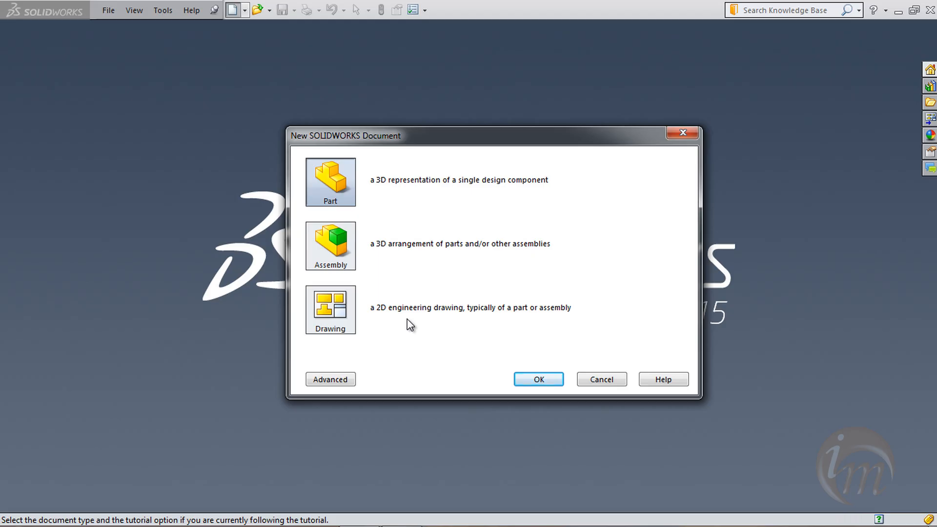
# Examine the advanced document templates and the tutorial templates, and return to the basic document type selection
pyautogui.click(349, 382)
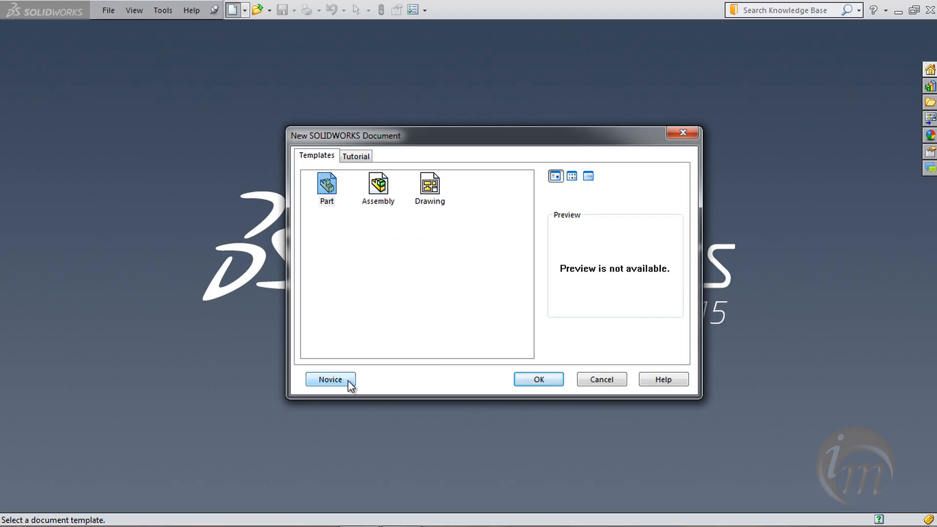
pyautogui.click(337, 198)
pyautogui.click(385, 199)
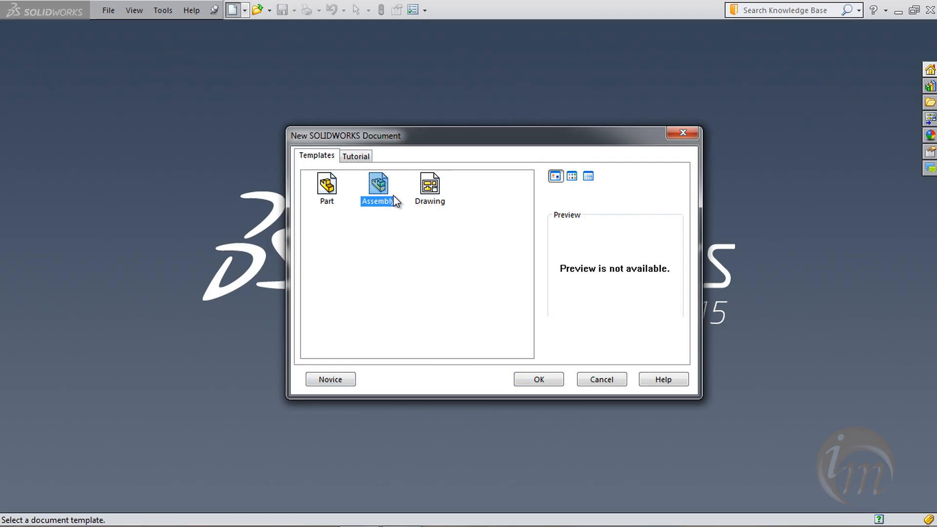
pyautogui.click(431, 196)
pyautogui.click(344, 195)
pyautogui.click(358, 155)
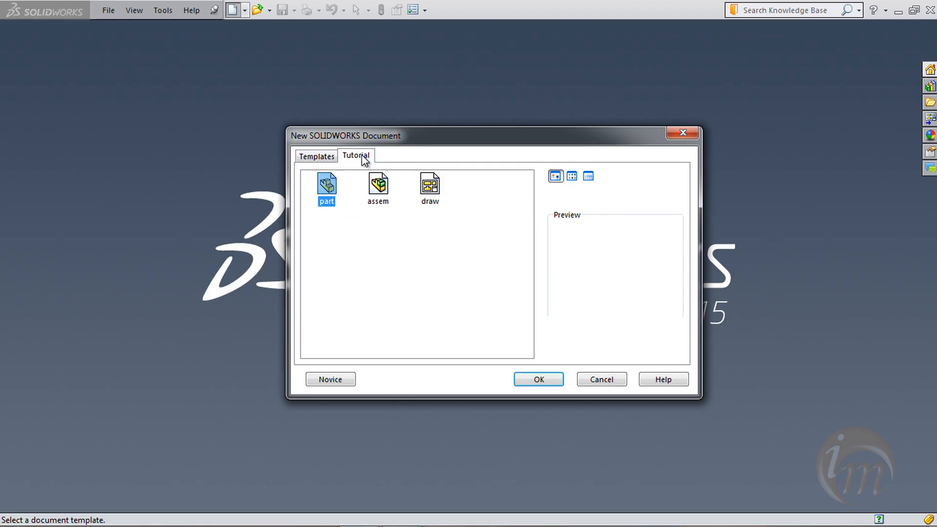
pyautogui.click(316, 156)
pyautogui.click(334, 379)
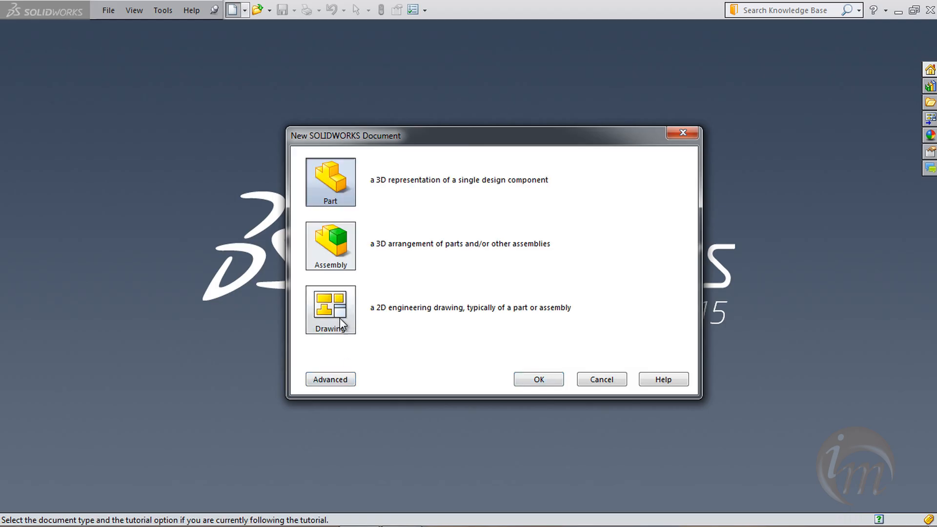
# Create a new part document and look over its sketching and feature commands
pyautogui.click(537, 379)
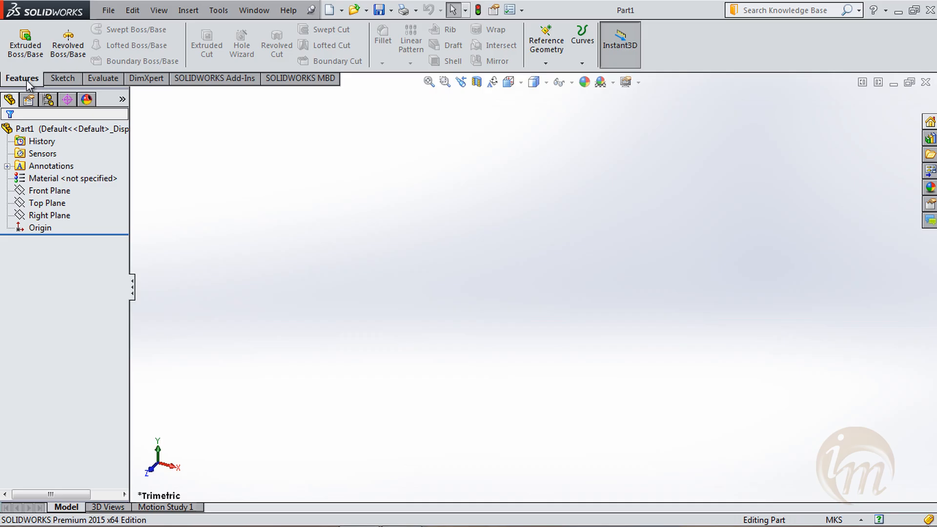
pyautogui.click(60, 80)
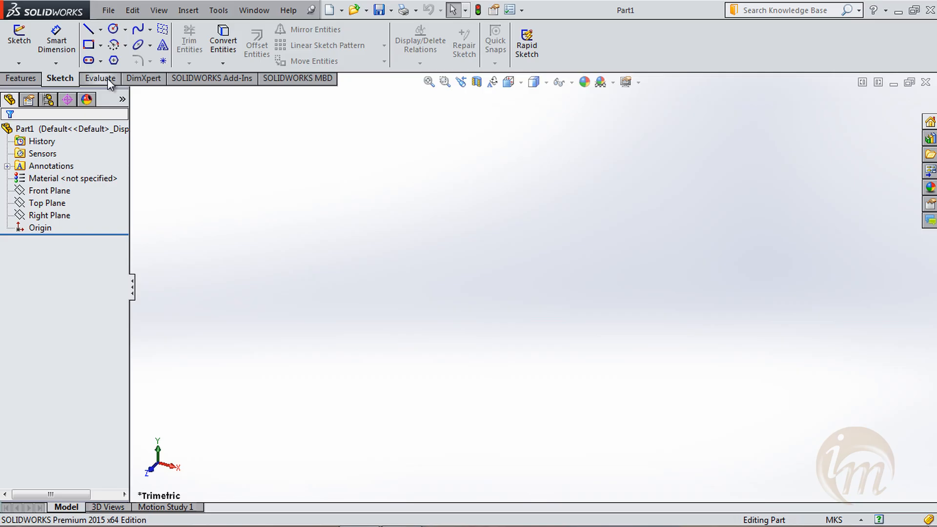
pyautogui.click(30, 79)
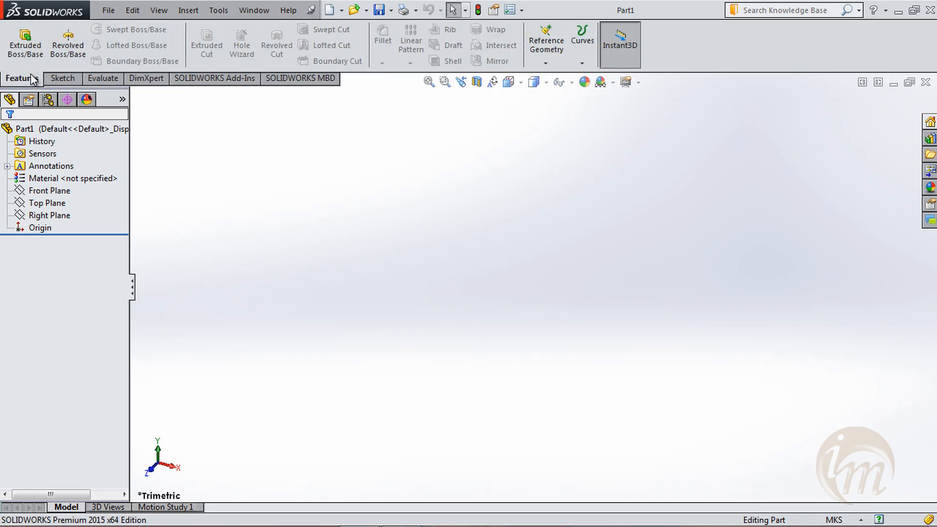
# Add the Surfaces and Sheet Metal command sets to the CommandManager and display their commands
pyautogui.rightClick(155, 80)
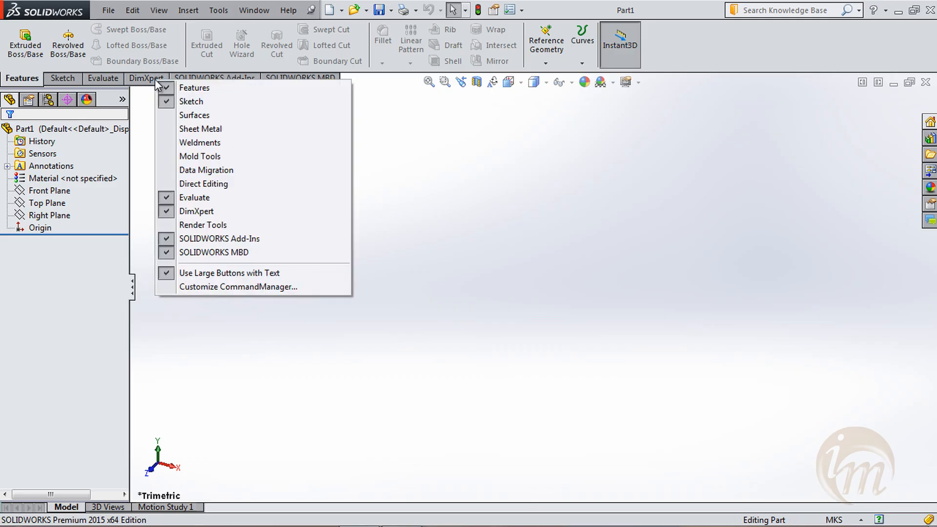
pyautogui.click(212, 115)
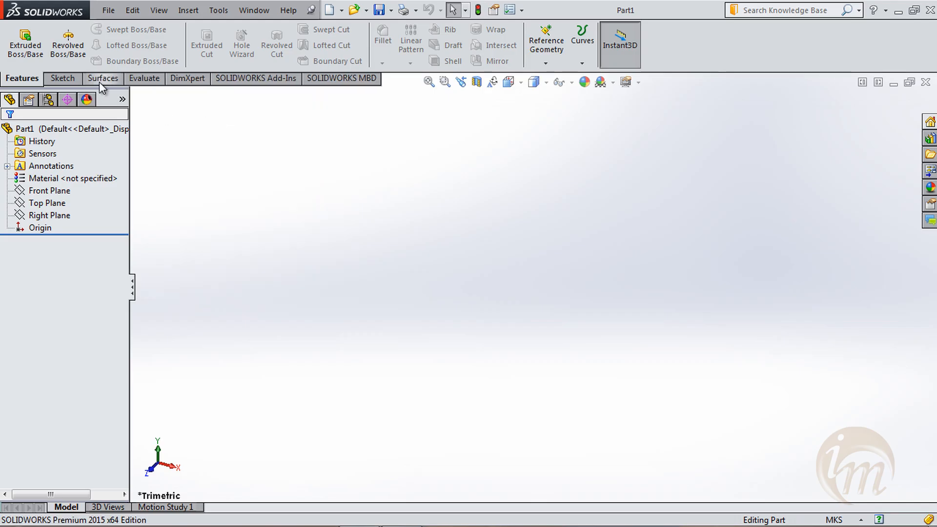
pyautogui.click(103, 79)
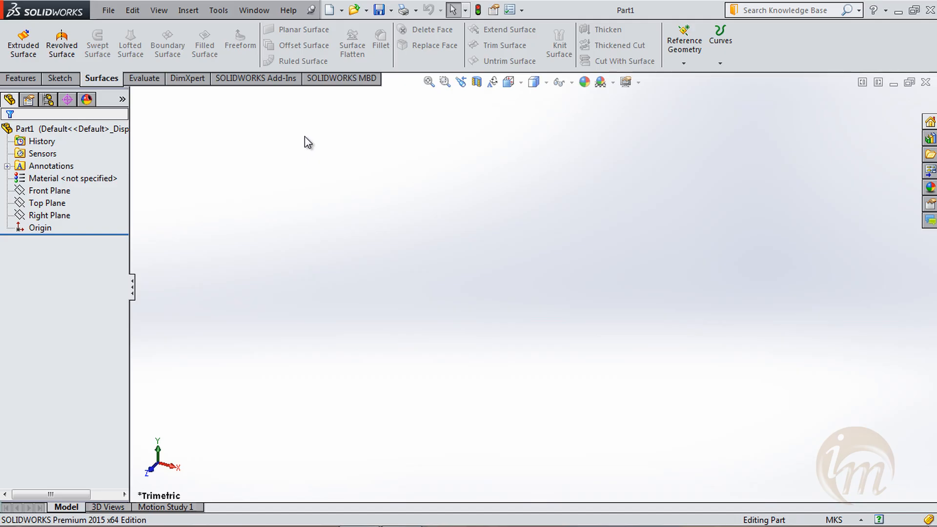
pyautogui.rightClick(132, 80)
pyautogui.click(172, 128)
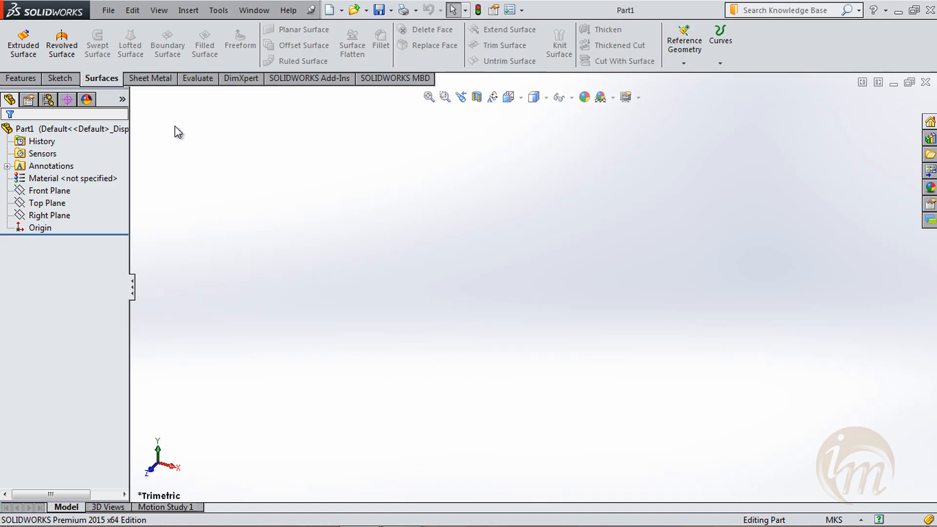
pyautogui.click(152, 83)
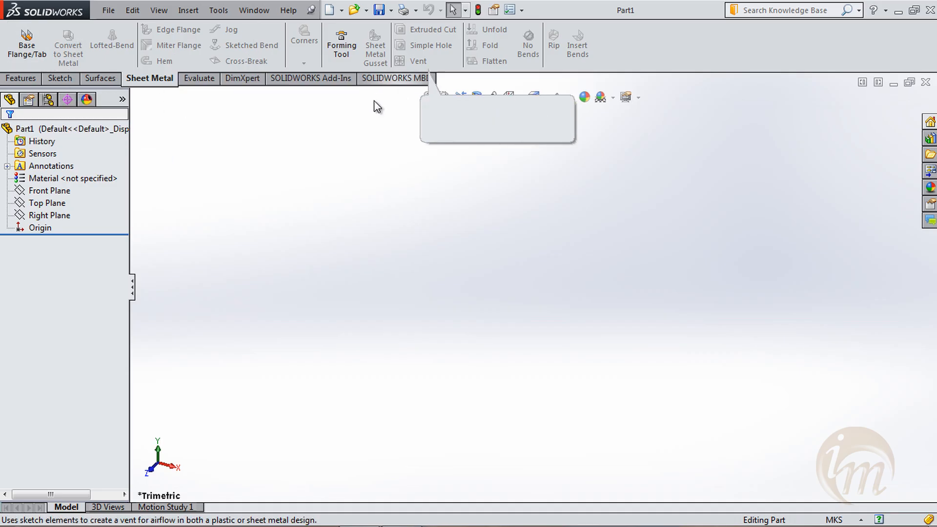
pyautogui.click(66, 80)
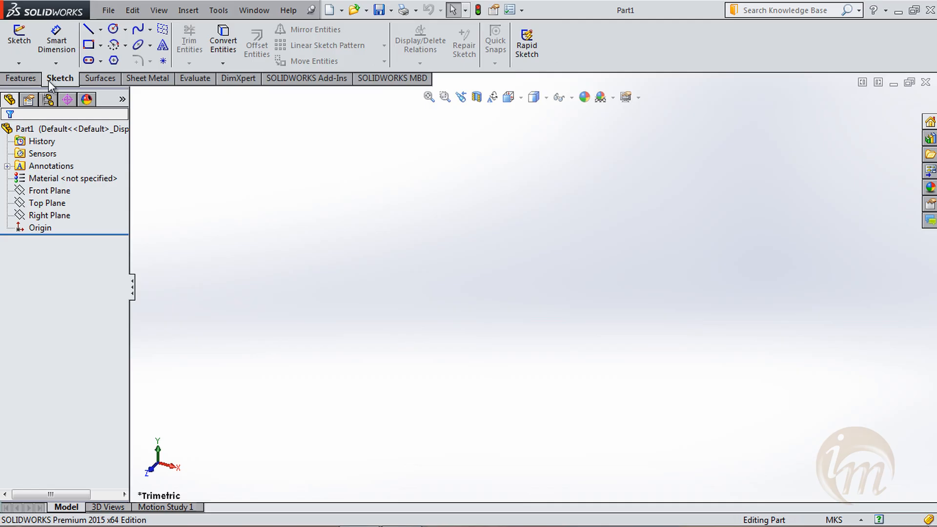
pyautogui.click(30, 82)
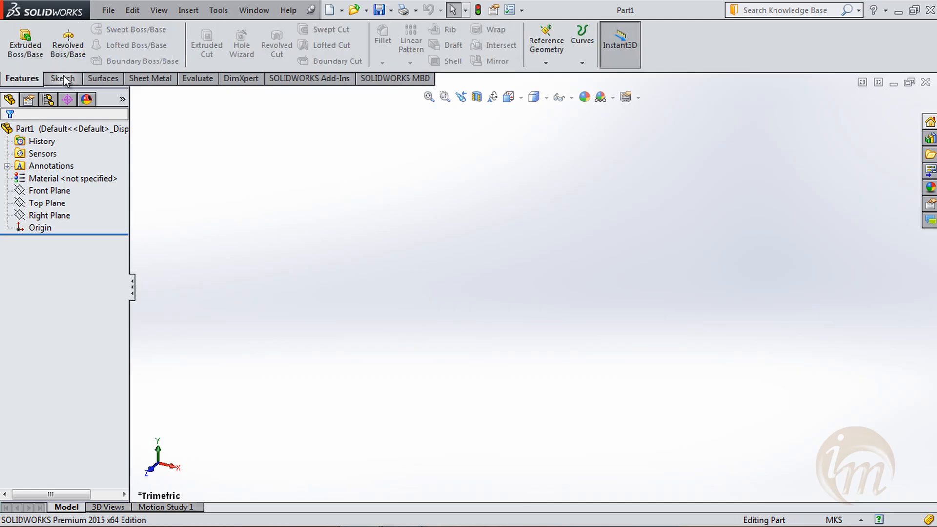
pyautogui.click(100, 78)
pyautogui.click(138, 79)
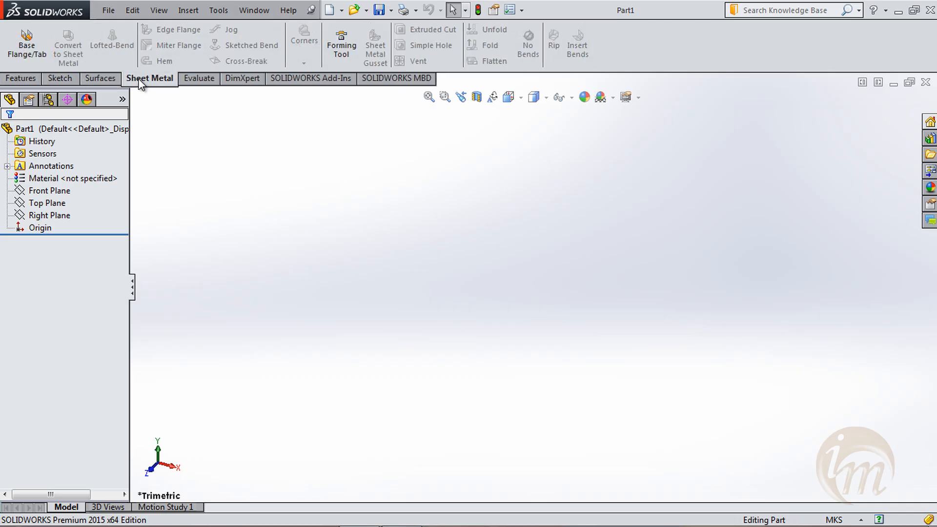
pyautogui.click(240, 78)
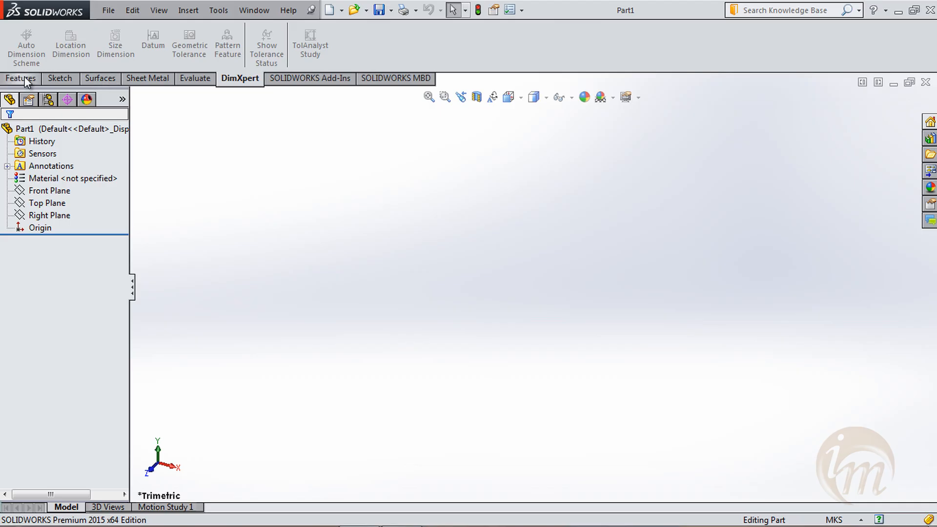
# Remove the Surfaces and Sheet Metal command sets from the CommandManager
pyautogui.click(98, 78)
pyautogui.rightClick(98, 78)
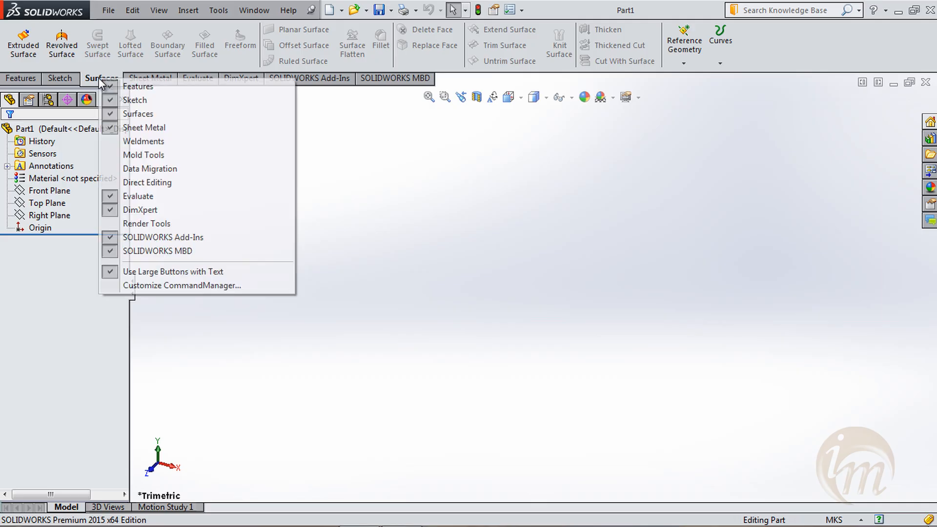
pyautogui.click(147, 127)
pyautogui.click(62, 79)
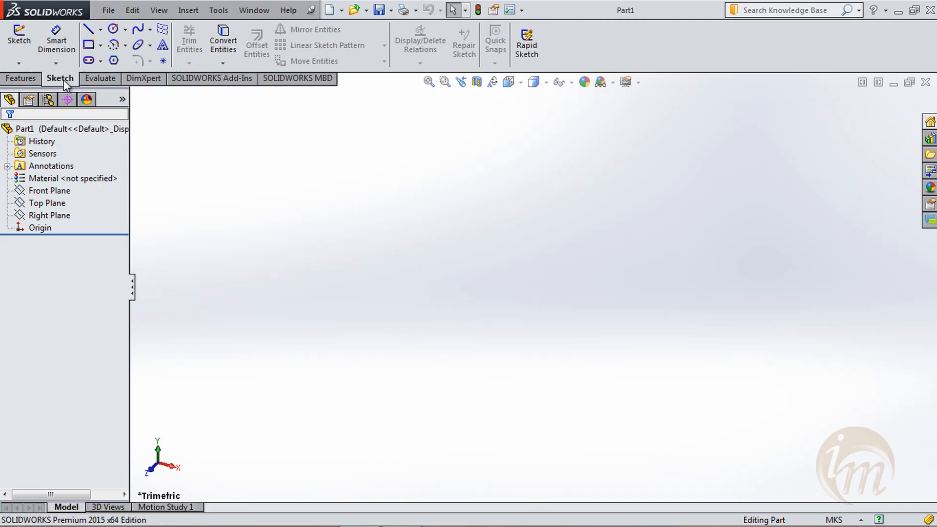
pyautogui.click(26, 66)
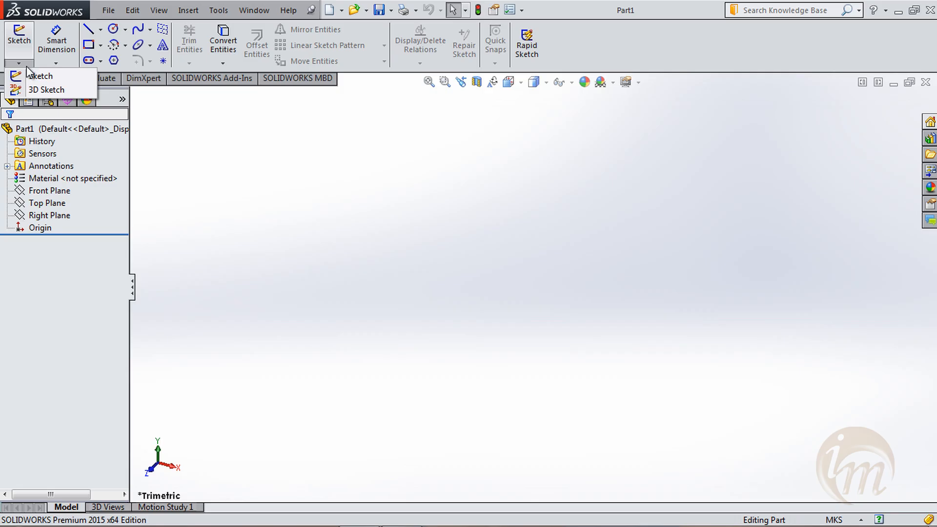
pyautogui.click(52, 77)
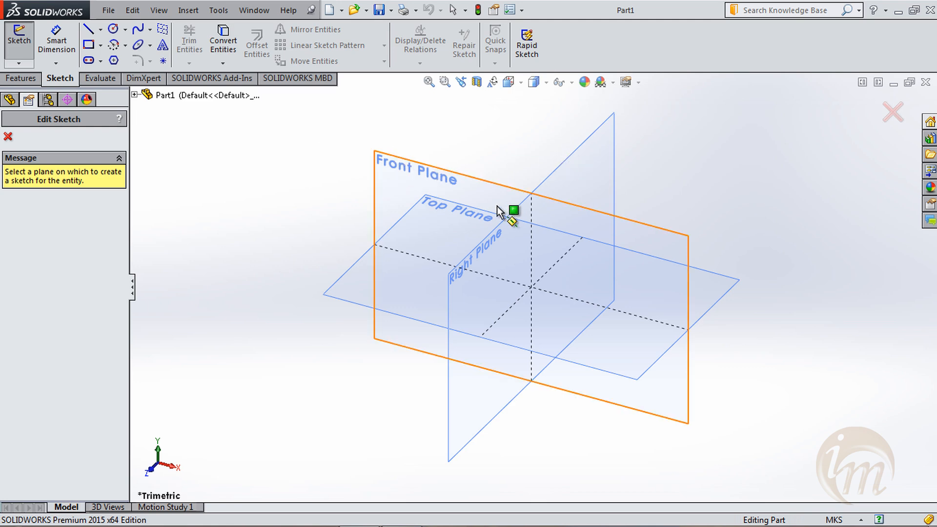
pyautogui.click(901, 117)
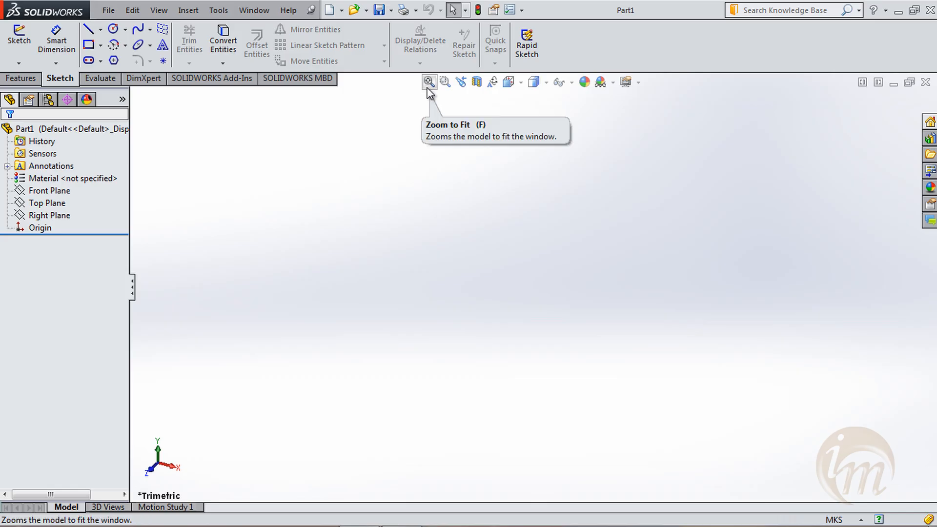
# Sketch a corner rectangle on the Front Plane, viewed face-on and enclosing the origin
pyautogui.click(93, 45)
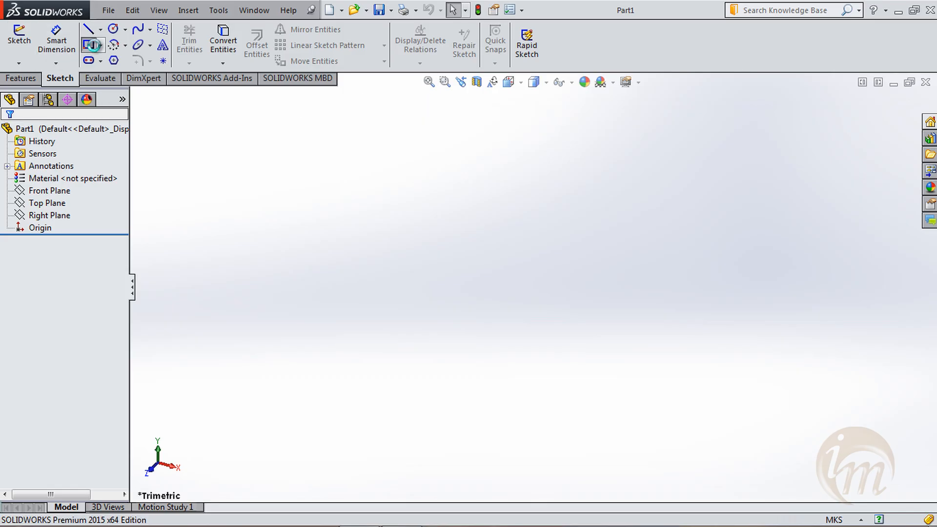
pyautogui.click(474, 183)
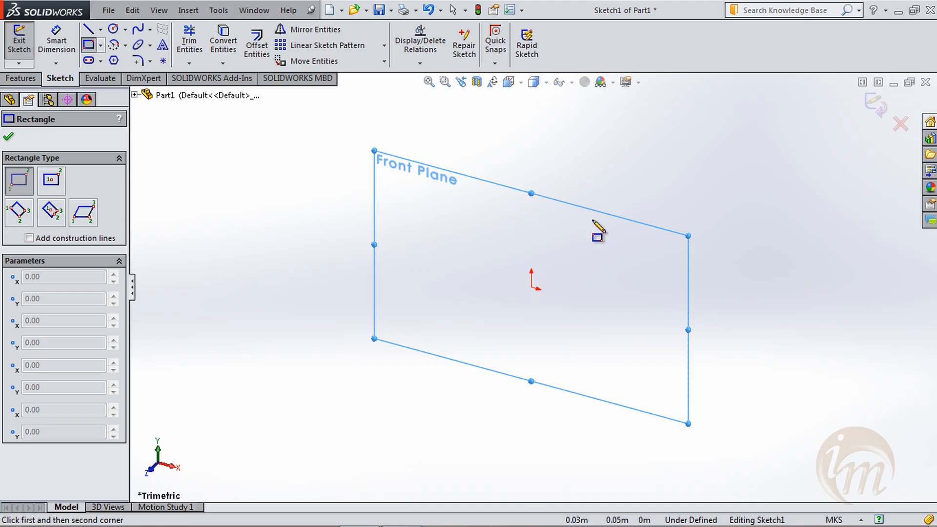
pyautogui.press('space')
pyautogui.click(563, 332)
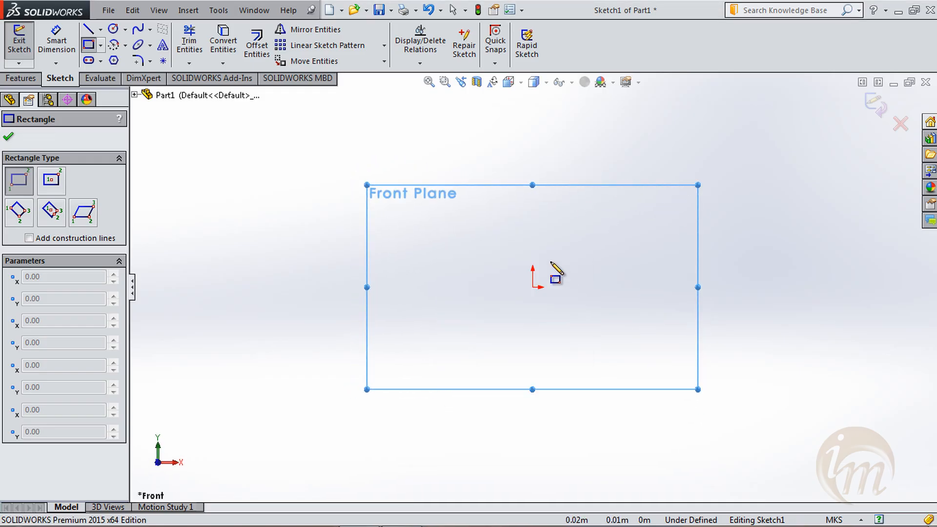
pyautogui.click(459, 240)
pyautogui.click(602, 337)
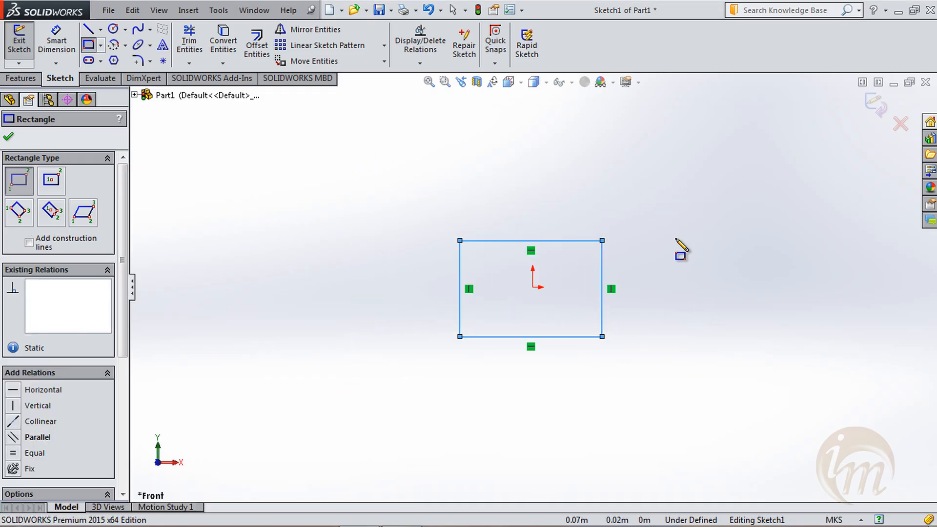
pyautogui.press('Escape')
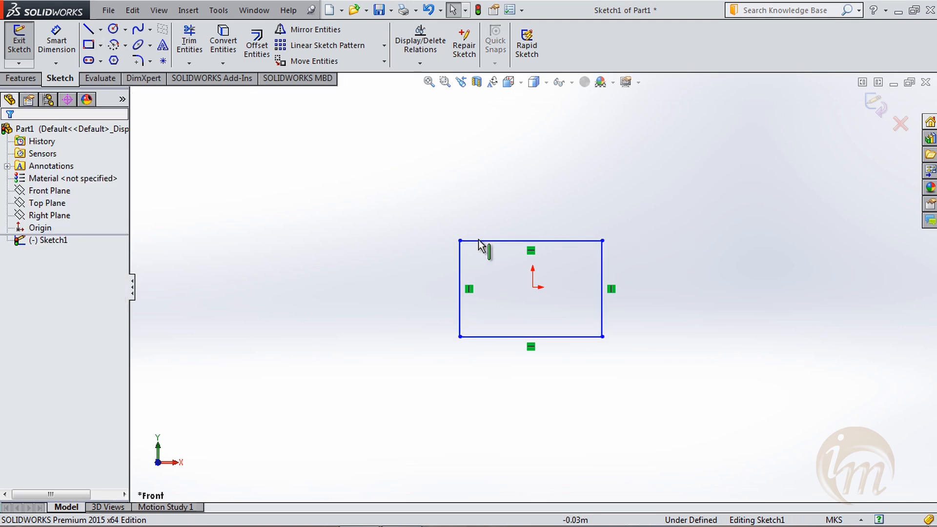
# Inspect the rectangle's left edge and upper-left corner up close, and fit the whole sketch in the view
pyautogui.scroll(-6, 429, 301)
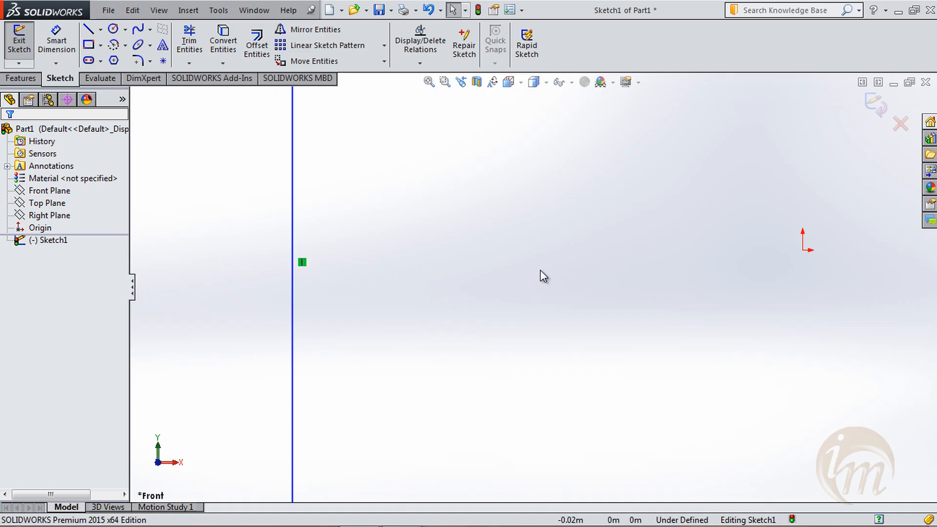
pyautogui.moveTo(540, 270); pyautogui.dragTo(527, 270, button='middle')
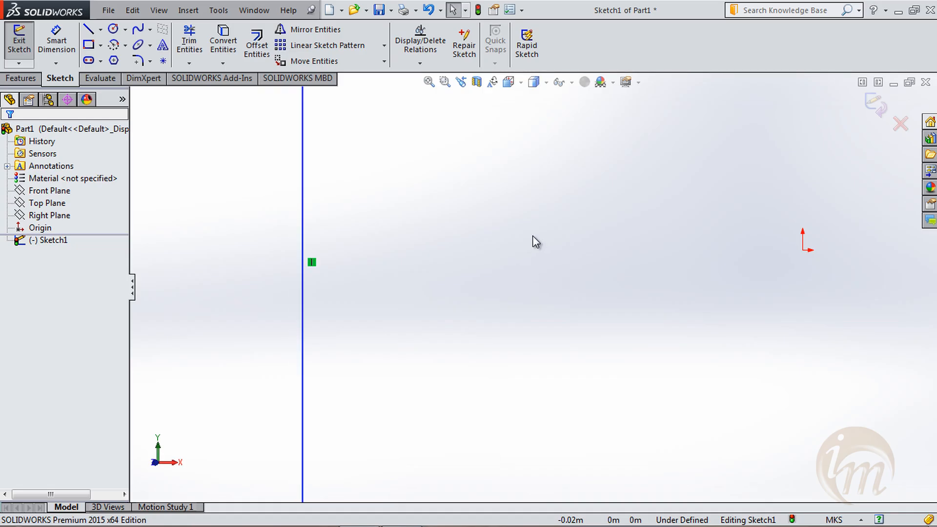
pyautogui.press('space')
pyautogui.click(662, 354)
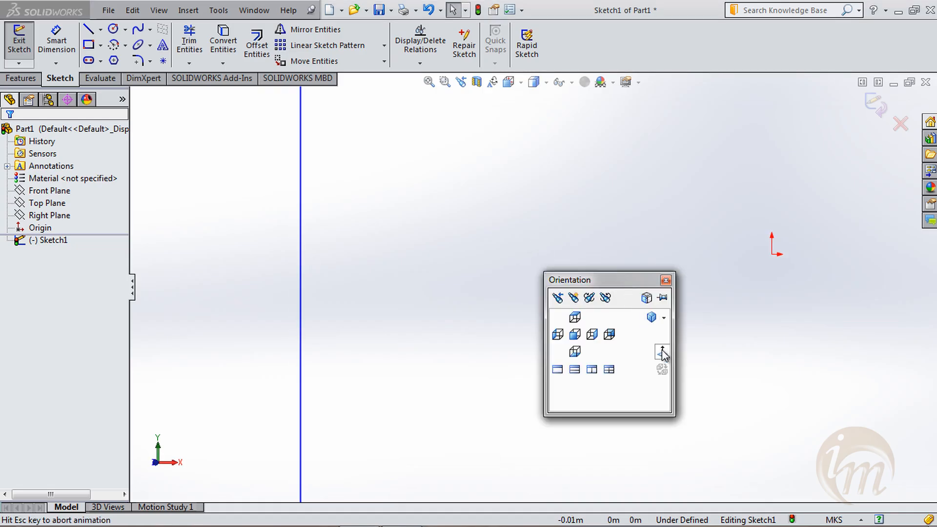
pyautogui.click(428, 82)
pyautogui.scroll(2, 460, 197)
pyautogui.scroll(-9, 460, 197)
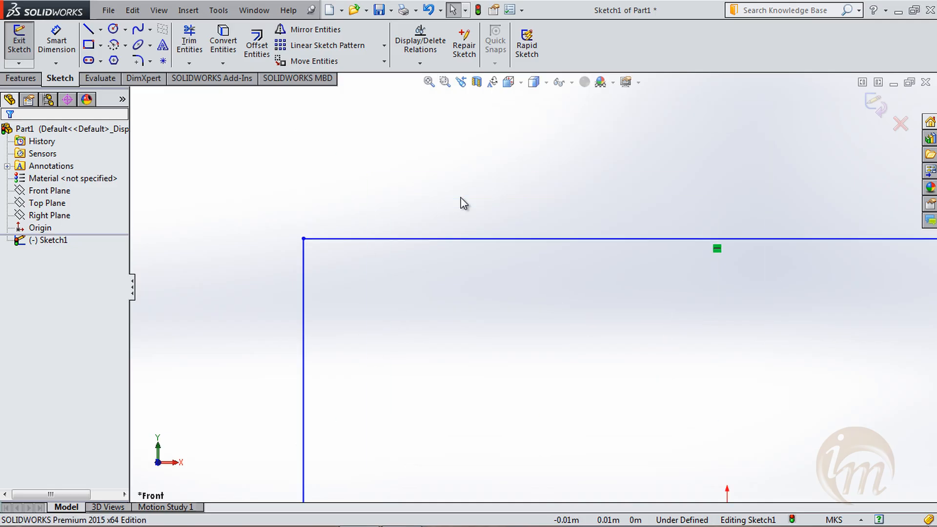
pyautogui.click(429, 82)
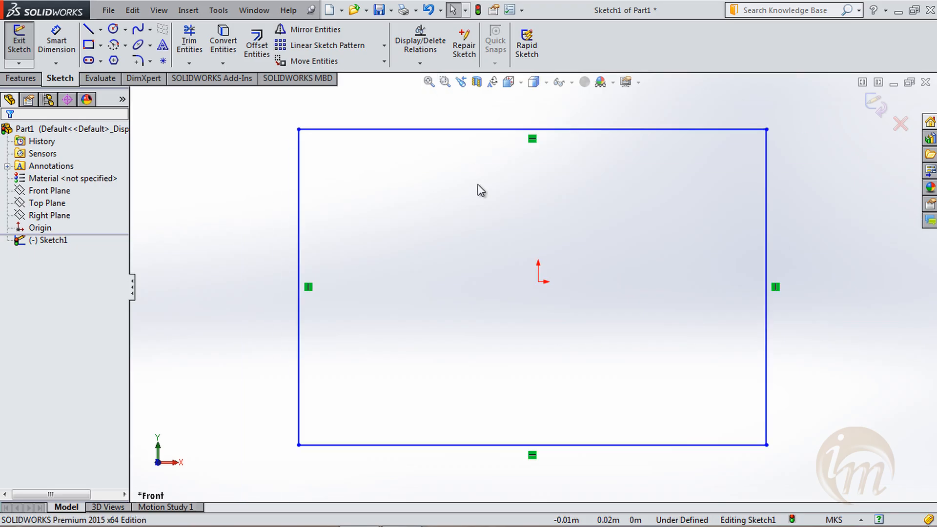
# View the rectangle from farther out, fit it to the window, and magnify its upper-right corner with Zoom to Area
pyautogui.press('z')
pyautogui.press('z')
pyautogui.press('z')
pyautogui.press('z')
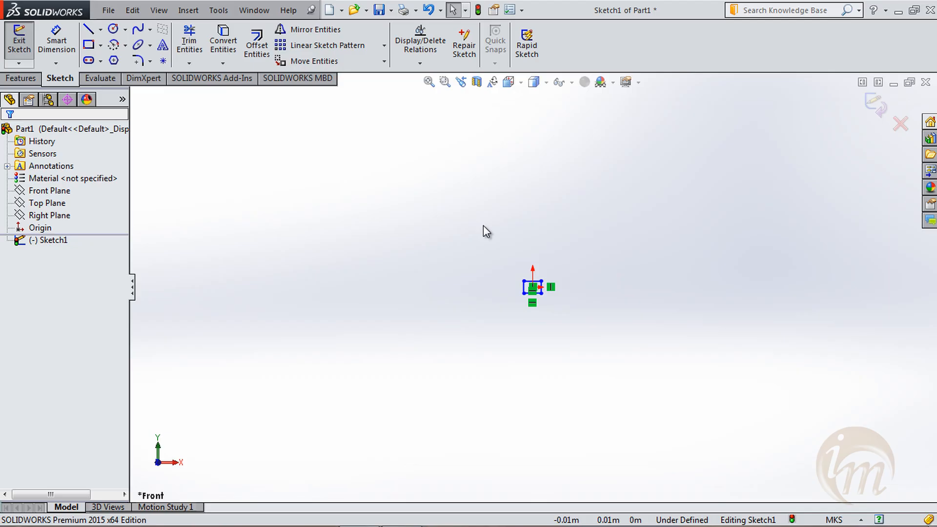
pyautogui.press('f')
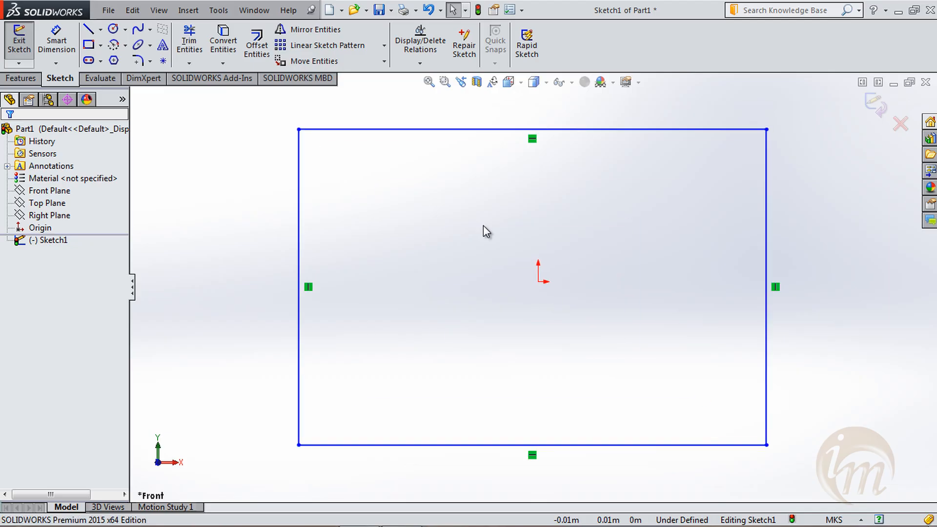
pyautogui.click(444, 81)
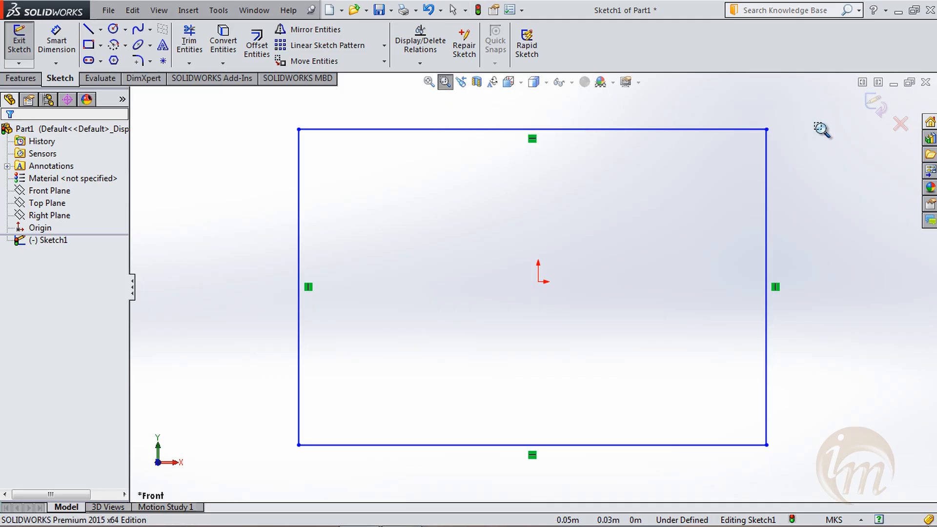
pyautogui.moveTo(742, 106); pyautogui.dragTo(801, 167)
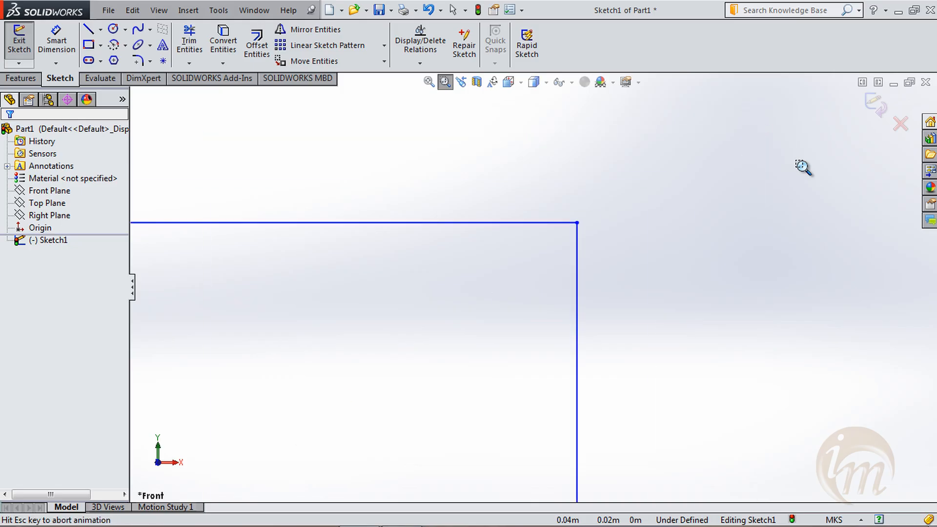
# Zoom around the rectangle's upper-right corner, restore the previous whole-sketch view, and pan the rectangle slightly
pyautogui.scroll(-3, 509, 257)
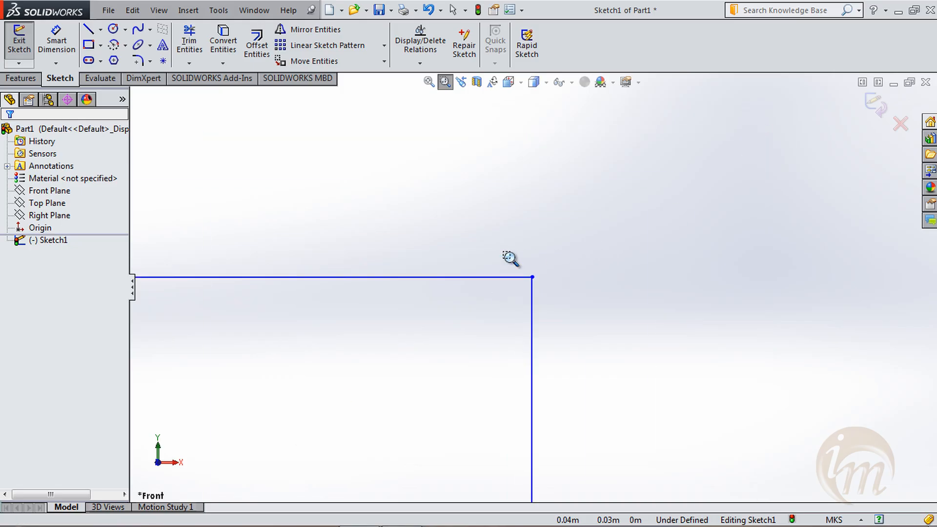
pyautogui.scroll(-3, 503, 264)
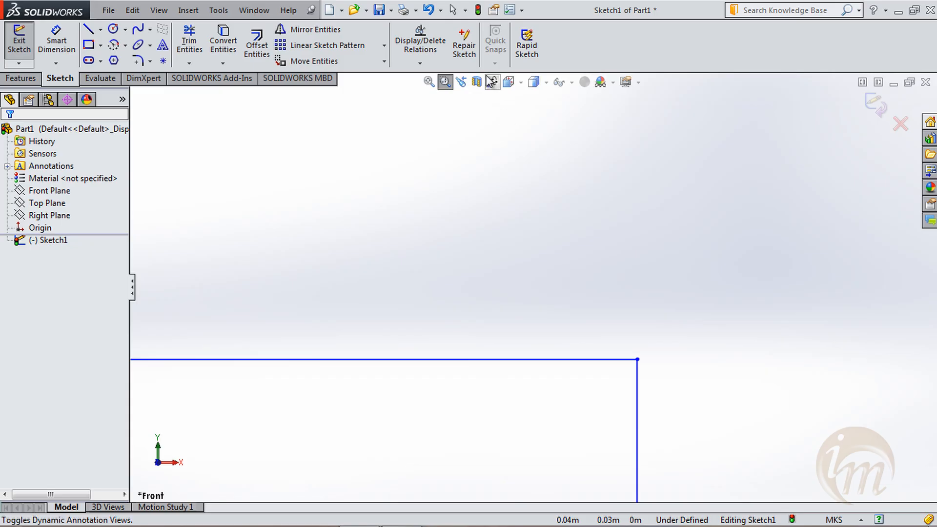
pyautogui.click(461, 86)
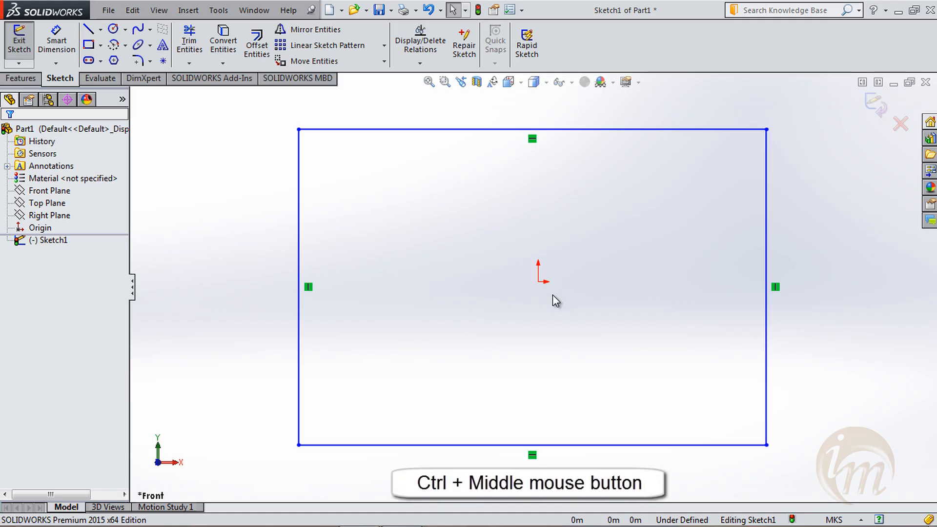
pyautogui.moveTo(531, 312)
pyautogui.keyDown('ctrl'); pyautogui.mouseDown(button='middle')
pyautogui.moveTo(590, 284)
pyautogui.moveTo(628, 289)
pyautogui.moveTo(625, 313)
pyautogui.moveTo(577, 328)
pyautogui.moveTo(416, 330)
pyautogui.moveTo(468, 312)
pyautogui.moveTo(554, 305)
pyautogui.mouseUp(button='middle'); pyautogui.keyUp('ctrl')
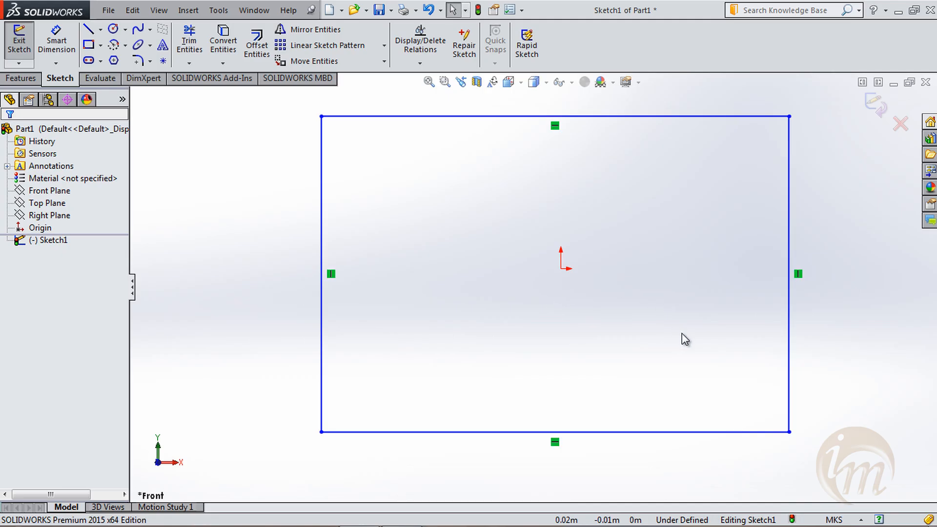
# Rotate the view freely around the rectangle, from a steep angle through edge-on to a slightly tilted front view
pyautogui.moveTo(685, 352)
pyautogui.mouseDown(button='middle')
pyautogui.moveTo(660, 324)
pyautogui.moveTo(657, 257)
pyautogui.moveTo(606, 198)
pyautogui.moveTo(640, 218)
pyautogui.moveTo(668, 265)
pyautogui.moveTo(669, 339)
pyautogui.moveTo(606, 283)
pyautogui.moveTo(646, 240)
pyautogui.moveTo(689, 241)
pyautogui.moveTo(686, 175)
pyautogui.moveTo(629, 163)
pyautogui.moveTo(633, 186)
pyautogui.mouseUp(button='middle')
pyautogui.moveTo(631, 301); pyautogui.dragTo(627, 274, button='middle')
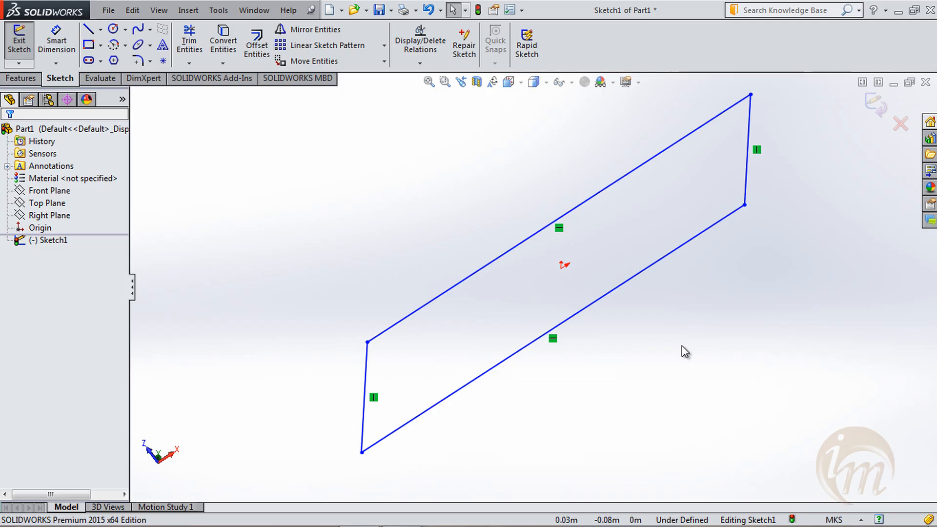
pyautogui.moveTo(639, 338)
pyautogui.mouseDown(button='middle')
pyautogui.moveTo(621, 309)
pyautogui.moveTo(600, 308)
pyautogui.moveTo(608, 331)
pyautogui.mouseUp(button='middle')
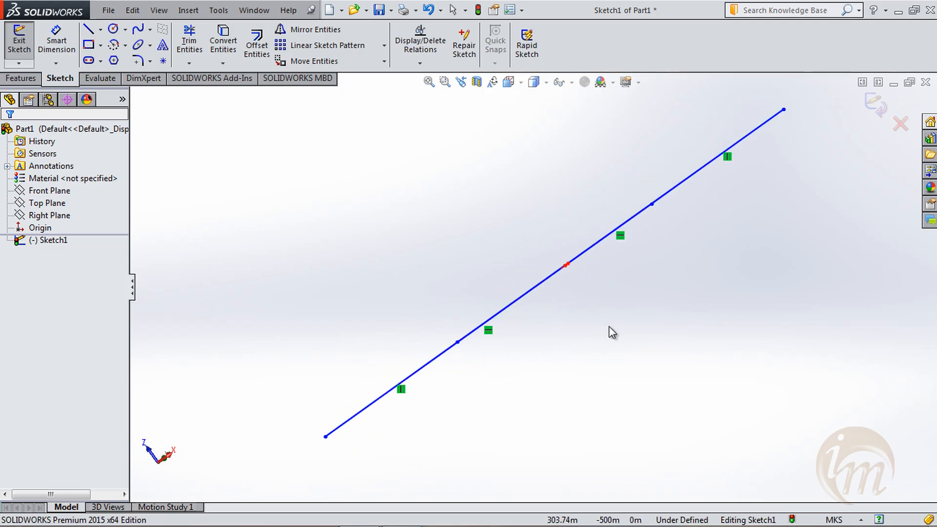
pyautogui.moveTo(572, 283)
pyautogui.mouseDown(button='middle')
pyautogui.moveTo(604, 391)
pyautogui.moveTo(642, 431)
pyautogui.mouseUp(button='middle')
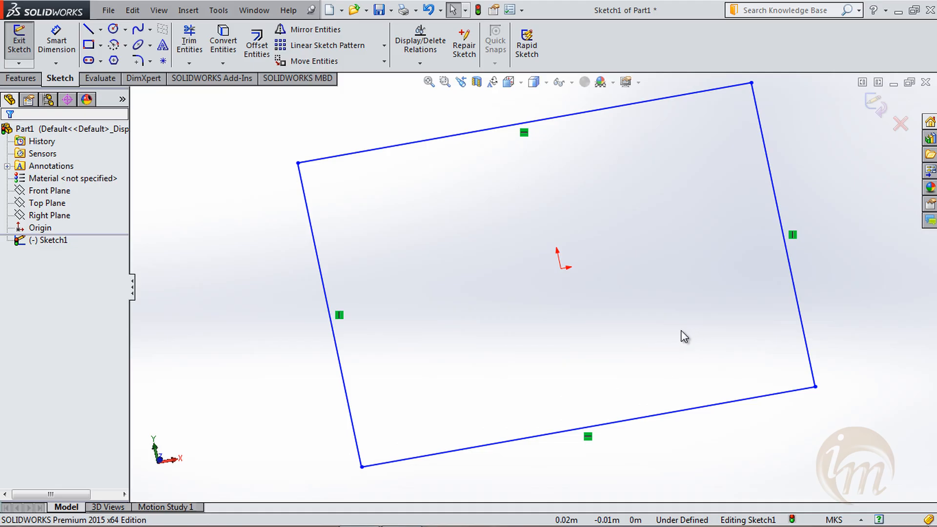
# Compare the view orientation choices and turn the tilted sketch face-on with Normal To
pyautogui.press('space')
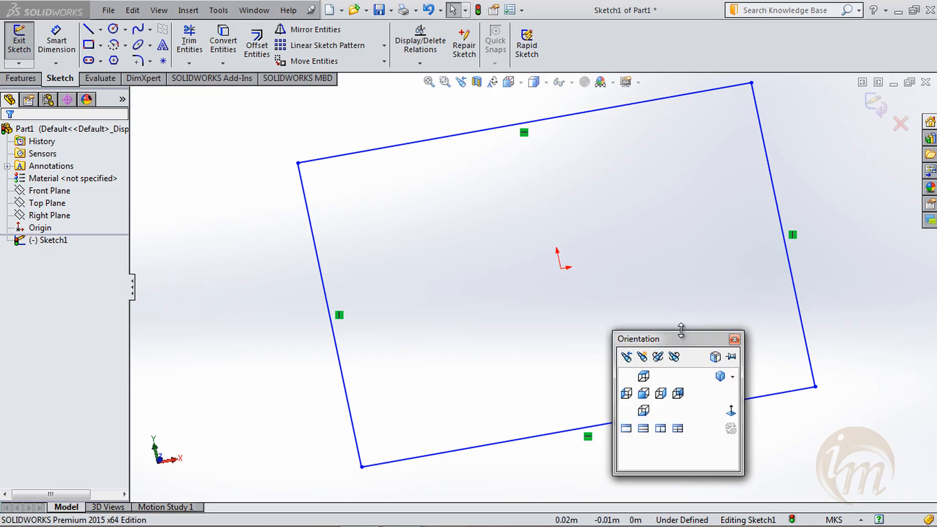
pyautogui.moveTo(682, 336); pyautogui.dragTo(687, 268)
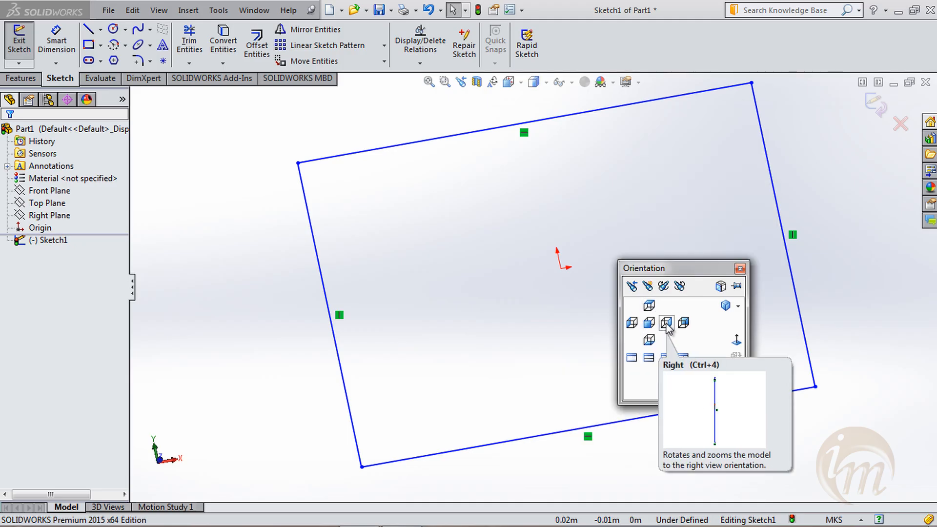
pyautogui.click(508, 82)
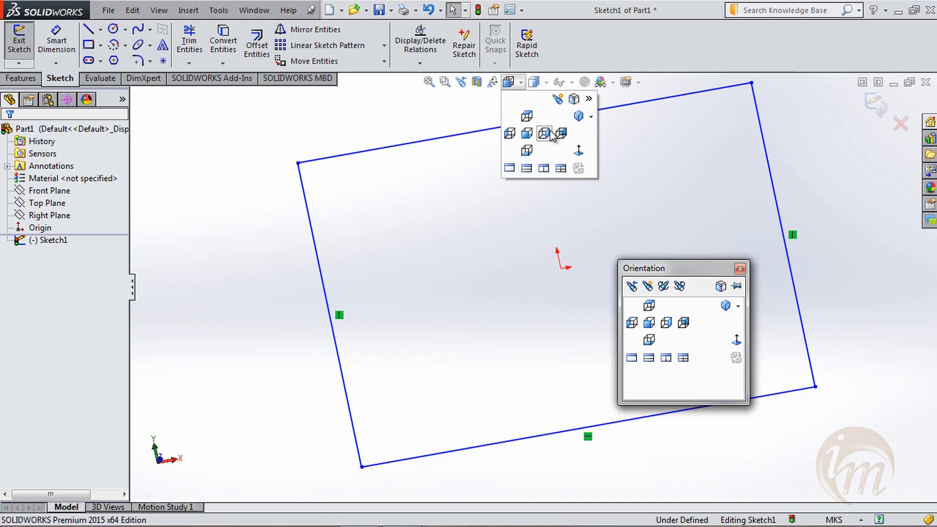
pyautogui.click(578, 150)
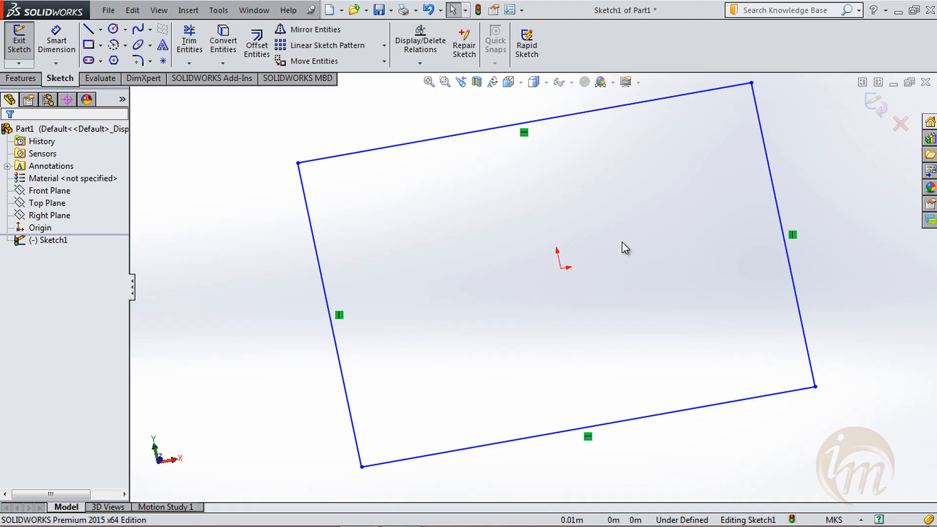
pyautogui.press('space')
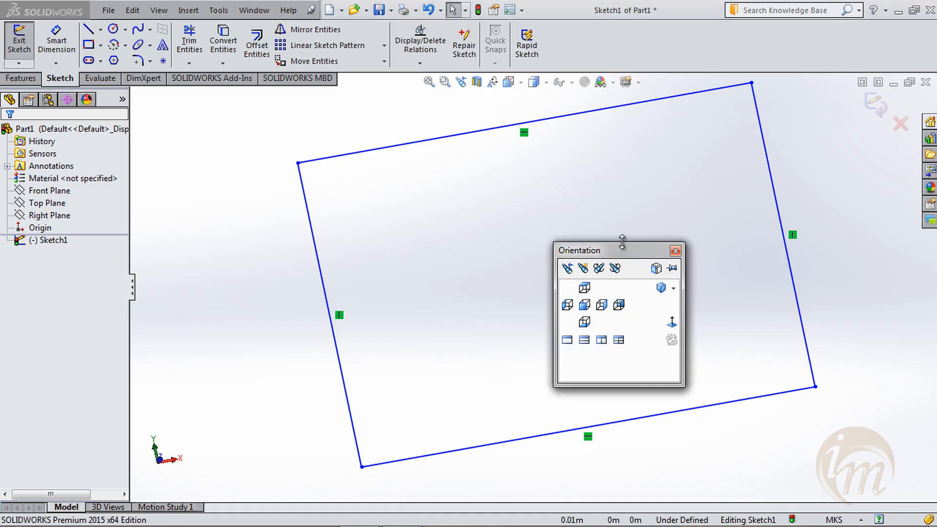
pyautogui.click(669, 322)
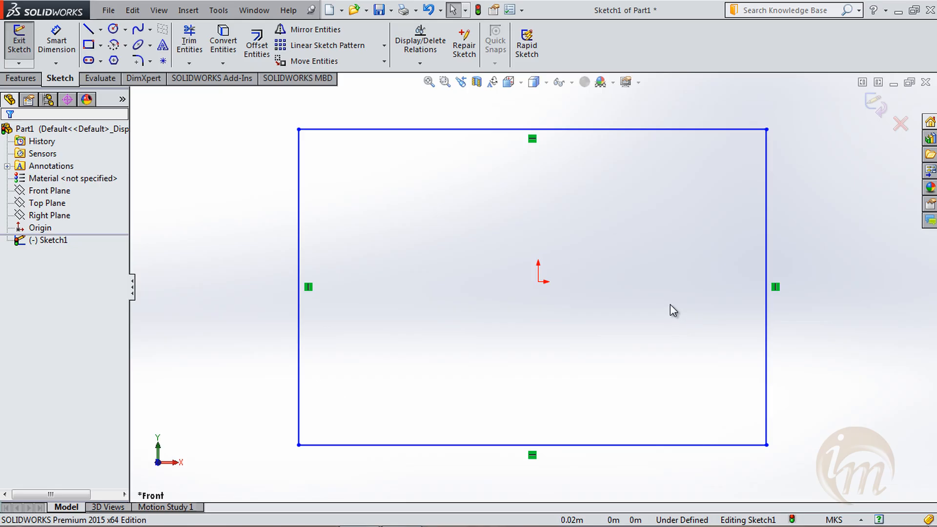
# Show the rectangle in the isometric view, return it to Normal To, and look over the view orientation and display style options
pyautogui.hotkey('ctrl', '7')
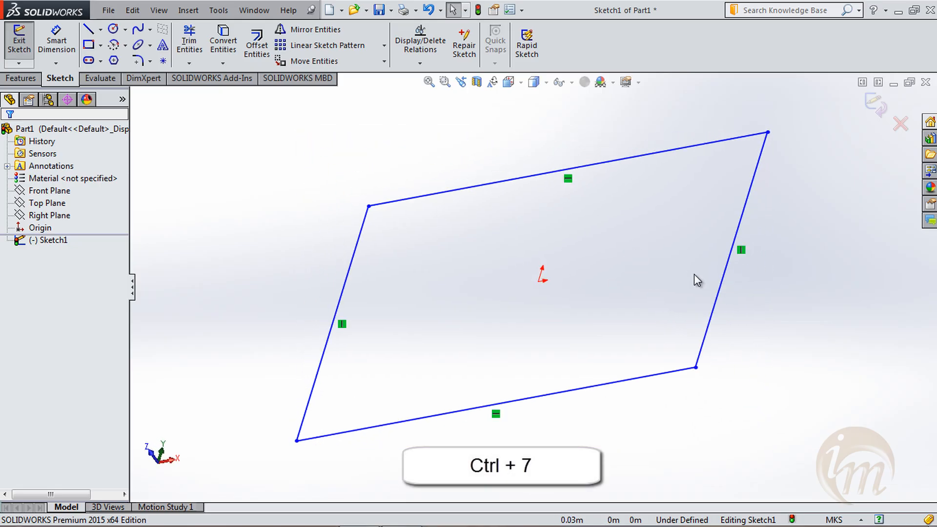
pyautogui.hotkey('ctrl', '8')
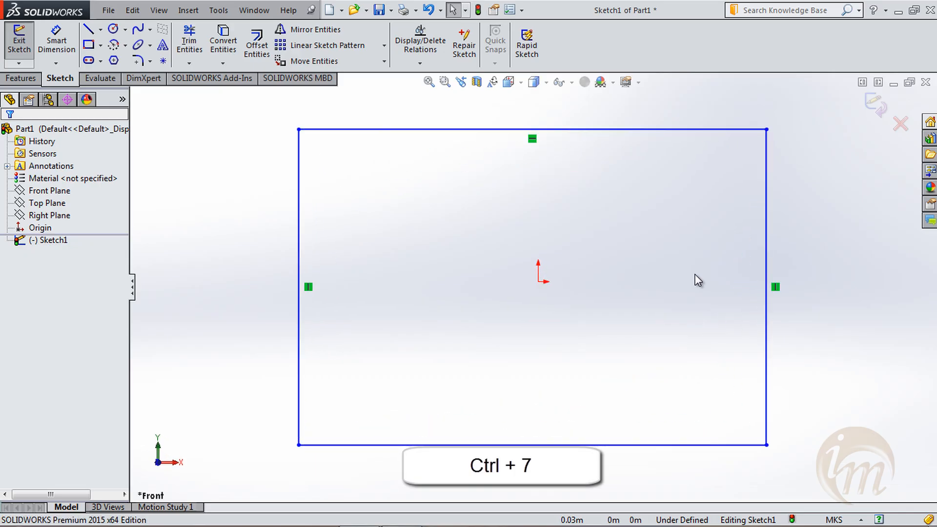
pyautogui.click(521, 82)
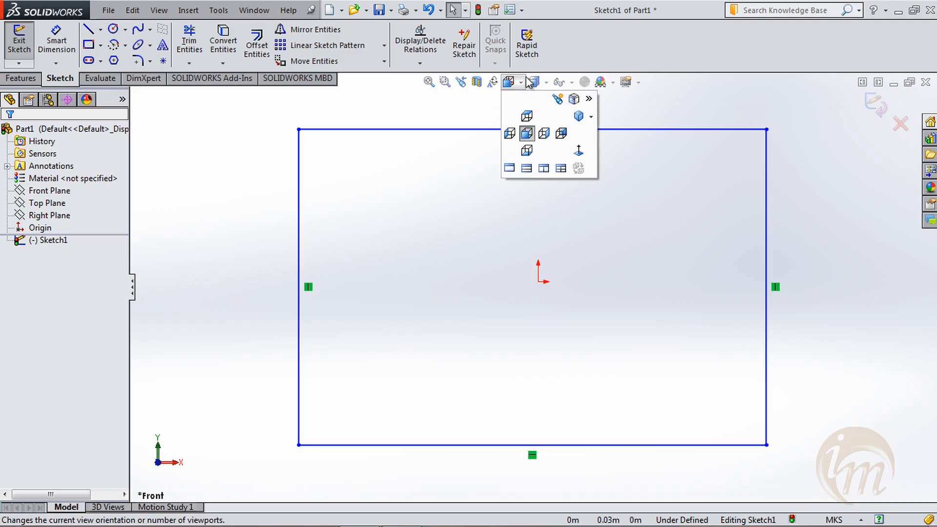
pyautogui.click(533, 82)
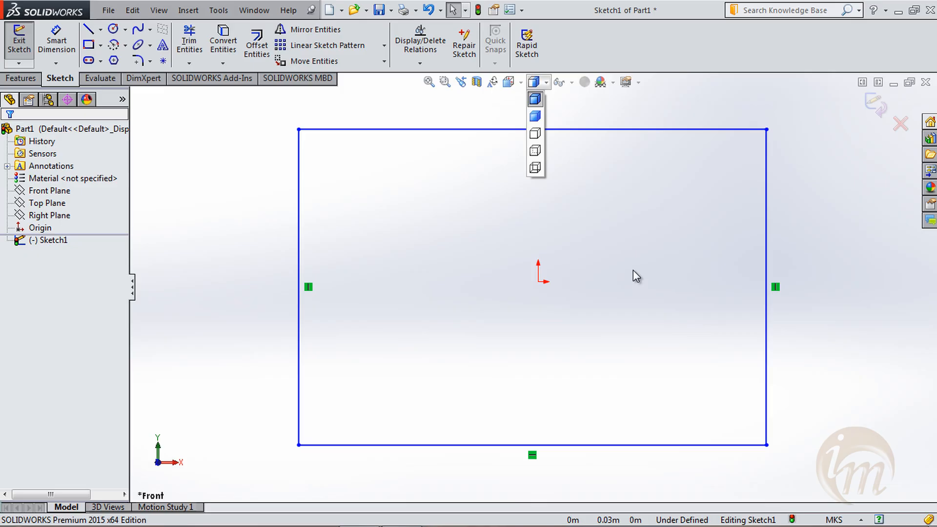
pyautogui.click(629, 270)
# Cycle the rectangle through the standard views, including Isometric, and finish in the Front view
pyautogui.hotkey('ctrl', '7')
pyautogui.hotkey('ctrl', '3')
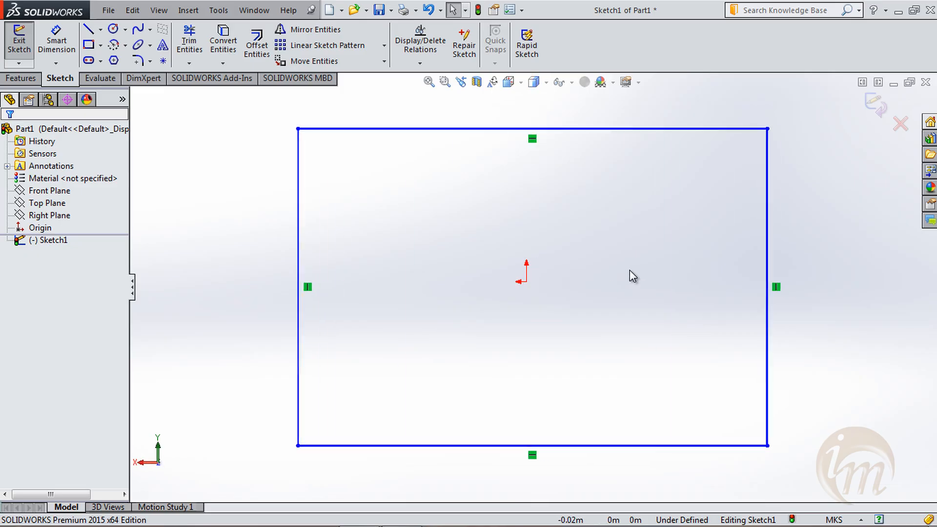
pyautogui.hotkey('ctrl', '4')
pyautogui.hotkey('ctrl', '5')
pyautogui.hotkey('ctrl', '6')
pyautogui.hotkey('ctrl', '7')
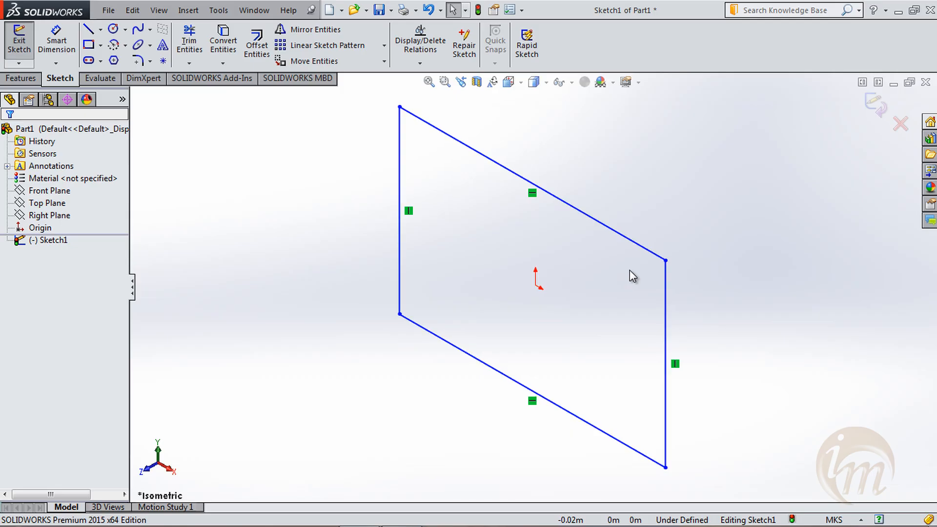
pyautogui.hotkey('ctrl', '1')
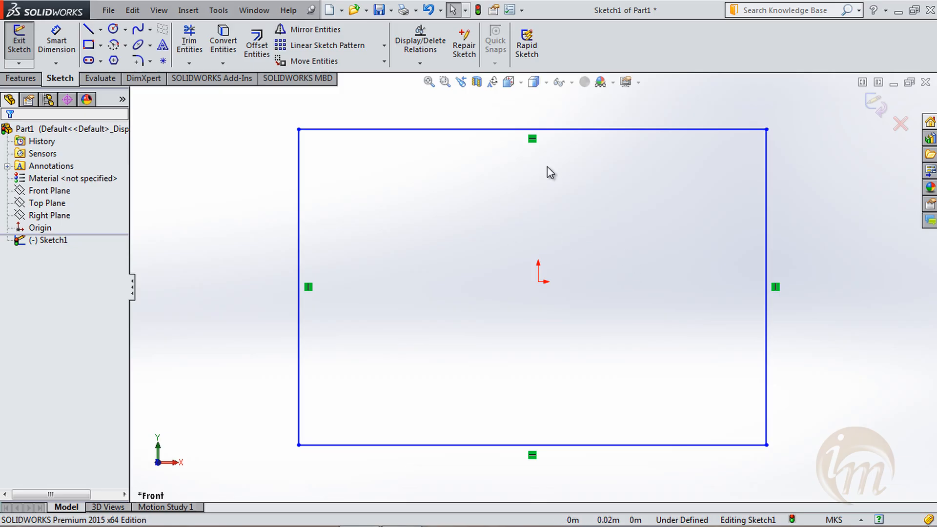
# Examine the Isometric, Dimetric and Trimetric choices among the view orientations, and close the Orientation dialog
pyautogui.click(520, 83)
pyautogui.press('space')
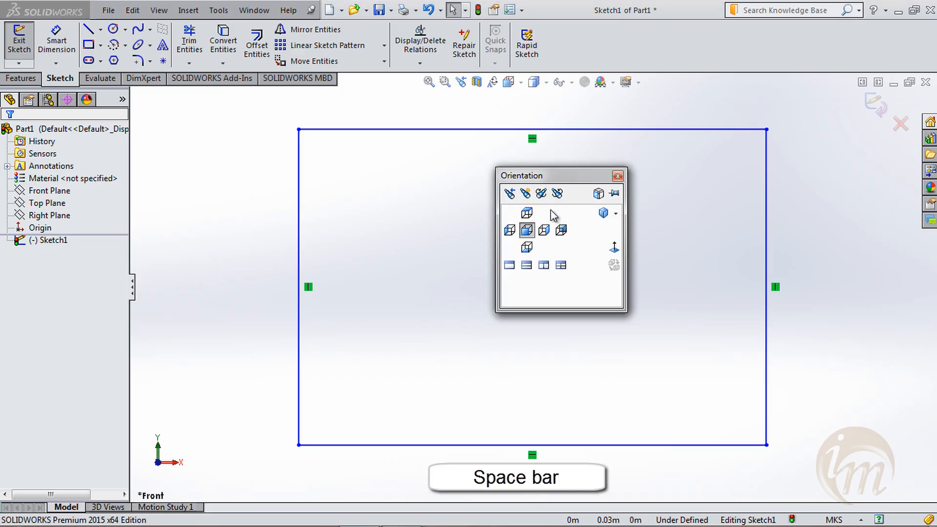
pyautogui.click(617, 213)
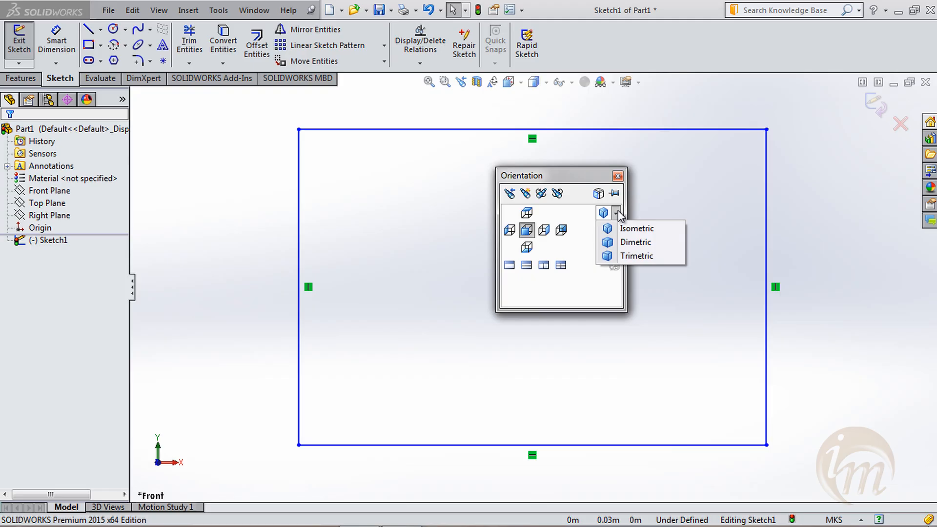
pyautogui.click(564, 286)
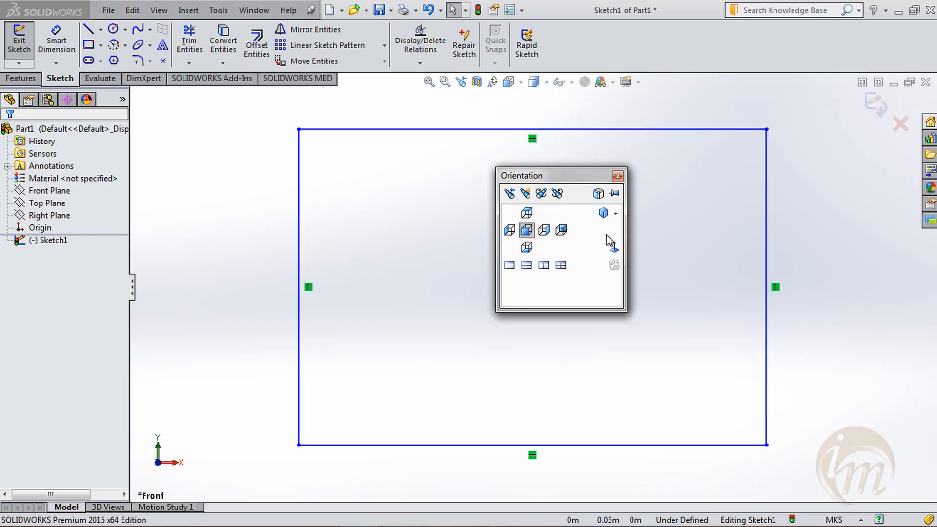
pyautogui.click(616, 176)
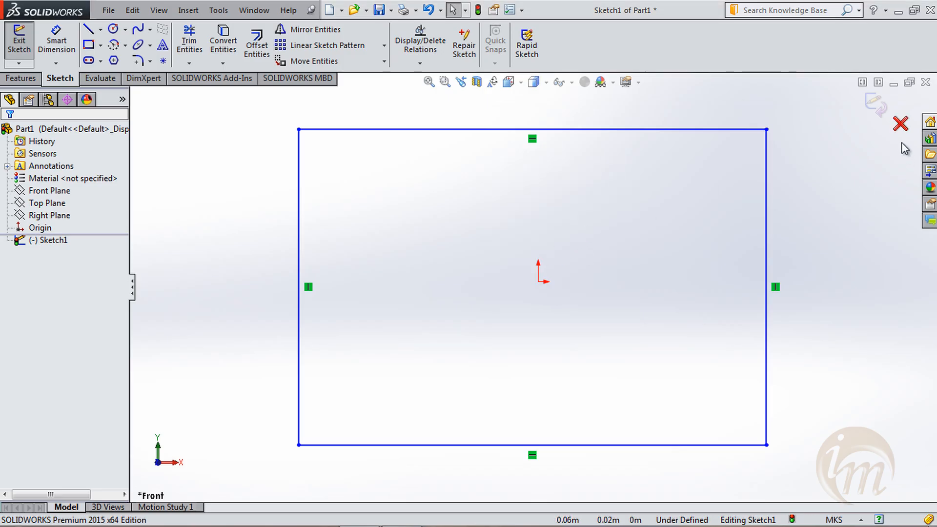
# Exit the rectangle sketch and discard its changes
pyautogui.click(897, 129)
pyautogui.click(490, 279)
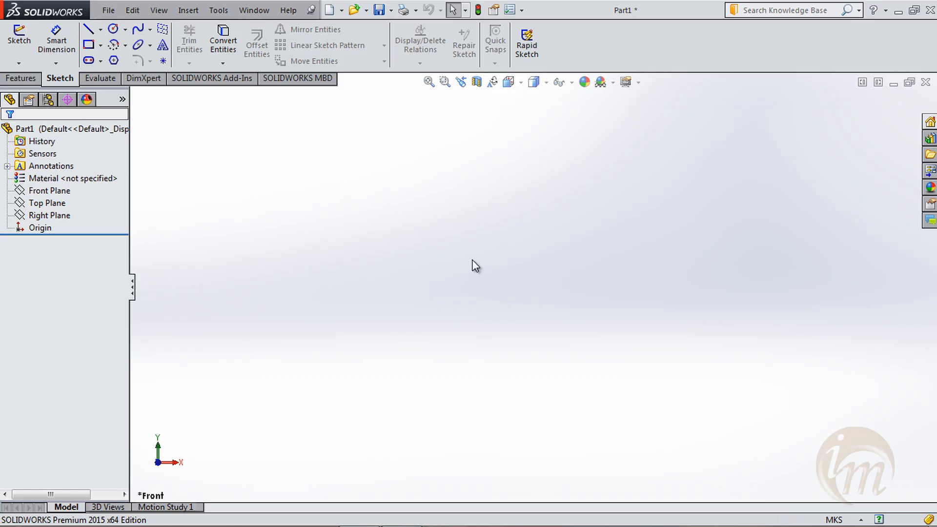
# Switch the empty part to the Top, Left and Bottom views using mouse gestures
pyautogui.moveTo(475, 246); pyautogui.dragTo(478, 236, button='right')
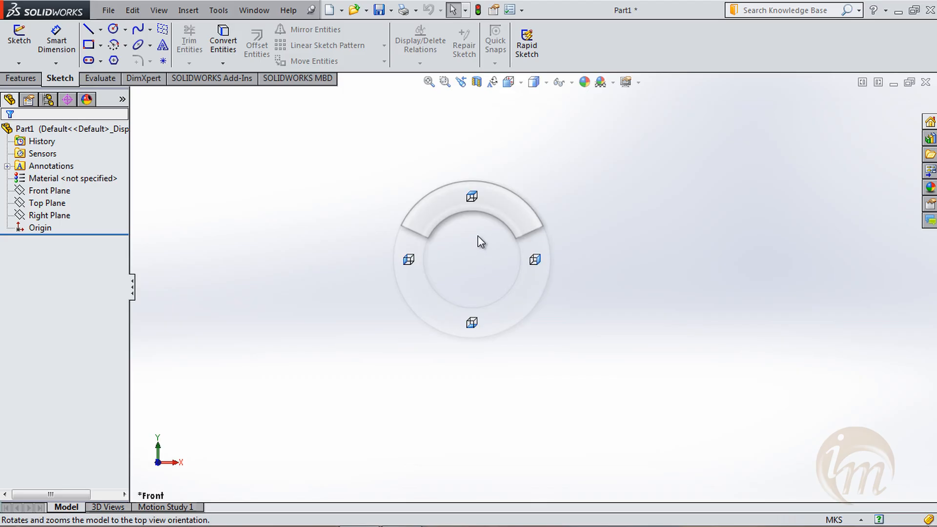
pyautogui.moveTo(478, 236); pyautogui.dragTo(476, 168, button='right')
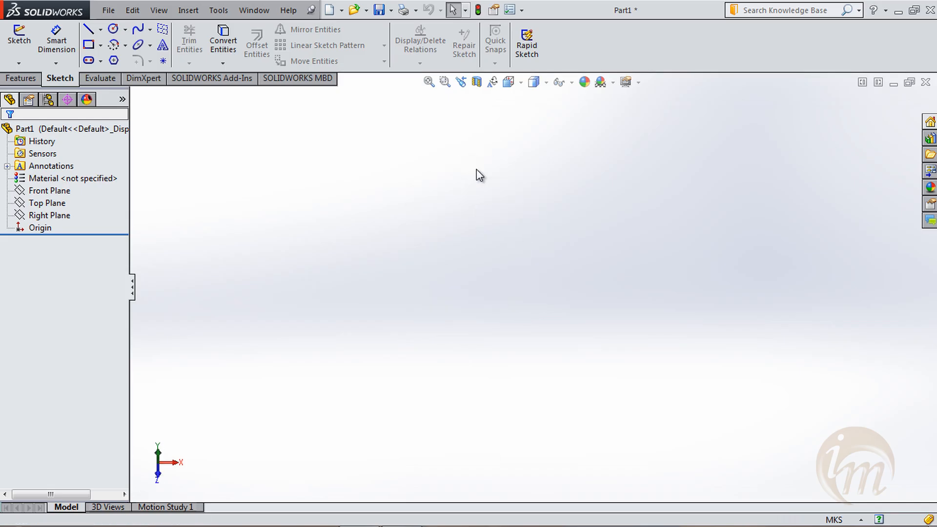
pyautogui.rightClick(451, 239)
pyautogui.click(451, 239)
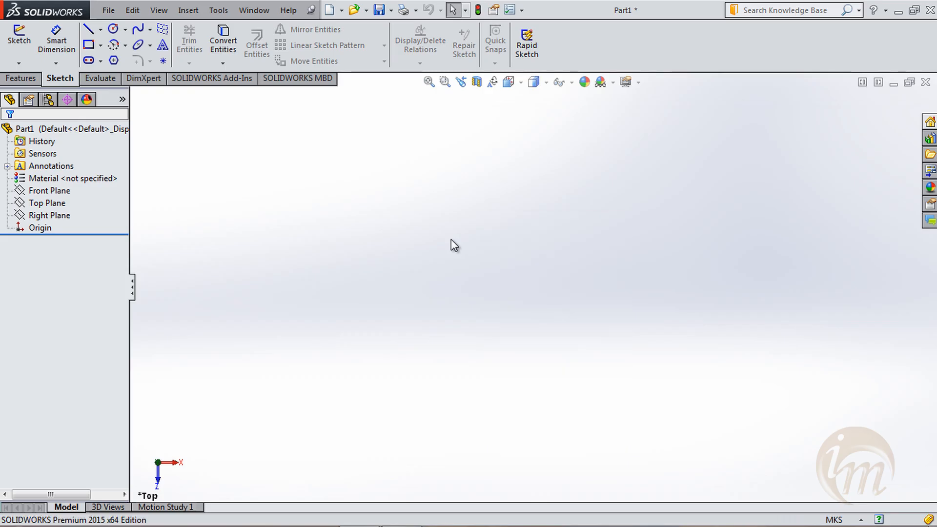
pyautogui.moveTo(451, 239); pyautogui.dragTo(402, 240, button='right')
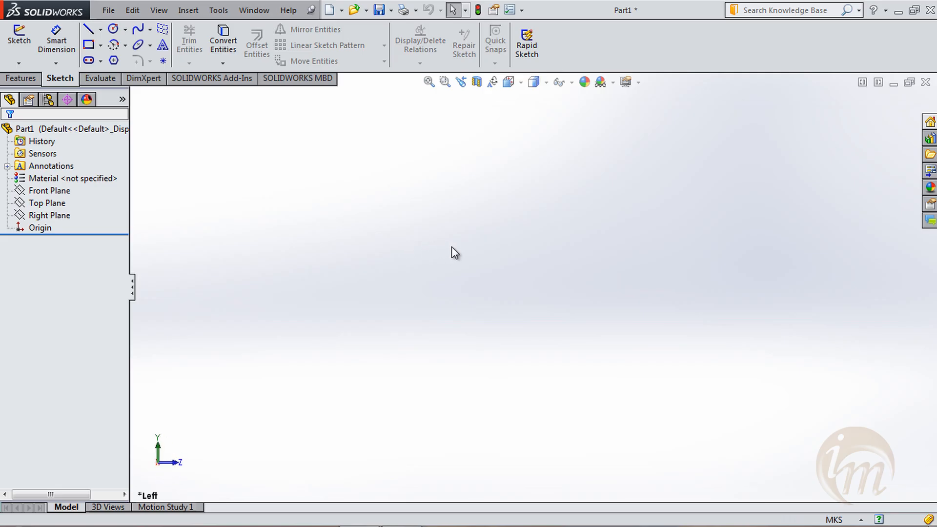
pyautogui.moveTo(454, 252); pyautogui.dragTo(487, 274, button='right')
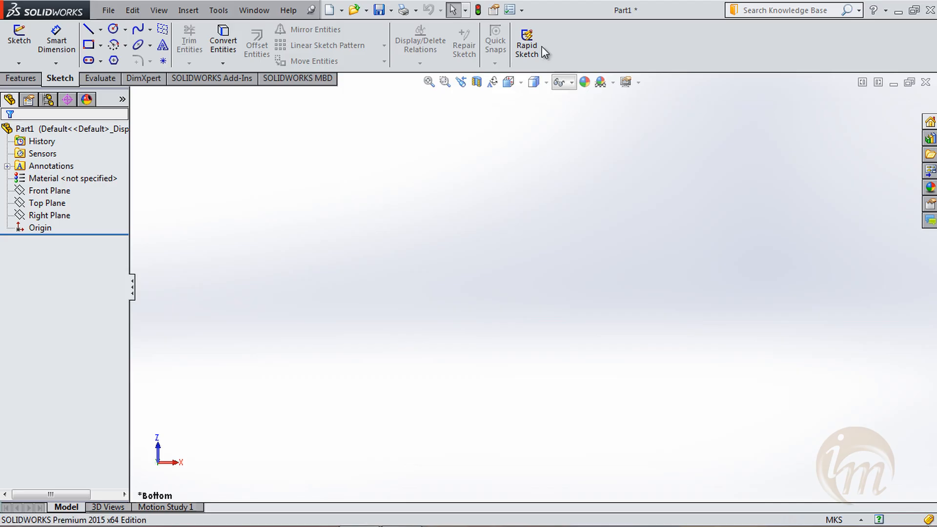
# Examine the Toolbars, Shortcut Bars, Commands, Menus, Keyboard and Mouse Gestures settings in the Customize dialog
pyautogui.click(522, 11)
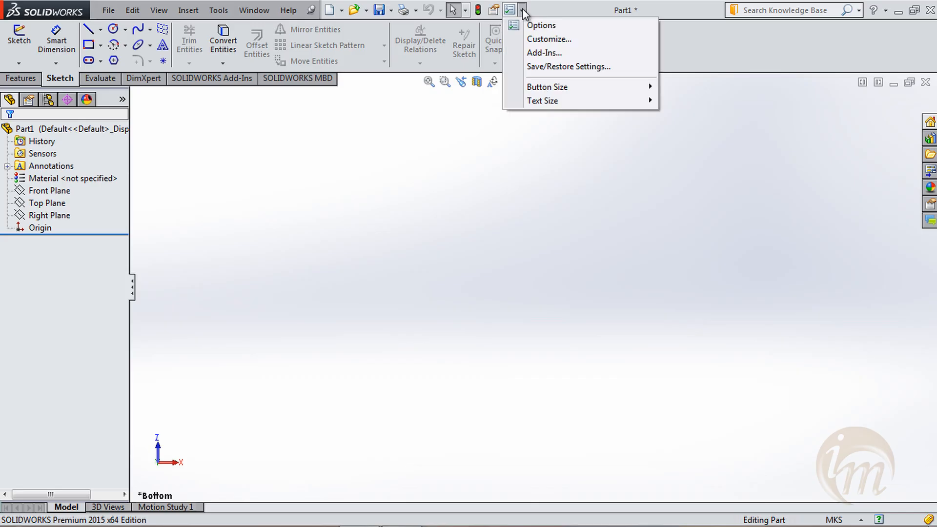
pyautogui.click(549, 39)
pyautogui.moveTo(450, 48); pyautogui.dragTo(477, 47)
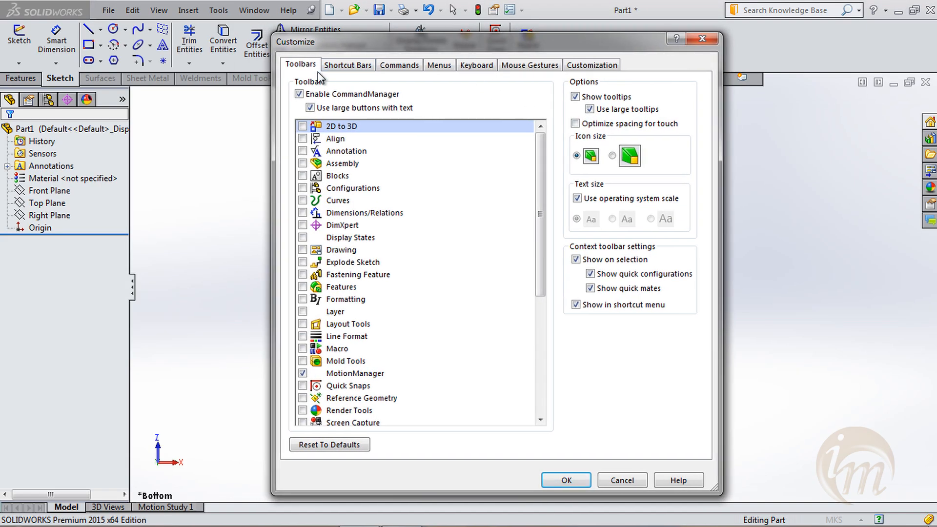
pyautogui.click(360, 68)
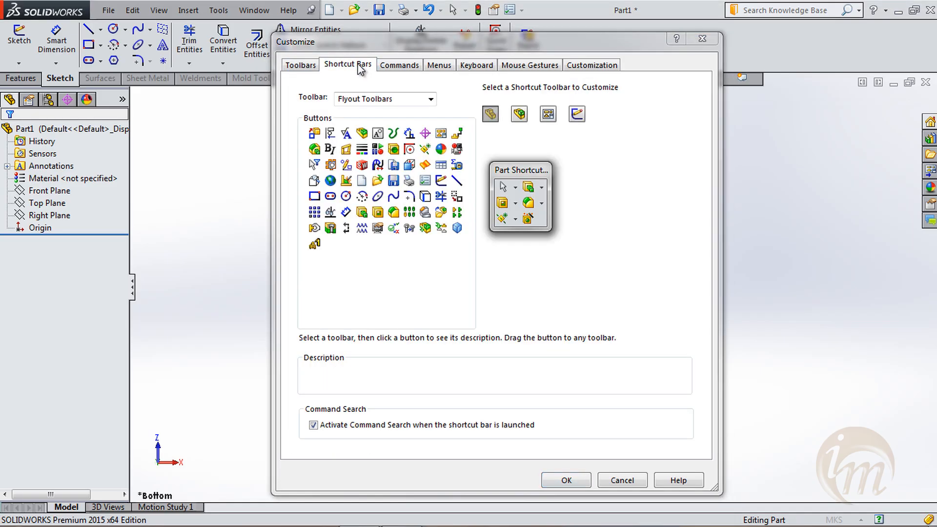
pyautogui.click(386, 68)
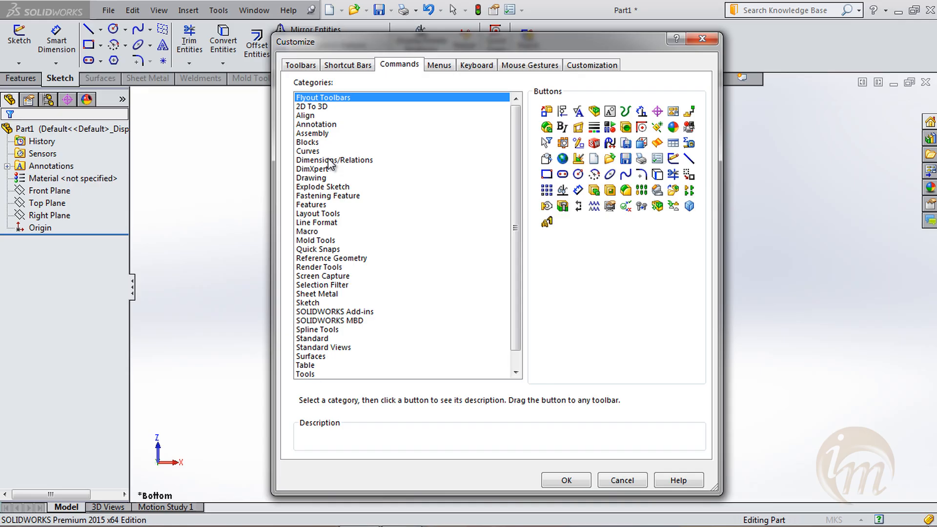
pyautogui.click(436, 65)
pyautogui.click(475, 67)
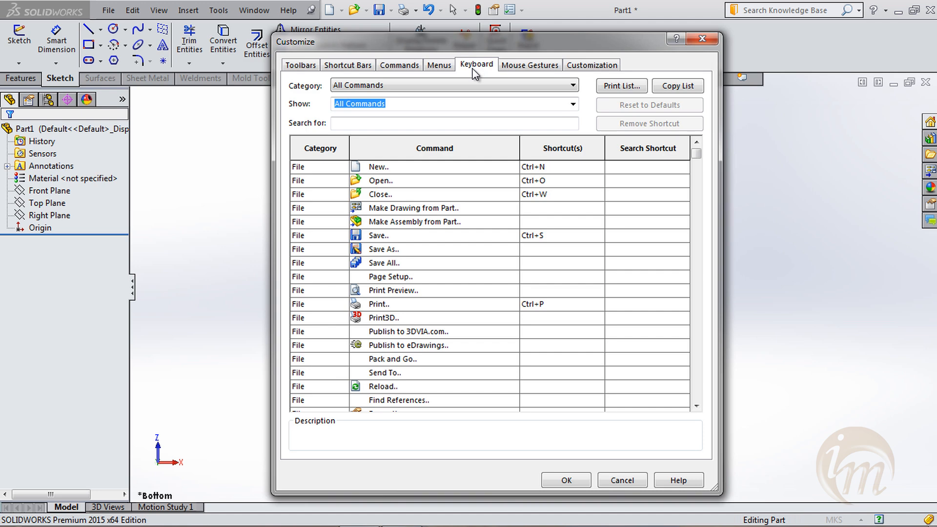
pyautogui.click(532, 65)
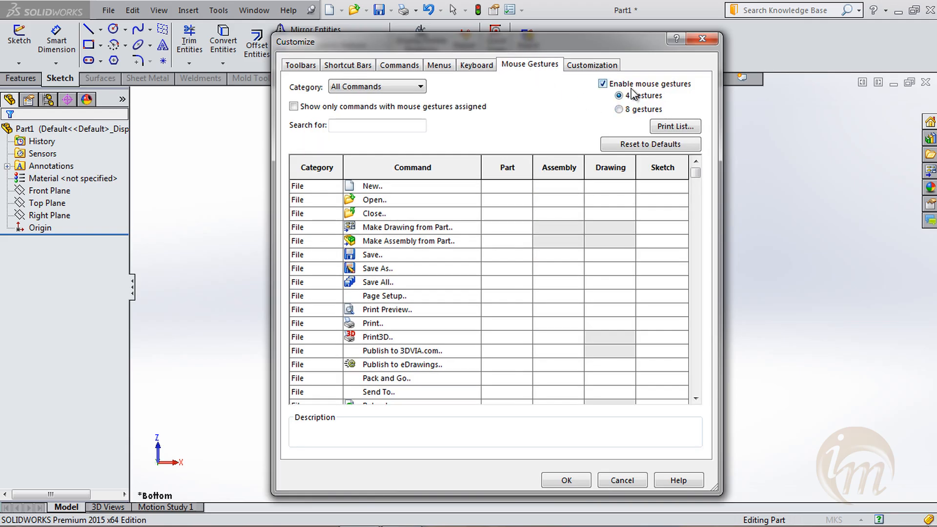
# Toggle mouse gestures off and on, list only commands with gestures assigned, and apply the 8 gestures option
pyautogui.click(603, 84)
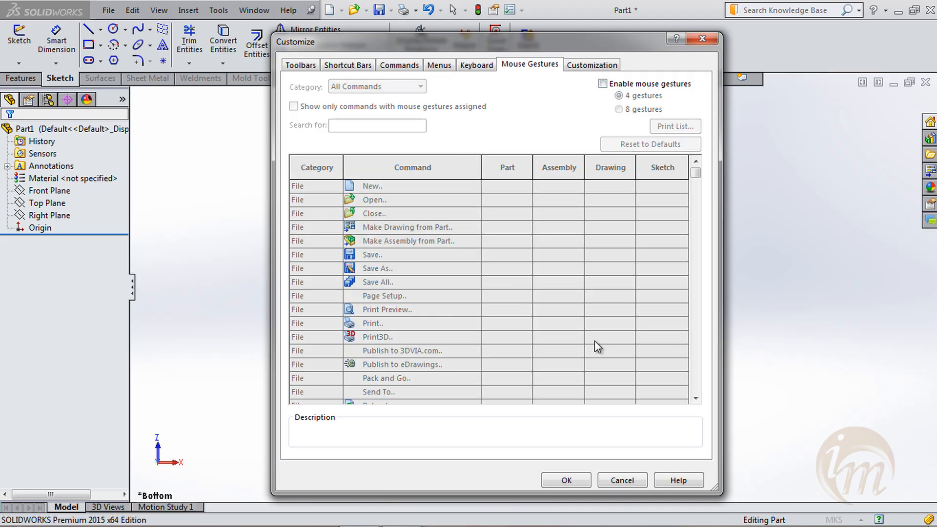
pyautogui.click(603, 84)
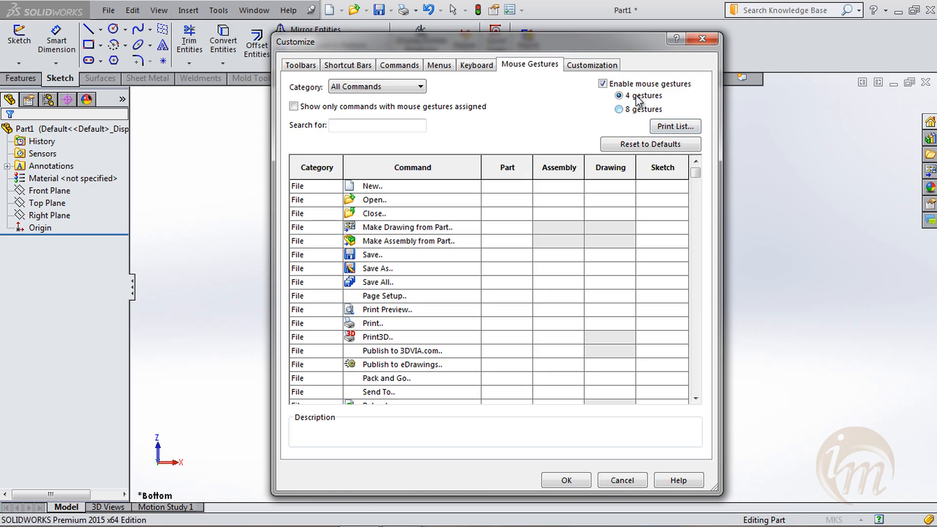
pyautogui.click(355, 108)
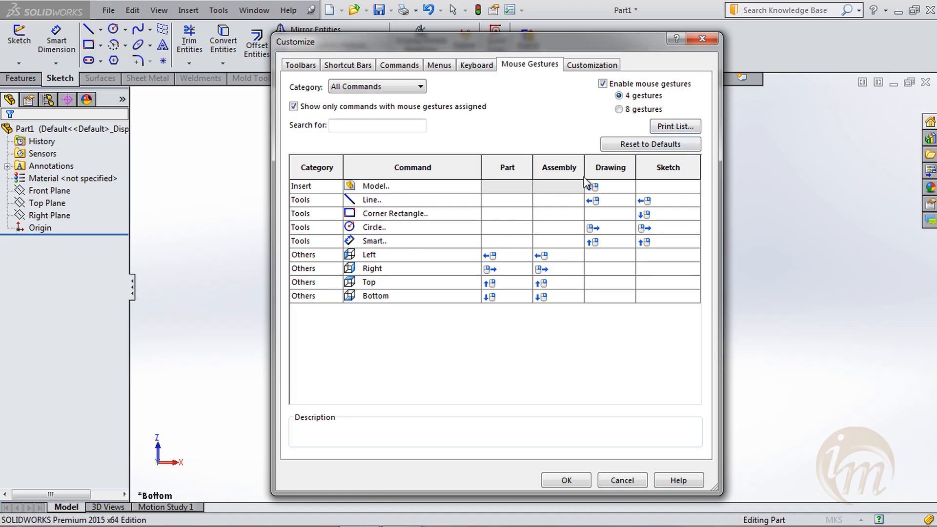
pyautogui.click(628, 111)
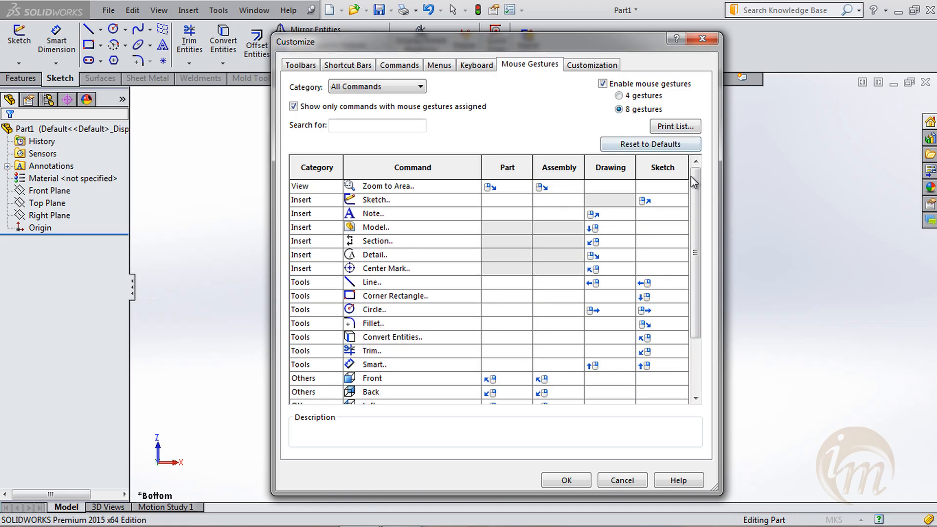
pyautogui.moveTo(698, 185); pyautogui.dragTo(698, 237)
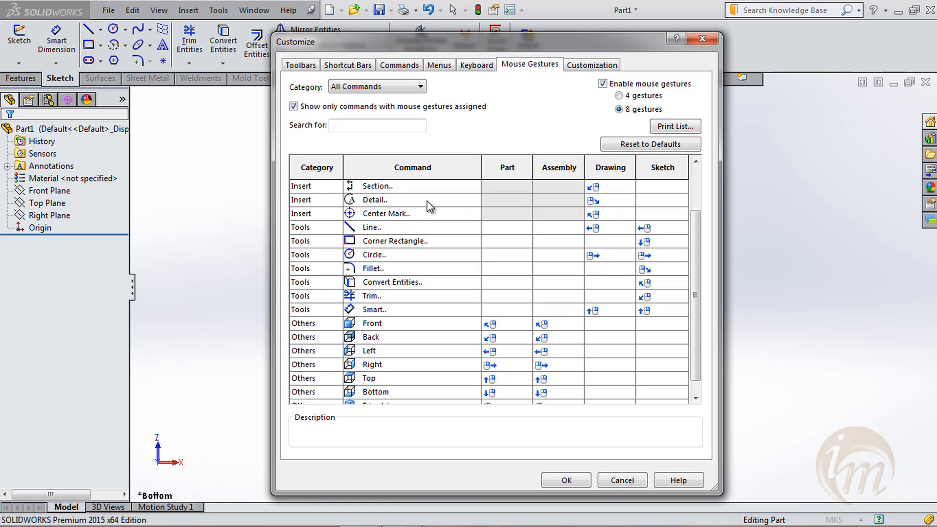
pyautogui.click(575, 480)
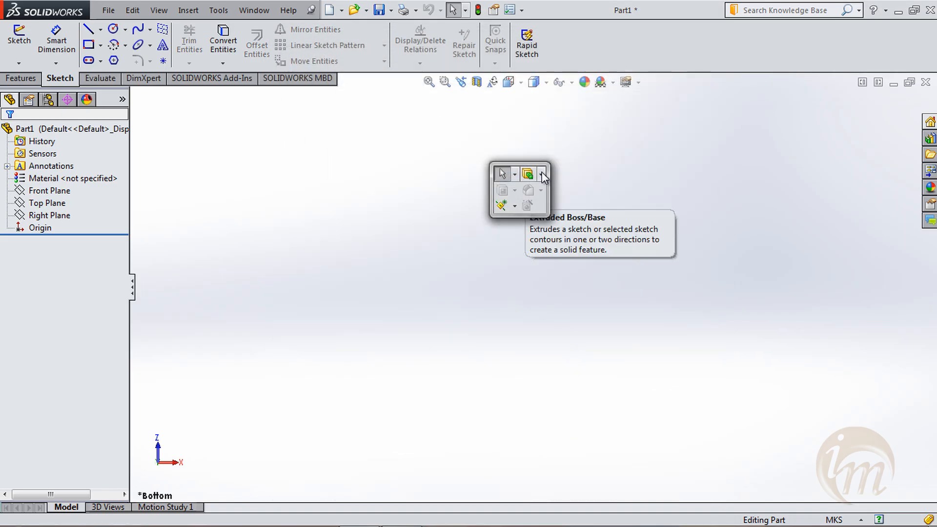
# Use mouse gestures to switch the empty part to the Trimetric view and try Zoom to Area
pyautogui.moveTo(543, 263); pyautogui.dragTo(540, 243, button='right')
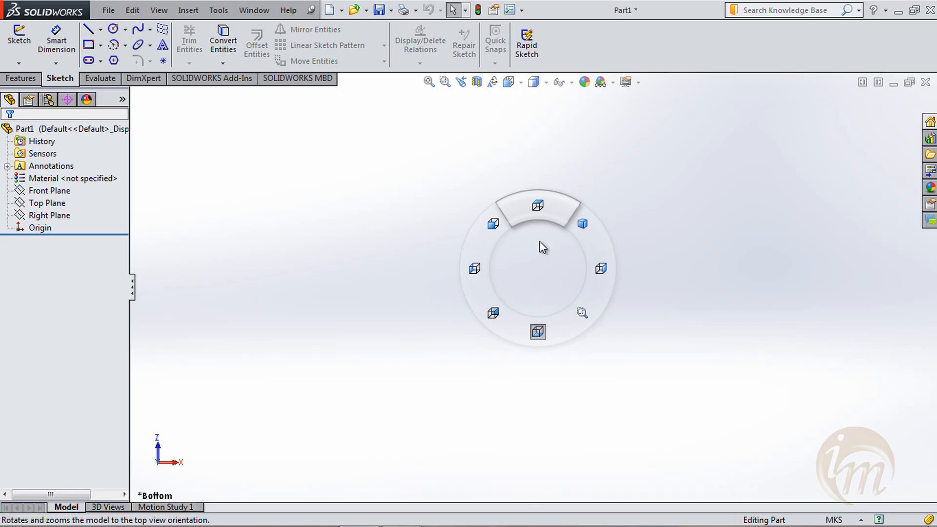
pyautogui.moveTo(540, 241); pyautogui.dragTo(582, 226, button='right')
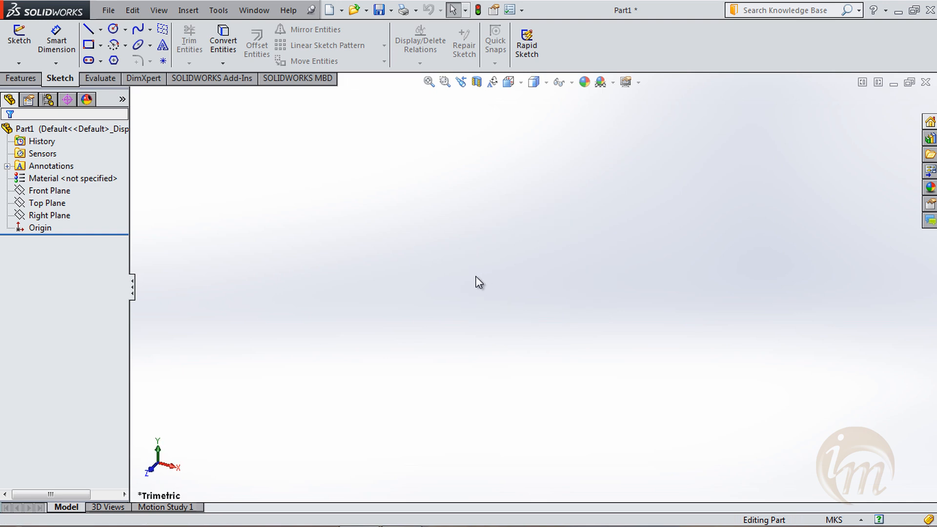
pyautogui.moveTo(480, 281); pyautogui.dragTo(520, 322, button='right')
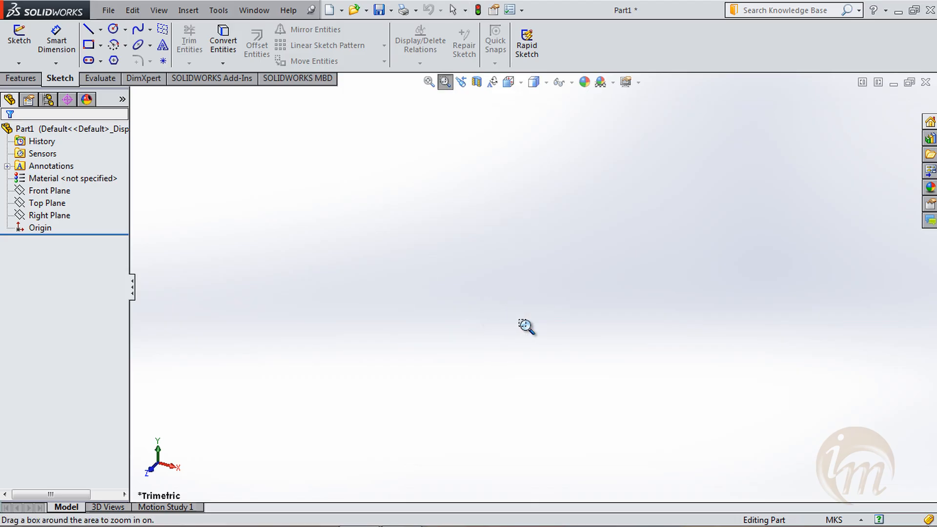
pyautogui.moveTo(486, 208); pyautogui.dragTo(553, 283)
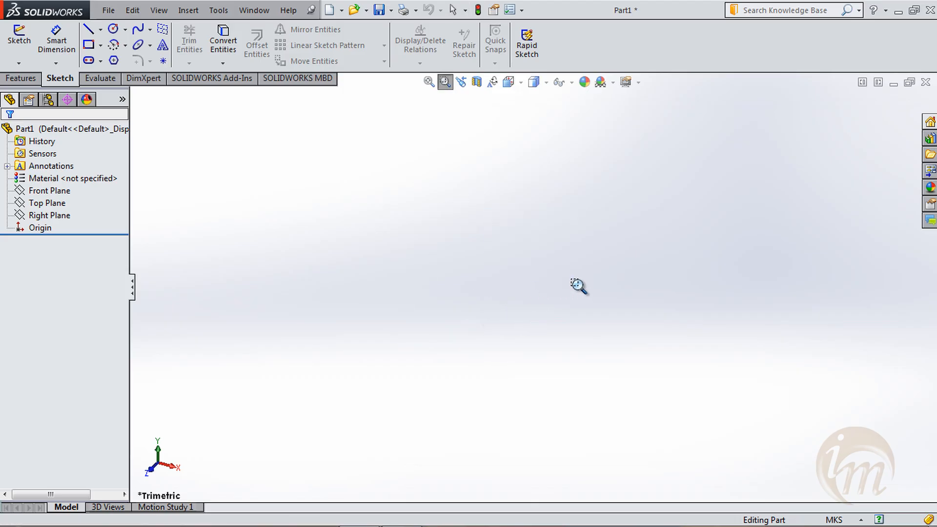
pyautogui.press('Escape')
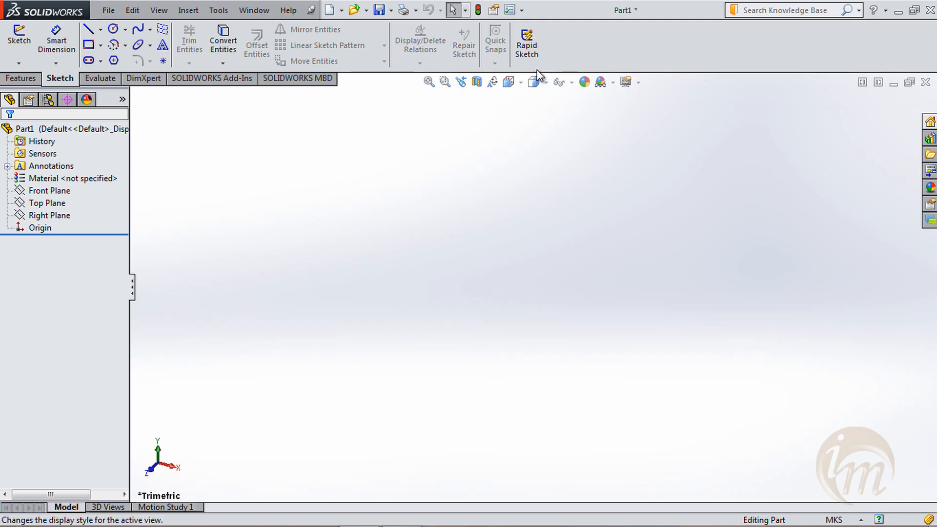
# Set the mouse gestures to 4 in the Customize dialog, showing only commands with gestures assigned
pyautogui.click(522, 10)
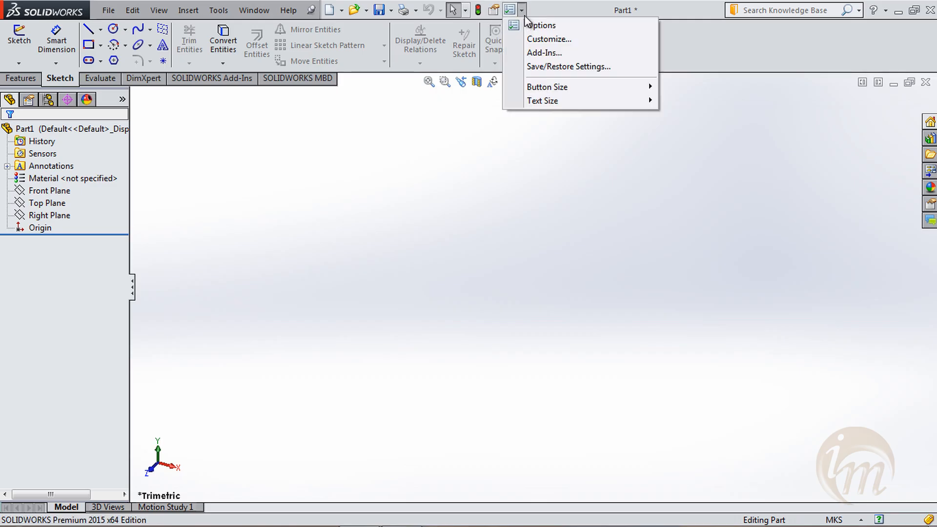
pyautogui.click(549, 39)
pyautogui.click(515, 67)
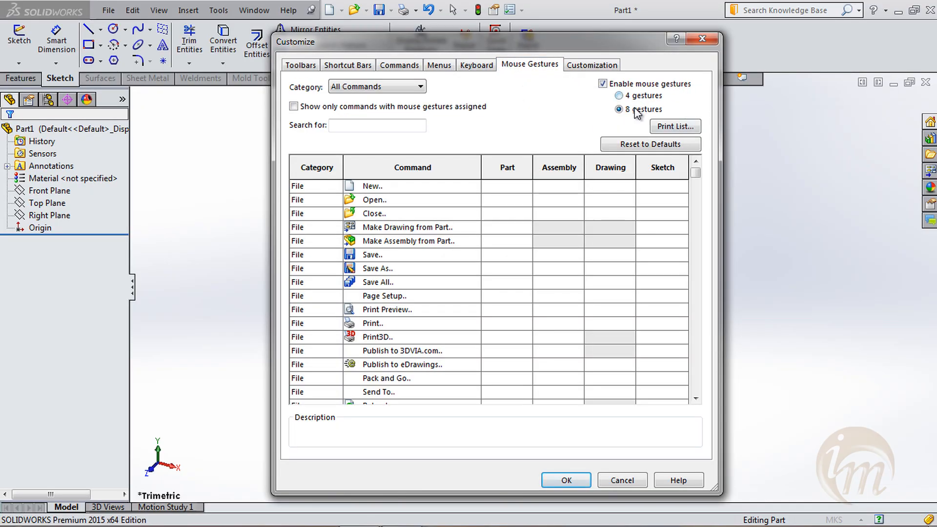
pyautogui.click(387, 109)
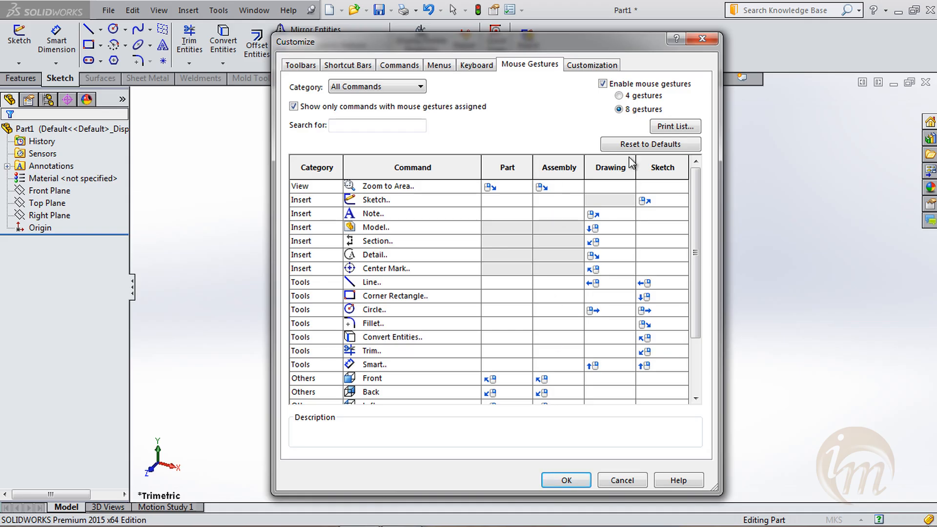
pyautogui.click(619, 95)
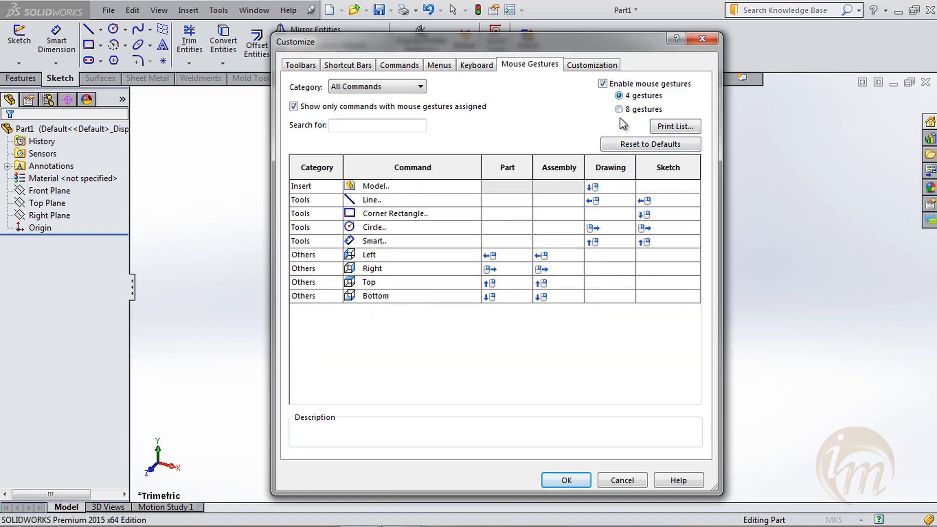
# Inspect the Part gesture choices for the Line command, select the Circle command, and accept the customization settings
pyautogui.click(379, 201)
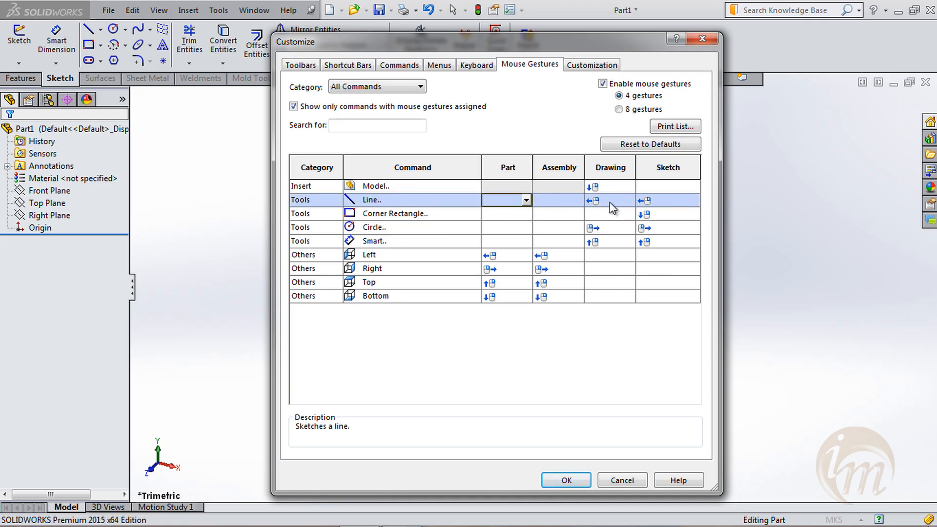
pyautogui.click(525, 200)
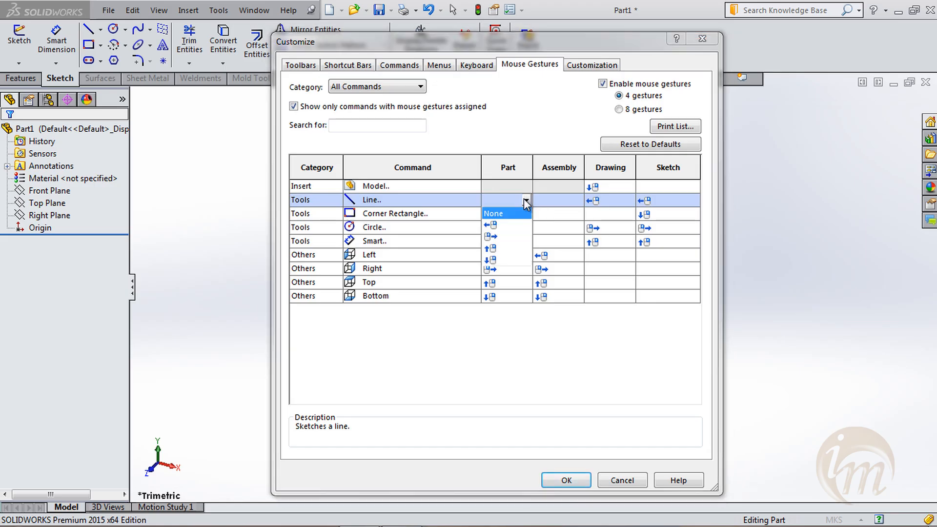
pyautogui.click(524, 200)
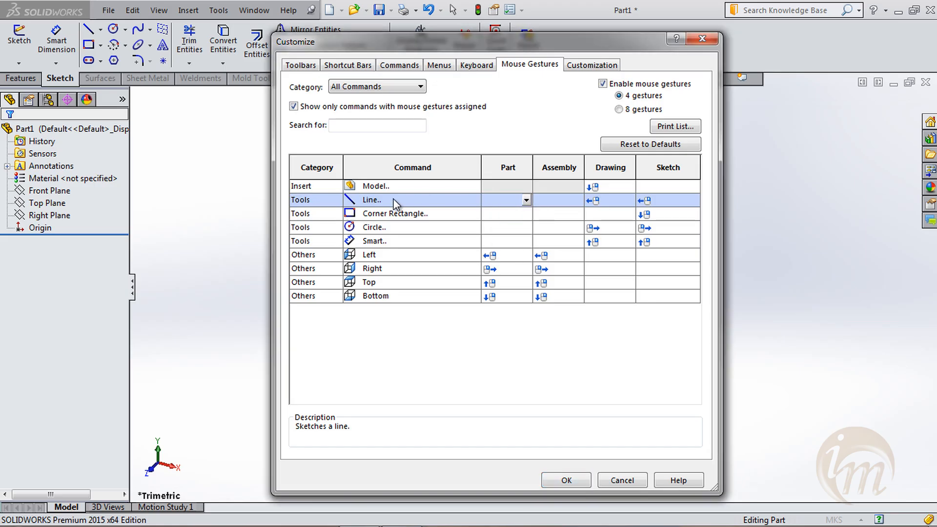
pyautogui.click(525, 200)
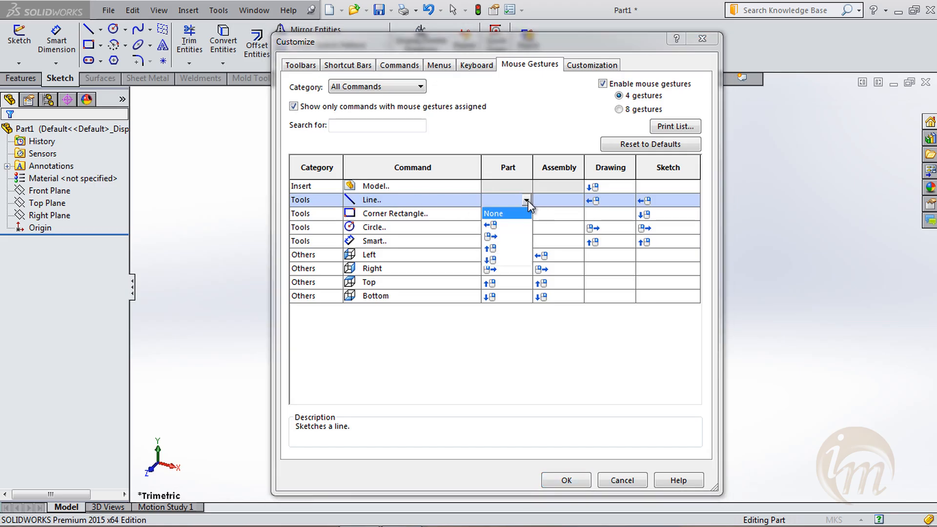
pyautogui.click(525, 200)
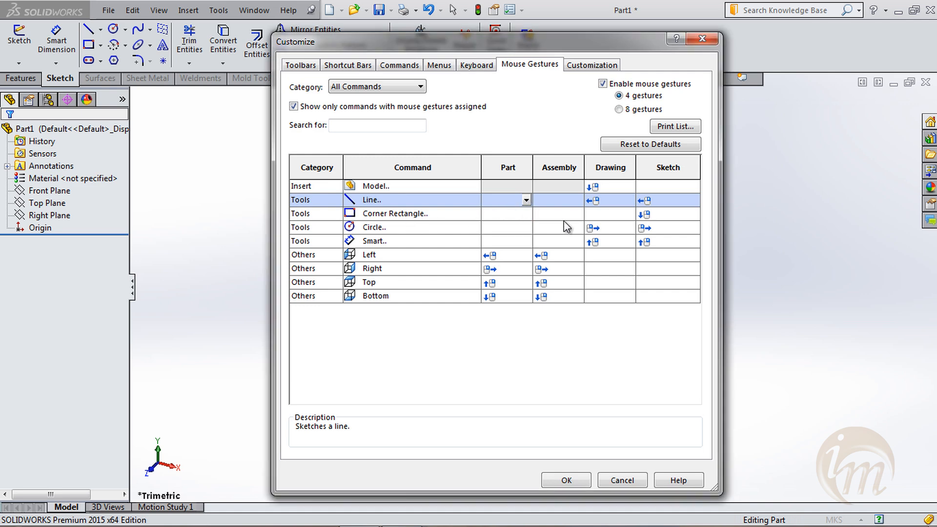
pyautogui.click(392, 226)
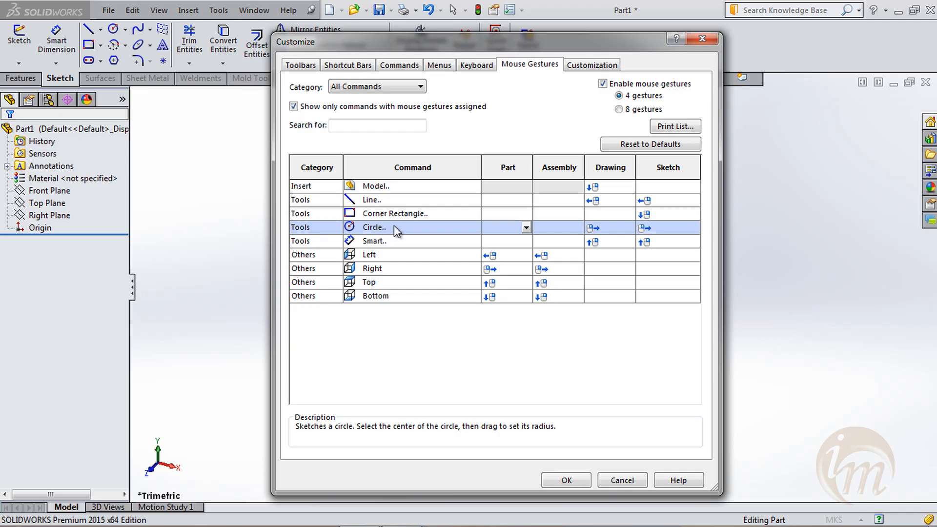
pyautogui.click(566, 480)
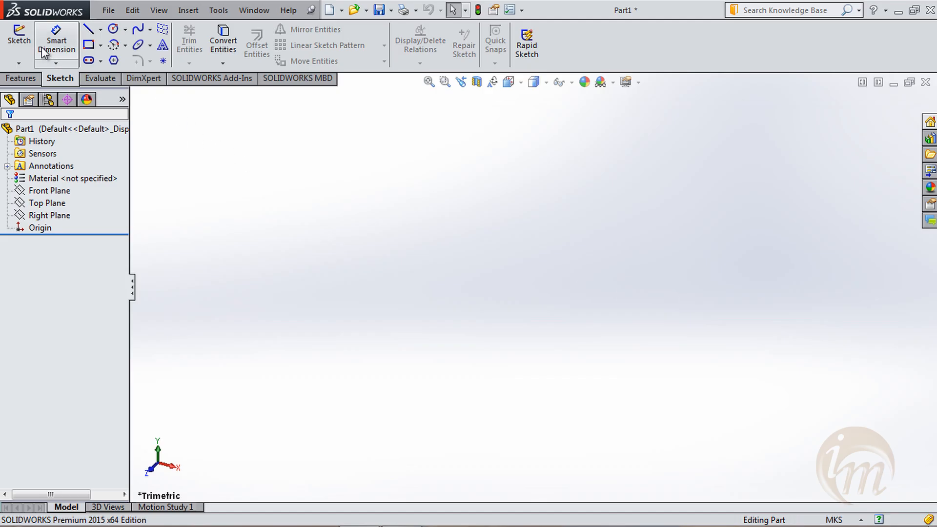
# Start a new sketch on the Top Plane and show that plane in the graphics area
pyautogui.click(18, 36)
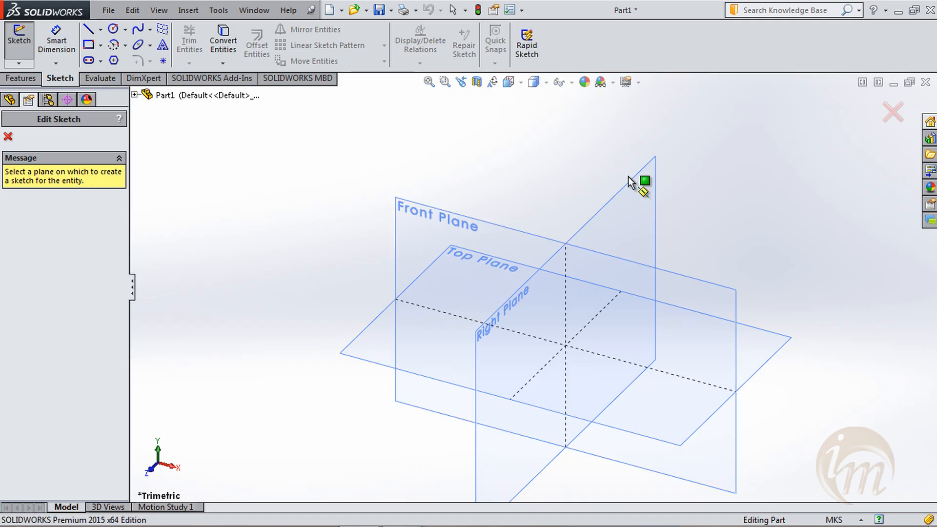
pyautogui.click(646, 303)
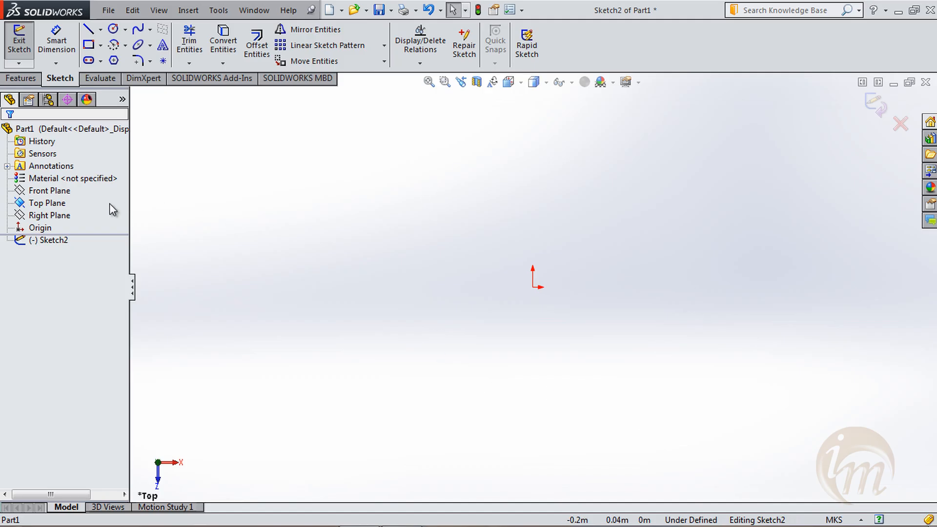
pyautogui.rightClick(50, 207)
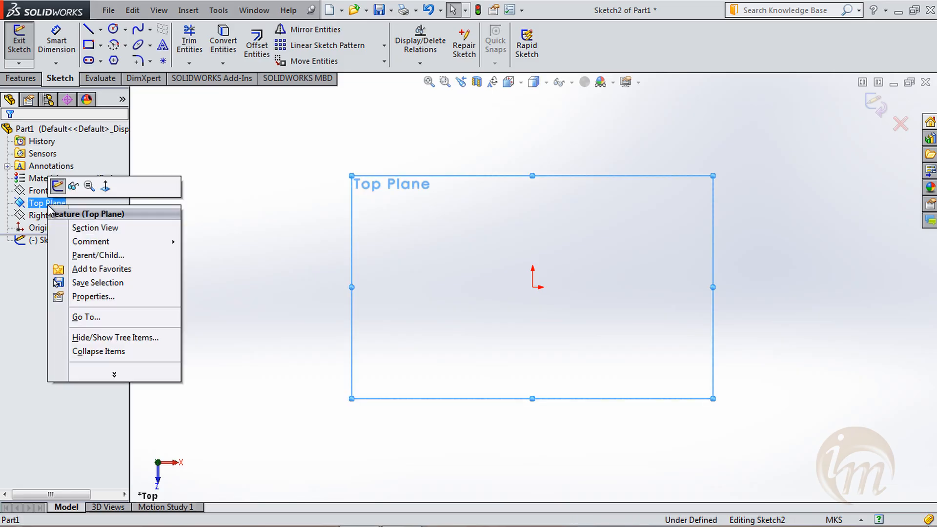
pyautogui.click(74, 187)
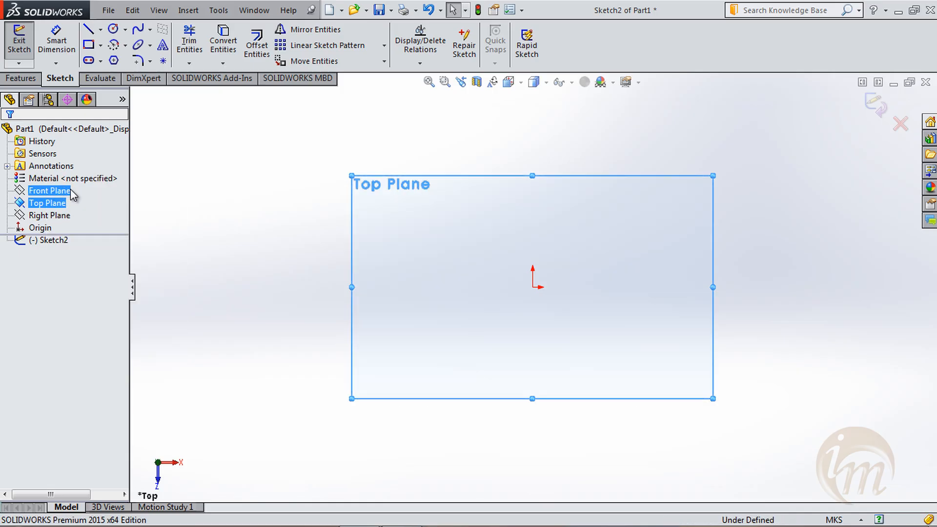
pyautogui.click(366, 136)
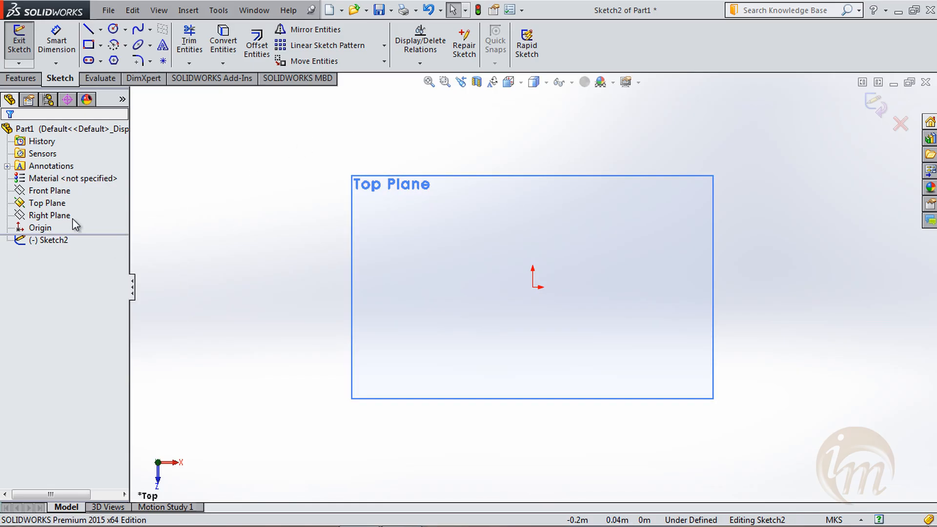
# Highlight the Front Plane and the Right Plane to see their position relative to the Top Plane
pyautogui.click(49, 191)
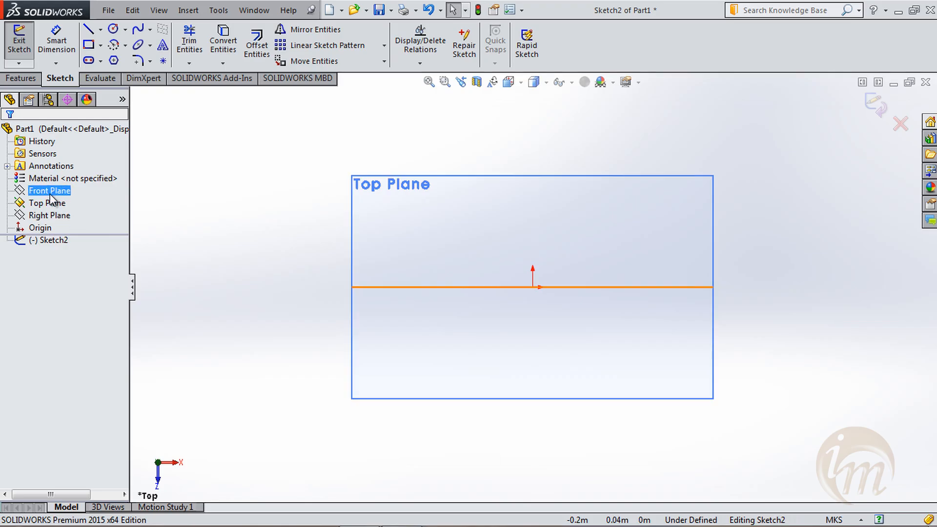
pyautogui.click(49, 216)
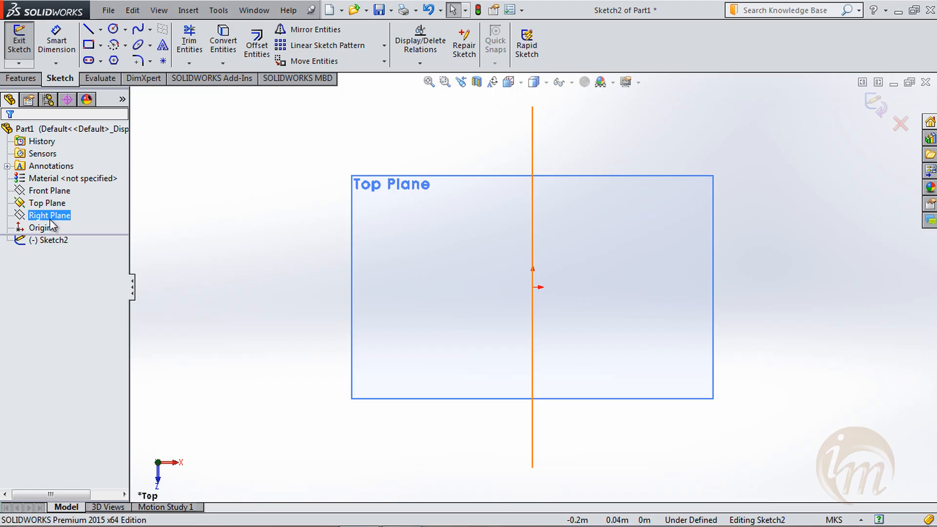
# Show the Front Plane and the Right Plane in the graphics area alongside the Top Plane
pyautogui.click(49, 191)
pyautogui.keyDown('ctrl'); pyautogui.click(54, 179); pyautogui.keyUp('ctrl')
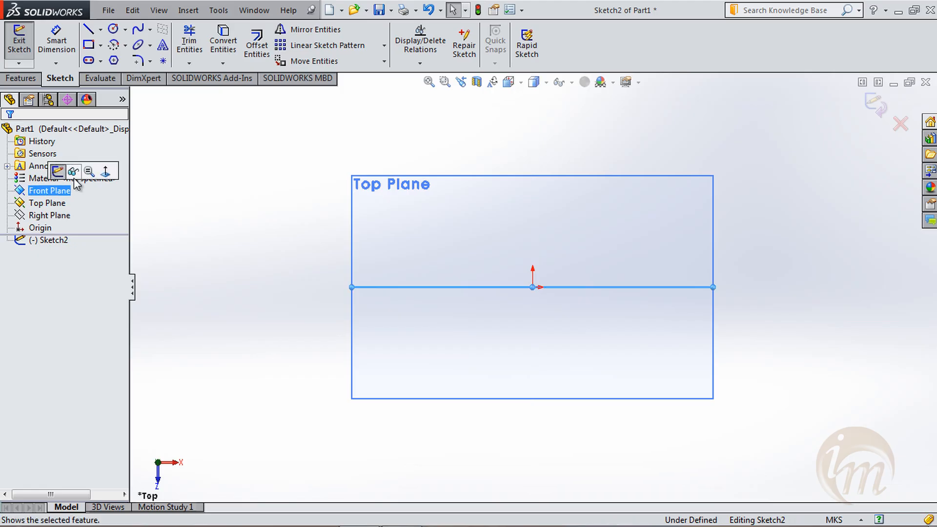
pyautogui.click(48, 216)
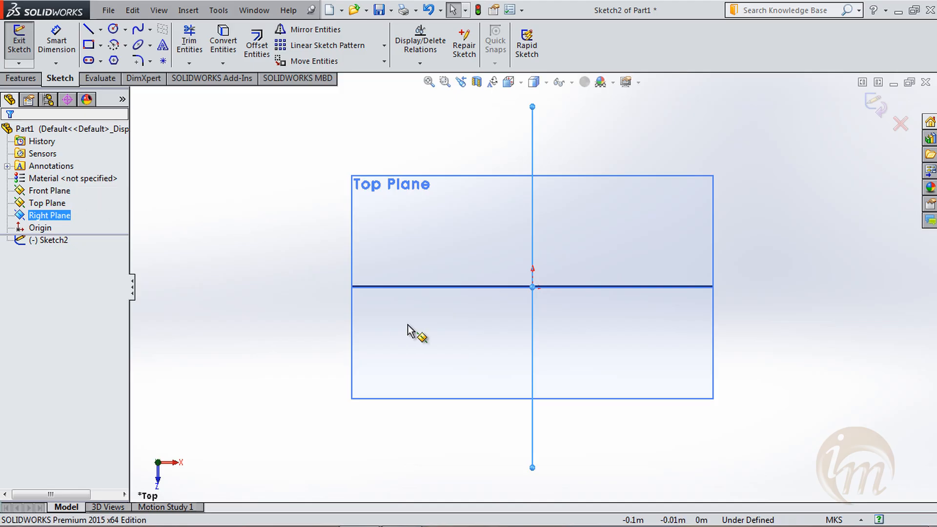
pyautogui.keyDown('ctrl'); pyautogui.click(49, 202); pyautogui.keyUp('ctrl')
pyautogui.keyDown('ctrl'); pyautogui.click(54, 192); pyautogui.keyUp('ctrl')
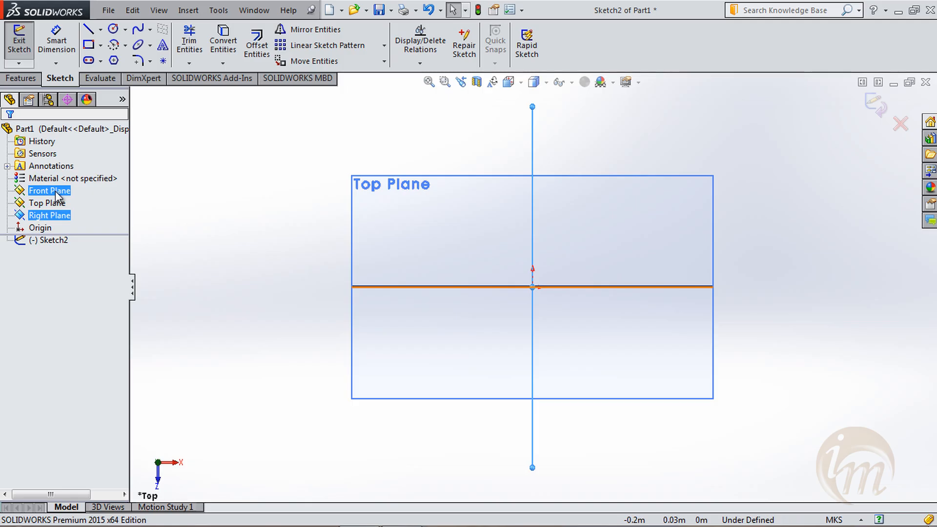
pyautogui.rightClick(54, 192)
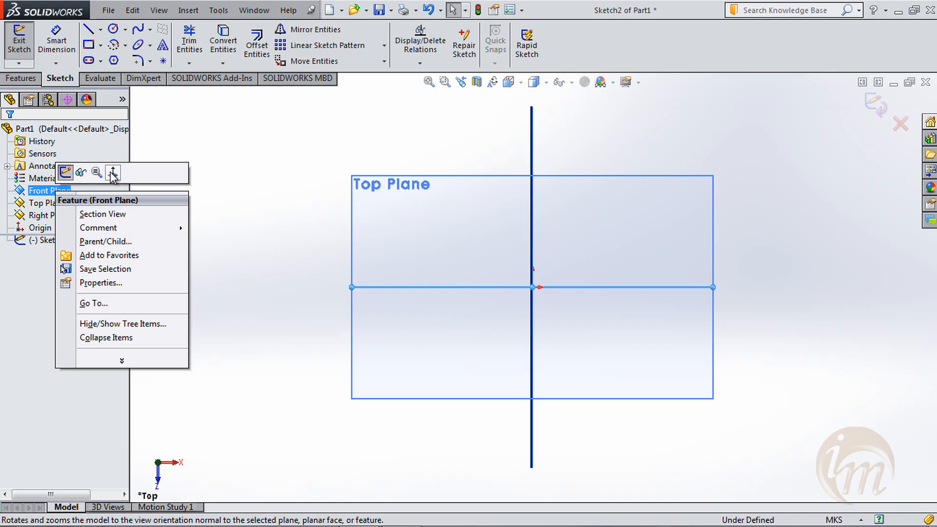
pyautogui.click(318, 248)
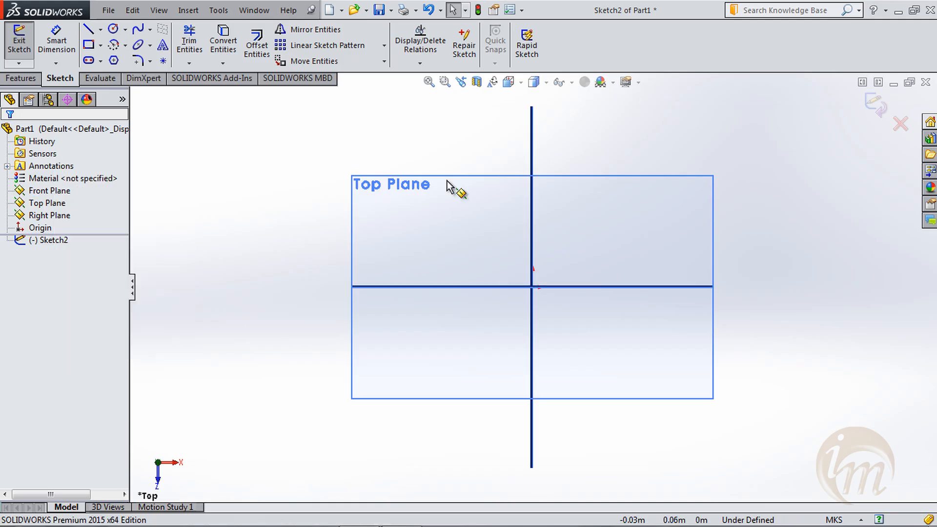
# Hide the Front Plane and the Right Plane, leaving only the Top Plane displayed
pyautogui.rightClick(38, 192)
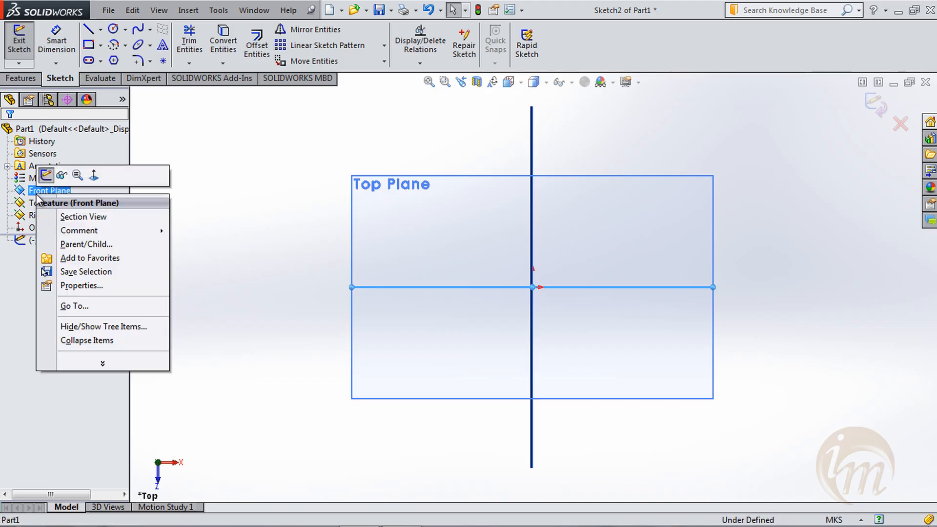
pyautogui.press('Escape')
pyautogui.click(55, 217)
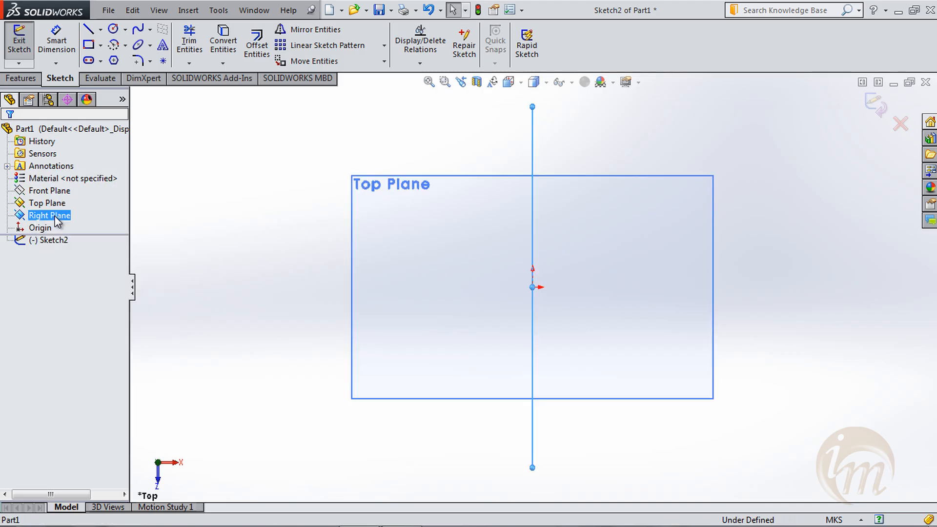
pyautogui.rightClick(56, 218)
pyautogui.click(216, 193)
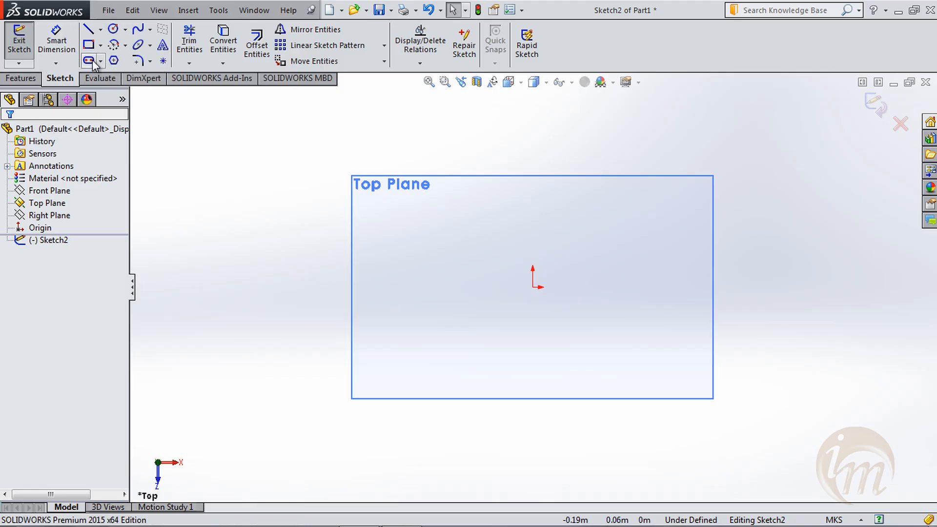
# Sketch a closed rectangle with the Line tool, starting at the origin, about 0.097 m wide and 0.055 m high
pyautogui.click(101, 31)
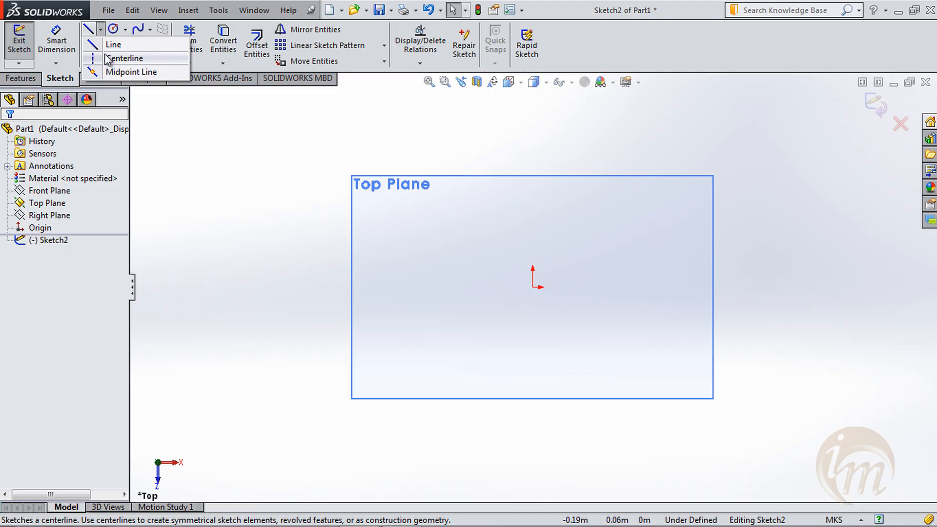
pyautogui.click(110, 45)
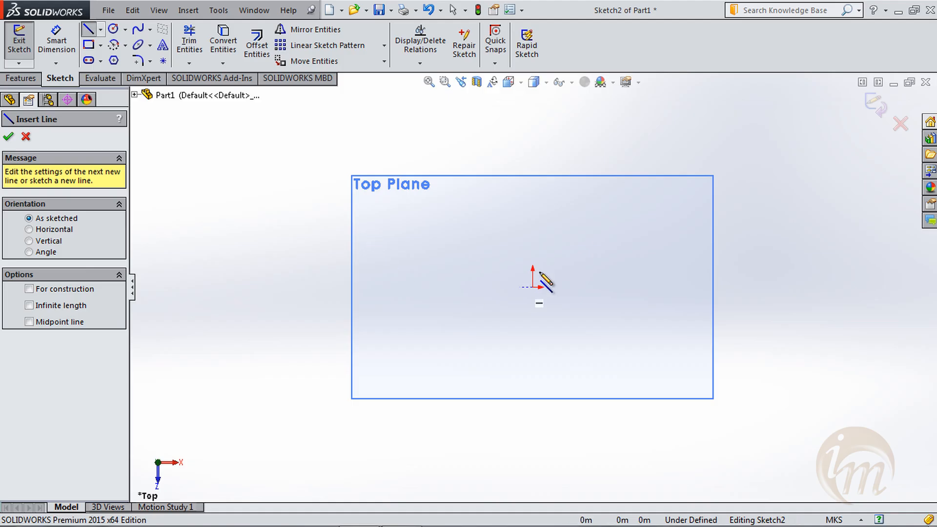
pyautogui.click(533, 287)
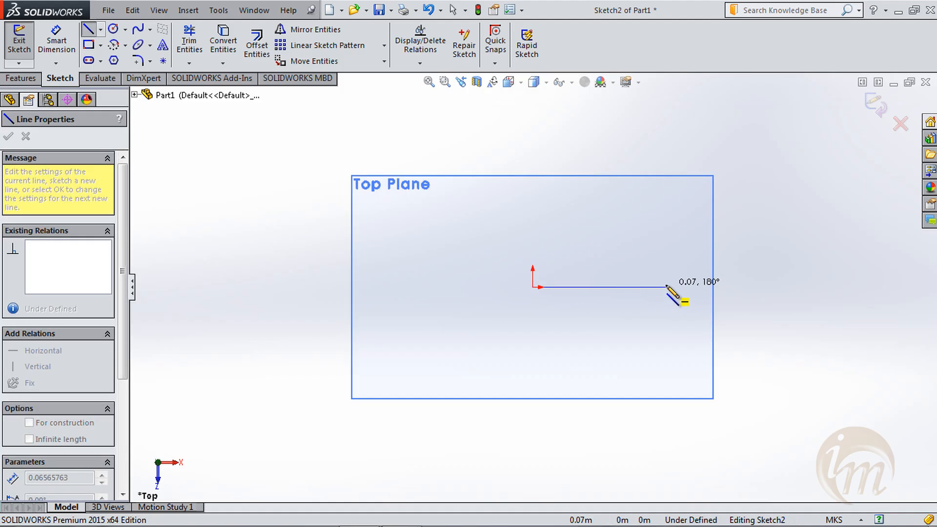
pyautogui.click(730, 287)
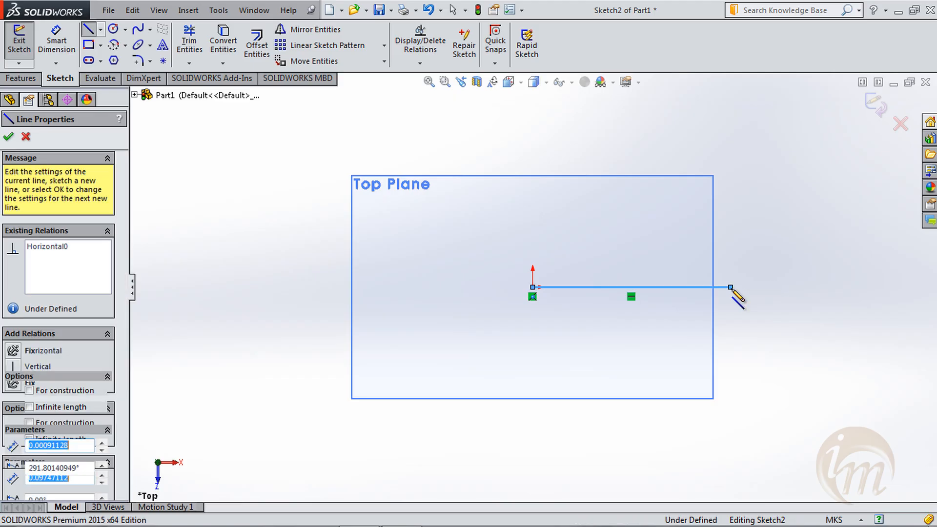
pyautogui.click(730, 176)
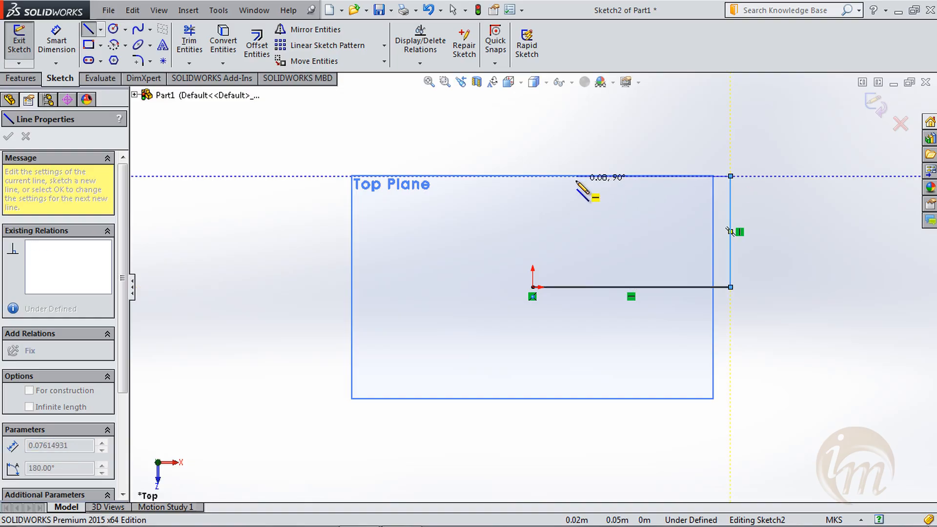
pyautogui.click(532, 176)
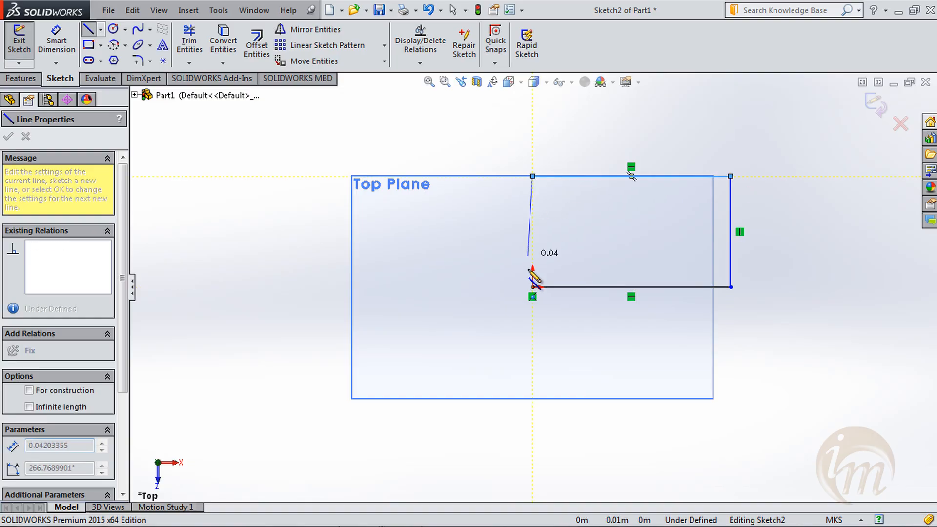
pyautogui.click(532, 287)
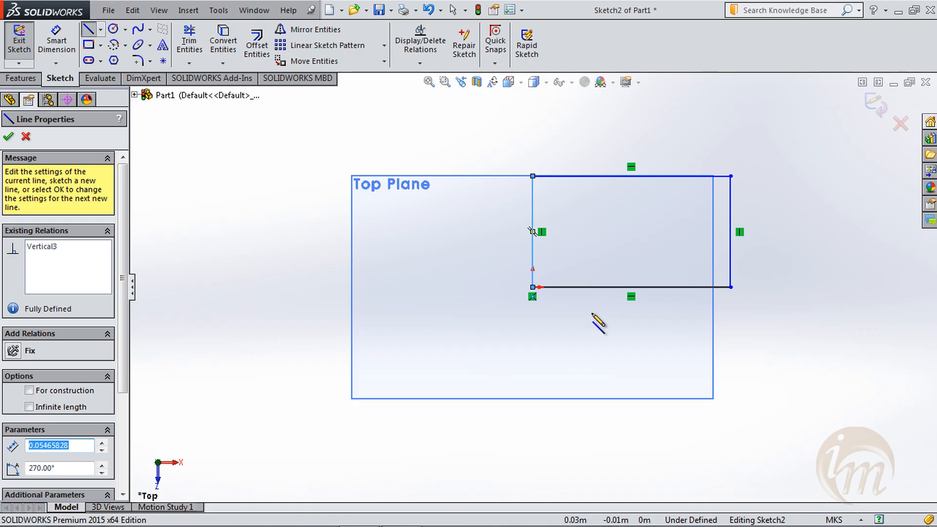
pyautogui.press('Escape')
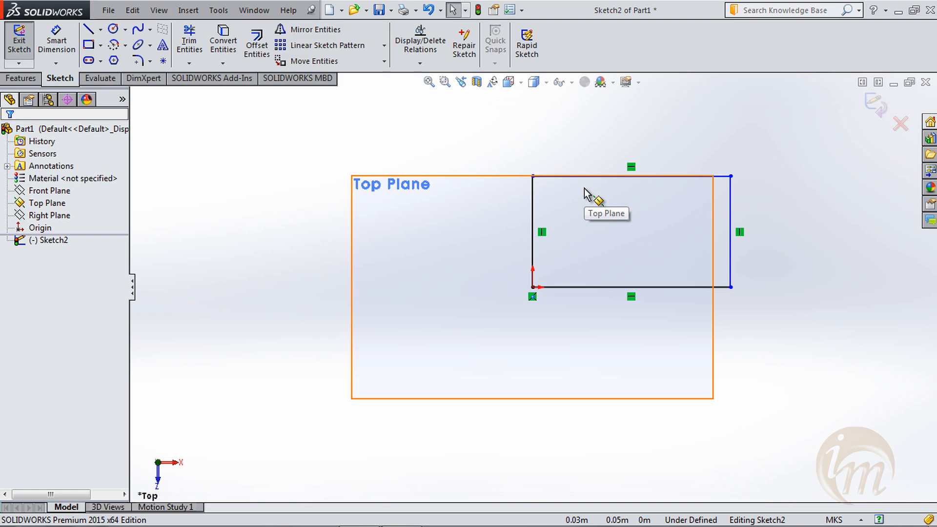
# Dimension the rectangle's lower edge to 1 m and its right edge to 0.8 m
pyautogui.click(62, 50)
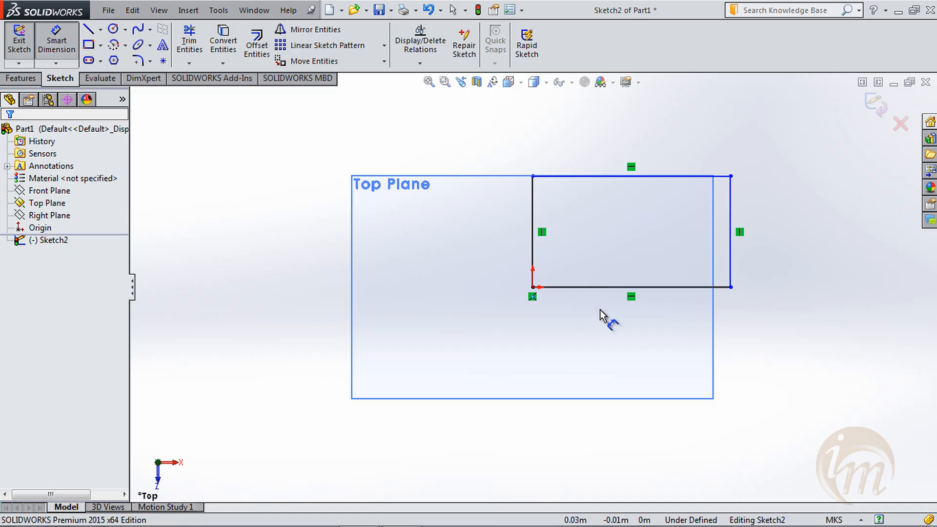
pyautogui.click(595, 288)
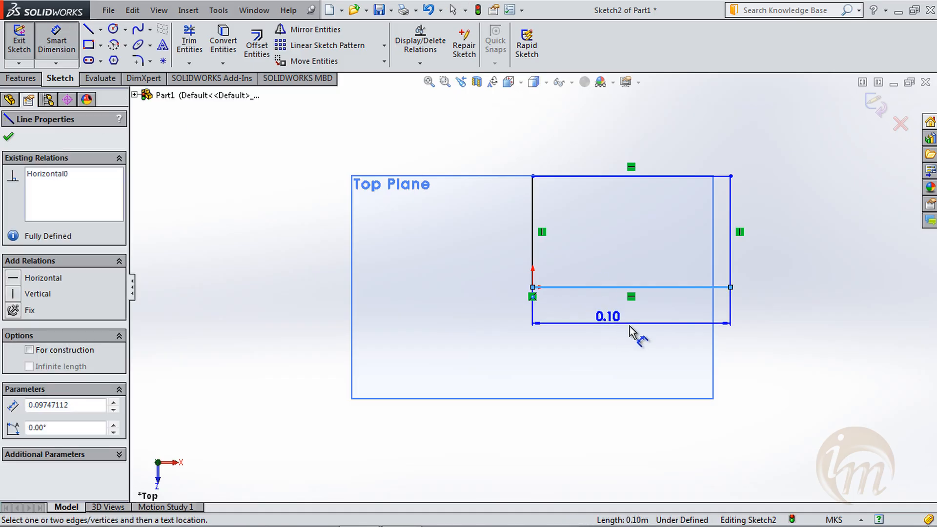
pyautogui.click(649, 330)
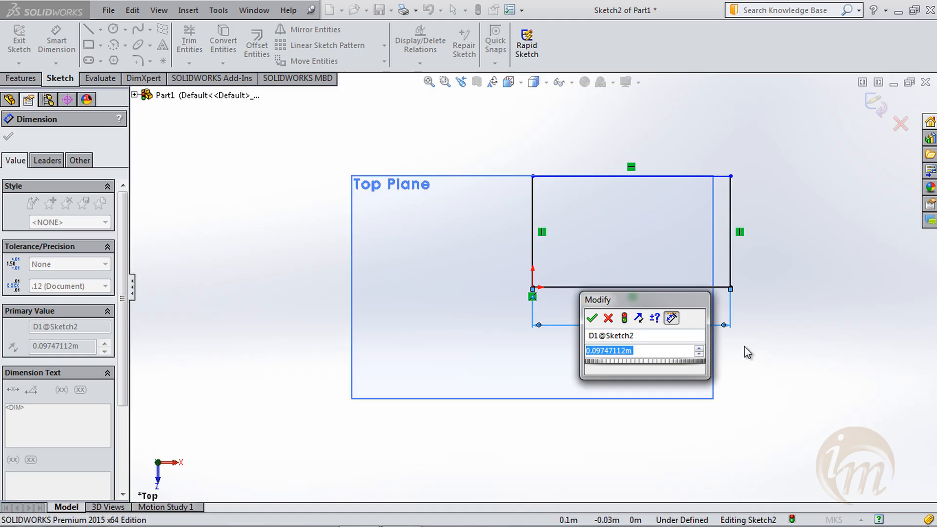
pyautogui.write('1')
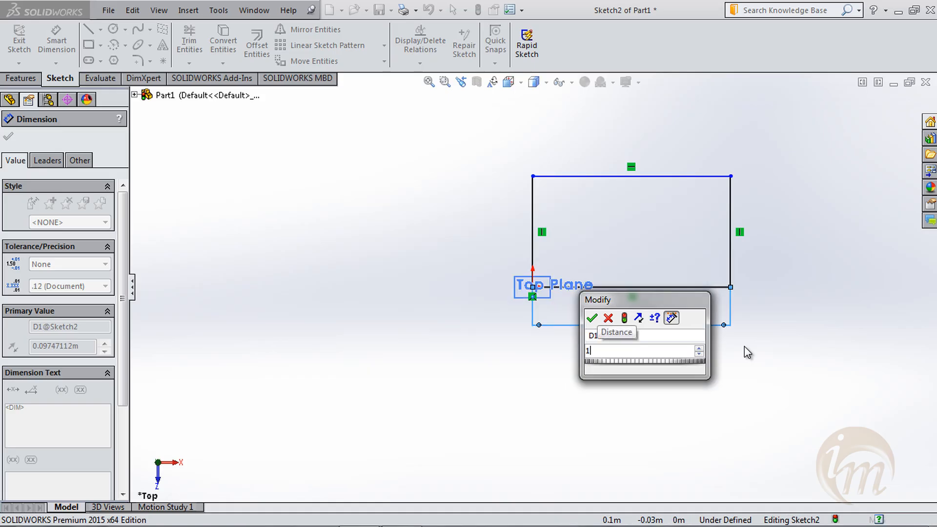
pyautogui.press('Return')
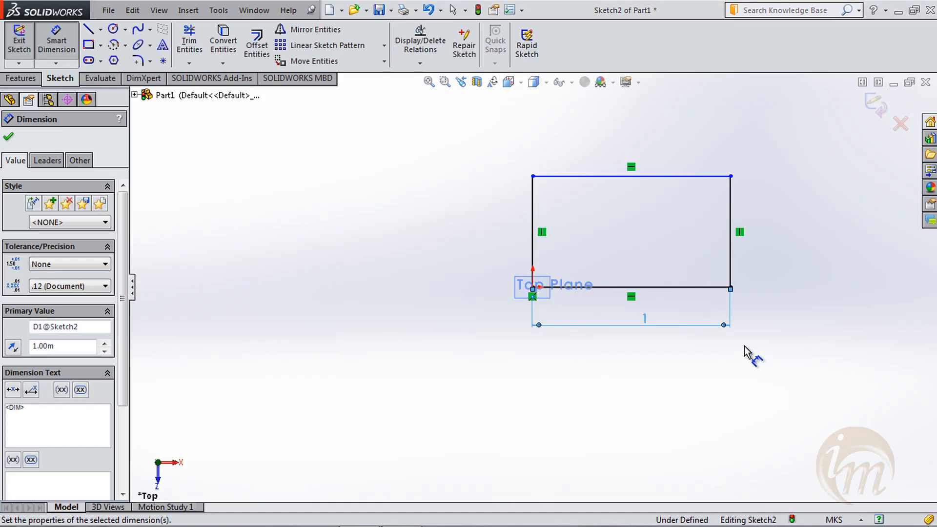
pyautogui.click(732, 258)
pyautogui.click(761, 244)
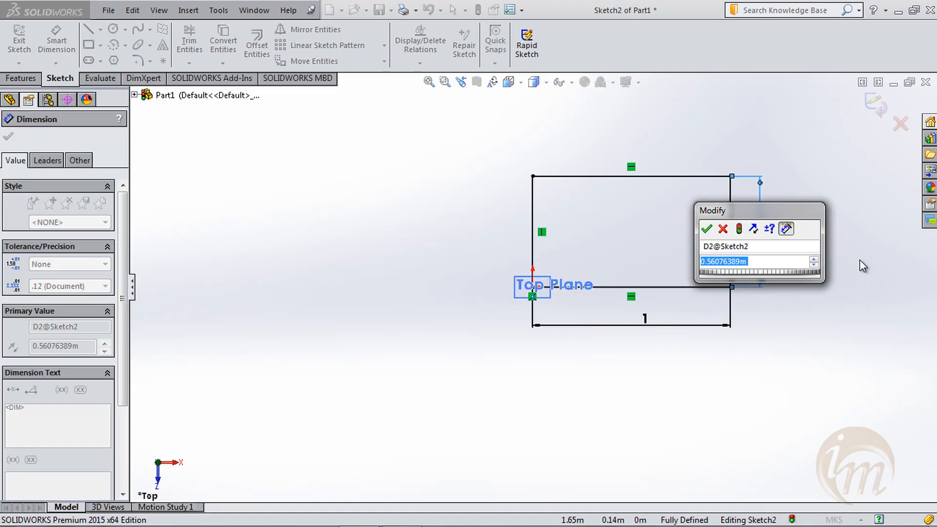
pyautogui.write('.8')
pyautogui.press('Return')
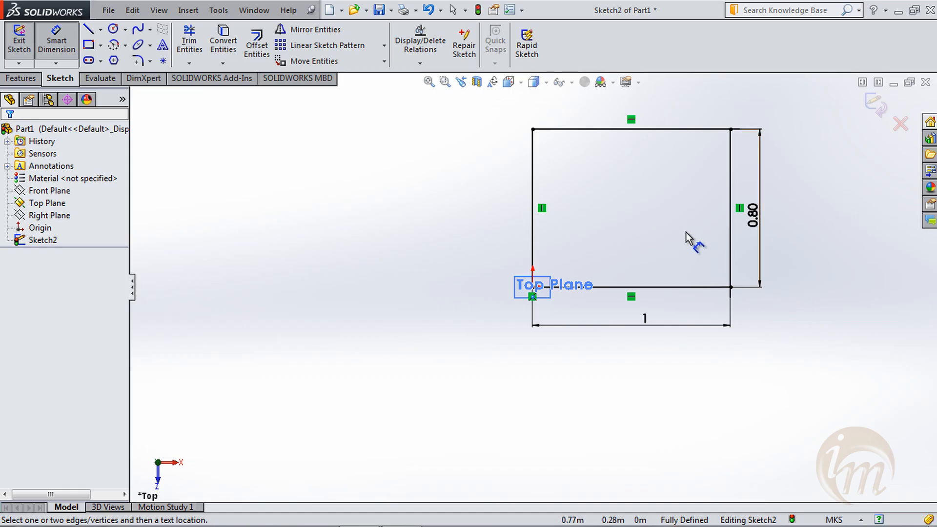
# Sketch a separate, slightly slanted line about 0.99 m long to the right of the rectangle
pyautogui.moveTo(686, 238)
pyautogui.keyDown('ctrl'); pyautogui.mouseDown(button='middle')
pyautogui.moveTo(569, 278)
pyautogui.moveTo(504, 287)
pyautogui.mouseUp(button='middle'); pyautogui.keyUp('ctrl')
pyautogui.click(88, 29)
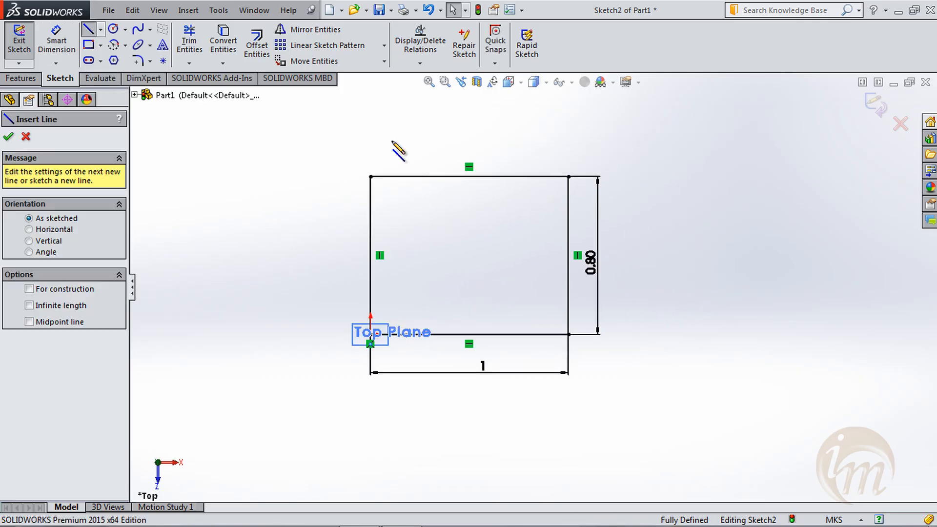
pyautogui.click(664, 327)
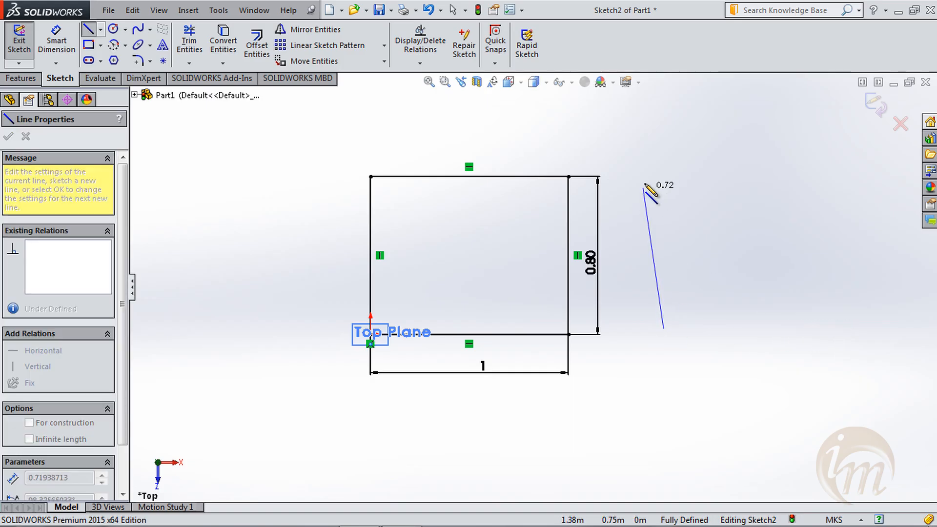
pyautogui.click(656, 132)
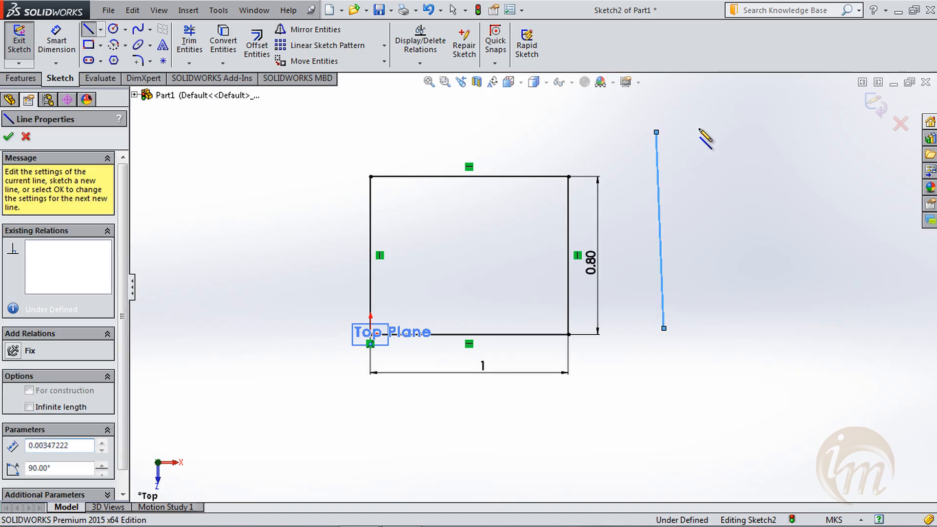
pyautogui.press('Escape')
pyautogui.press('Escape')
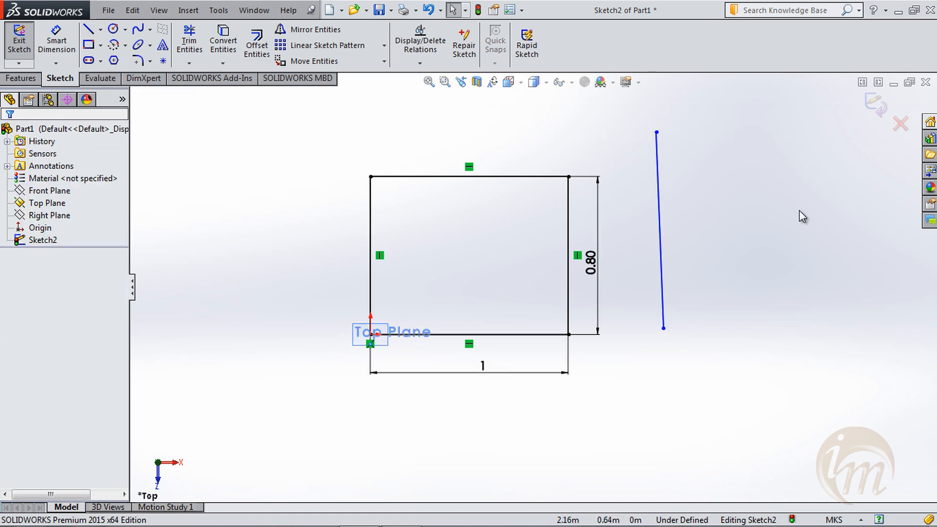
# Add a Vertical relation to the slanted line beside the rectangle
pyautogui.click(661, 267)
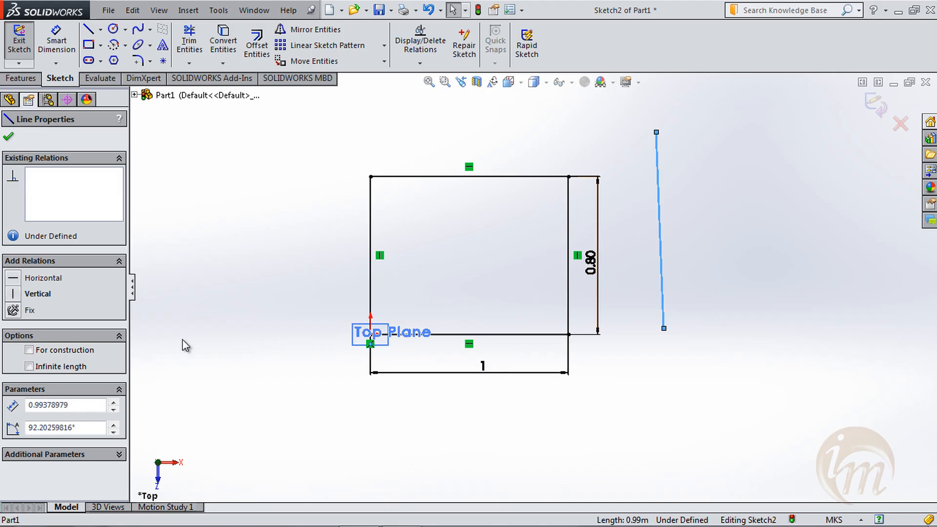
pyautogui.click(16, 294)
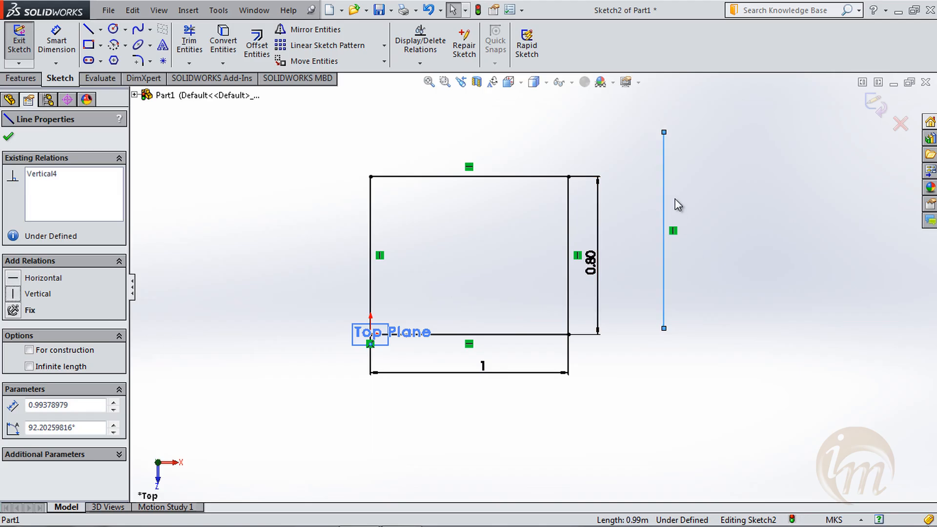
pyautogui.click(678, 176)
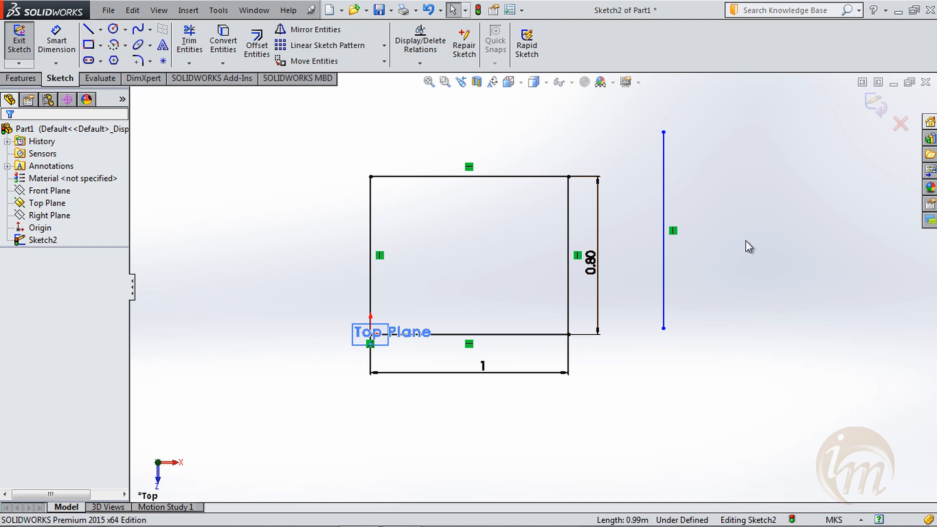
# Dimension the separate vertical line beside the rectangle to a length of 1.5 m
pyautogui.click(64, 43)
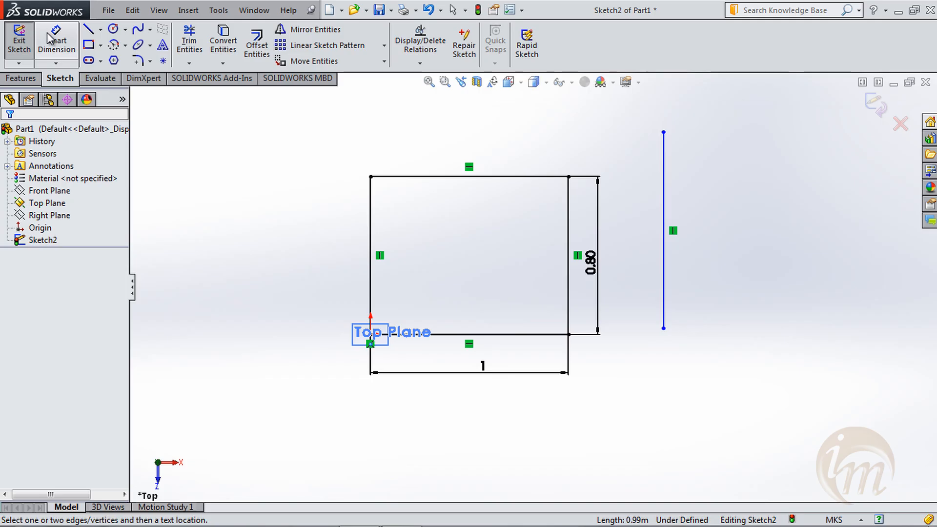
pyautogui.click(667, 234)
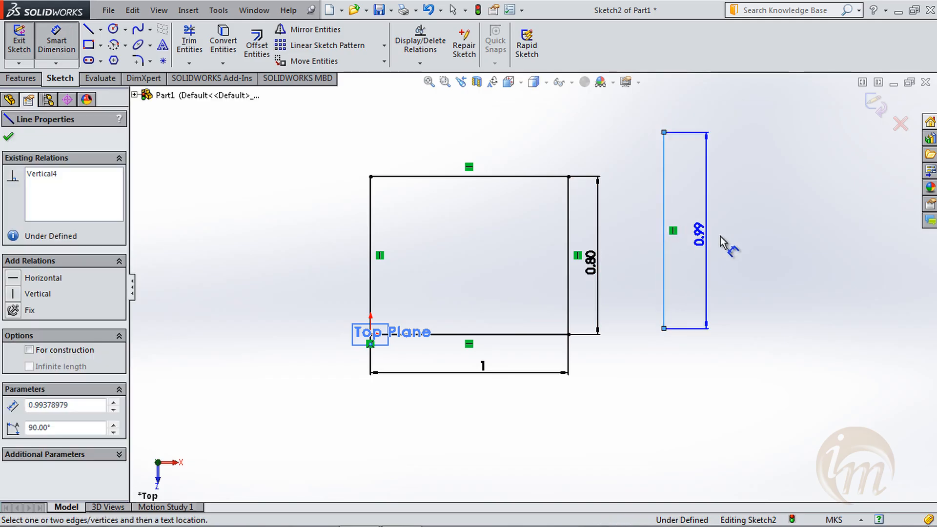
pyautogui.click(800, 264)
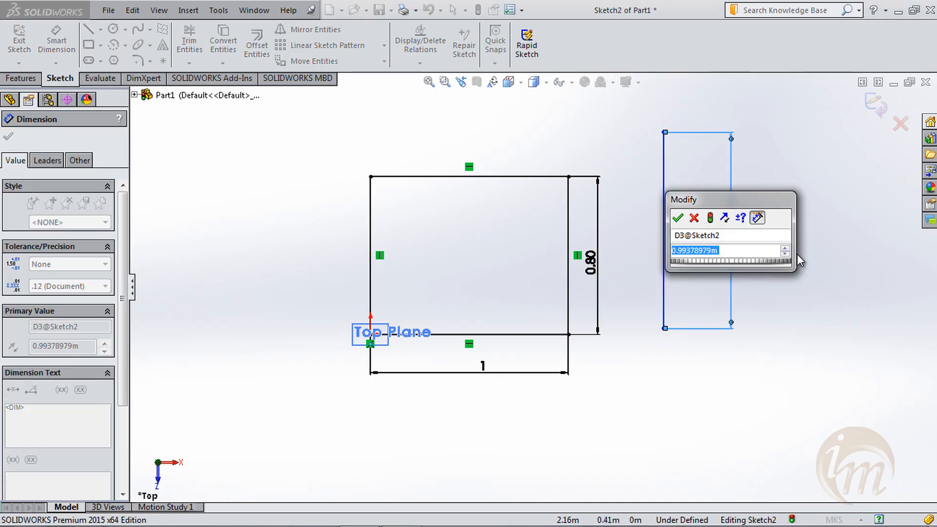
pyautogui.write('1.5')
pyautogui.press('Return')
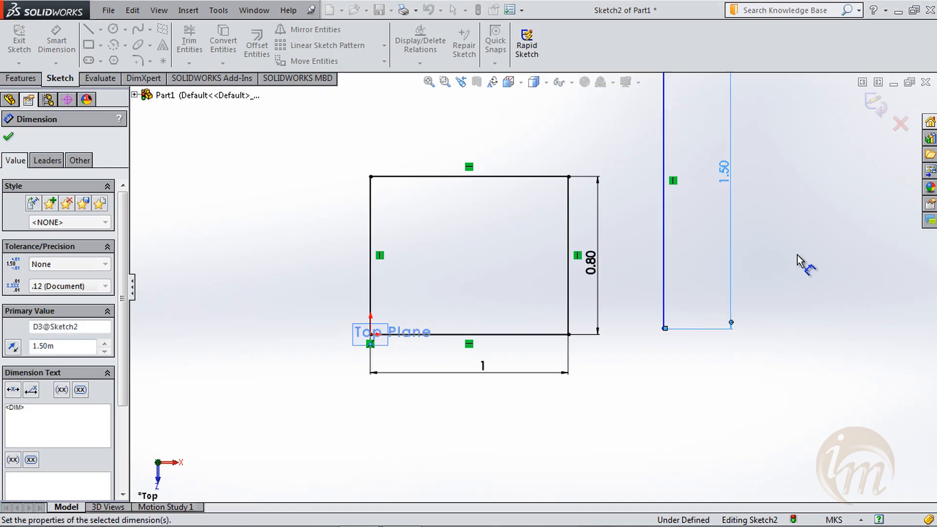
pyautogui.scroll(-2, 804, 261)
pyautogui.scroll(1, 800, 259)
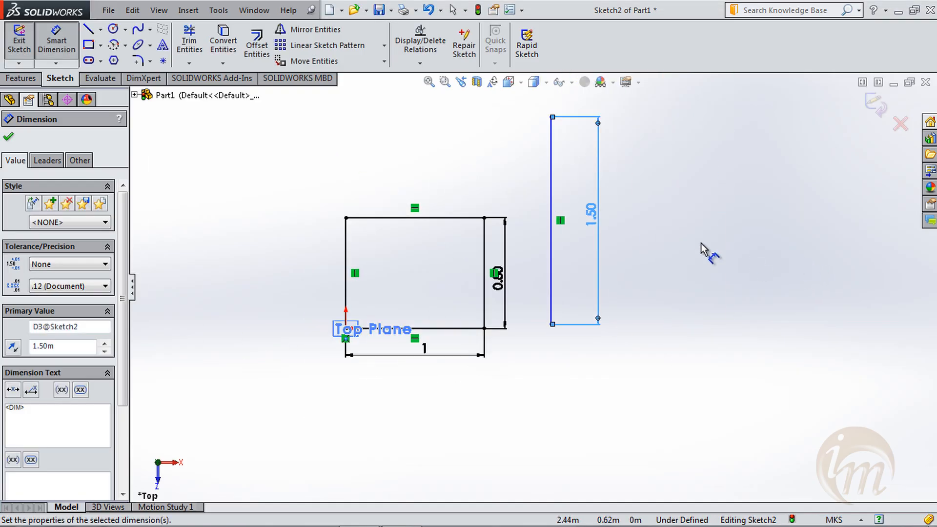
# Dimension the horizontal distance between the rectangle's lower-right corner and the lower end of the 1.5 m line to 0.6 m
pyautogui.click(715, 243)
pyautogui.press('Escape')
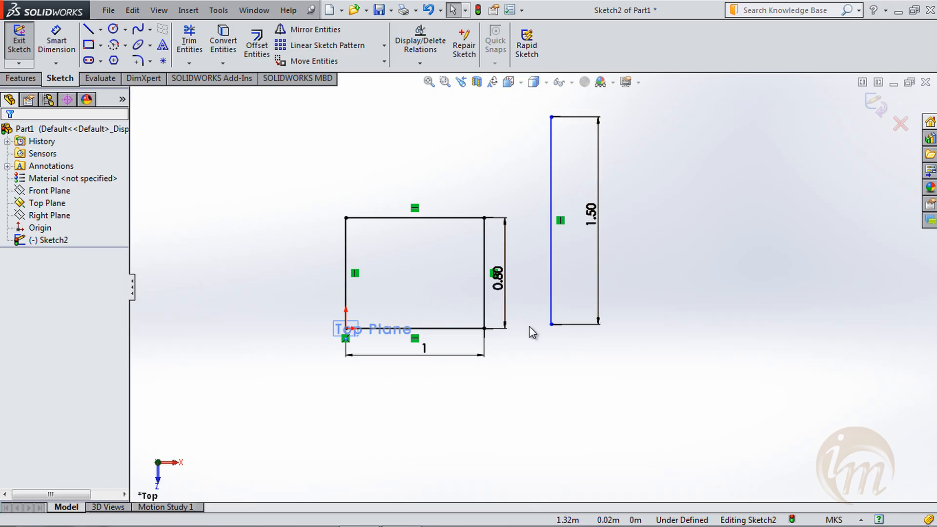
pyautogui.click(484, 329)
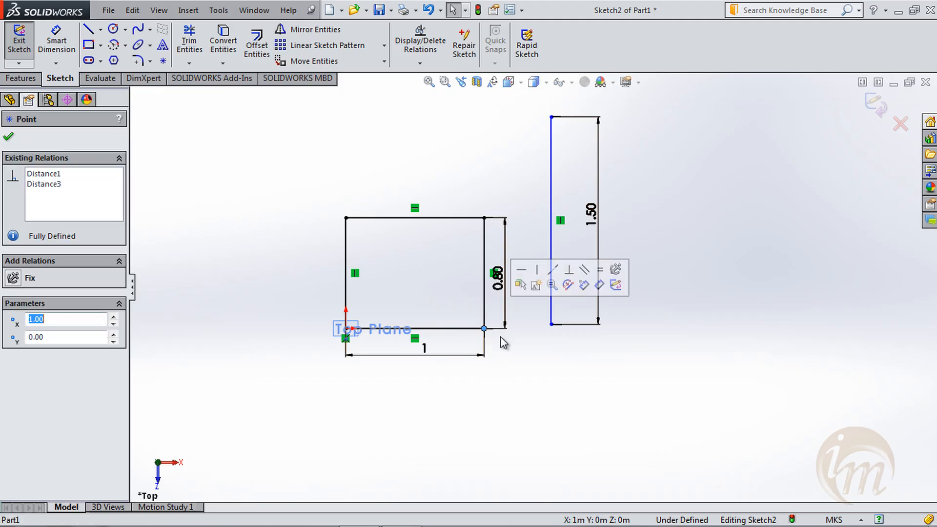
pyautogui.click(552, 325)
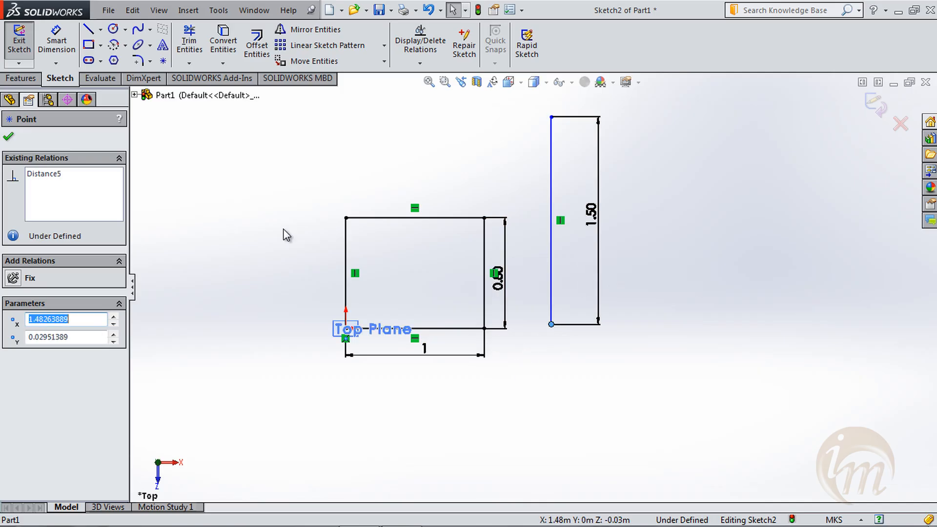
pyautogui.click(57, 40)
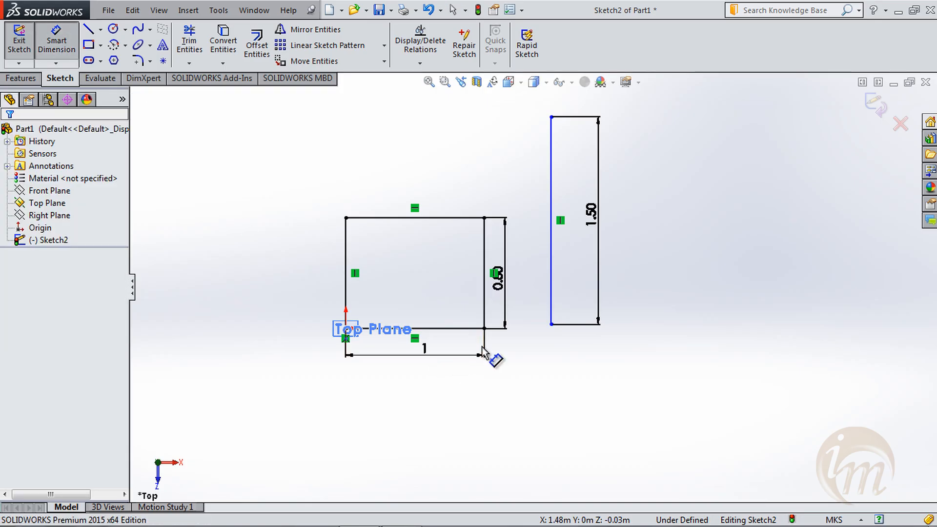
pyautogui.click(485, 328)
pyautogui.click(550, 324)
pyautogui.click(521, 390)
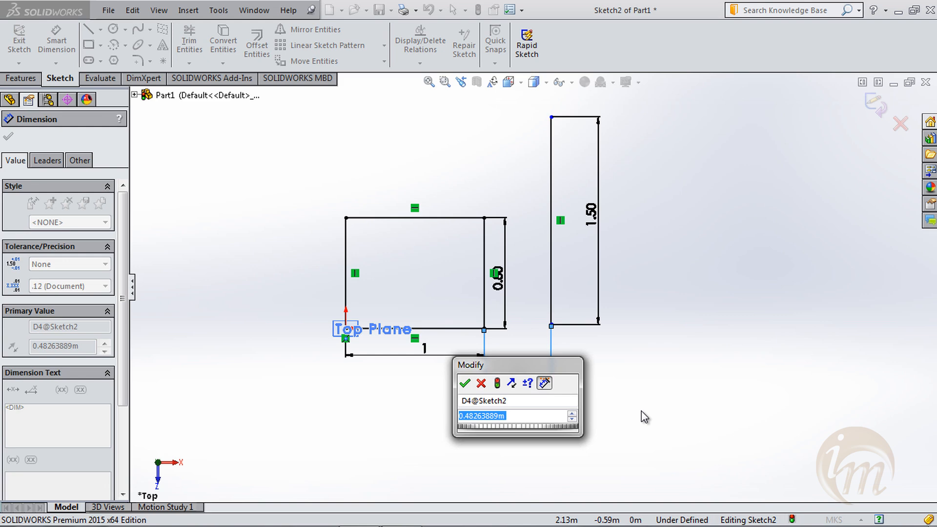
pyautogui.write('0.6')
pyautogui.press('Return')
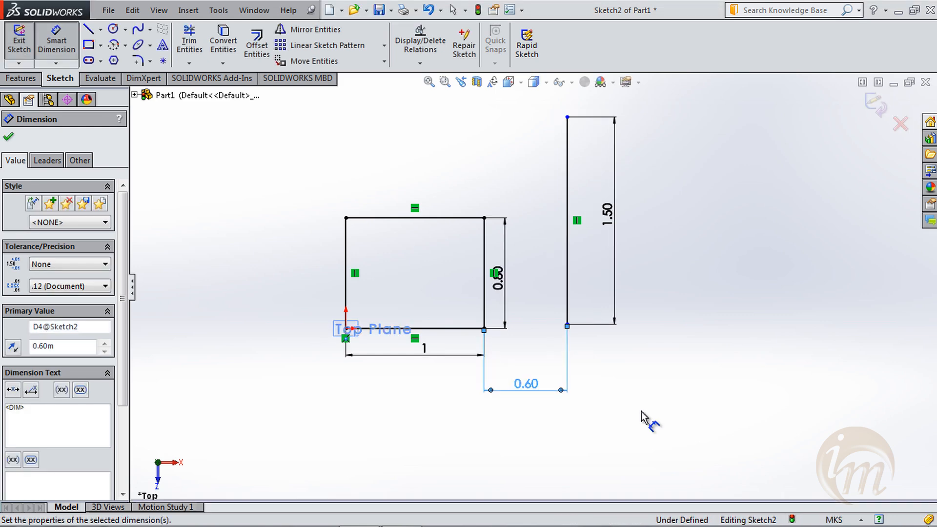
pyautogui.click(8, 136)
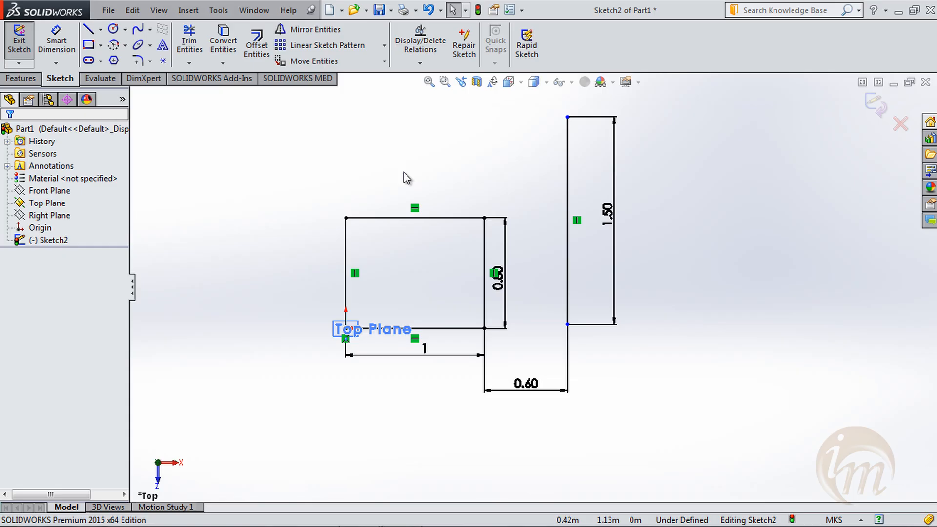
# Sketch a vertical line about 0.52 m long to the right of the 1.5 m line
pyautogui.click(88, 30)
pyautogui.click(708, 213)
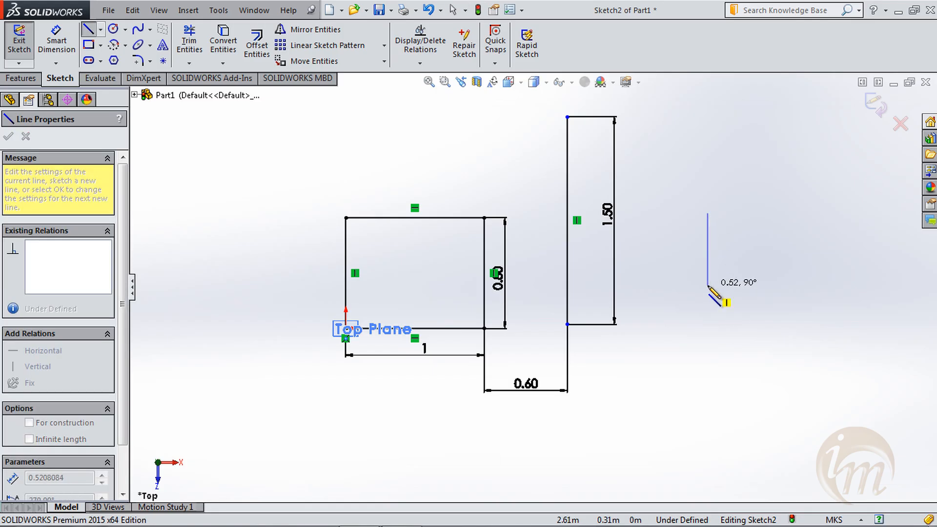
pyautogui.click(708, 284)
pyautogui.press('Escape')
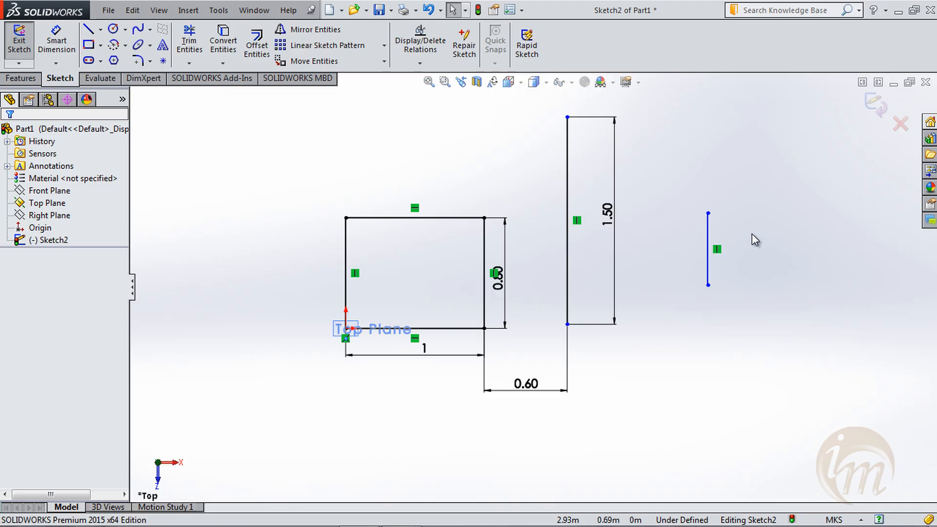
# Dimension the short vertical line at the far right to a length of 0.5 m
pyautogui.click(56, 39)
pyautogui.click(710, 253)
pyautogui.click(740, 253)
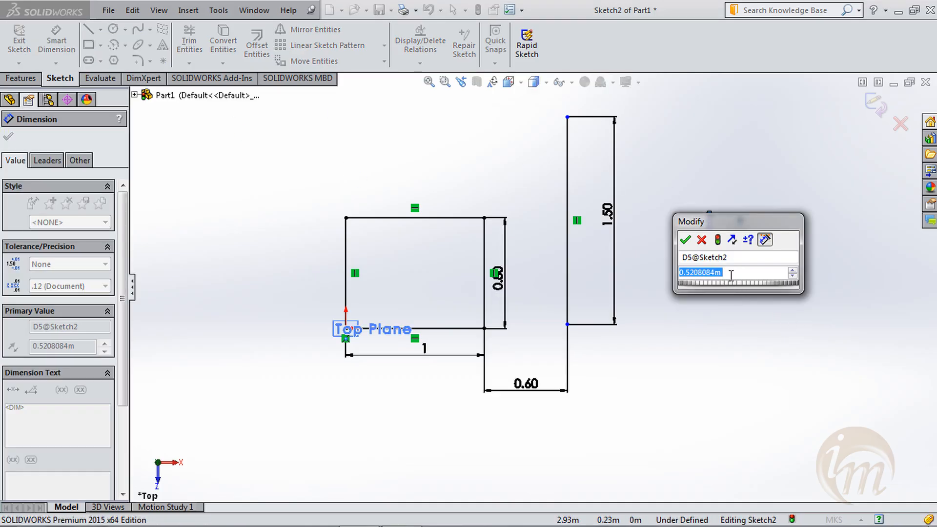
pyautogui.write('.5')
pyautogui.press('Return')
pyautogui.press('Escape')
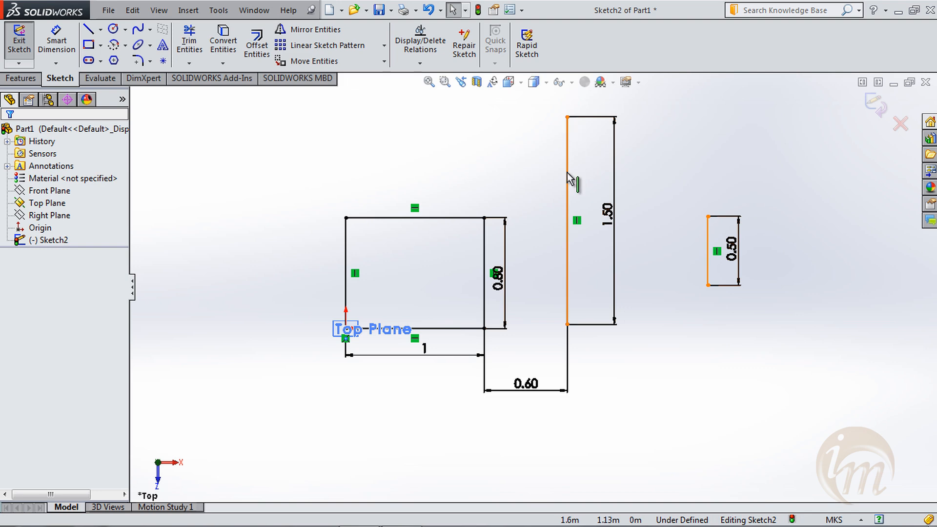
# Dimension the horizontal distance between the lower ends of the two separate vertical lines to 1 m
pyautogui.click(57, 43)
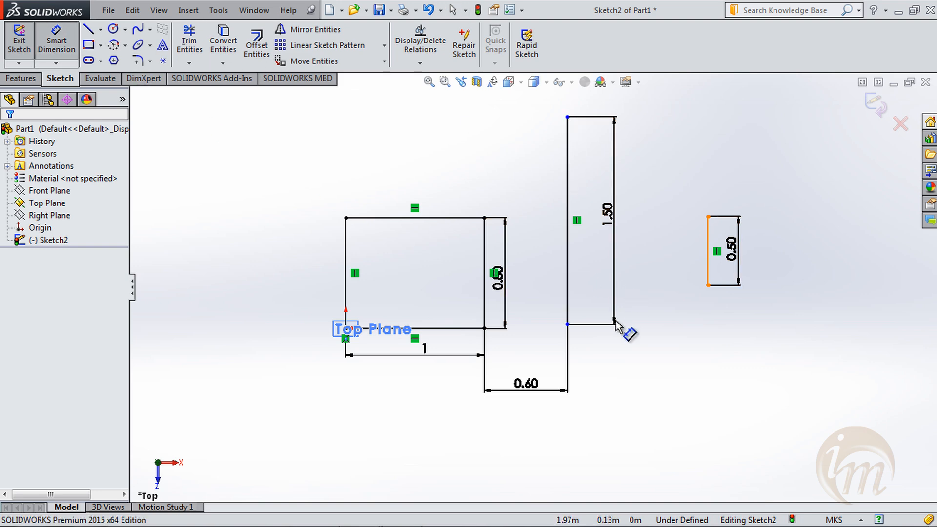
pyautogui.click(567, 324)
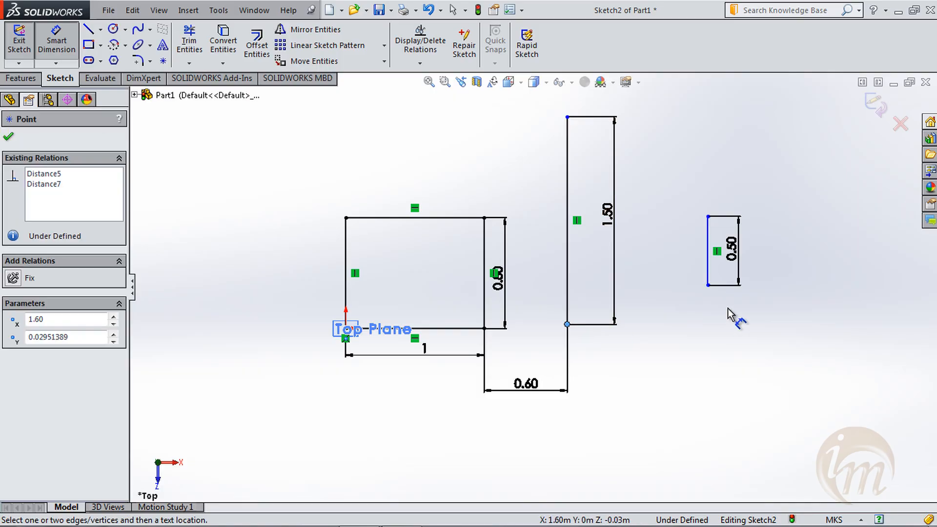
pyautogui.click(708, 286)
pyautogui.click(676, 387)
pyautogui.write('1')
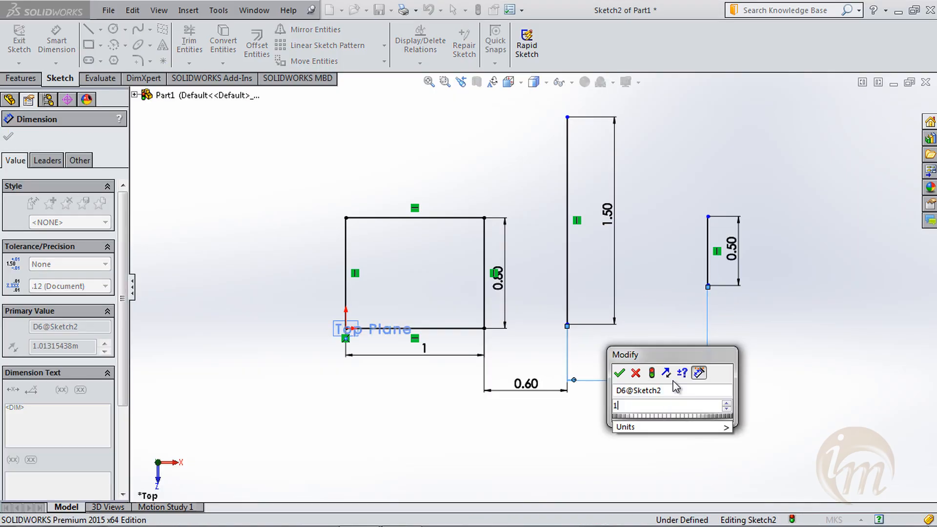
pyautogui.press('Return')
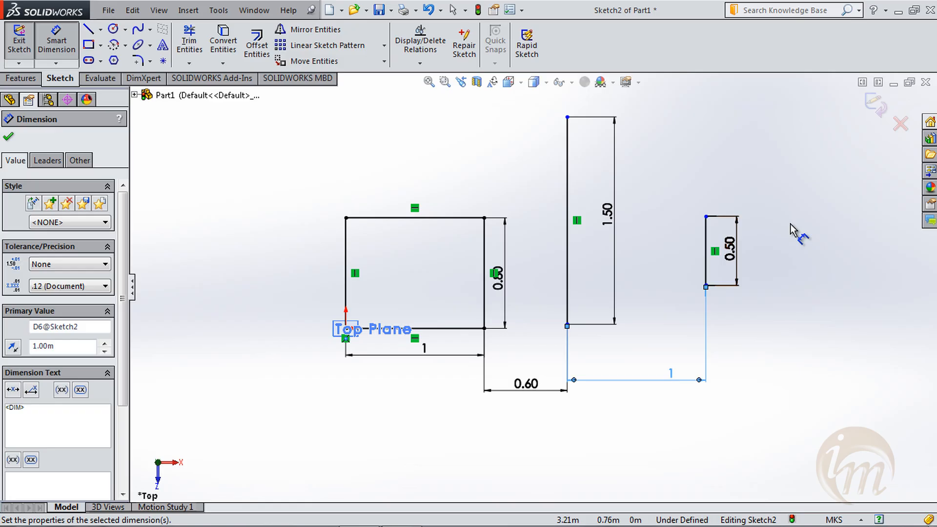
pyautogui.press('Escape')
# Sketch a horizontal centerline above the rectangle, extending past both of its sides and ending just short of the 1.5 m line
pyautogui.scroll(-2, 349, 177)
pyautogui.click(100, 29)
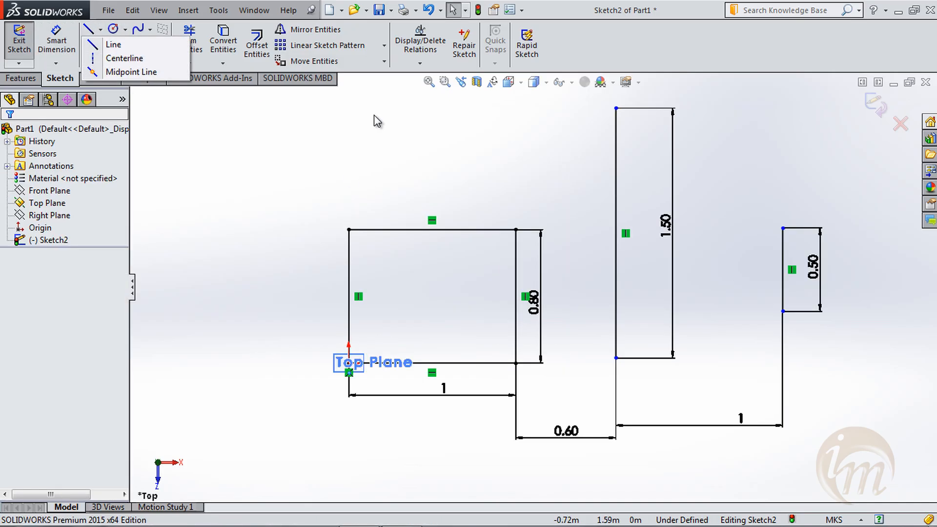
pyautogui.click(114, 59)
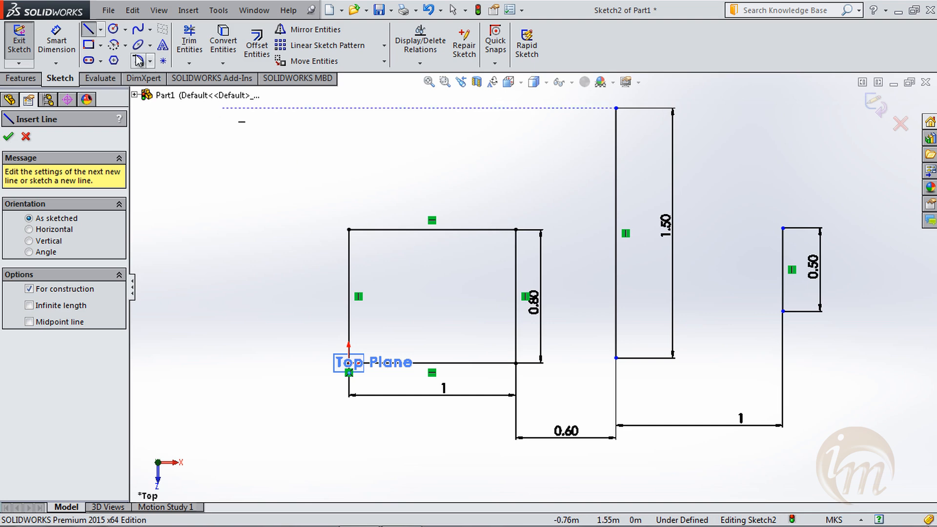
pyautogui.scroll(1, 378, 164)
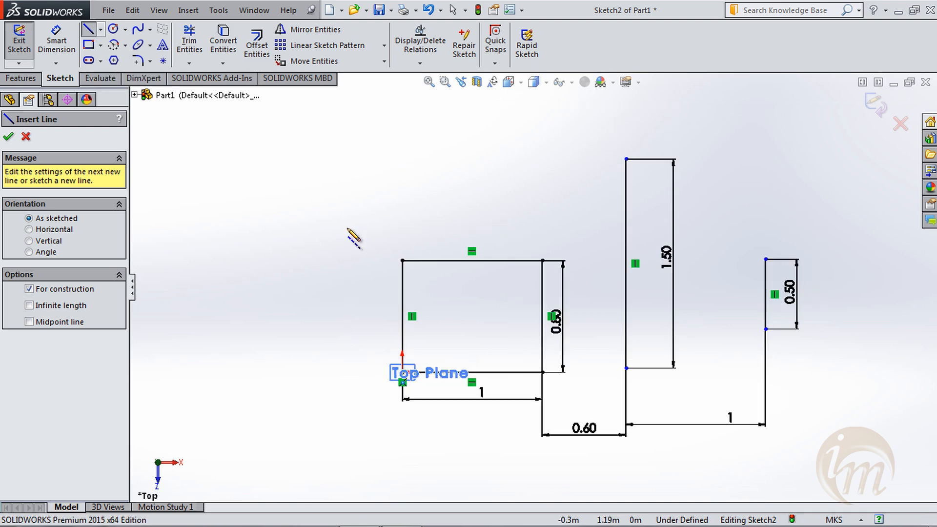
pyautogui.click(327, 212)
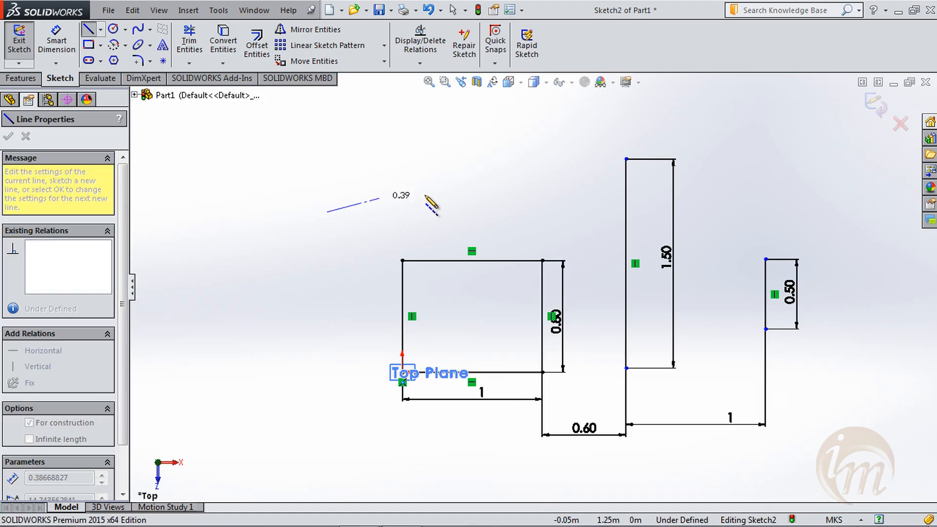
pyautogui.click(610, 212)
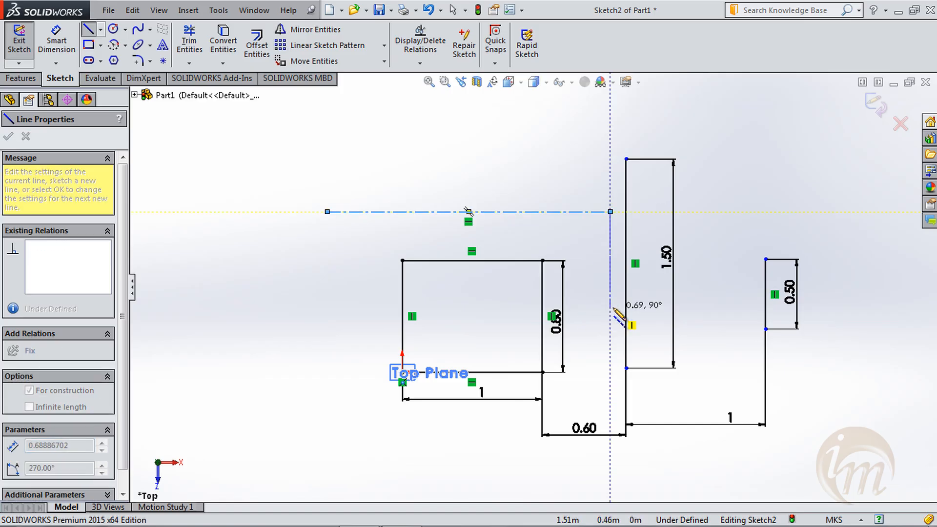
pyautogui.press('Escape')
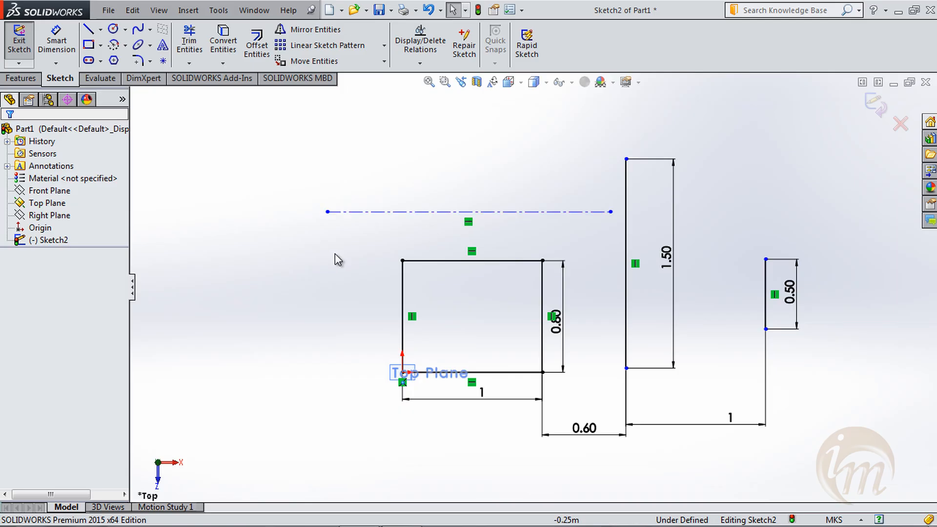
# Sketch an infinite-length horizontal centerline above the existing centerline and an infinite-length vertical one along the rectangle's right edge
pyautogui.click(100, 29)
pyautogui.click(124, 56)
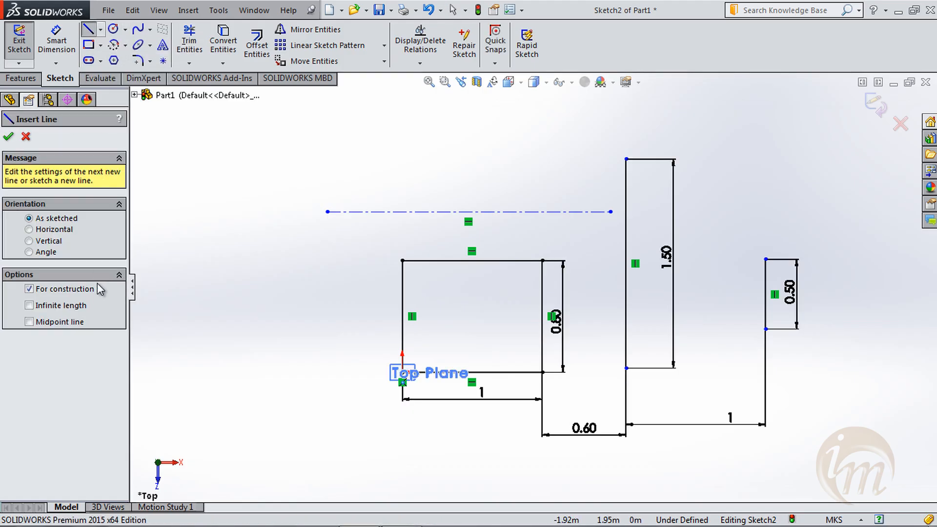
pyautogui.click(58, 306)
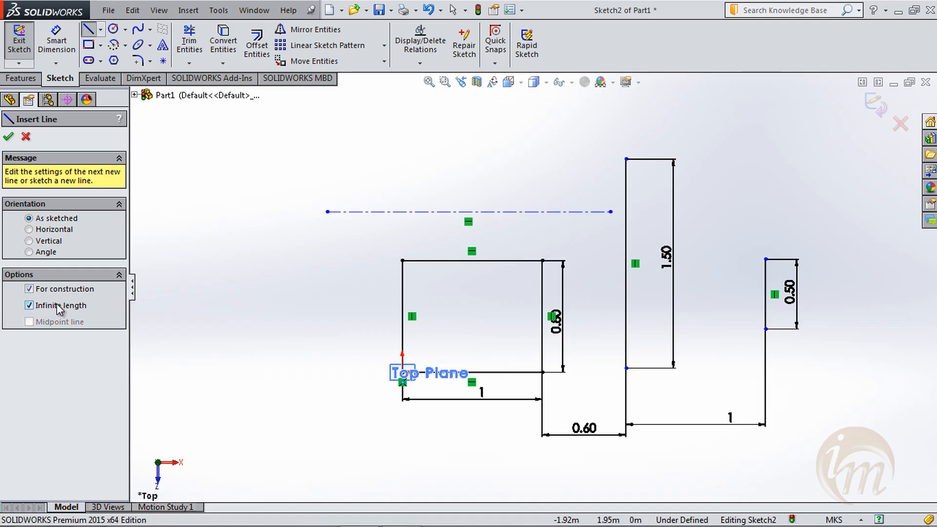
pyautogui.click(469, 173)
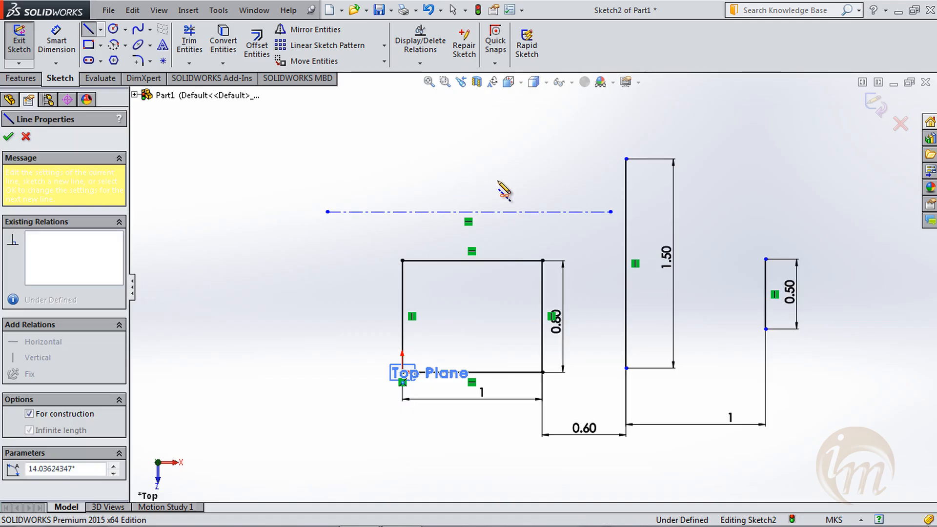
pyautogui.click(732, 181)
pyautogui.click(542, 372)
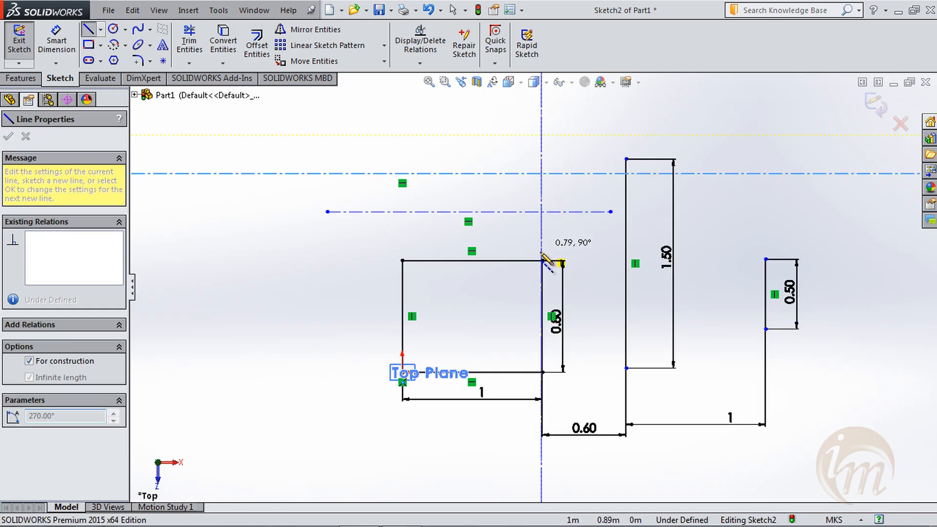
pyautogui.click(541, 246)
pyautogui.press('Escape')
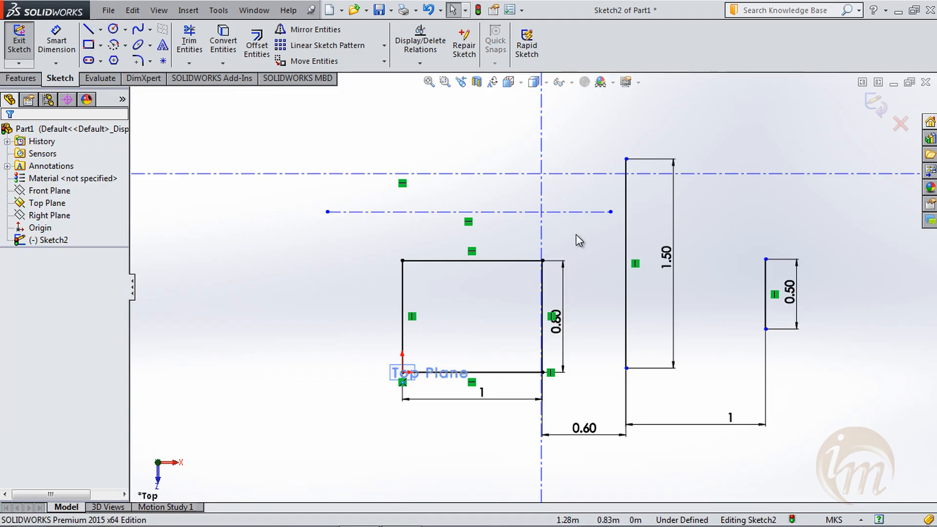
# Delete both infinite-length centerlines
pyautogui.moveTo(554, 184); pyautogui.dragTo(499, 153)
pyautogui.press('Delete')
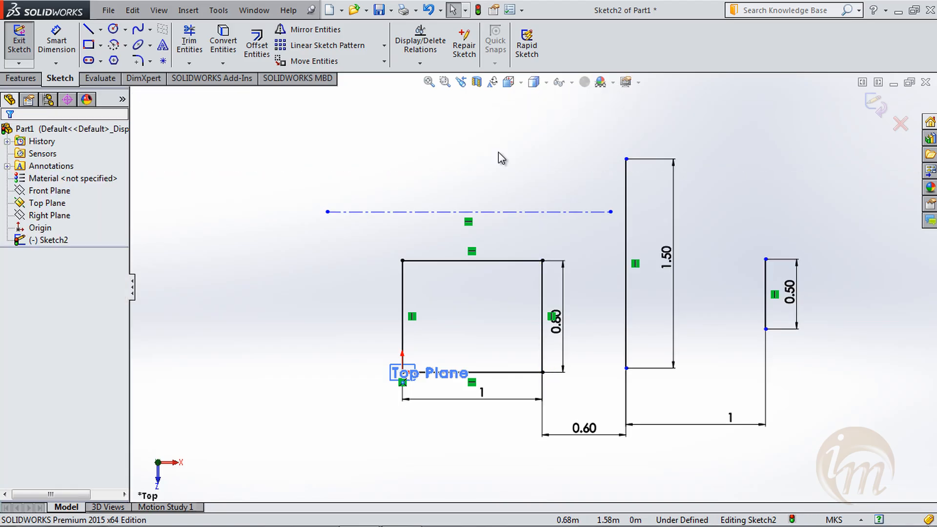
pyautogui.click(100, 30)
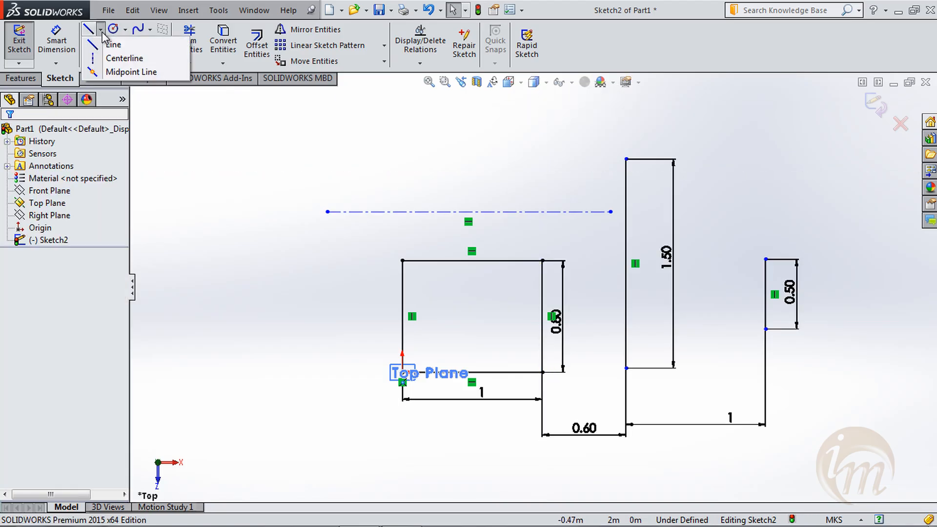
pyautogui.click(123, 58)
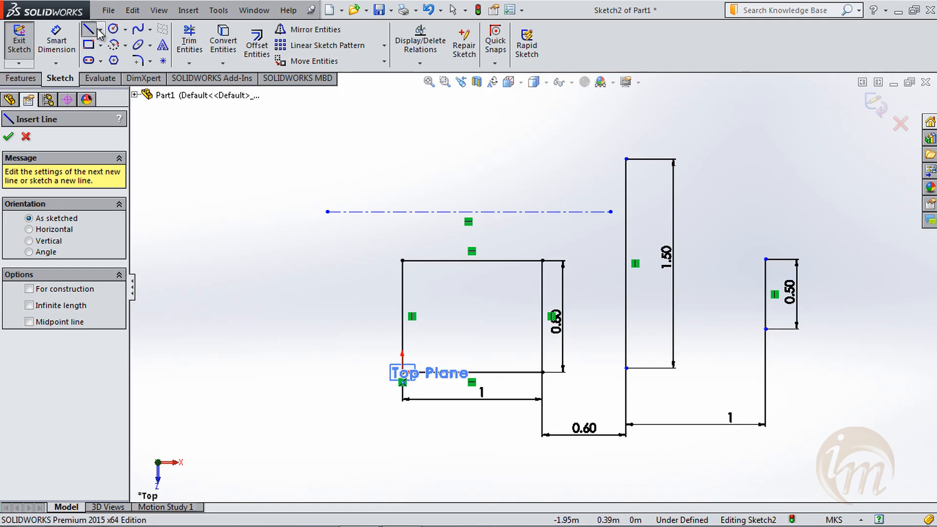
pyautogui.click(222, 172)
pyautogui.press('Escape')
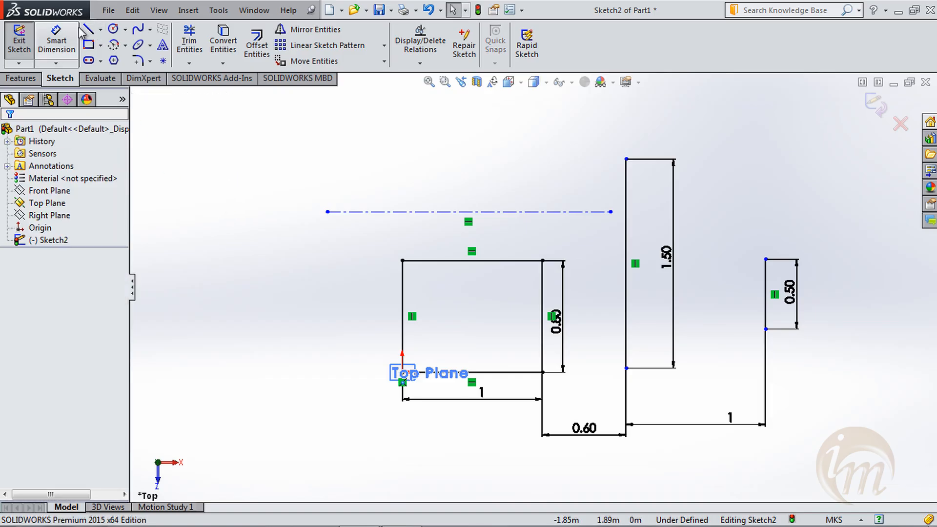
pyautogui.click(87, 32)
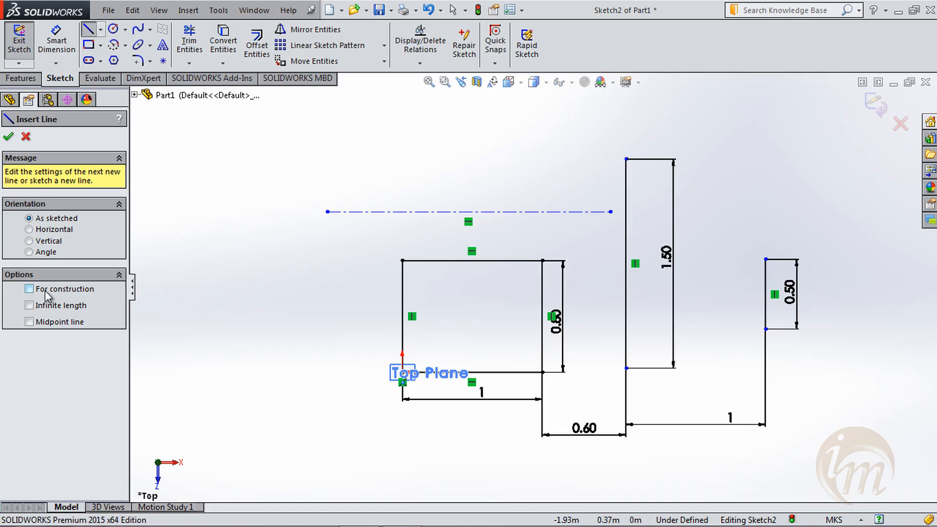
pyautogui.click(228, 187)
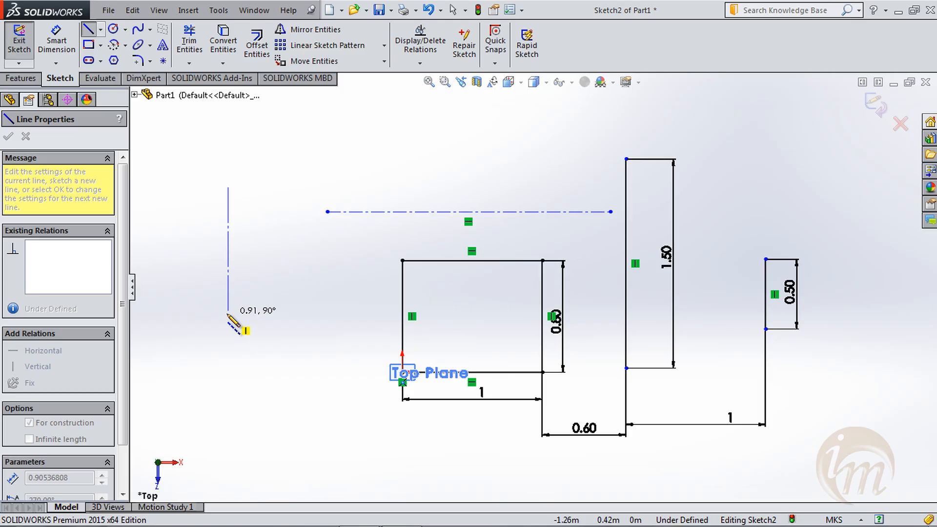
pyautogui.press('Escape')
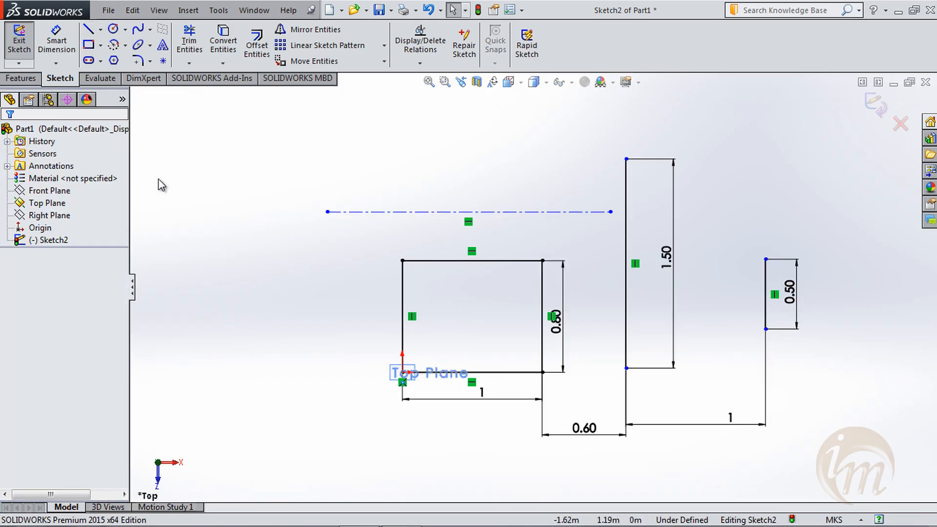
# Sketch a midpoint line centred on the rectangle's upper edge and chain lines from its upper end to the midpoints of the two vertical lines
pyautogui.click(100, 29)
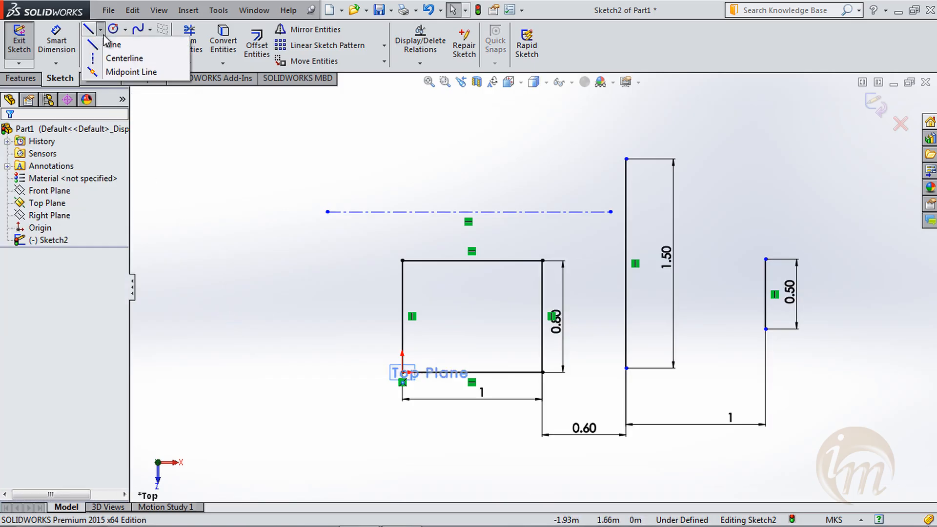
pyautogui.click(119, 74)
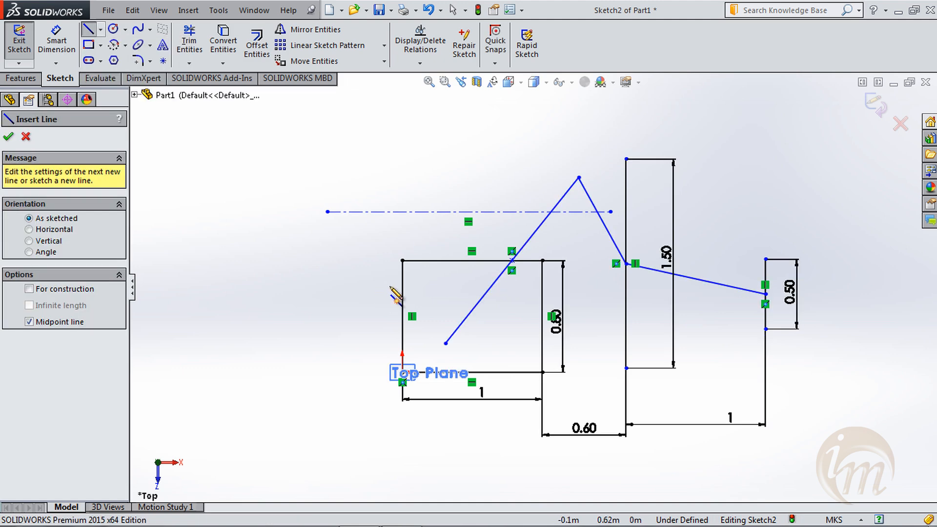
pyautogui.click(402, 294)
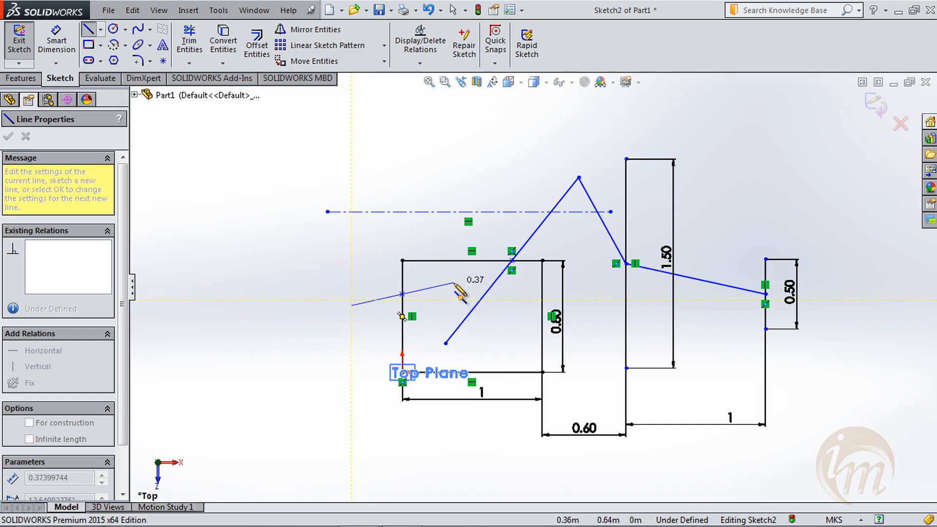
pyautogui.press('Escape')
# Delete all the geometry and dimensions in the sketch
pyautogui.moveTo(837, 448); pyautogui.dragTo(266, 105)
pyautogui.press('Delete')
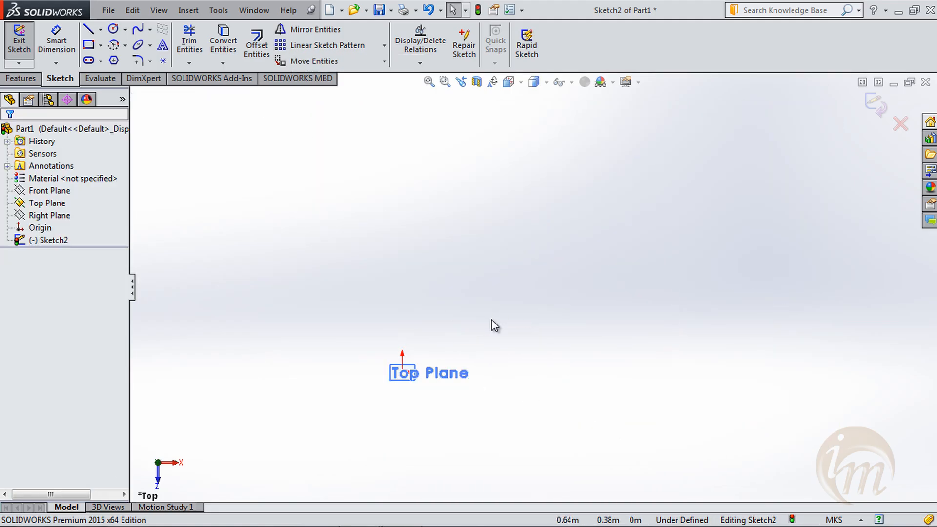
# Sketch a horizontal midpoint line just above the origin, extending to its right, and add a connected line sloping down from its right end
pyautogui.scroll(4, 410, 391)
pyautogui.scroll(-5, 479, 371)
pyautogui.click(100, 29)
pyautogui.click(114, 44)
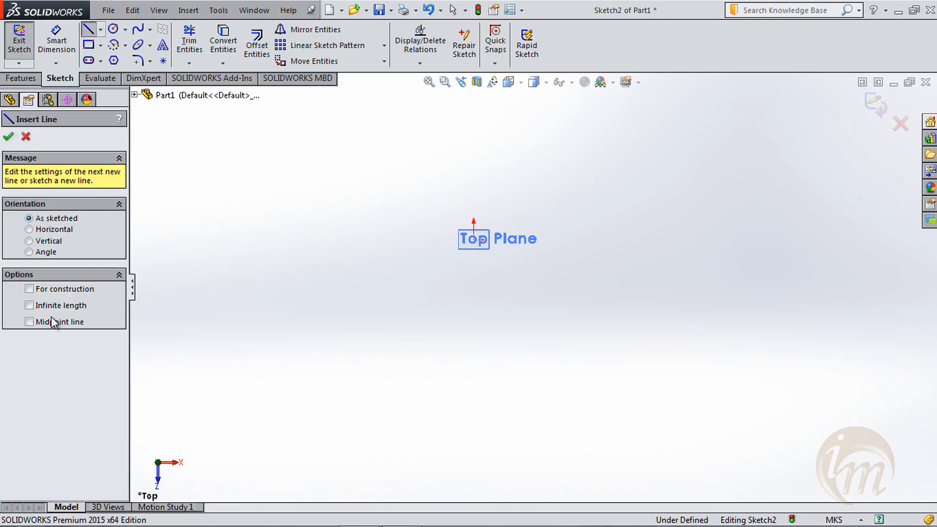
pyautogui.click(40, 322)
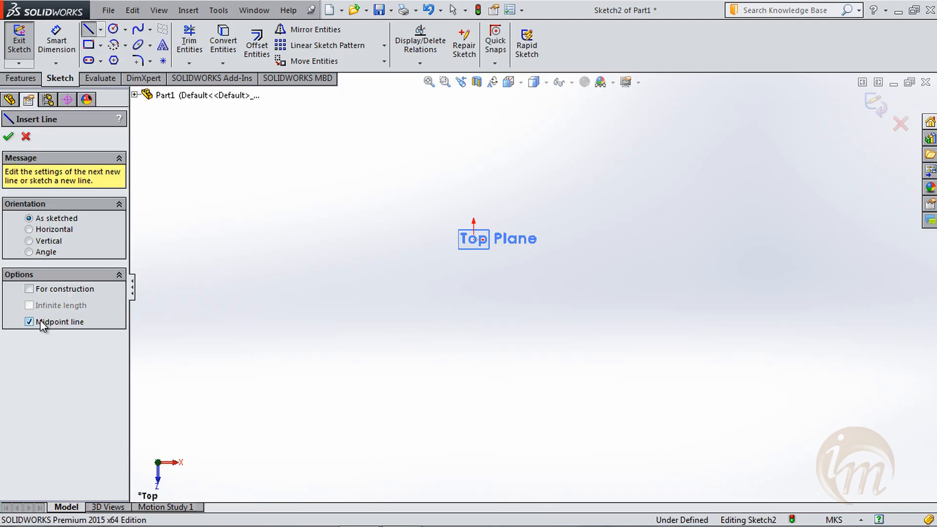
pyautogui.click(538, 226)
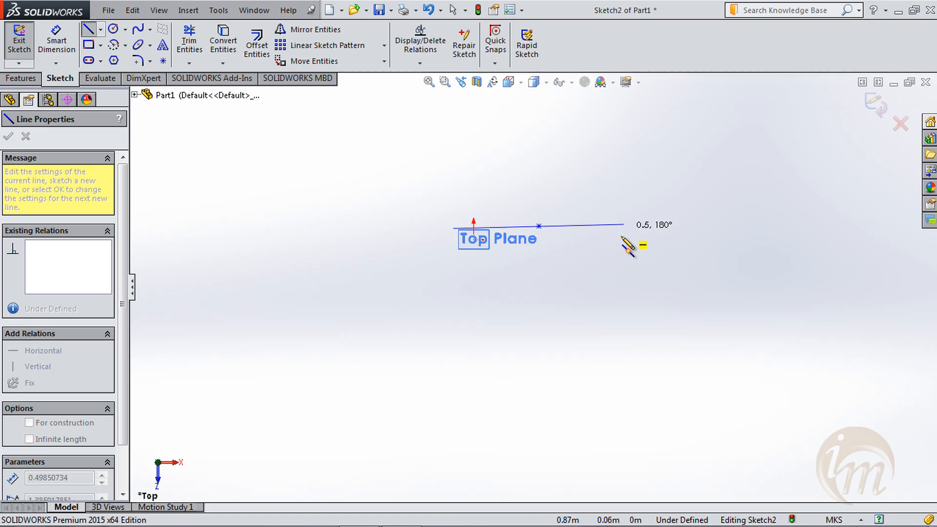
pyautogui.click(596, 226)
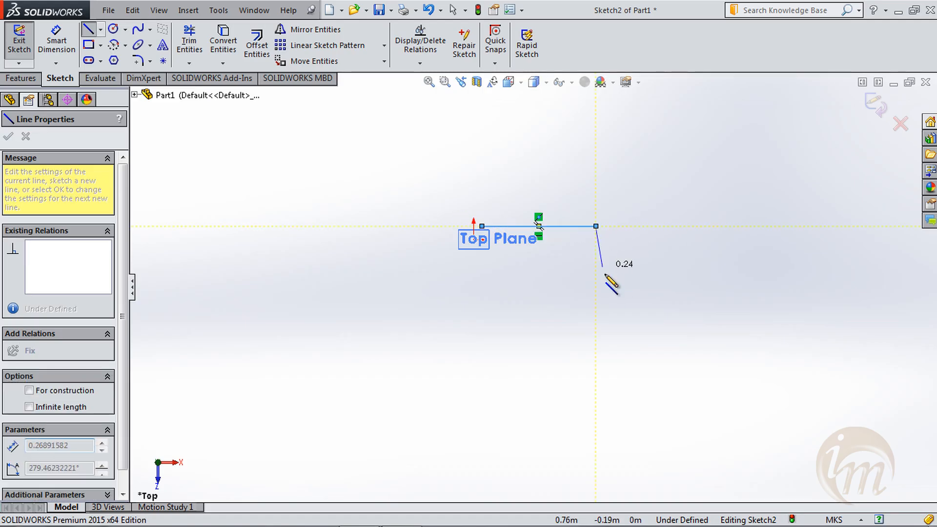
pyautogui.click(662, 264)
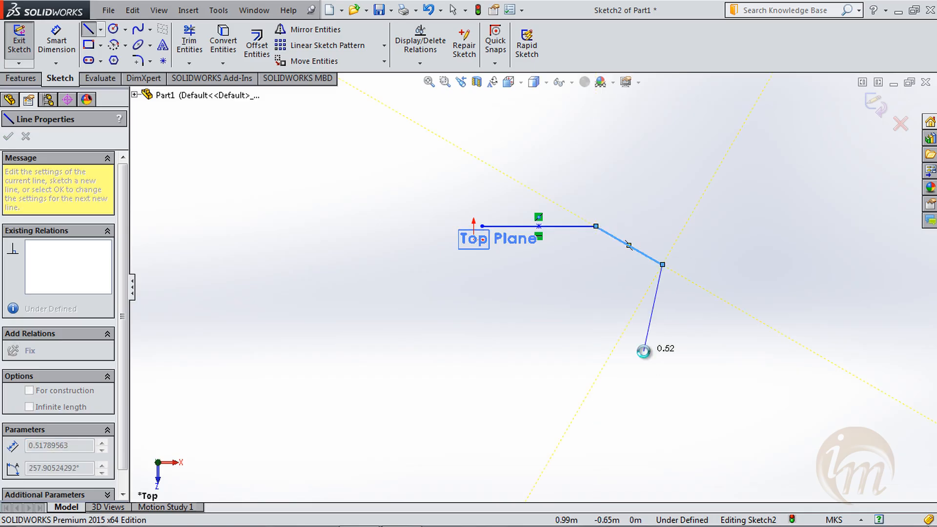
pyautogui.press('Escape')
# Sketch a horizontal midpoint line centred on the lower end of the sloping line
pyautogui.click(89, 29)
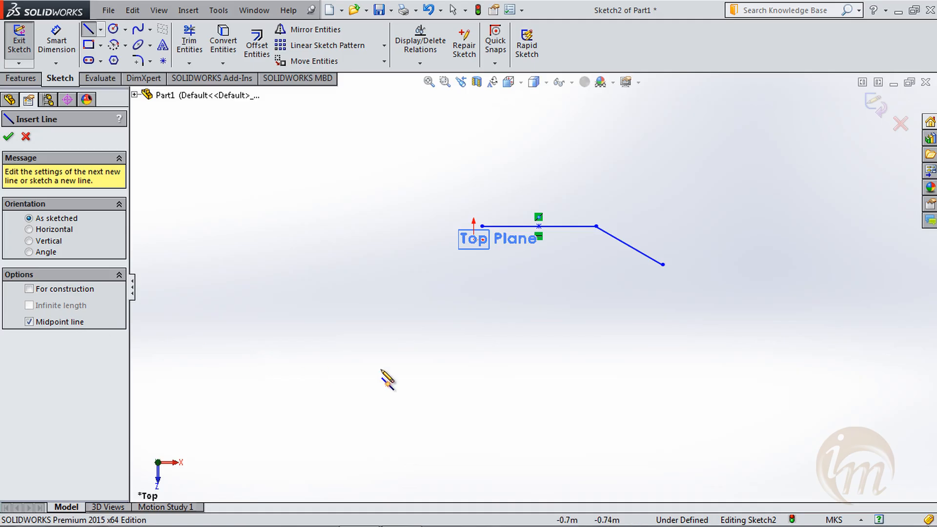
pyautogui.click(662, 265)
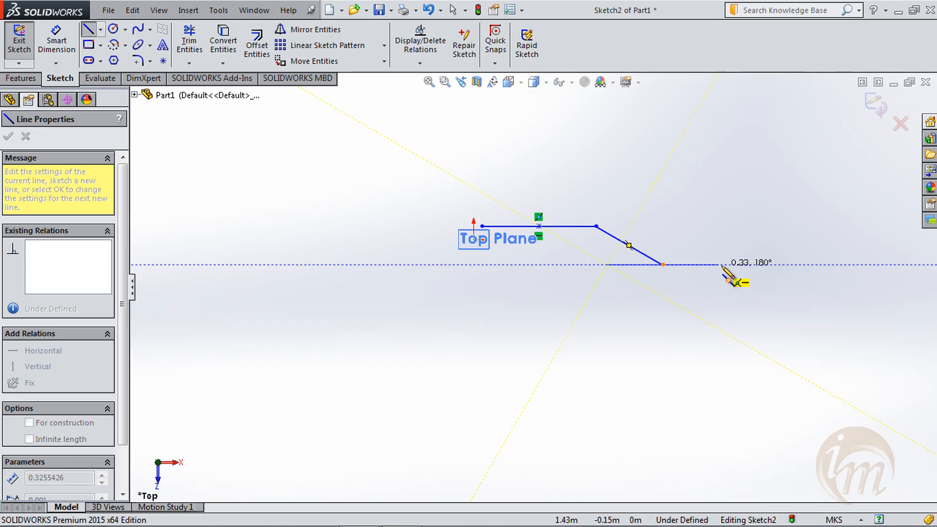
pyautogui.click(783, 265)
pyautogui.press('Escape')
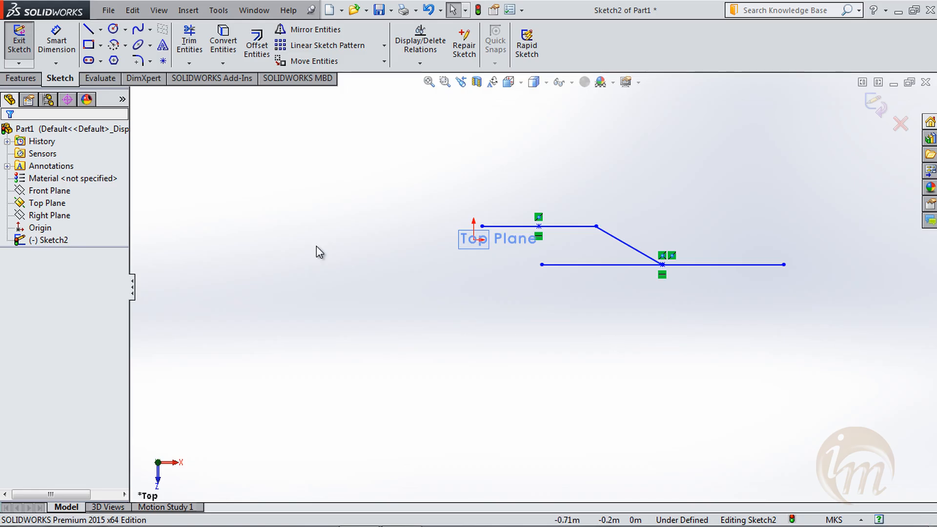
# Sketch a corner rectangle about 0.80 m wide and 0.78 m high to the left of the origin
pyautogui.click(101, 46)
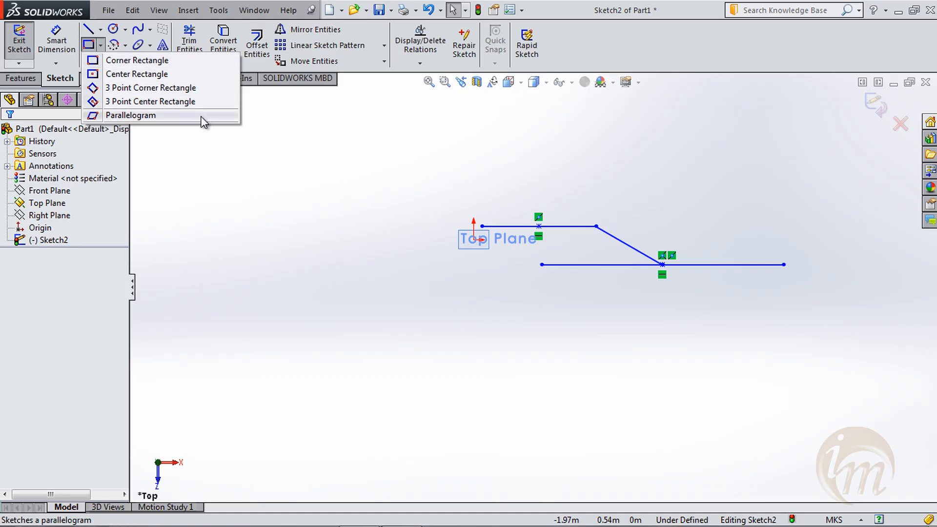
pyautogui.click(389, 217)
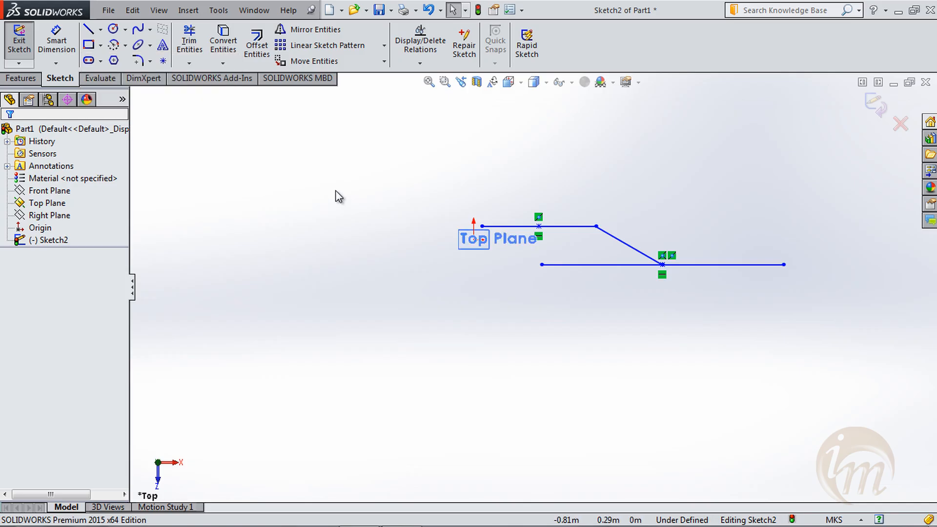
pyautogui.click(90, 47)
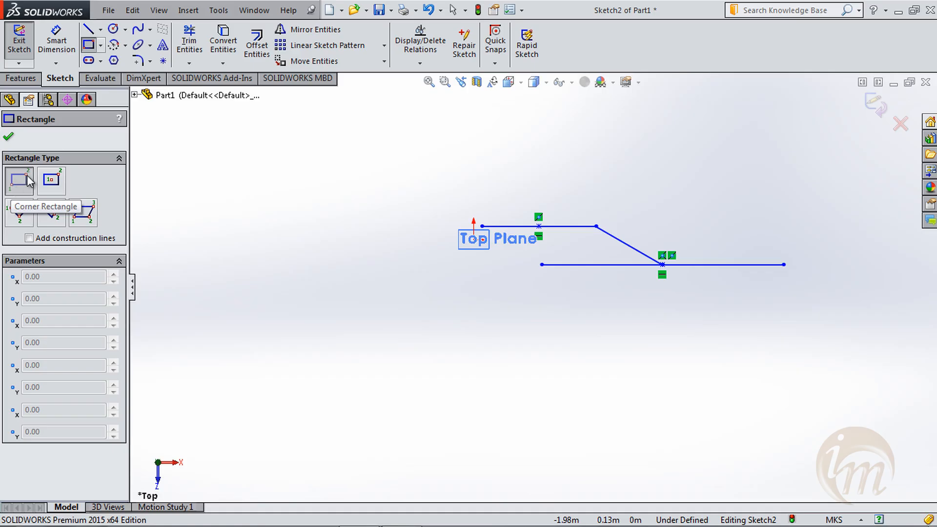
pyautogui.moveTo(268, 322); pyautogui.dragTo(404, 188)
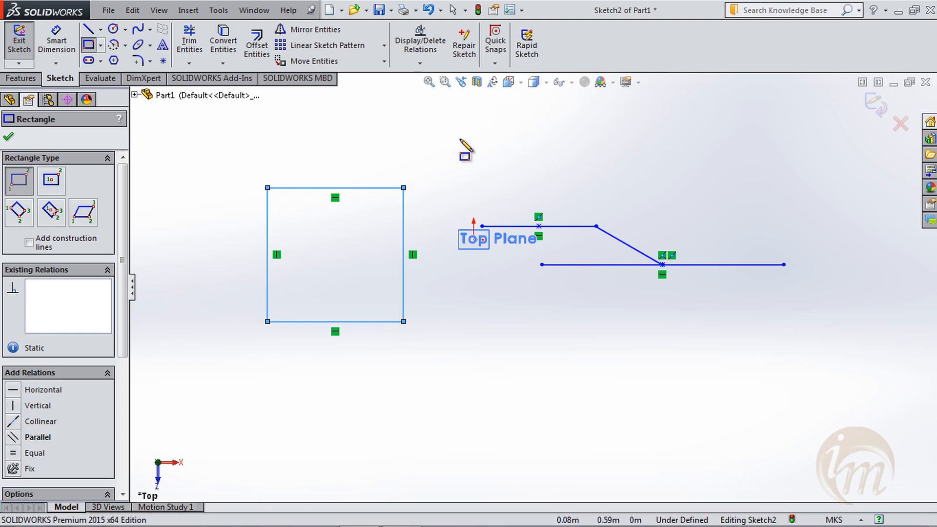
# Dimension the corner rectangle to 0.80 m wide and 0.9 m high
pyautogui.click(56, 43)
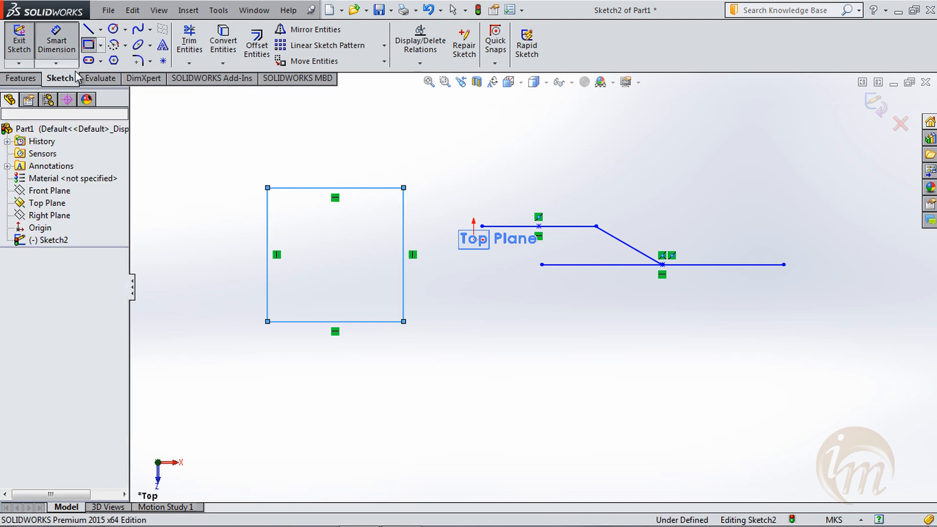
pyautogui.click(352, 322)
pyautogui.click(347, 351)
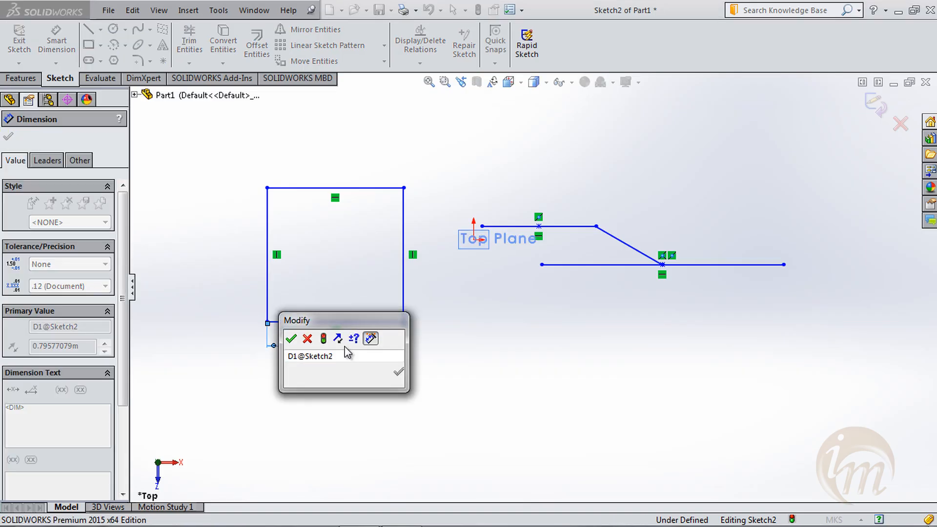
pyautogui.press('Return')
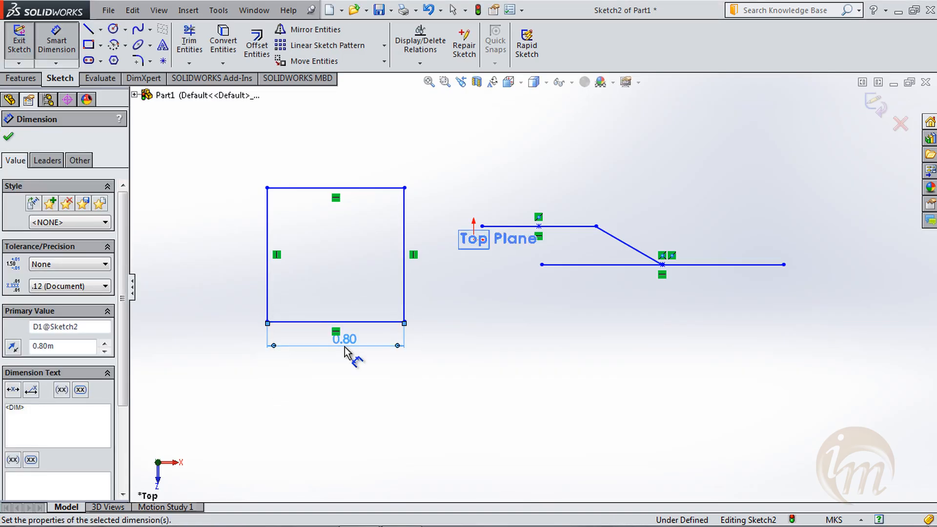
pyautogui.click(405, 288)
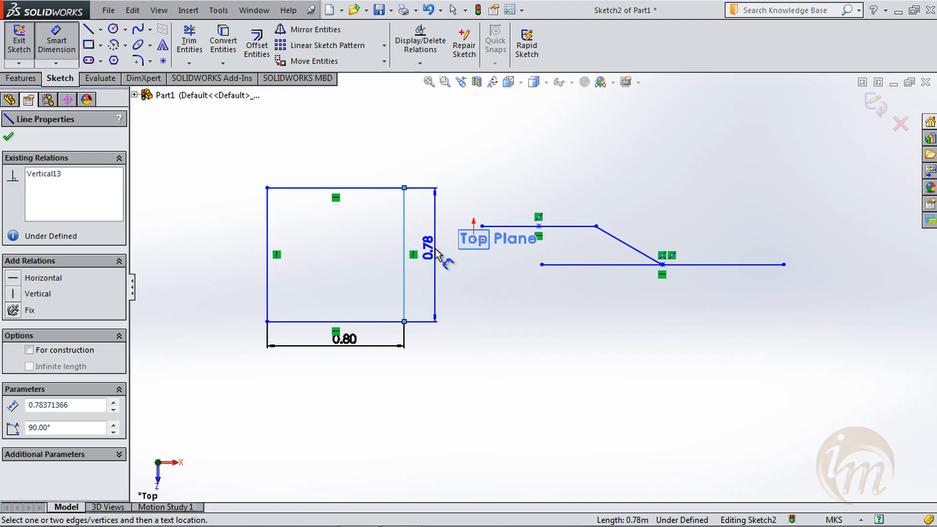
pyautogui.click(434, 264)
pyautogui.write('.9')
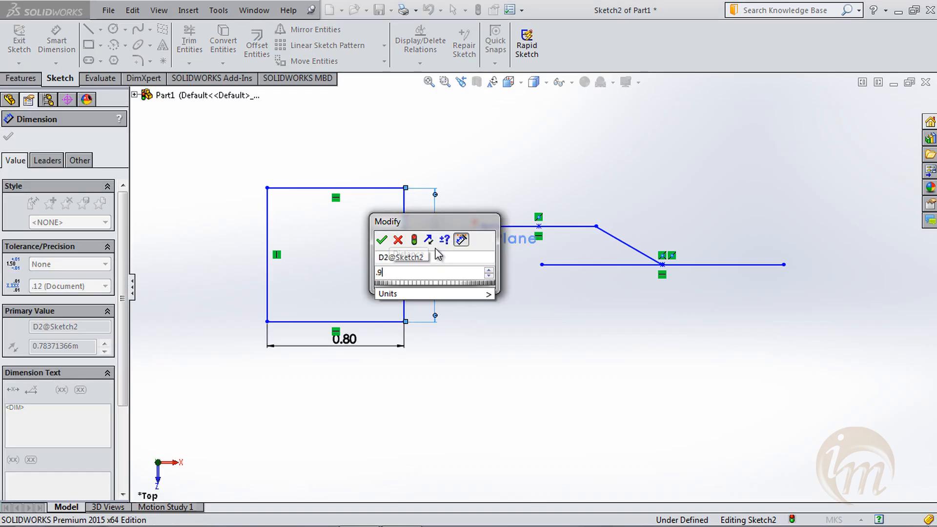
pyautogui.press('Return')
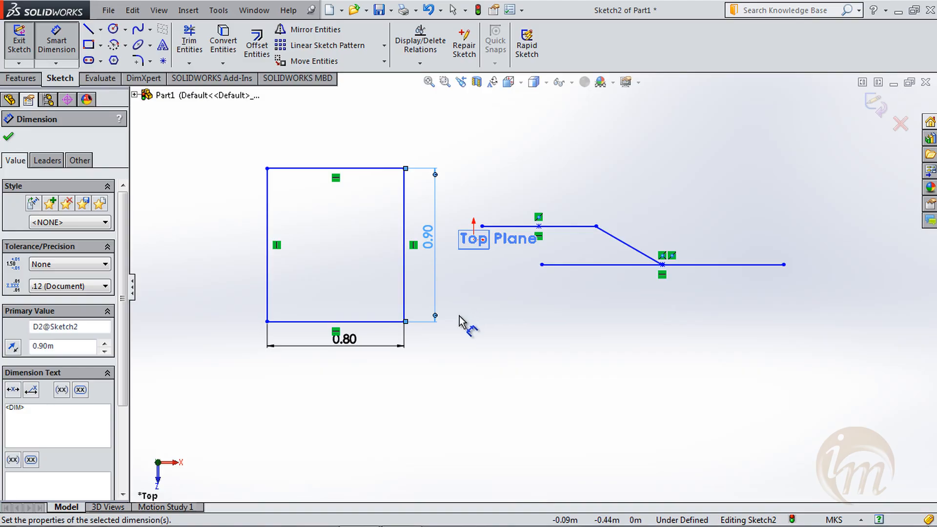
pyautogui.press('Escape')
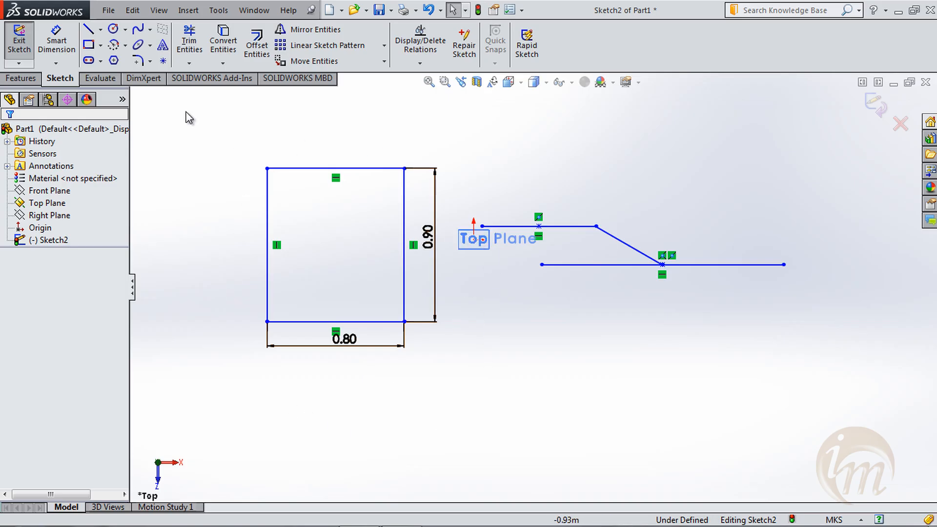
# Dimension the horizontal distance from the origin to the rectangle's lower right corner to 0.5 m
pyautogui.click(56, 41)
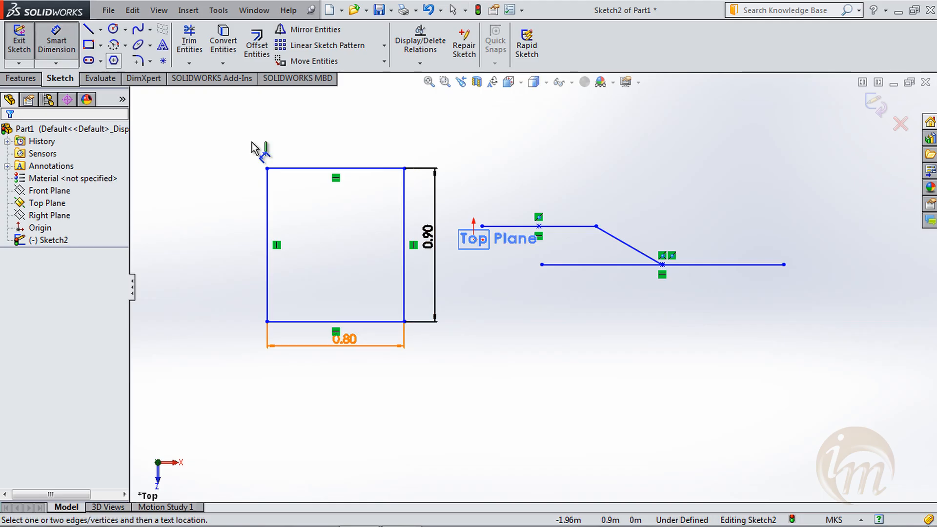
pyautogui.click(473, 239)
pyautogui.click(405, 322)
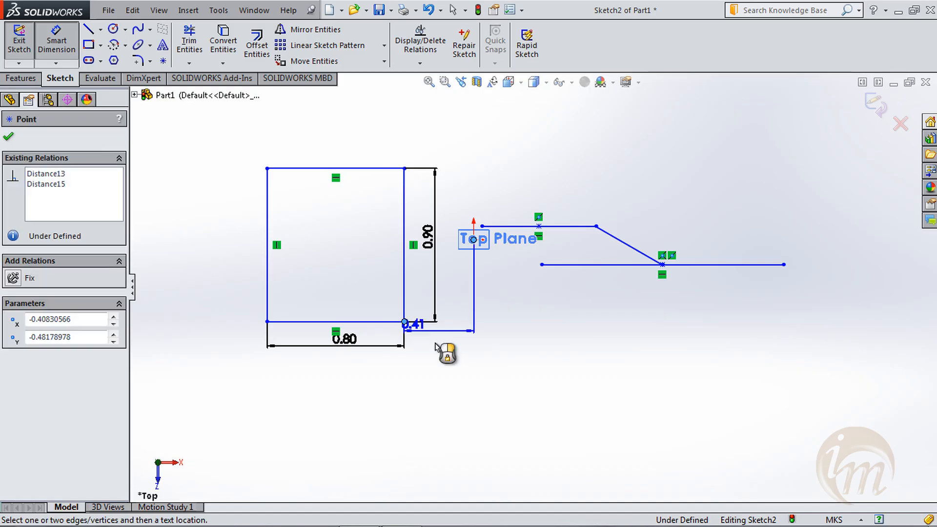
pyautogui.click(436, 358)
pyautogui.write('0.5')
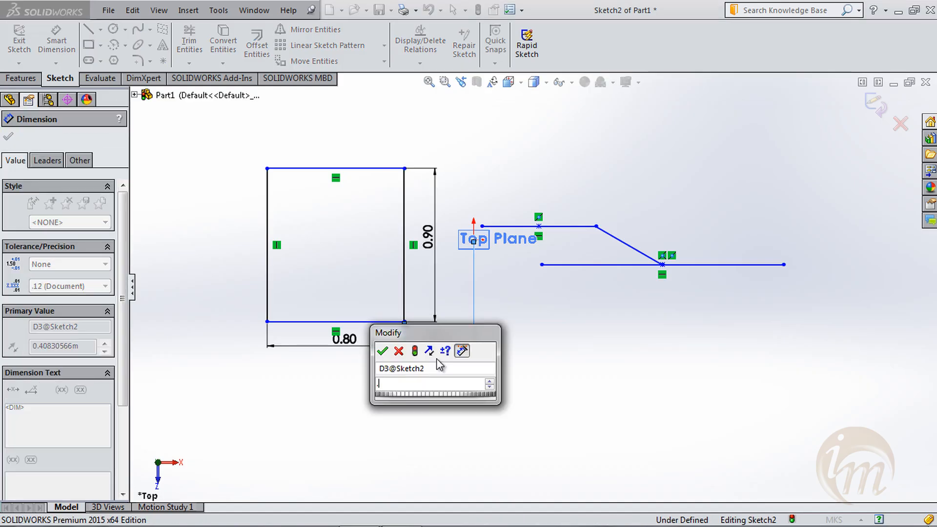
pyautogui.press('Return')
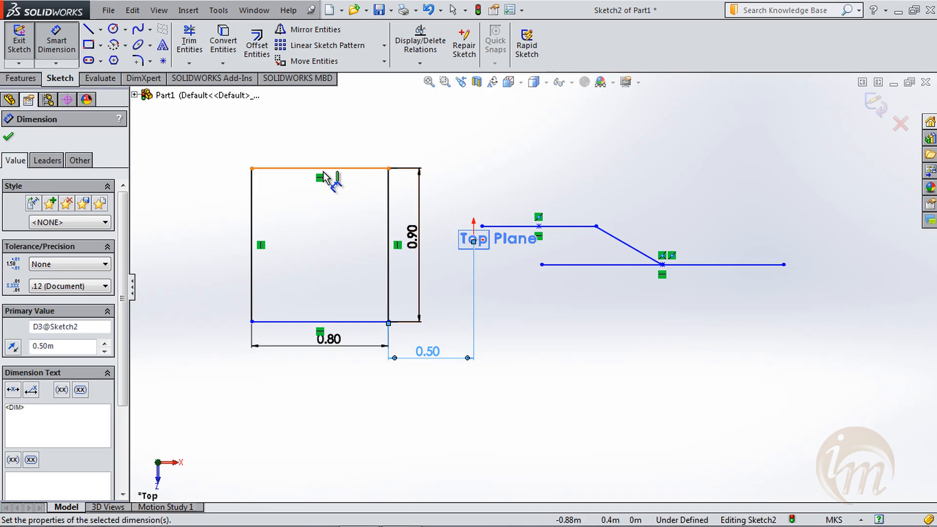
# Dimension the vertical distance from the rectangle's upper right corner to the origin to 0.5 m
pyautogui.click(388, 168)
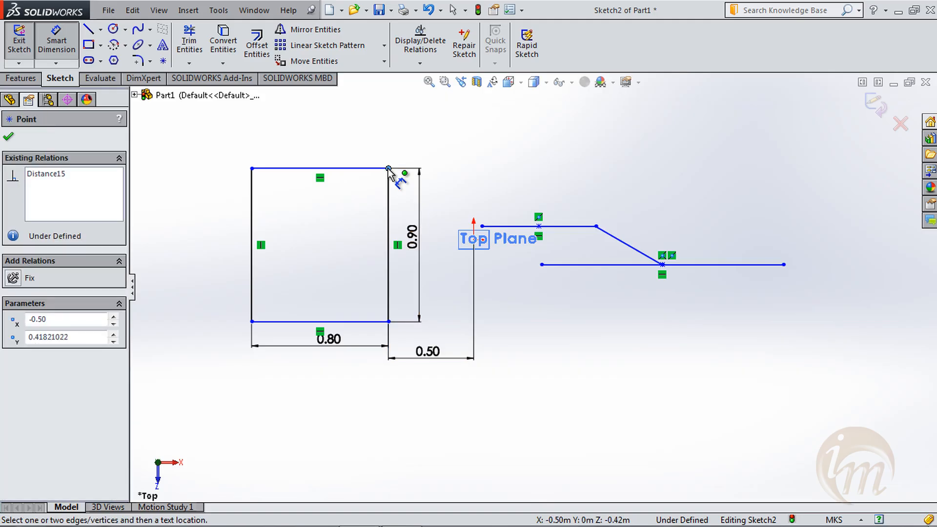
pyautogui.click(473, 239)
pyautogui.click(486, 184)
pyautogui.write('.5')
pyautogui.press('Return')
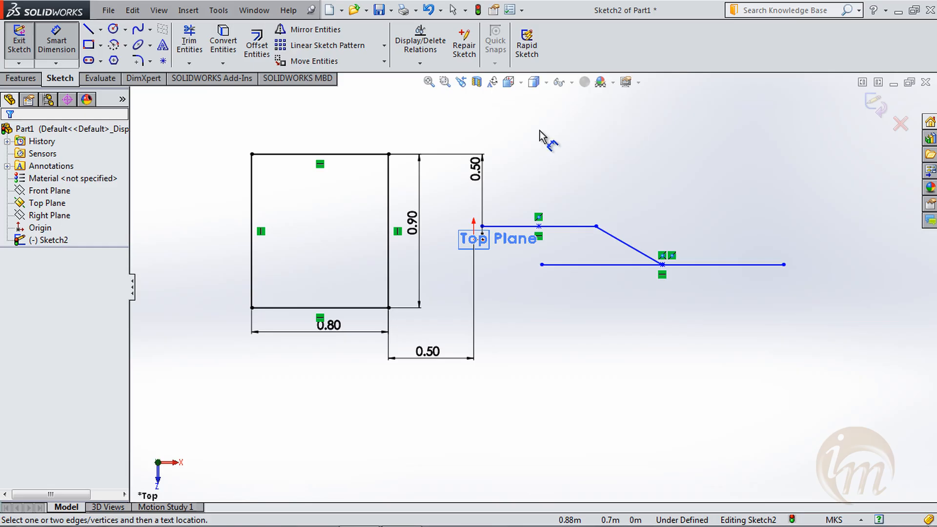
# Sketch a center rectangle about 0.68 m wide below the midpoint lines, with construction lines from its corners
pyautogui.click(90, 46)
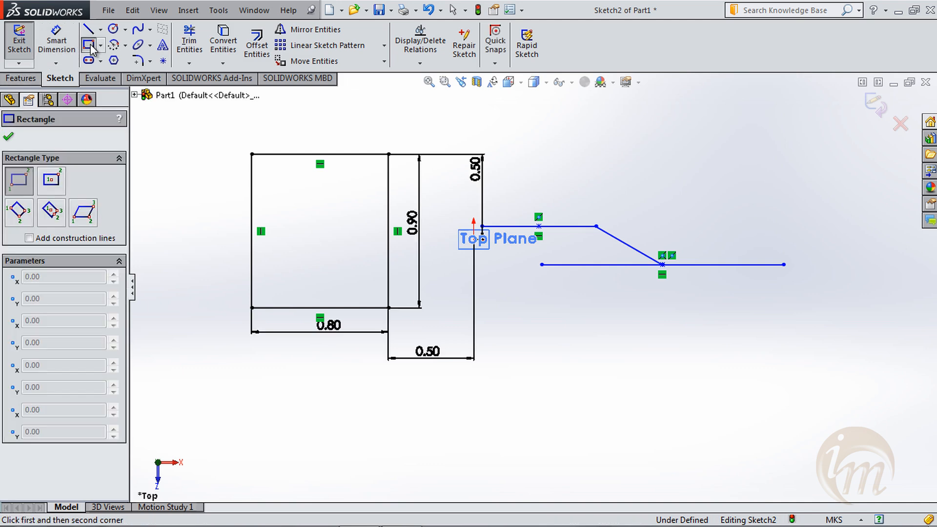
pyautogui.click(59, 180)
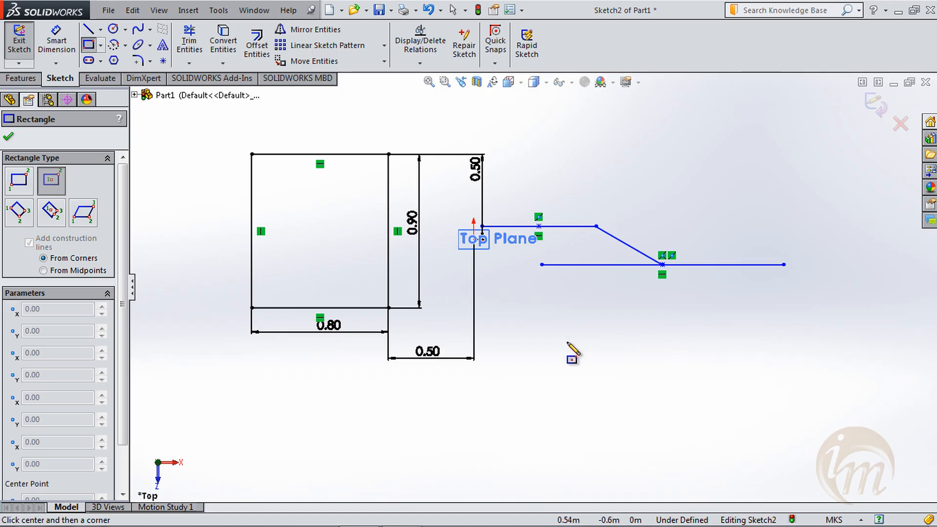
pyautogui.click(586, 376)
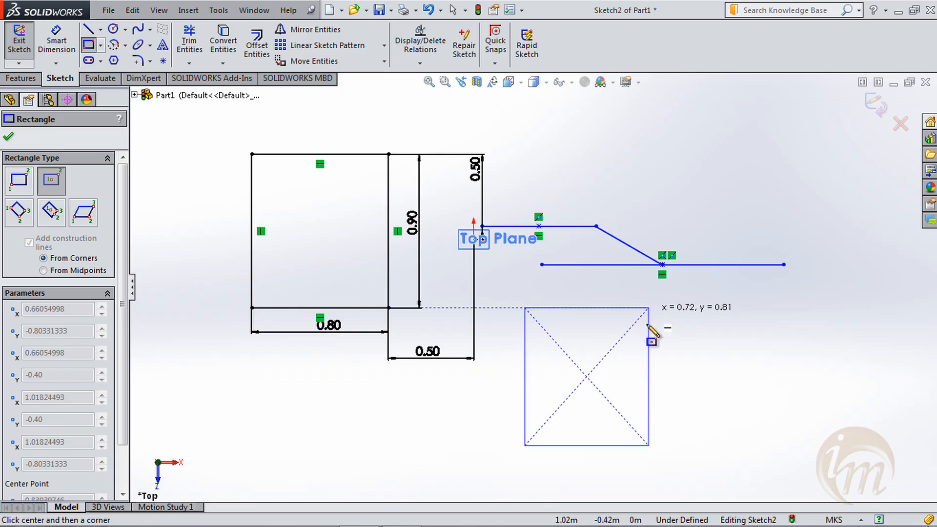
pyautogui.click(645, 330)
pyautogui.press('Escape')
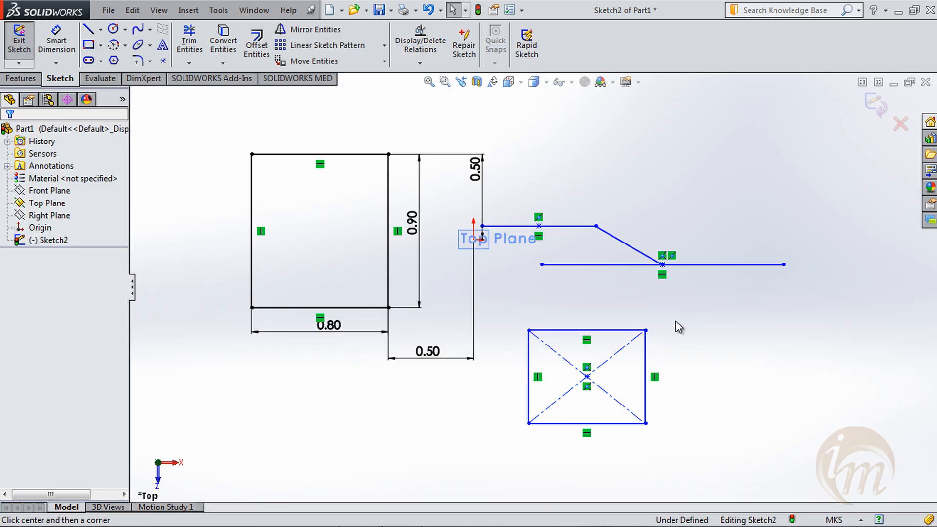
# Dimension the center rectangle to 0.8 m wide and 0.4 m high
pyautogui.click(57, 42)
pyautogui.click(605, 424)
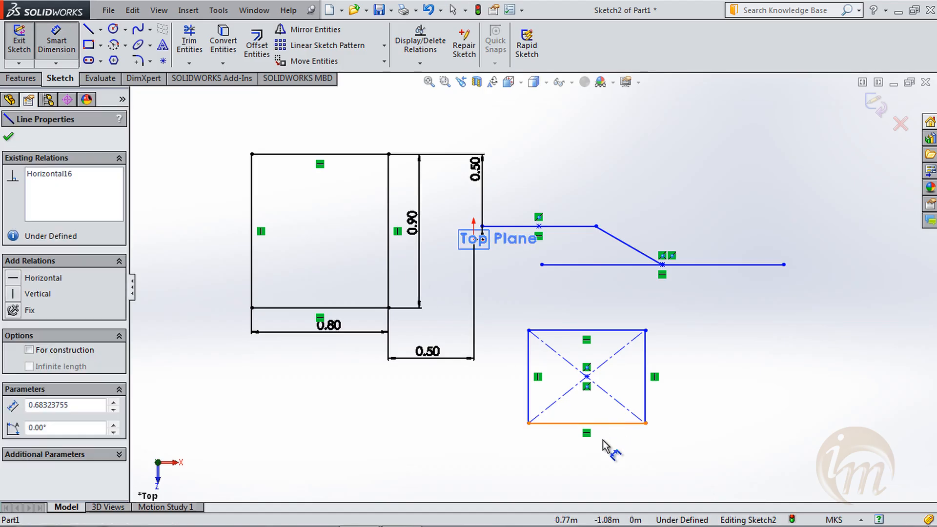
pyautogui.click(598, 444)
pyautogui.write('.8')
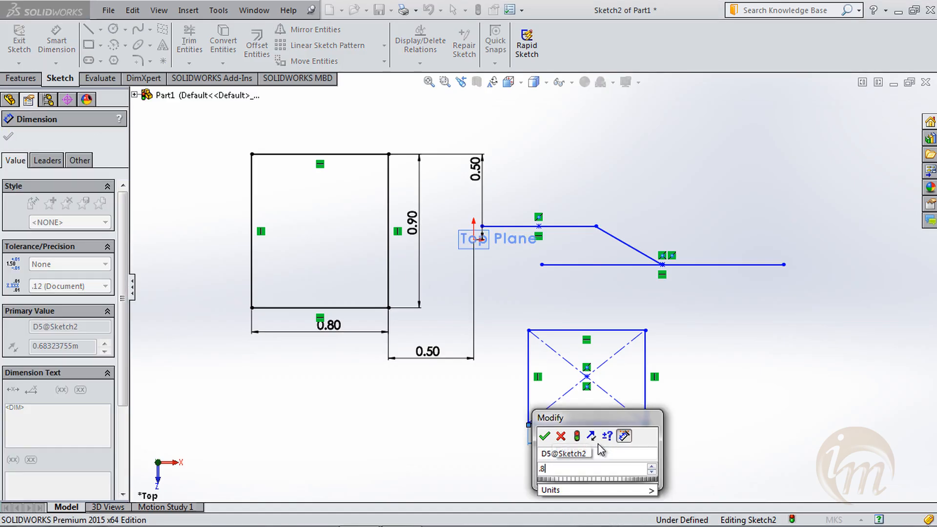
pyautogui.press('Return')
pyautogui.click(649, 405)
pyautogui.click(677, 394)
pyautogui.write('.4')
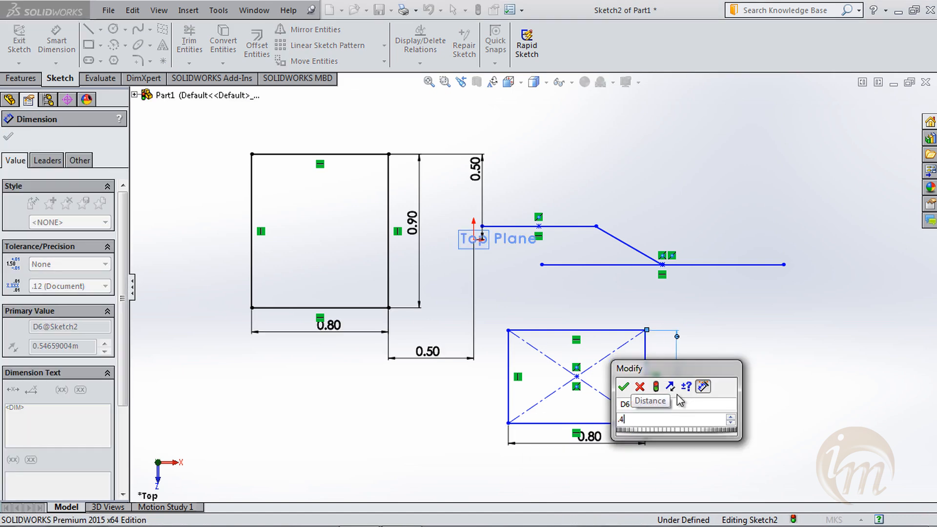
pyautogui.press('Return')
pyautogui.press('Escape')
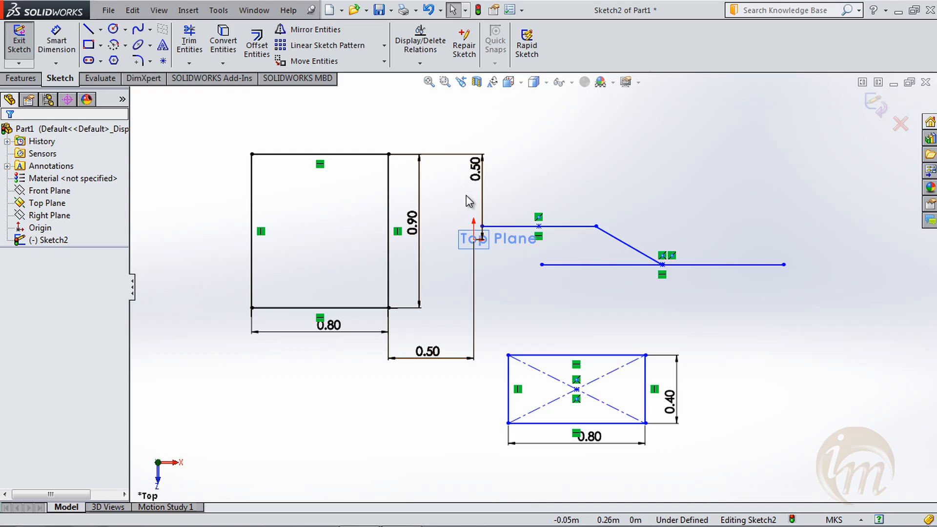
# Dimension the vertical distance from the origin to the center rectangle's center point to 0.75 m
pyautogui.click(61, 40)
pyautogui.click(480, 228)
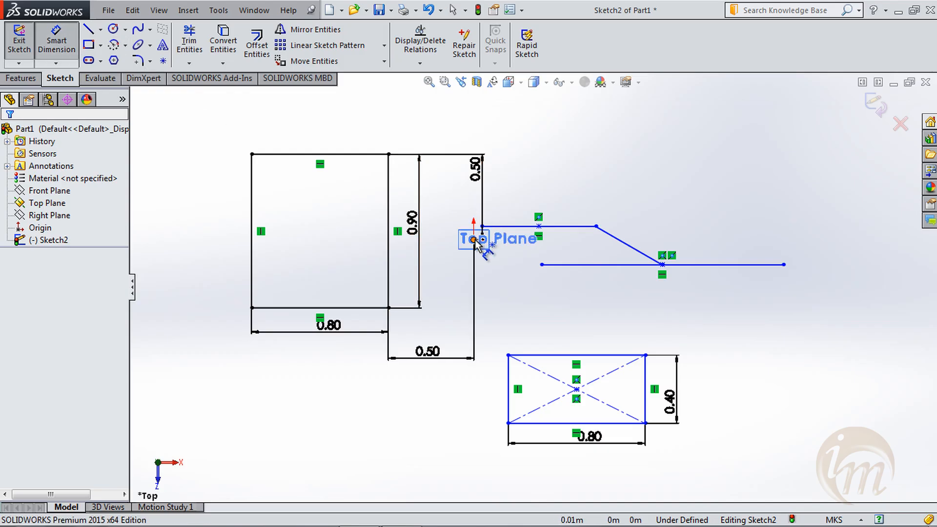
pyautogui.click(576, 390)
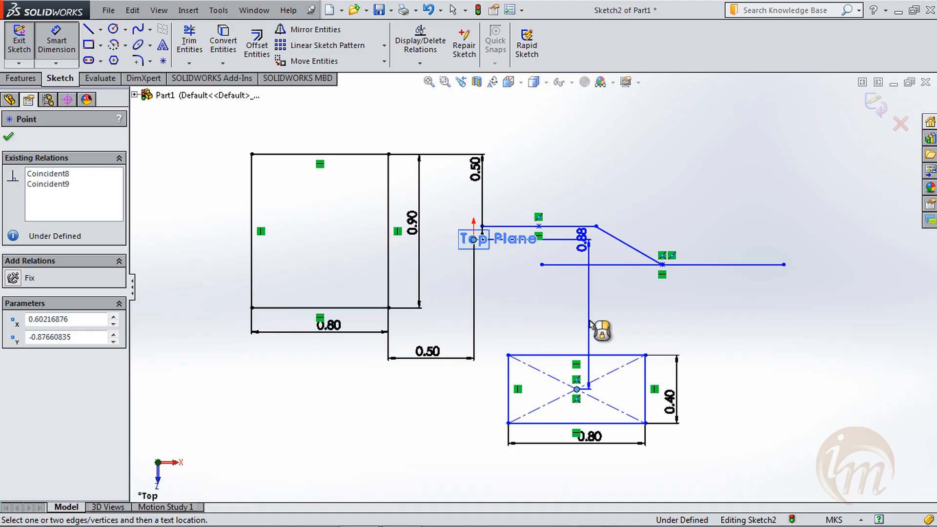
pyautogui.click(593, 318)
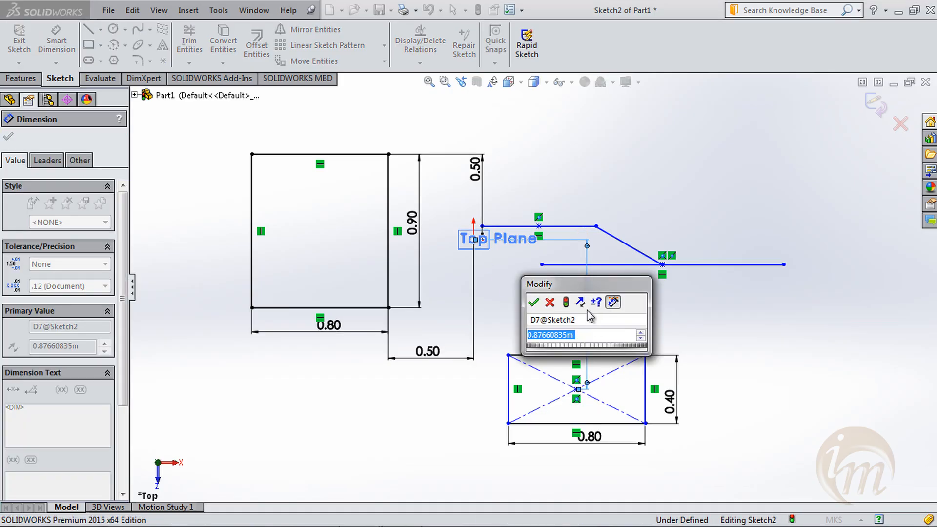
pyautogui.write('.75')
pyautogui.press('Return')
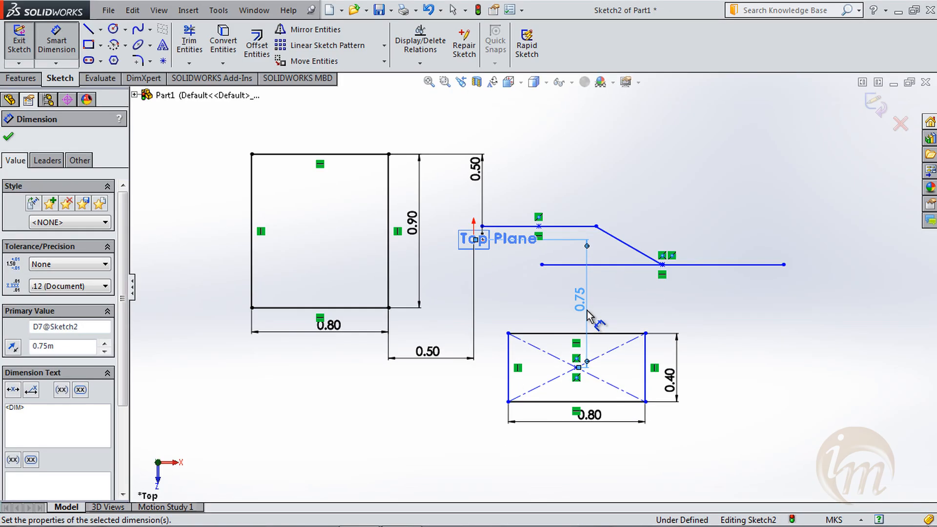
pyautogui.moveTo(475, 239); pyautogui.dragTo(505, 310)
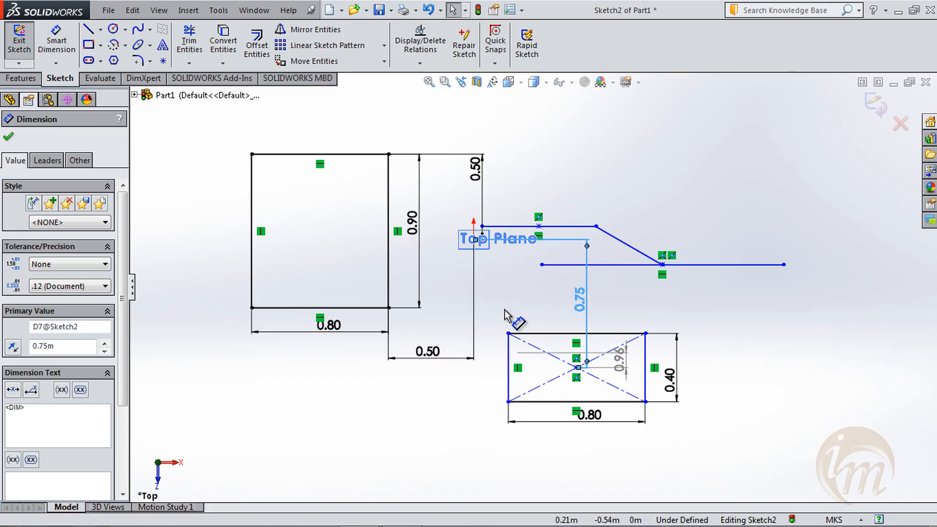
pyautogui.press('Escape')
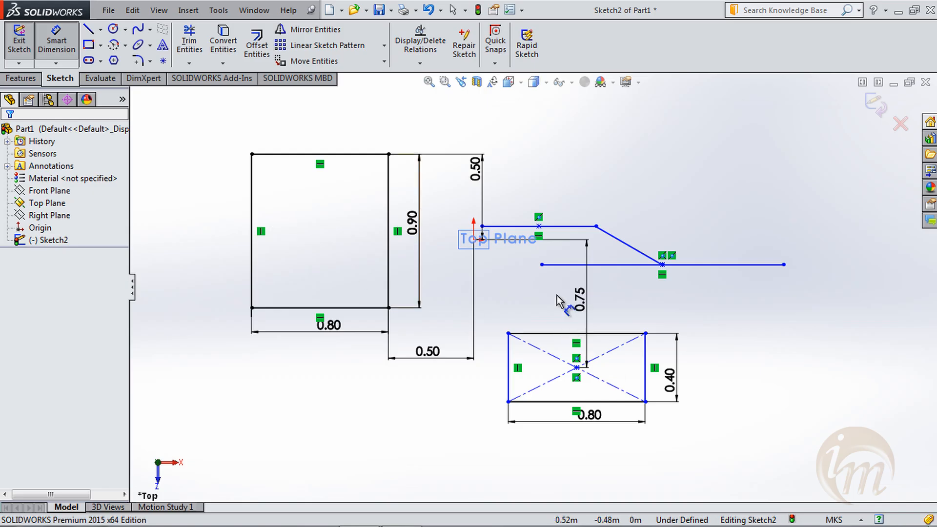
# Dimension the horizontal distance from the origin to the center rectangle's center point to 0.5 m
pyautogui.click(474, 239)
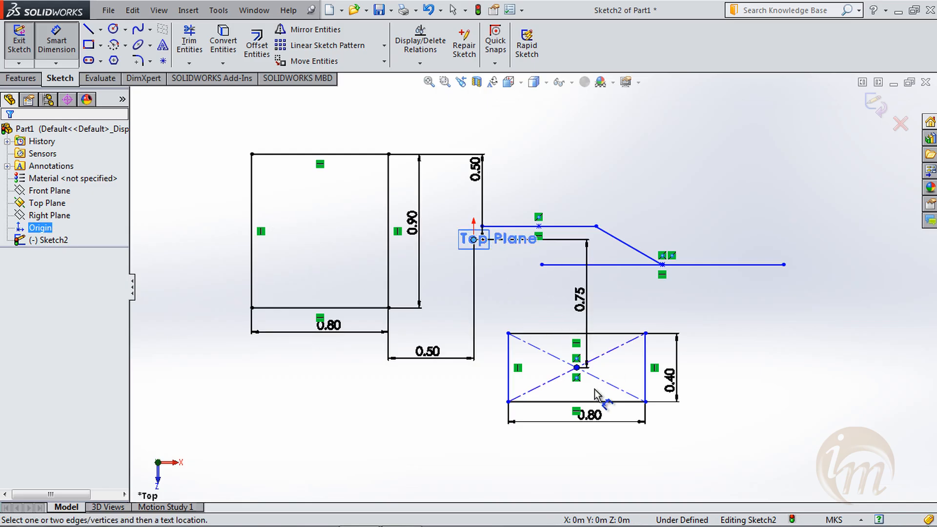
pyautogui.click(577, 367)
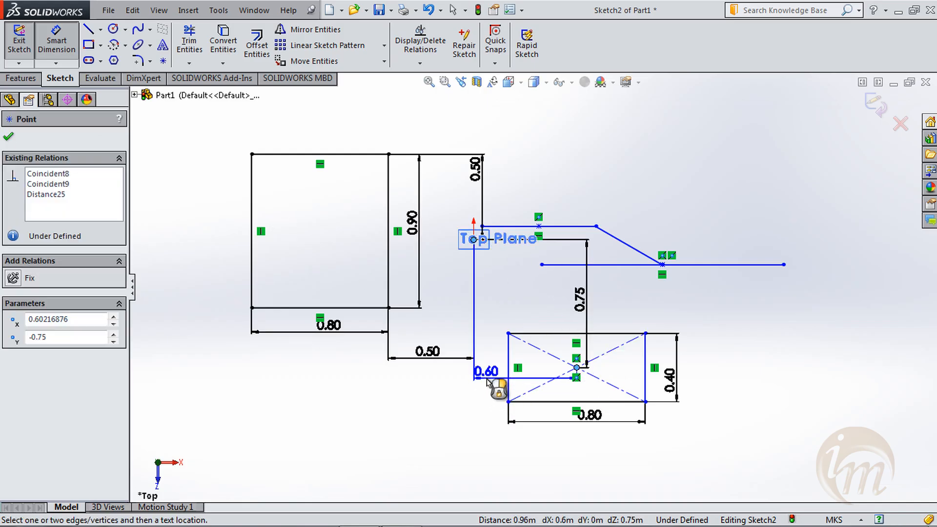
pyautogui.click(484, 382)
pyautogui.write('0.5')
pyautogui.press('Return')
pyautogui.press('Escape')
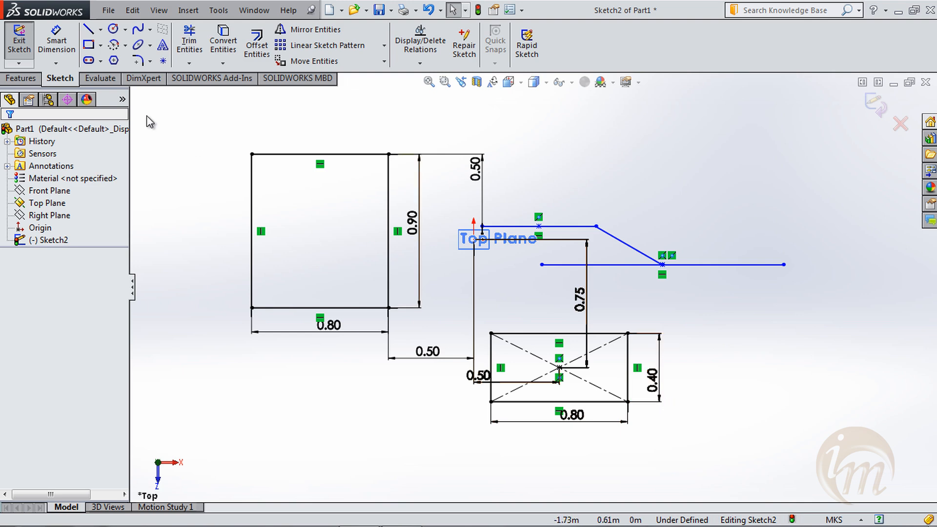
# Sketch a tilted 3 point corner rectangle about 0.52 m by 0.32 m above the right end of the midpoint lines
pyautogui.click(88, 45)
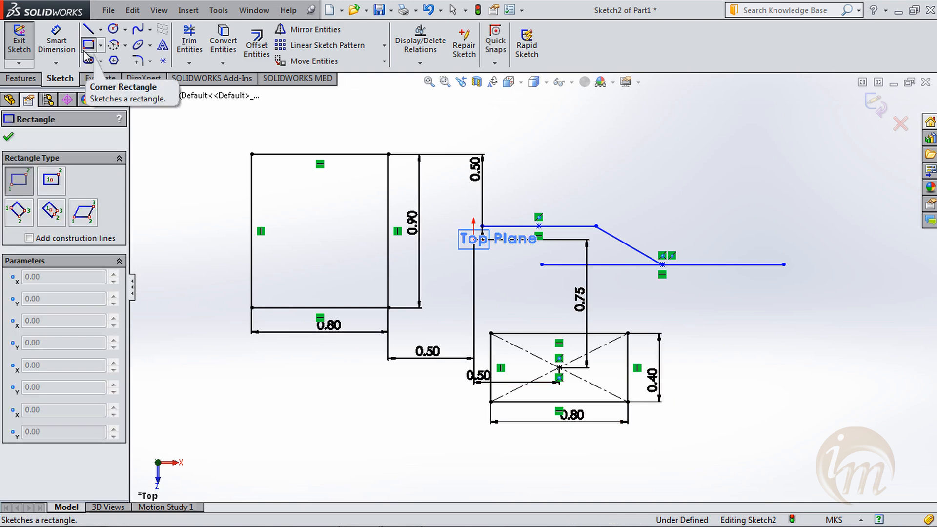
pyautogui.click(24, 219)
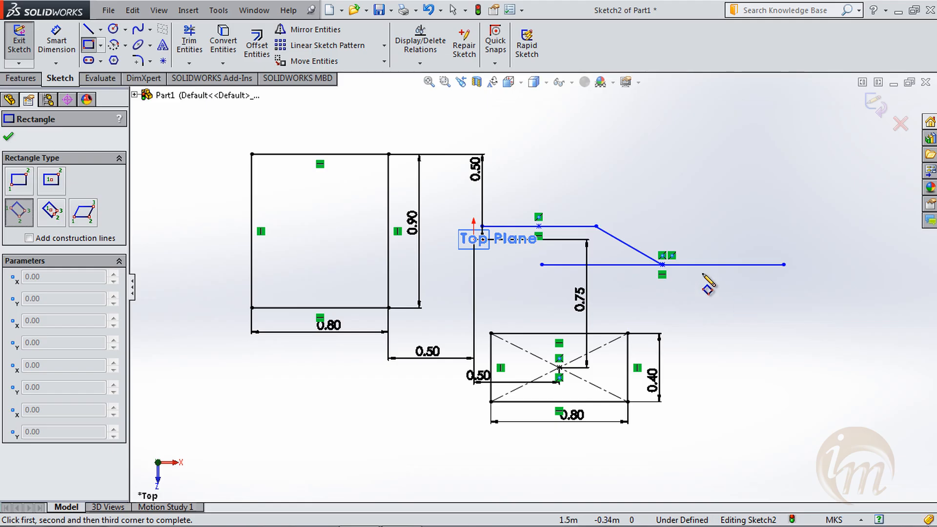
pyautogui.click(654, 169)
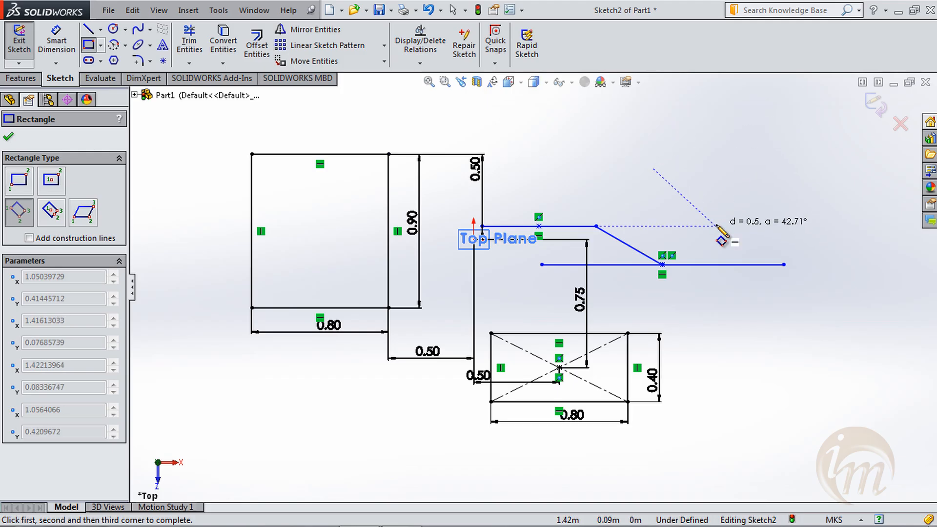
pyautogui.click(736, 204)
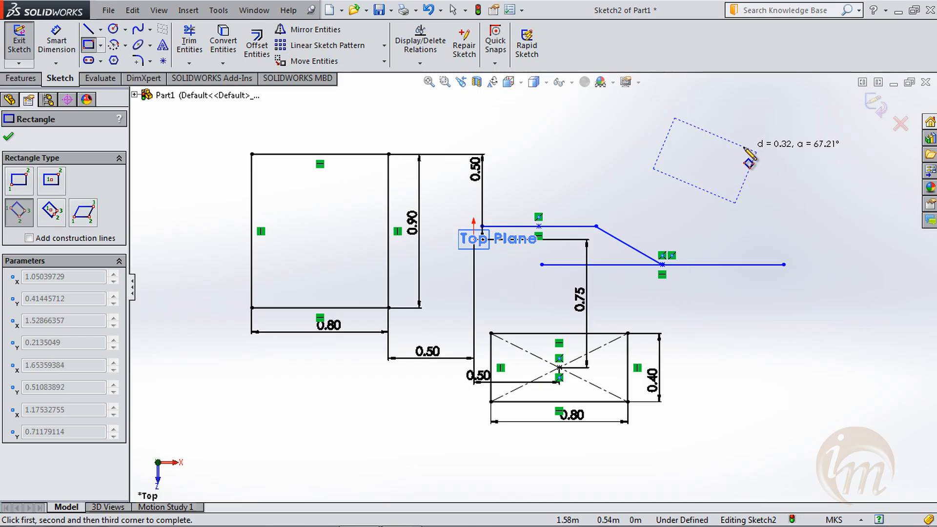
pyautogui.click(756, 153)
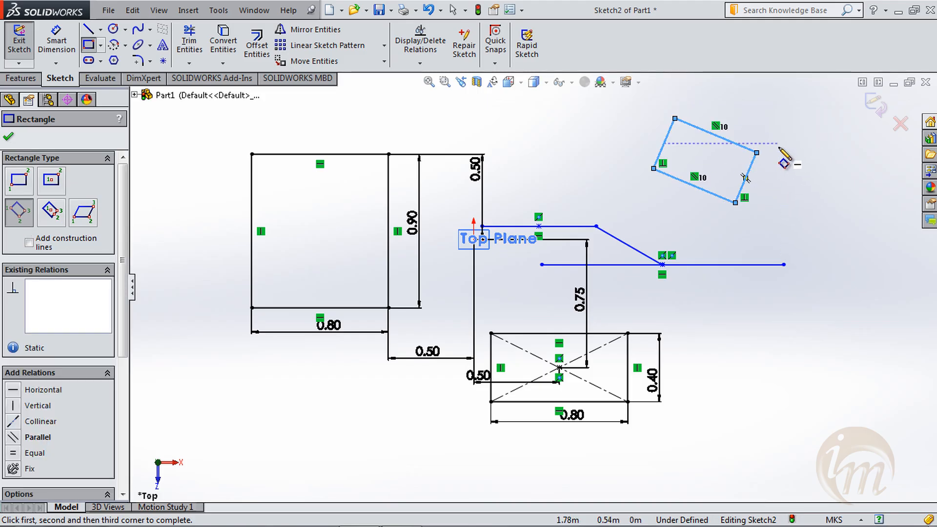
pyautogui.press('Escape')
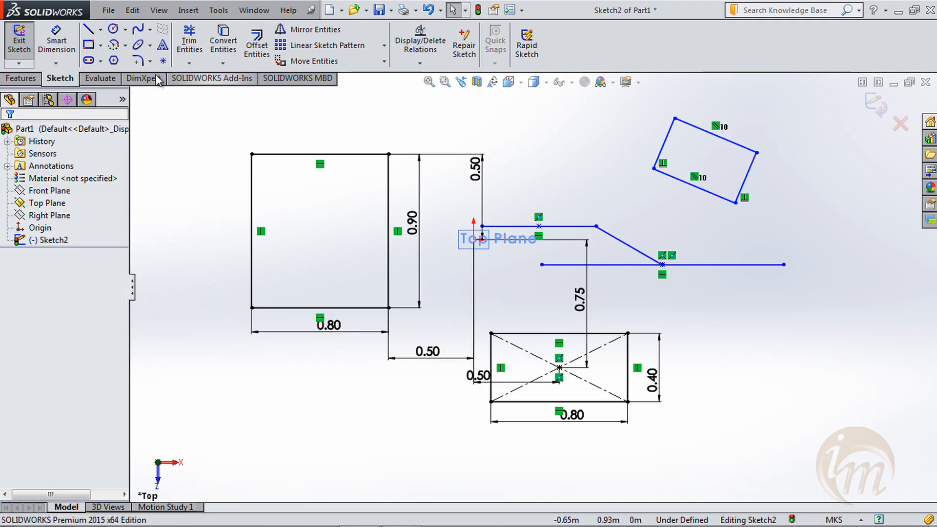
# Dimension the tilted rectangle's long side to 0.5 m and its short side to 0.3 m
pyautogui.click(57, 41)
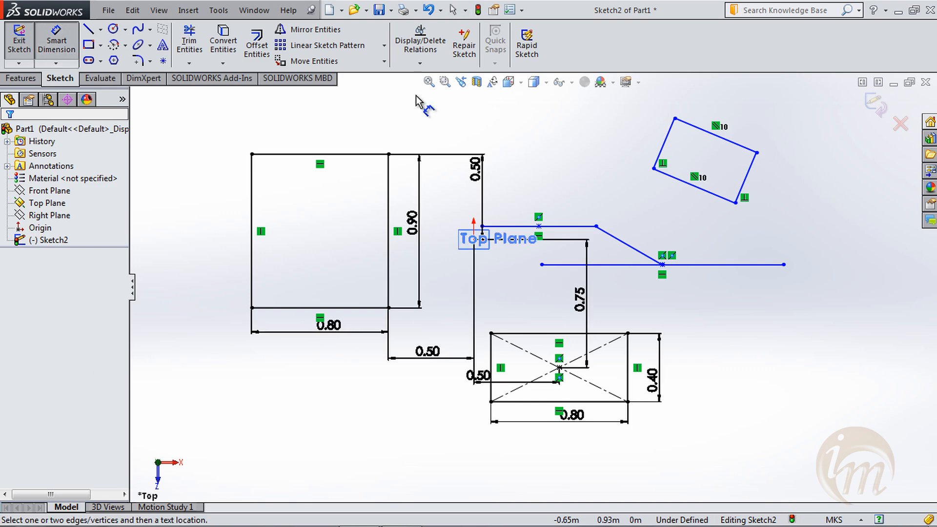
pyautogui.click(713, 138)
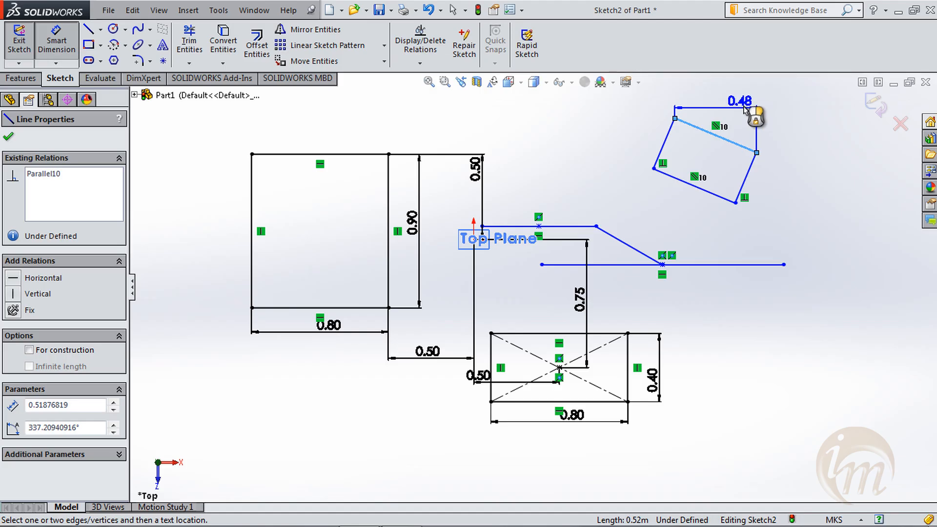
pyautogui.click(714, 95)
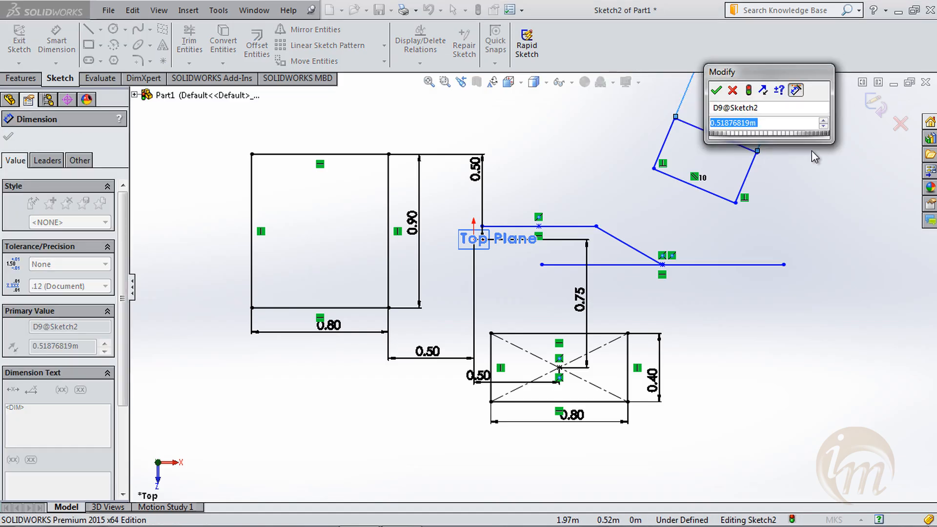
pyautogui.write('0.5')
pyautogui.press('Return')
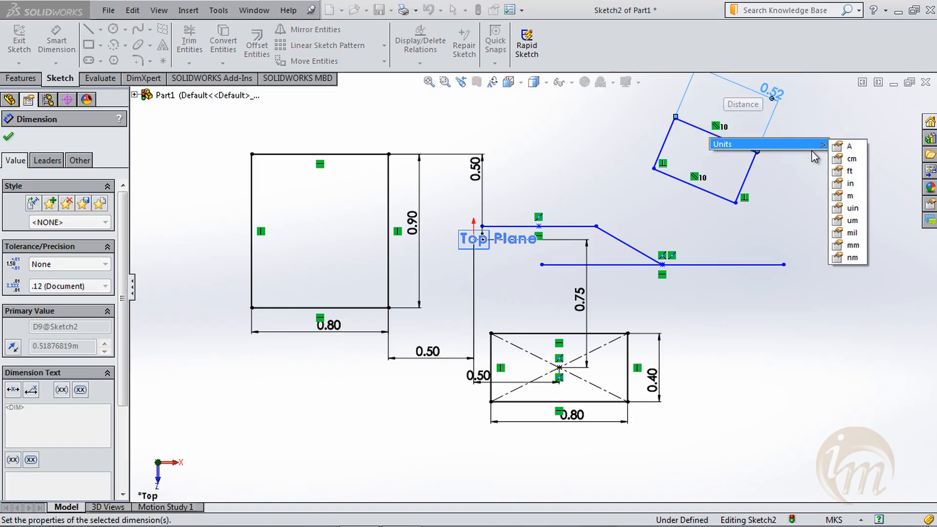
pyautogui.click(743, 183)
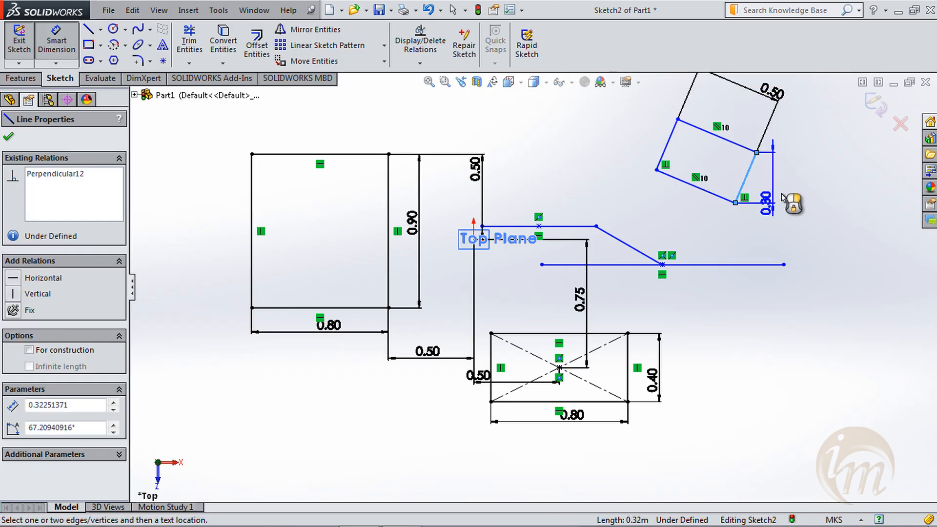
pyautogui.click(778, 212)
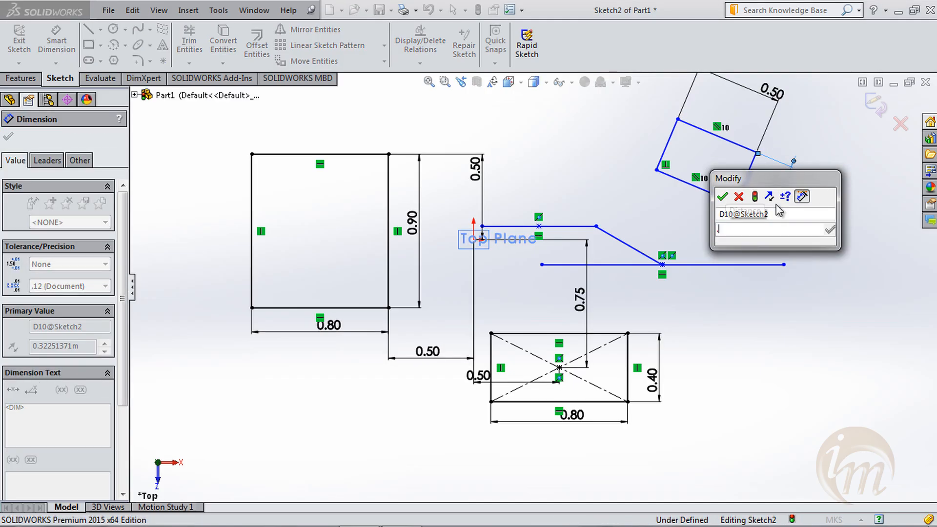
pyautogui.press('Return')
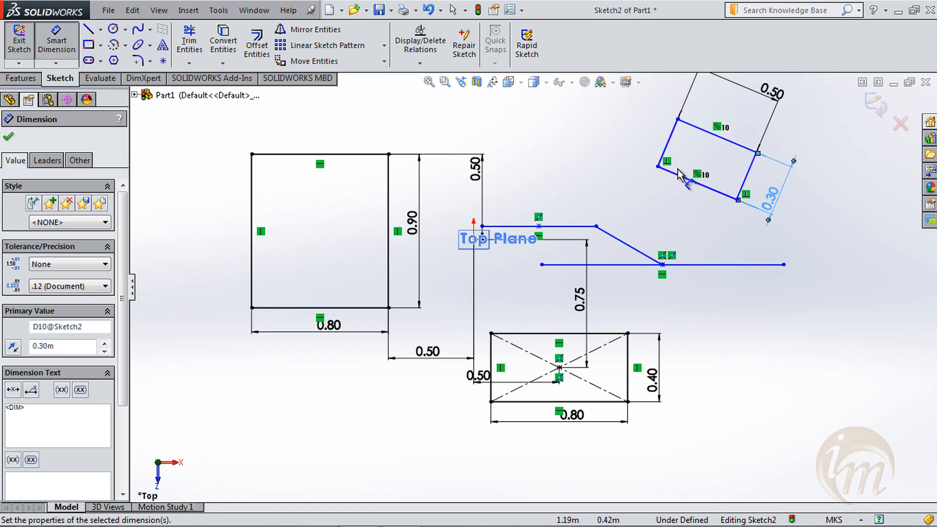
# Dimension the angle between the tilted rectangle's lower long side and the lower horizontal midpoint line to 25°
pyautogui.click(690, 179)
pyautogui.click(705, 264)
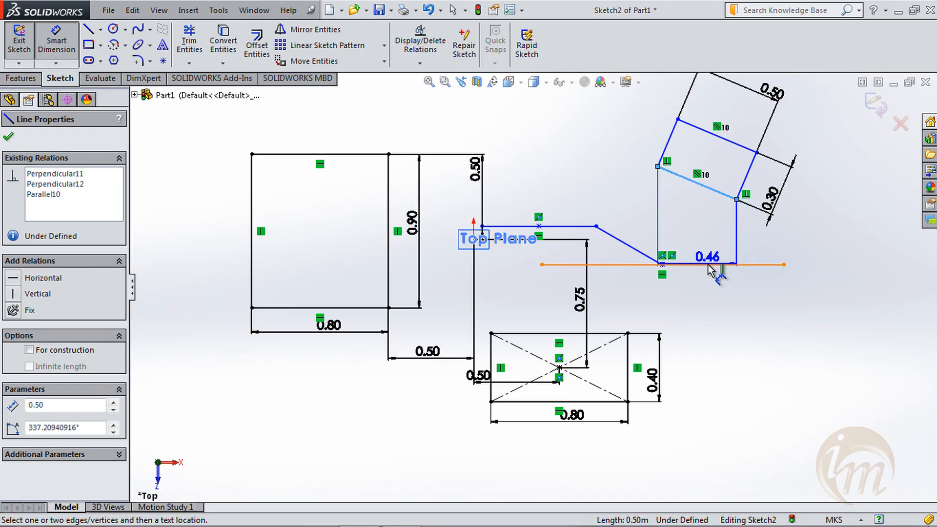
pyautogui.click(692, 227)
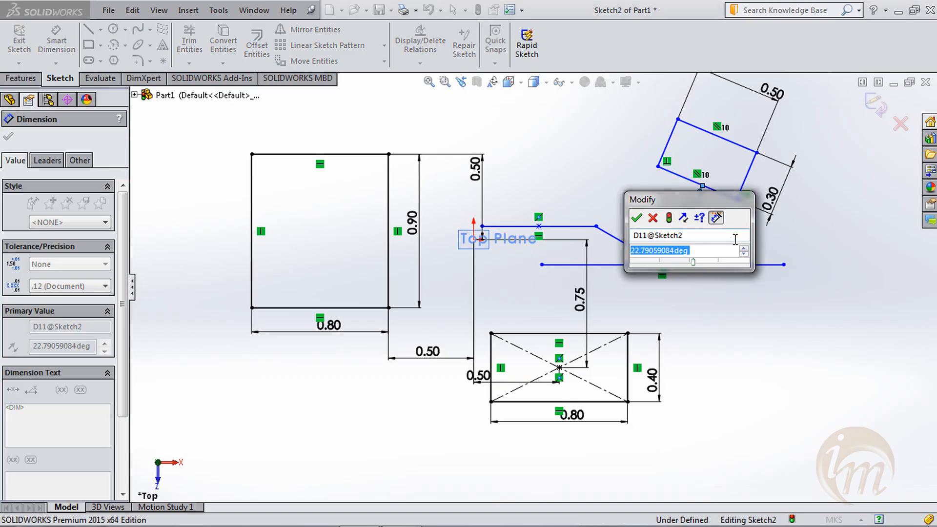
pyautogui.write('25')
pyautogui.press('Return')
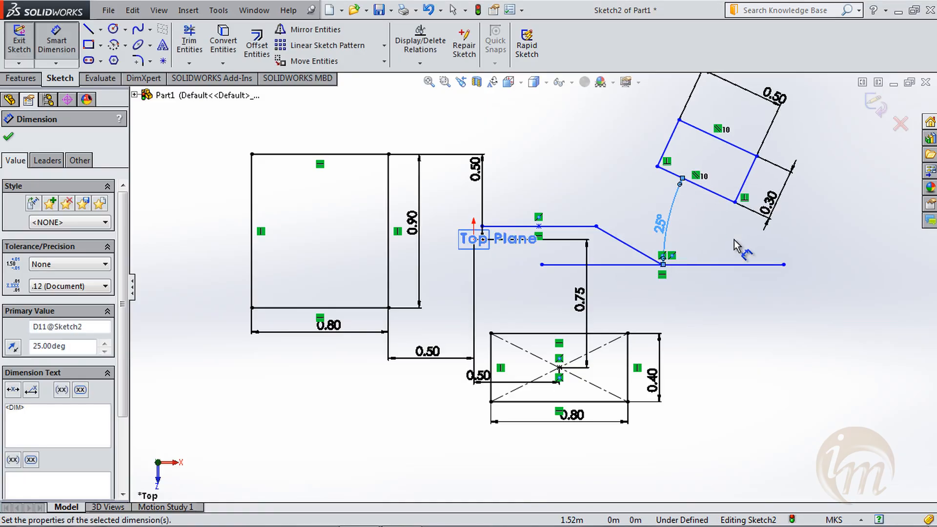
pyautogui.press('Escape')
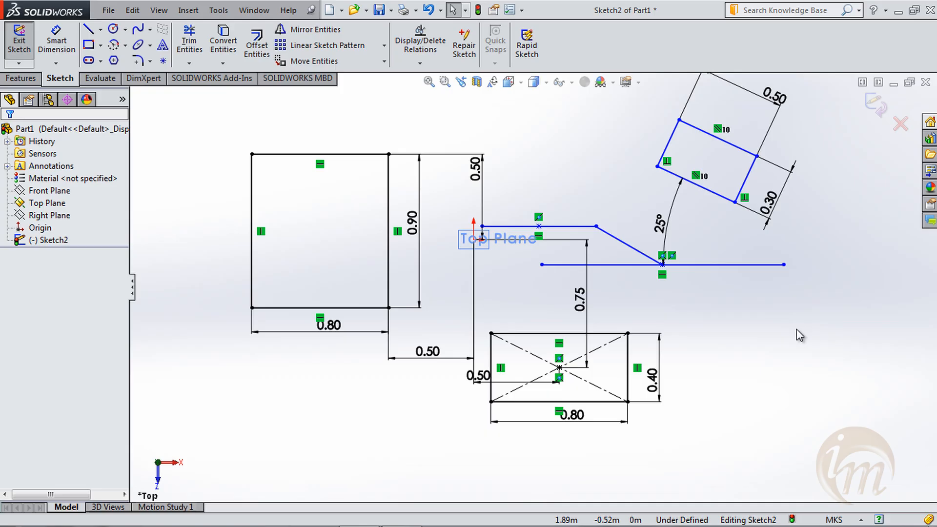
# Sketch a tilted 3 point center rectangle below the right end of the lower midpoint line, with construction lines from its corners
pyautogui.click(86, 47)
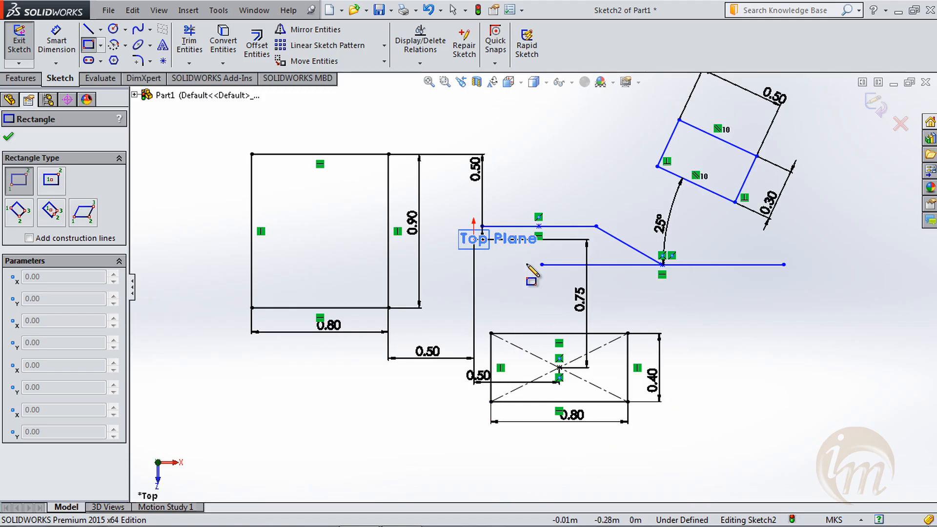
pyautogui.click(52, 213)
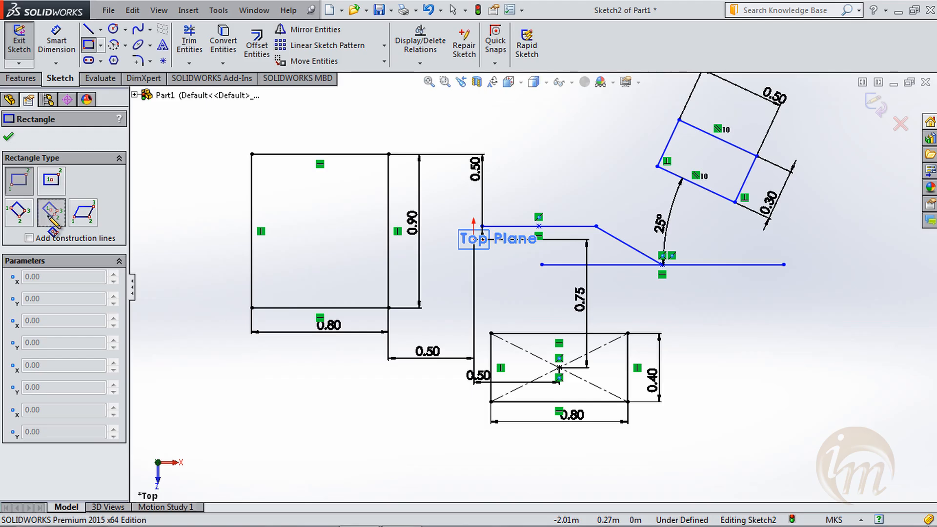
pyautogui.click(751, 340)
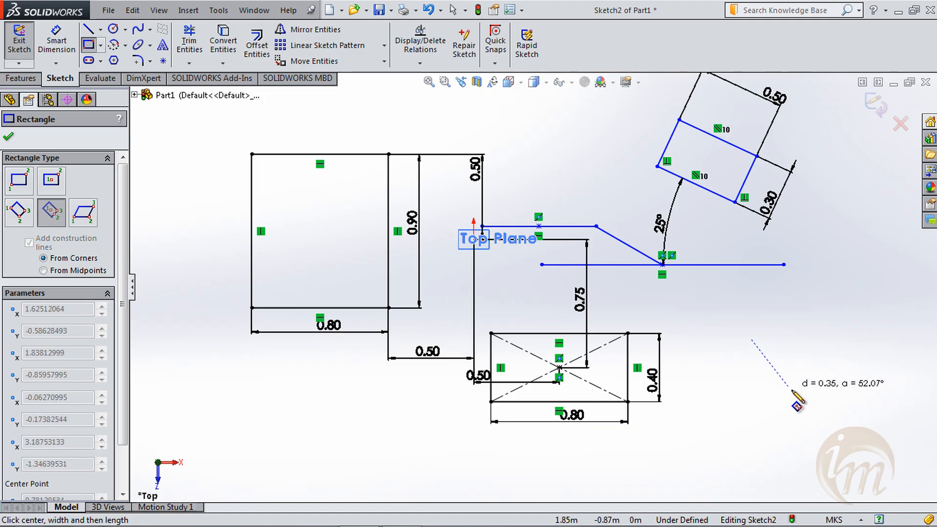
pyautogui.click(800, 401)
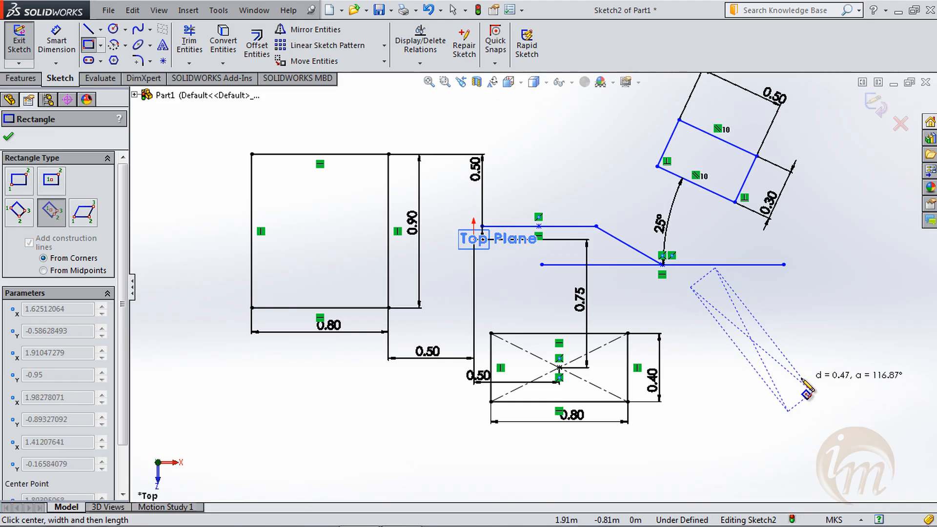
pyautogui.click(827, 381)
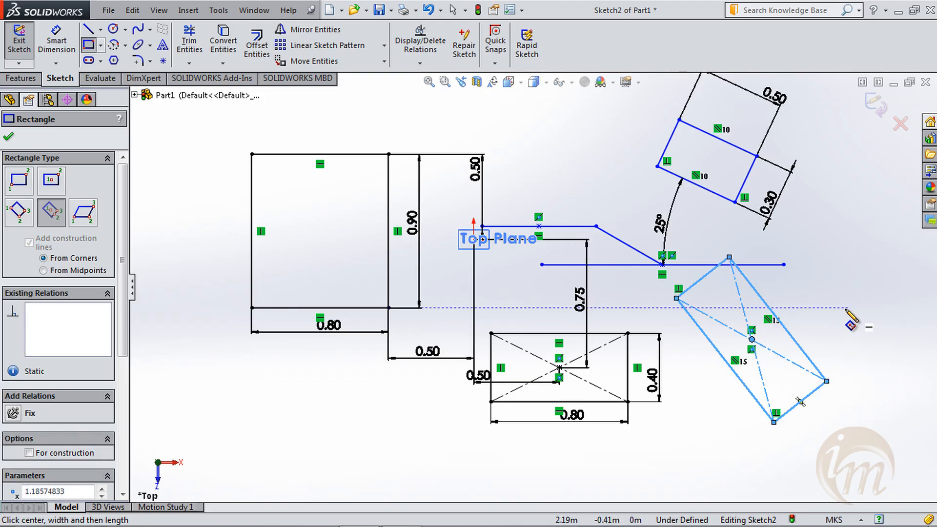
# Sketch a parallelogram with a horizontal base about 0.72 m long, slanting to the right, beside the tilted rectangles
pyautogui.press('Escape')
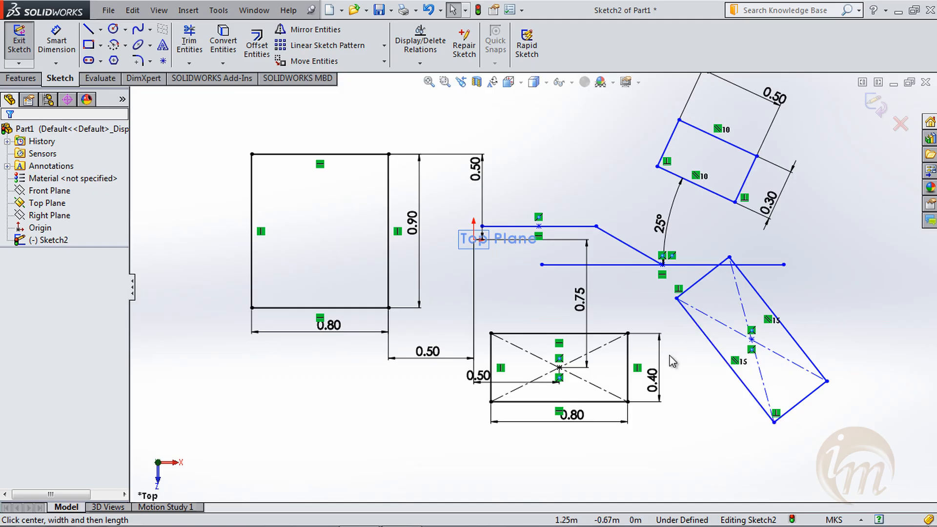
pyautogui.click(736, 375)
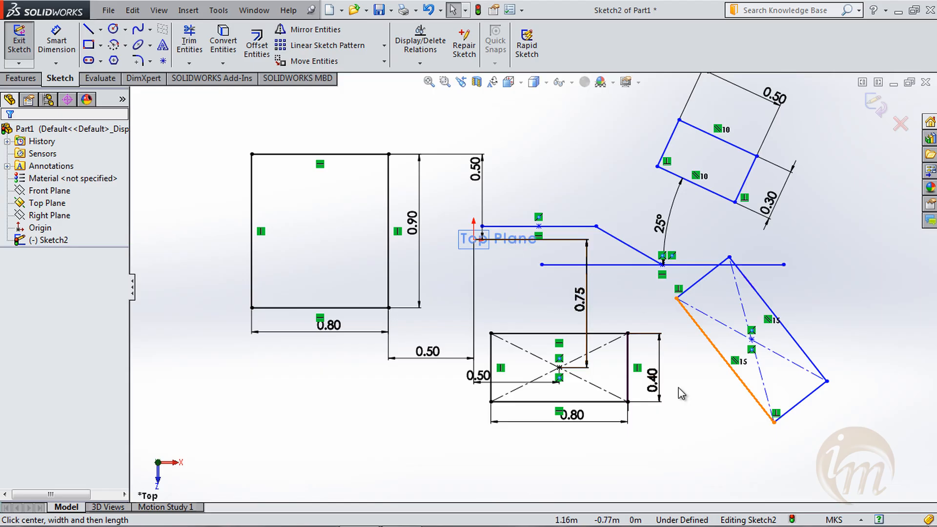
pyautogui.click(89, 47)
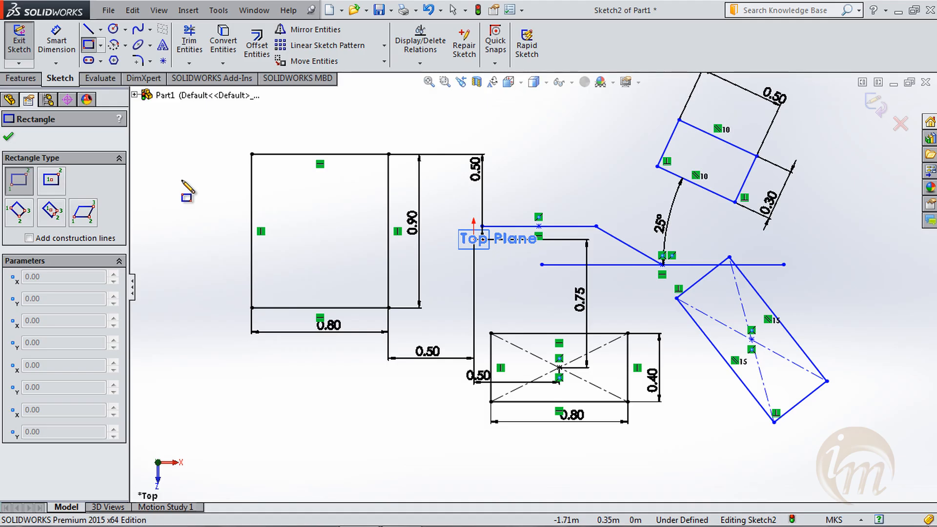
pyautogui.click(79, 215)
pyautogui.scroll(-2, 587, 347)
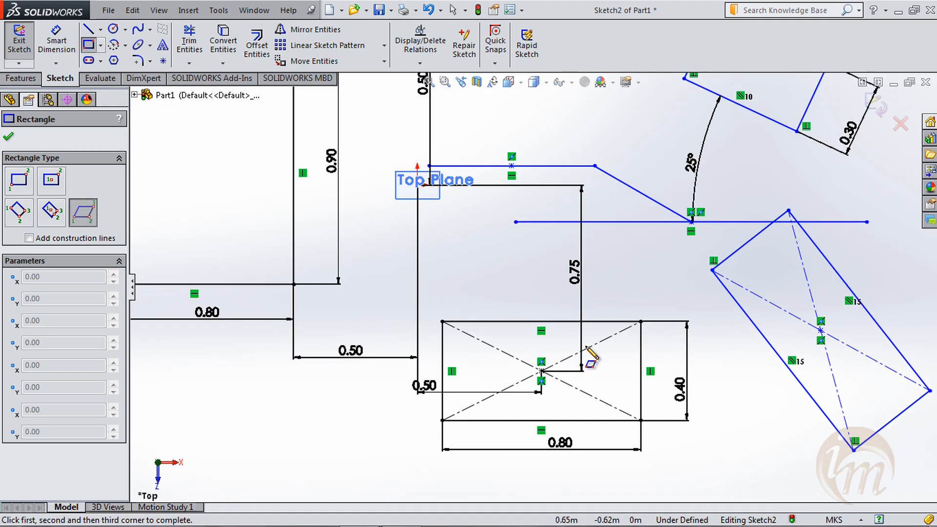
pyautogui.scroll(2, 587, 348)
pyautogui.keyDown('ctrl'); pyautogui.moveTo(786, 287); pyautogui.dragTo(633, 308, button='middle'); pyautogui.keyUp('ctrl')
pyautogui.click(677, 280)
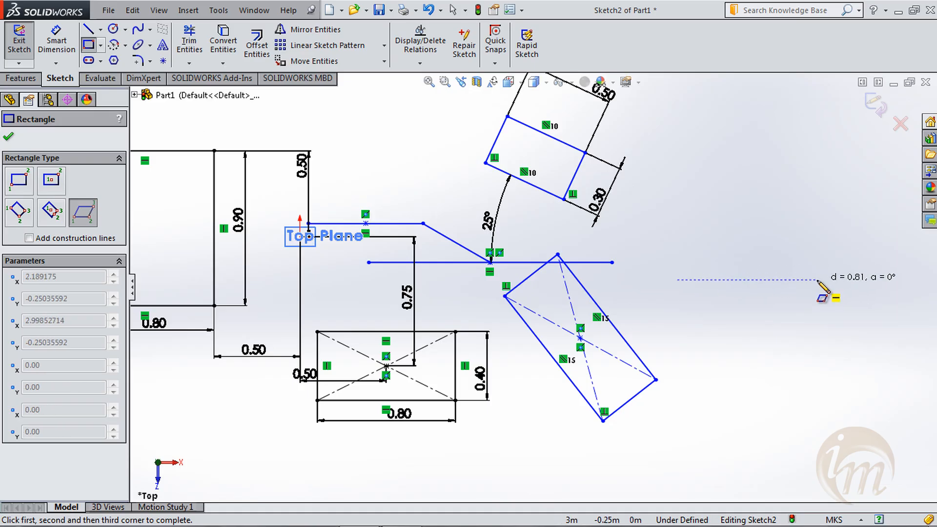
pyautogui.click(802, 279)
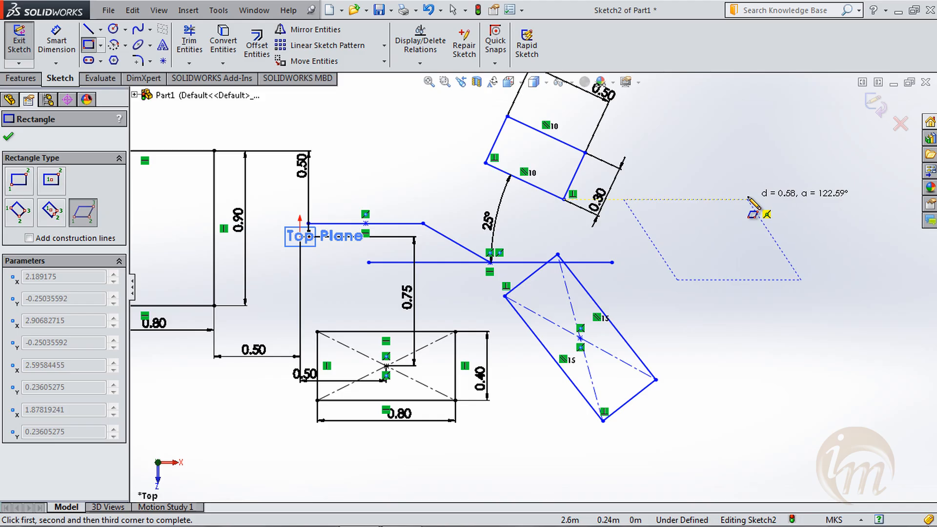
pyautogui.click(841, 204)
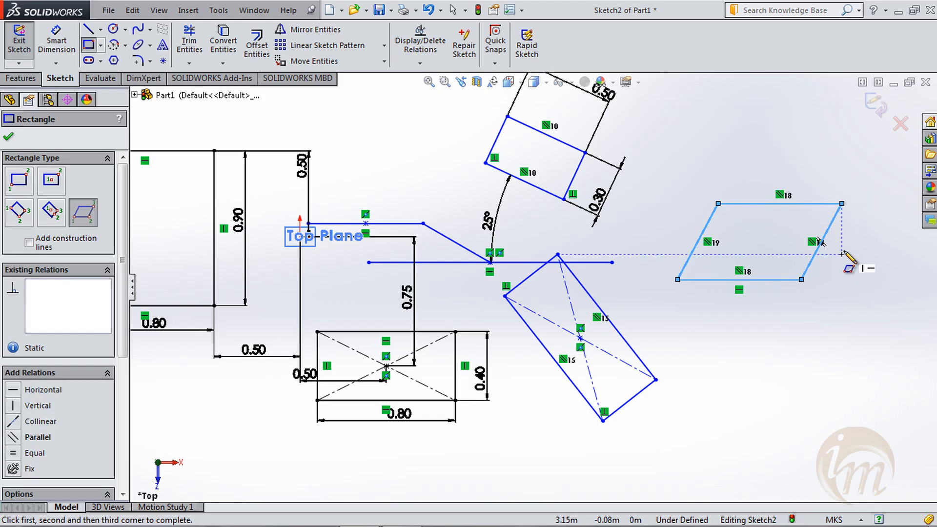
pyautogui.press('Escape')
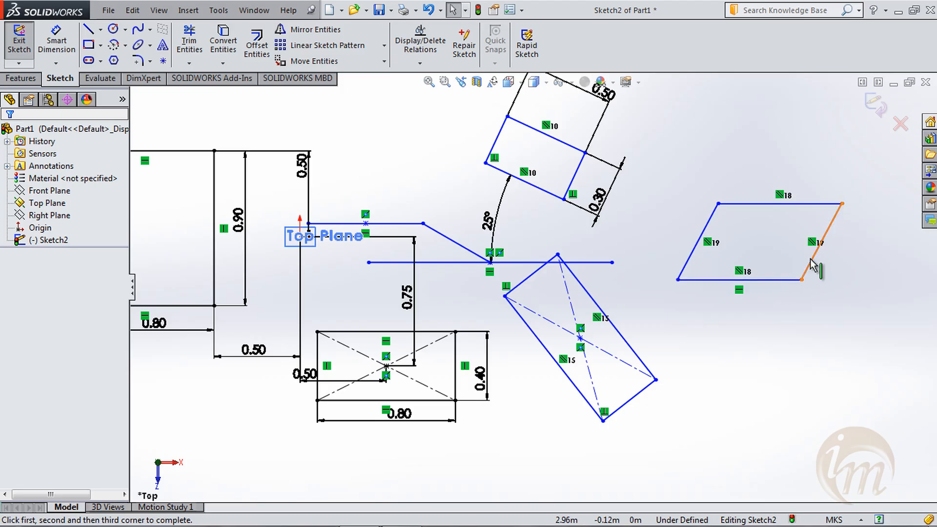
# Dimension the angle between the parallelogram's base and its right slanted side to 120°
pyautogui.click(56, 44)
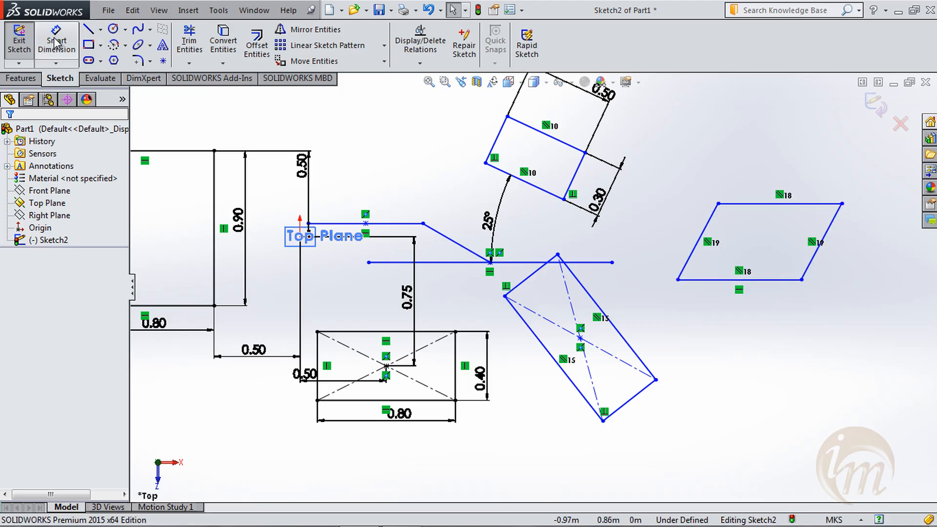
pyautogui.click(805, 275)
pyautogui.click(775, 279)
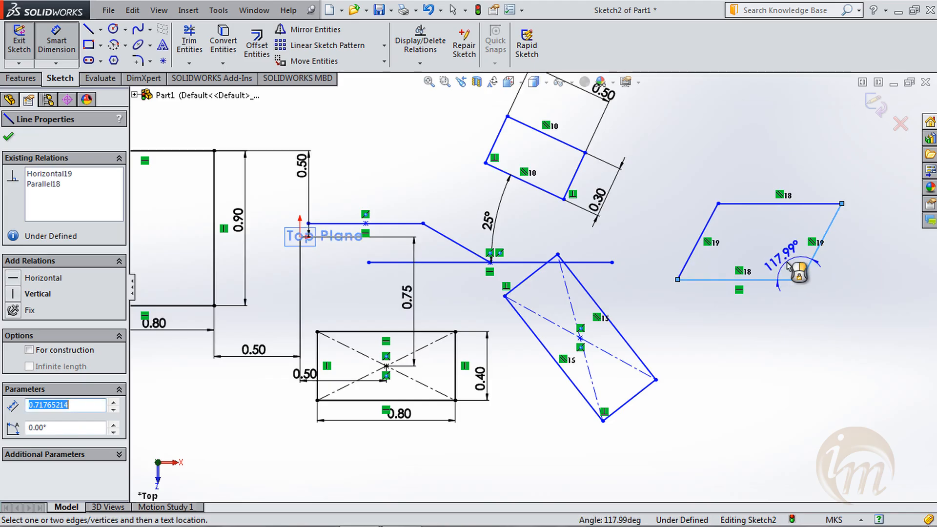
pyautogui.click(788, 266)
pyautogui.write('120')
pyautogui.press('Return')
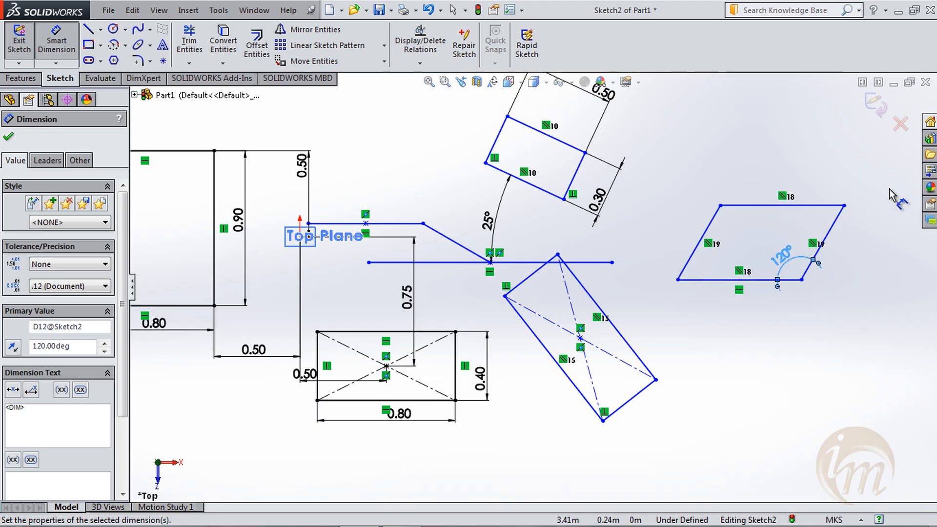
pyautogui.press('Escape')
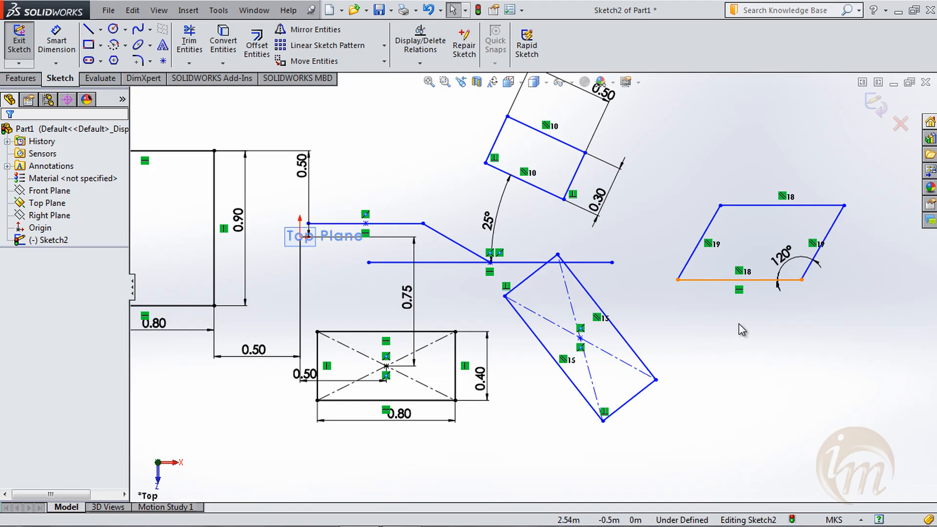
# Delete all the lines, rectangles and dimensions in the sketch
pyautogui.press('f')
pyautogui.moveTo(194, 128)
pyautogui.mouseDown()
pyautogui.moveTo(383, 326)
pyautogui.moveTo(783, 412)
pyautogui.moveTo(793, 422)
pyautogui.mouseUp()
pyautogui.press('Delete')
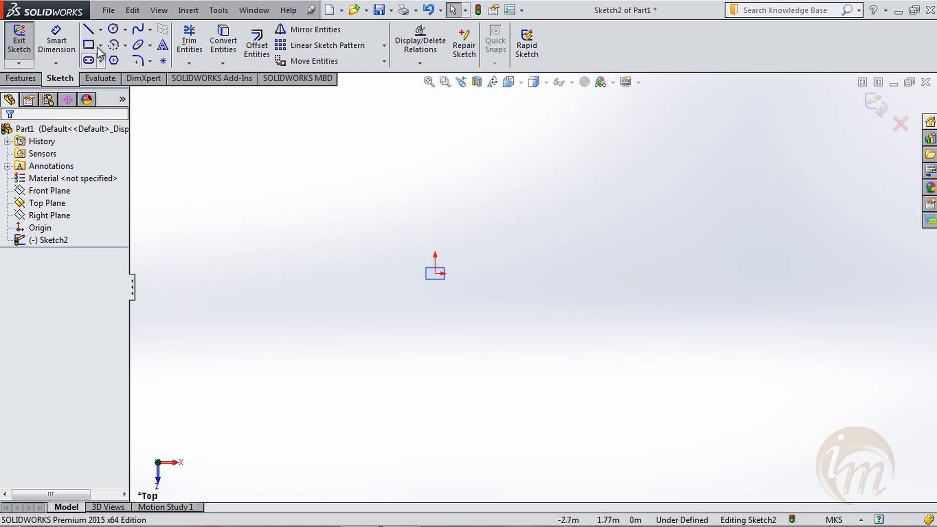
# Sketch a corner rectangle enclosing the origin, with construction lines added from its corners
pyautogui.click(100, 46)
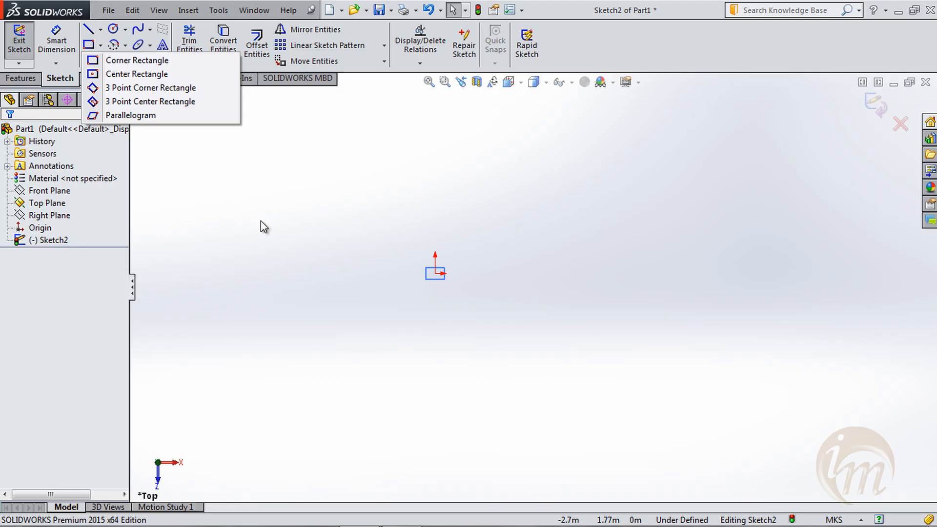
pyautogui.click(87, 48)
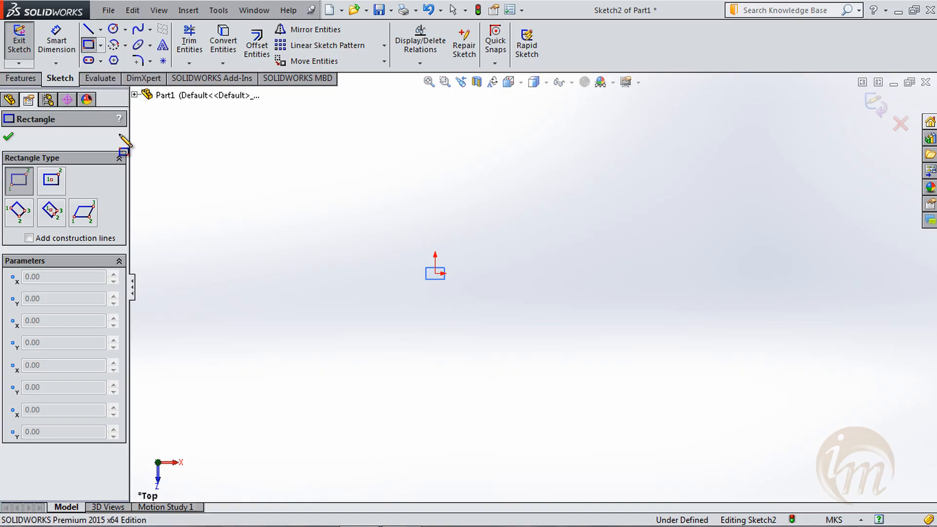
pyautogui.click(87, 241)
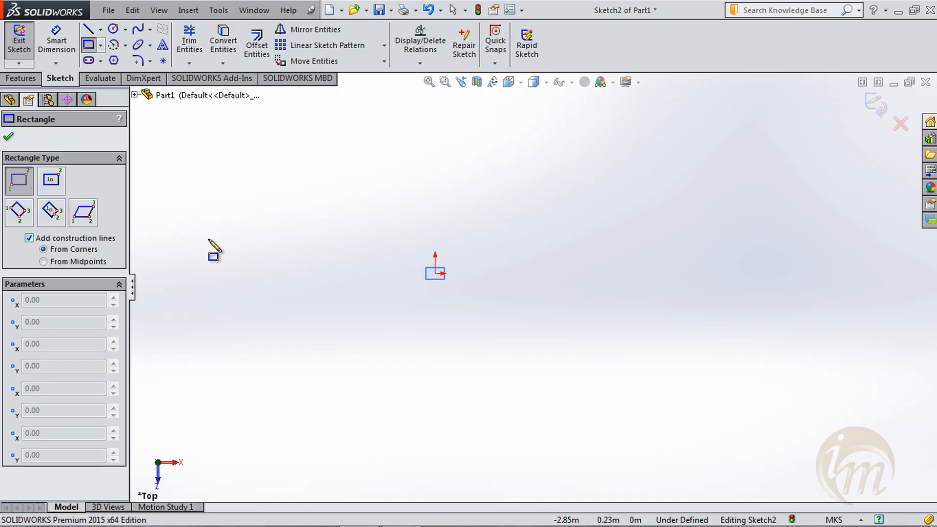
pyautogui.moveTo(387, 213)
pyautogui.mouseDown()
pyautogui.moveTo(480, 320)
pyautogui.moveTo(573, 326)
pyautogui.mouseUp()
pyautogui.press('Escape')
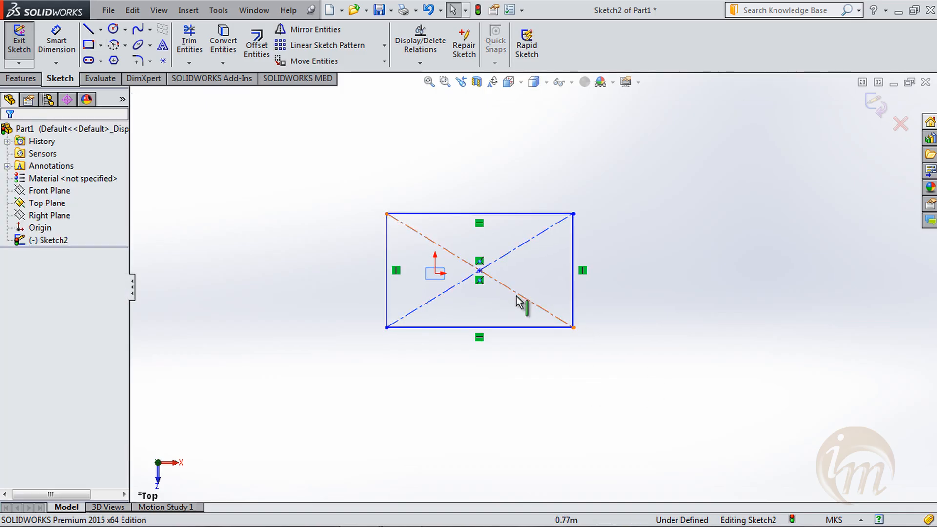
# Sketch another corner rectangle left of the first one, with construction lines added from its midpoints
pyautogui.press('Return')
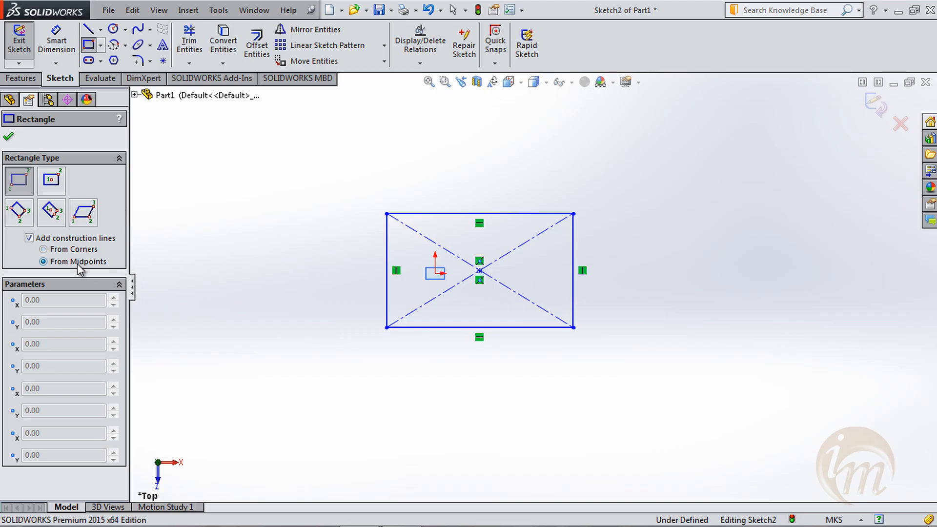
pyautogui.click(218, 213)
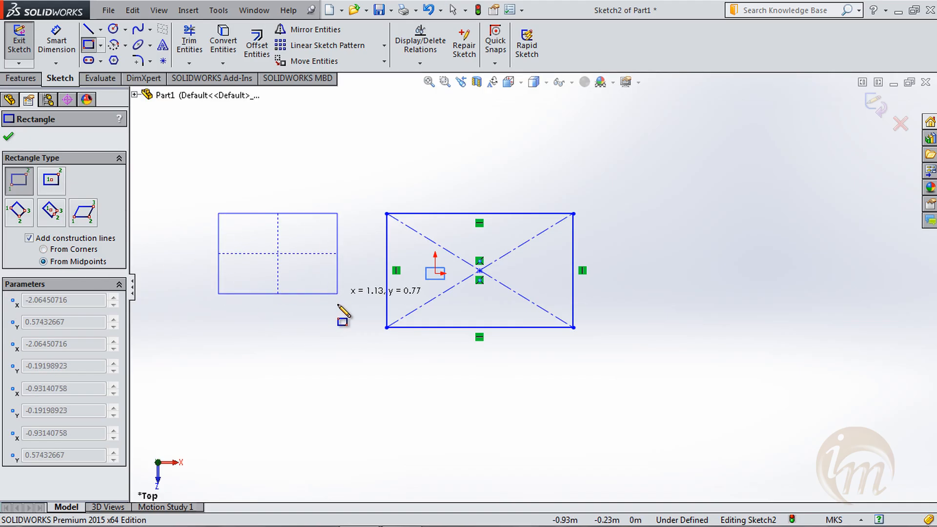
pyautogui.click(342, 327)
pyautogui.press('Escape')
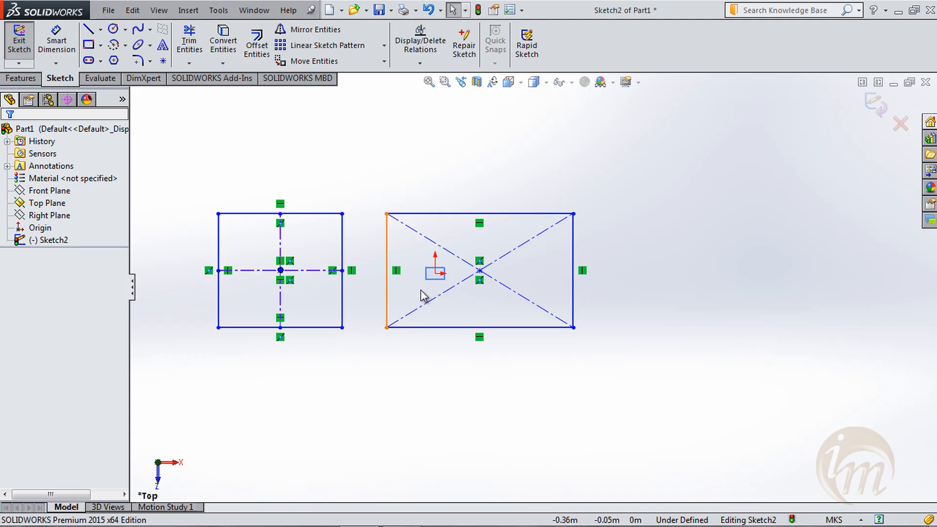
# Delete both rectangles with their construction lines and fit the view to the plane
pyautogui.moveTo(613, 384); pyautogui.dragTo(190, 148)
pyautogui.moveTo(152, 122); pyautogui.dragTo(152, 121)
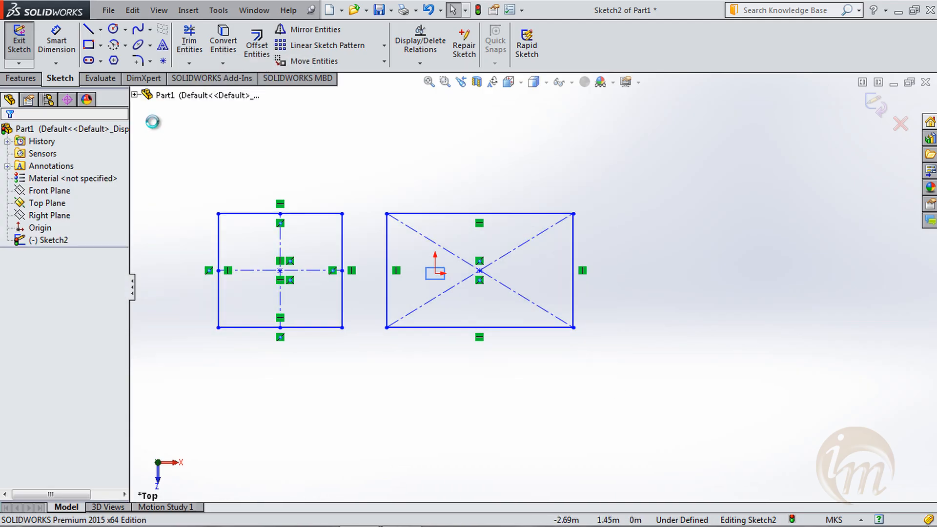
pyautogui.press('Delete')
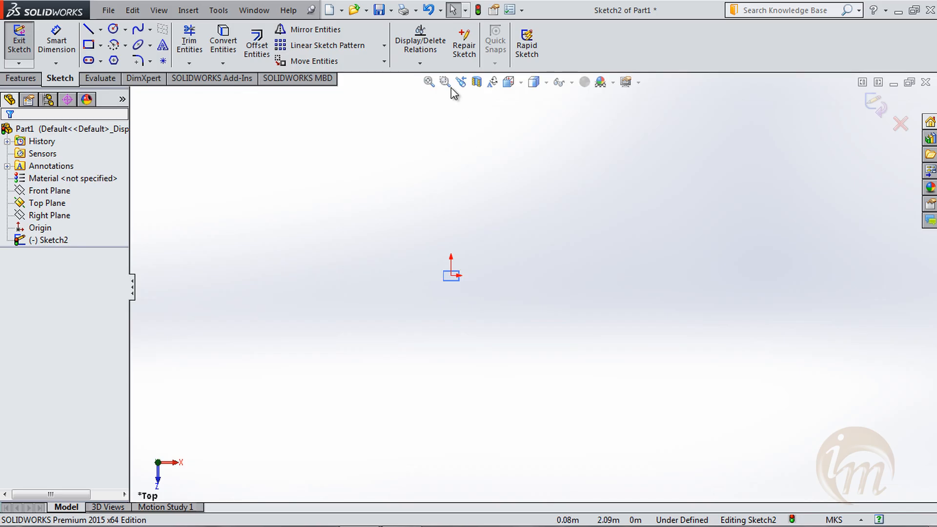
pyautogui.click(428, 81)
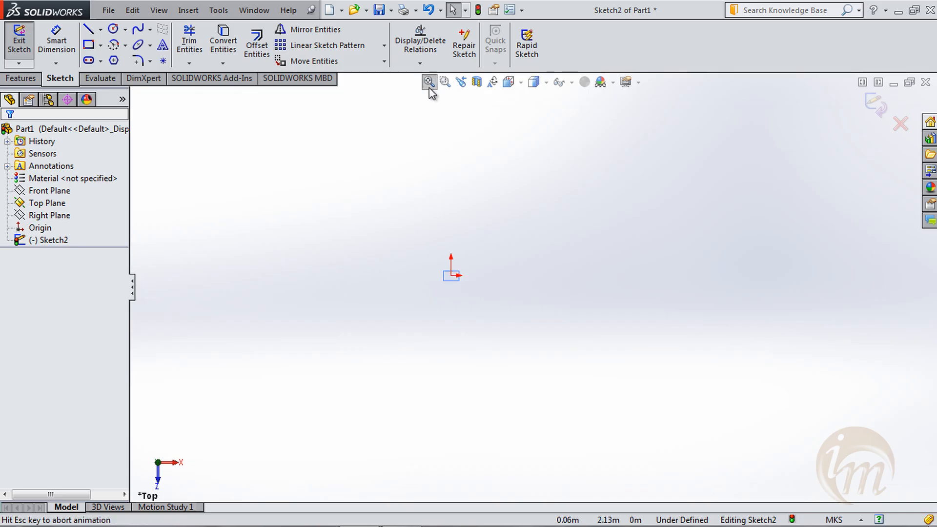
# Sketch a horizontal straight slot running right from the origin, about 0.077 m between centers and about 0.022 m wide
pyautogui.click(102, 61)
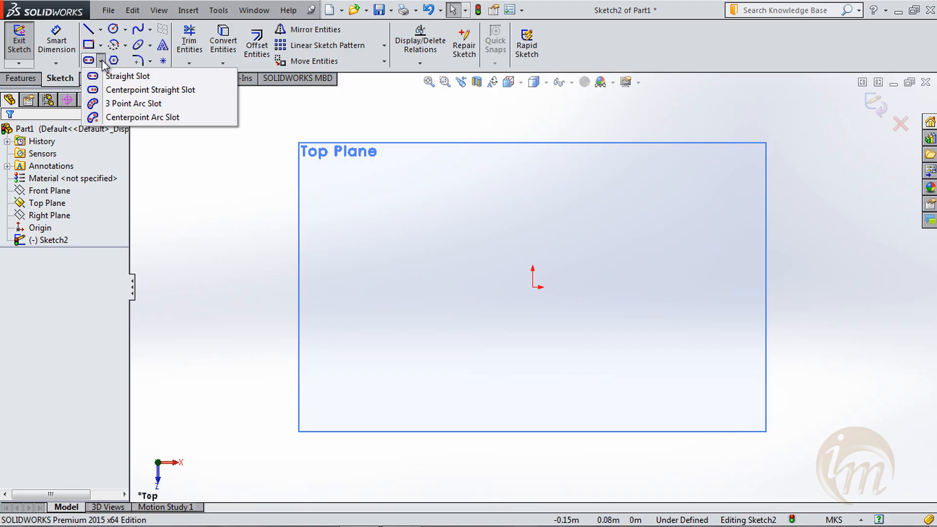
pyautogui.click(90, 60)
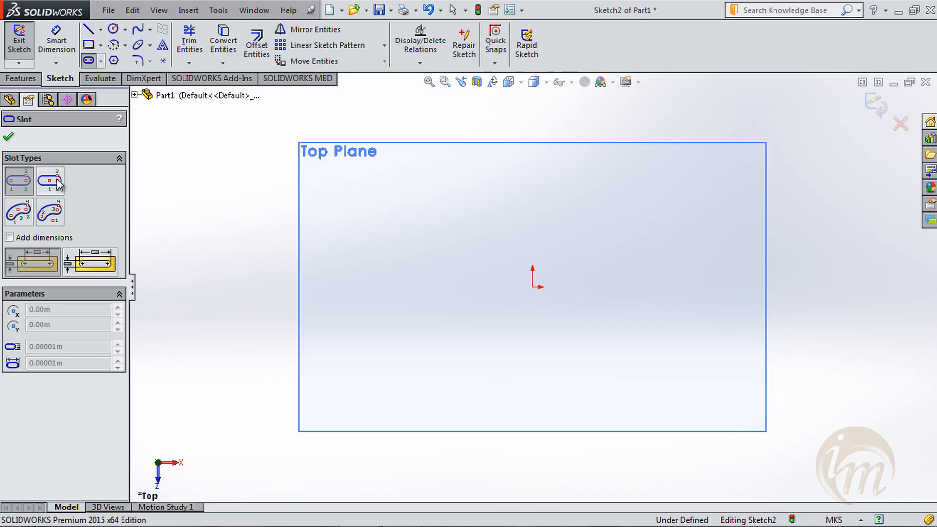
pyautogui.click(16, 187)
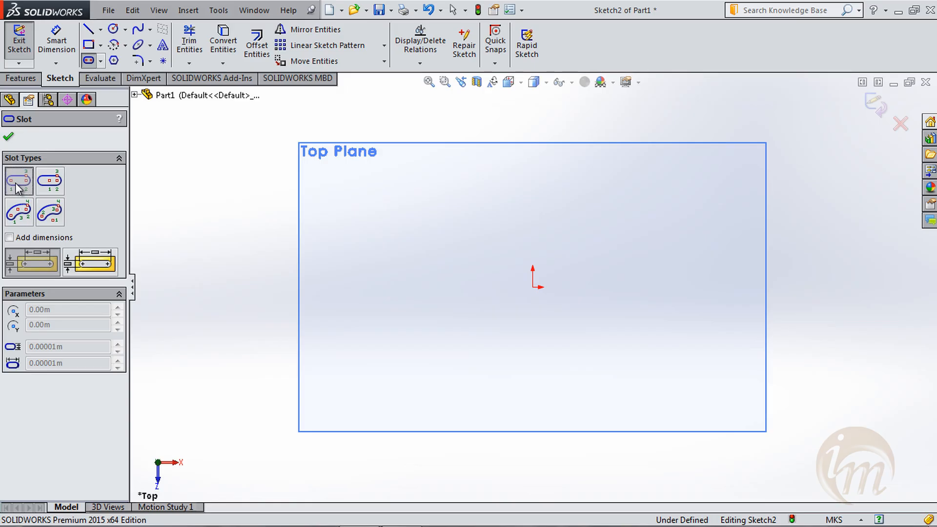
pyautogui.click(532, 288)
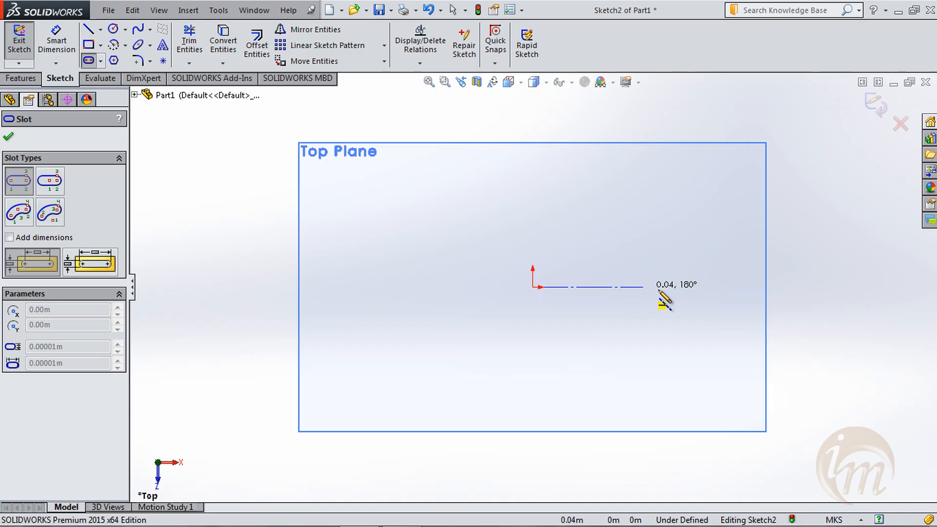
pyautogui.click(735, 288)
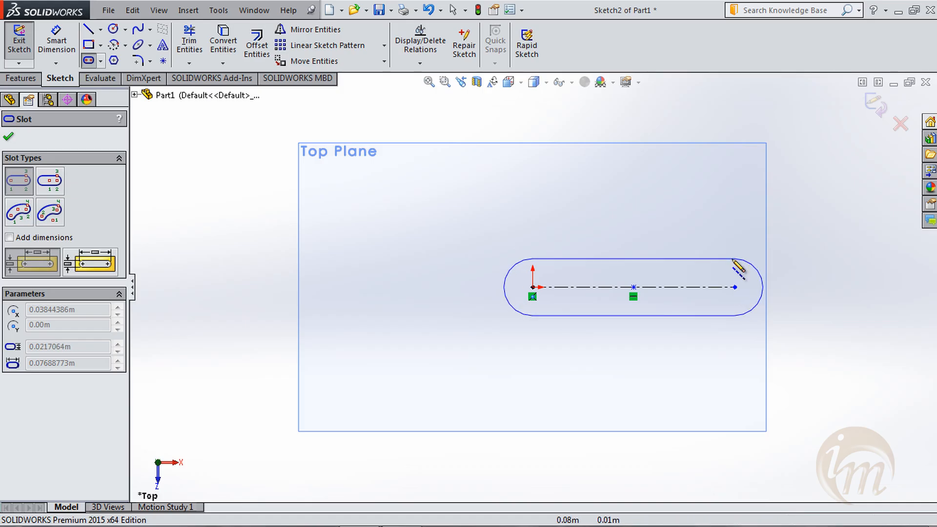
pyautogui.click(735, 265)
pyautogui.press('Escape')
# Dimension the slot's lower straight edge to 0.08 m
pyautogui.click(57, 40)
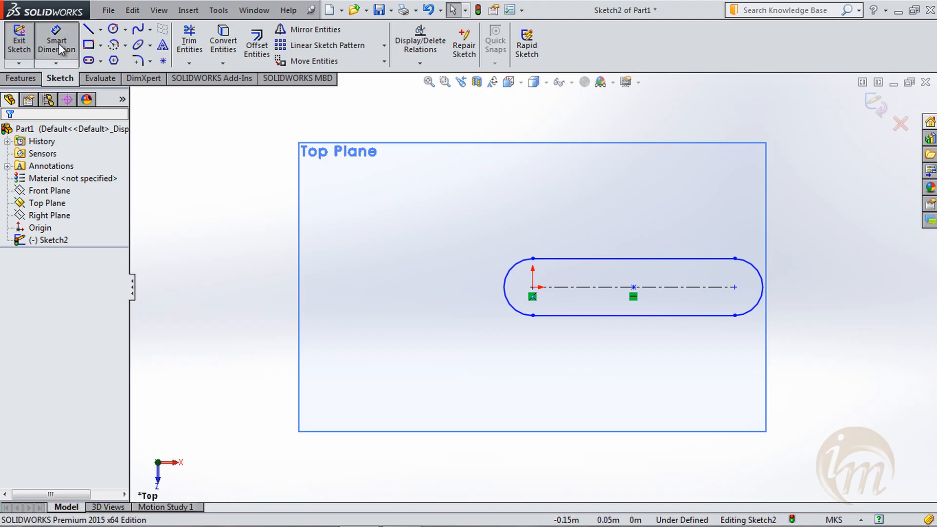
pyautogui.click(639, 314)
pyautogui.click(635, 343)
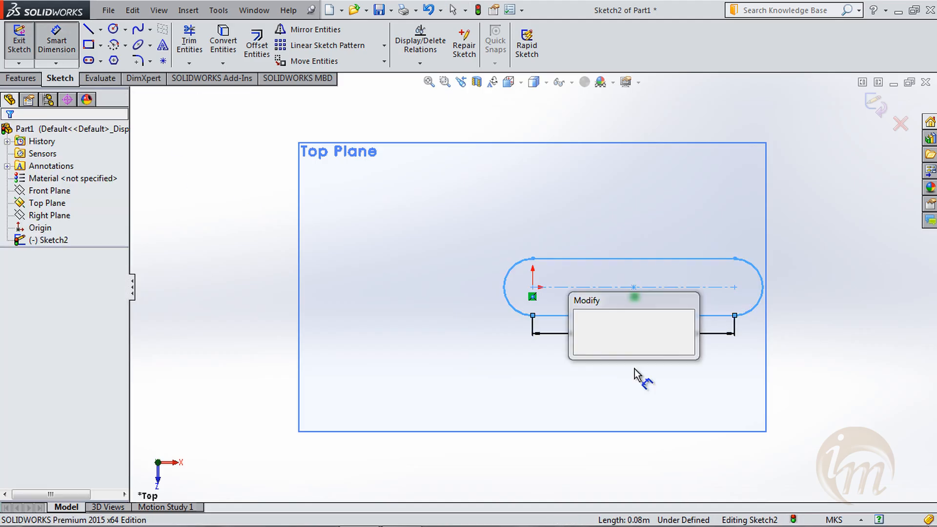
pyautogui.write('0.08')
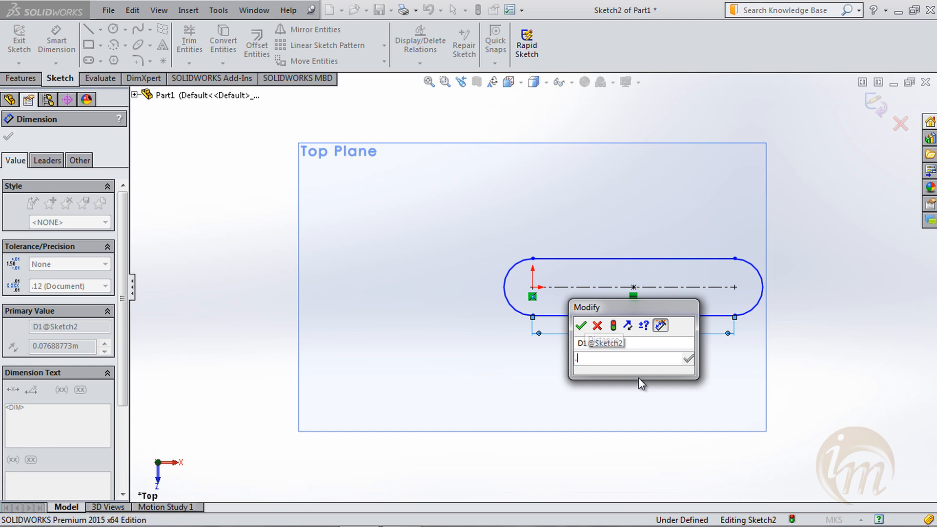
pyautogui.press('Return')
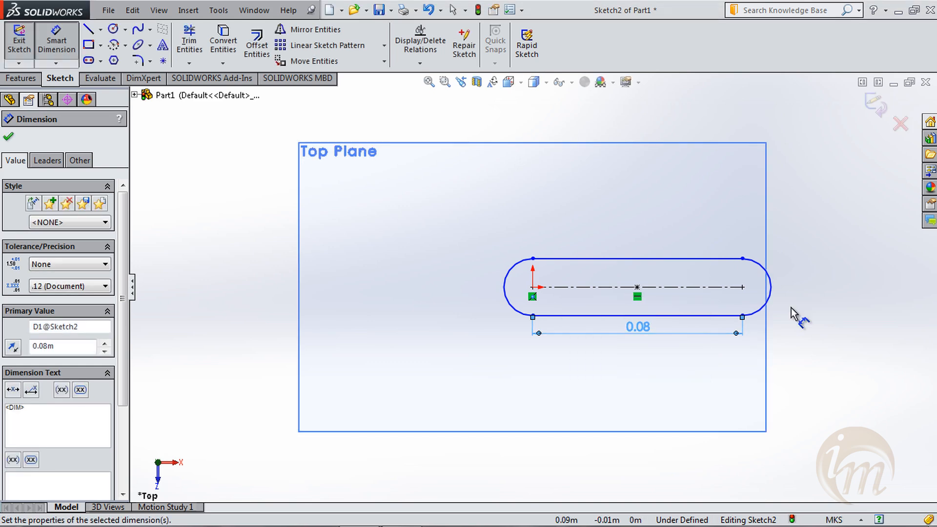
# Dimension the radius of the slot's right end arc to 0.01 m
pyautogui.click(762, 264)
pyautogui.click(789, 243)
pyautogui.write('.01')
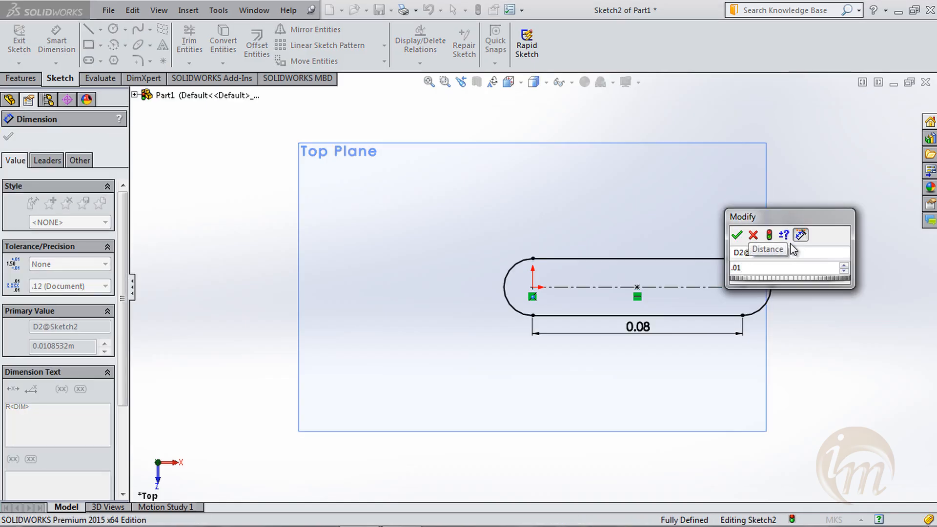
pyautogui.press('Return')
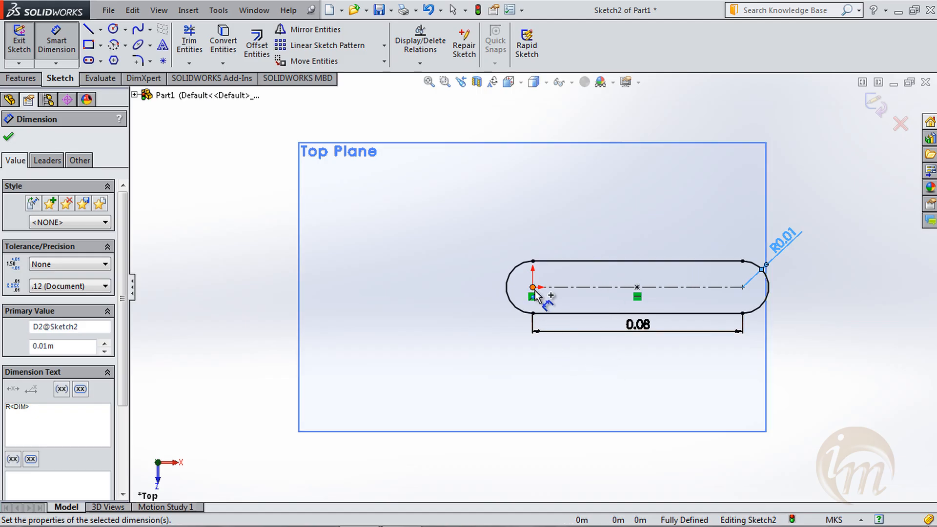
pyautogui.press('Escape')
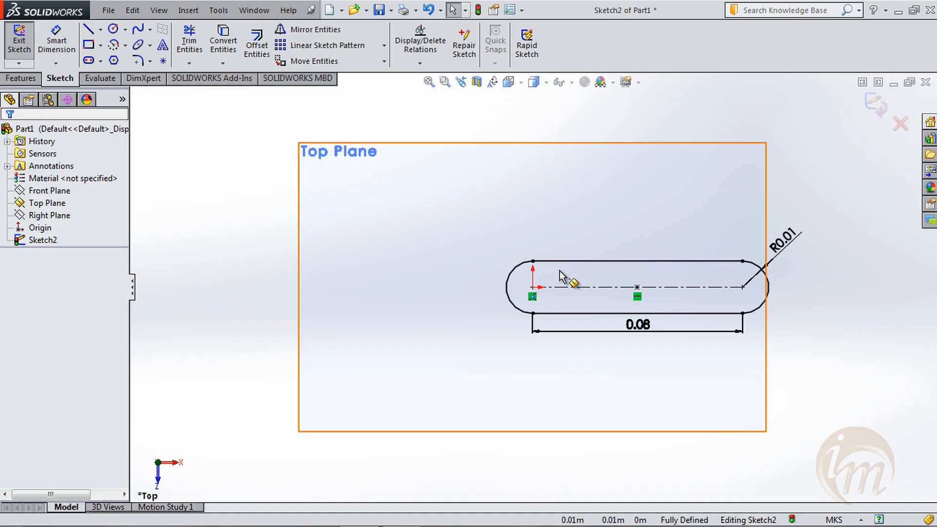
# Sketch a horizontal centerpoint straight slot left of the origin, about 0.075 m between centers and about 0.026 m wide
pyautogui.scroll(-1, 559, 270)
pyautogui.scroll(2, 559, 271)
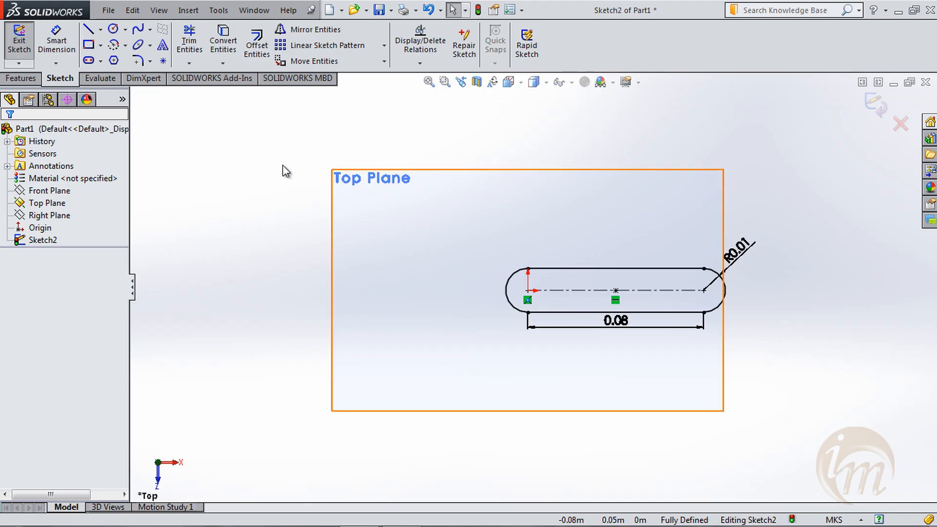
pyautogui.click(101, 62)
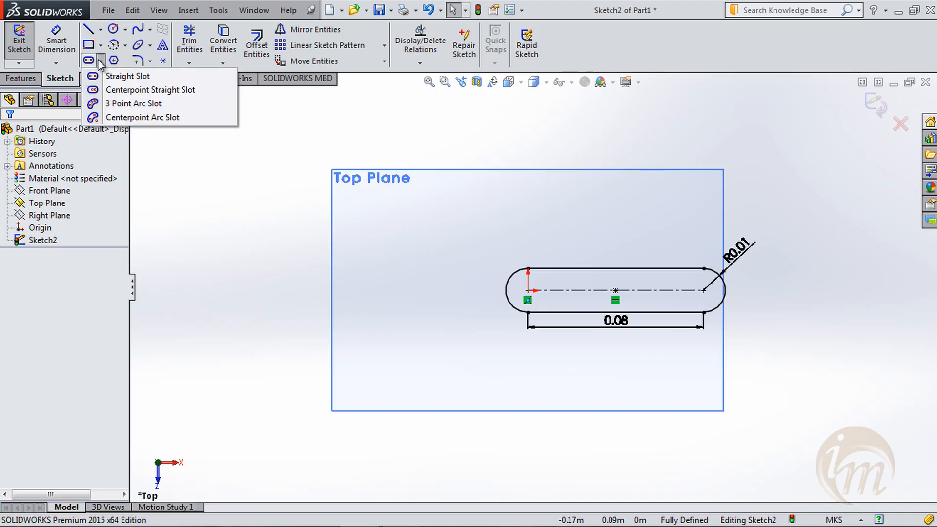
pyautogui.click(112, 91)
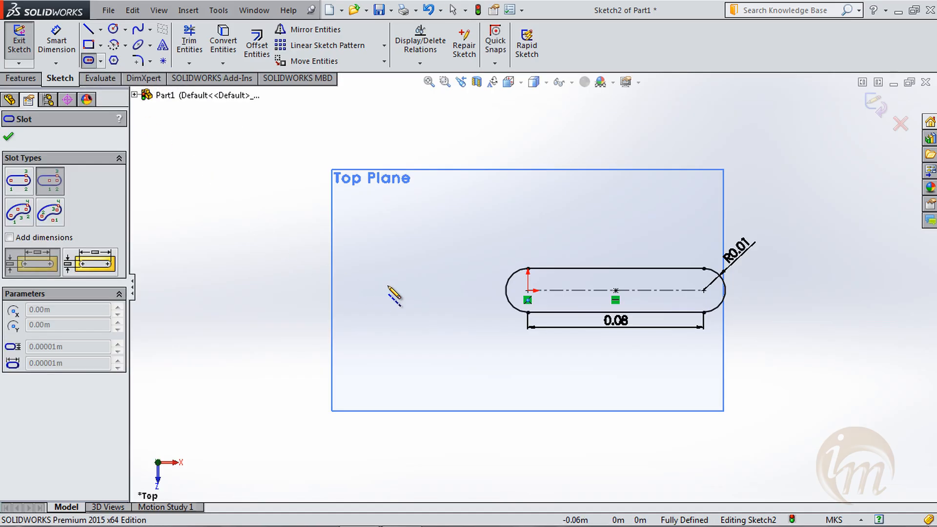
pyautogui.click(316, 268)
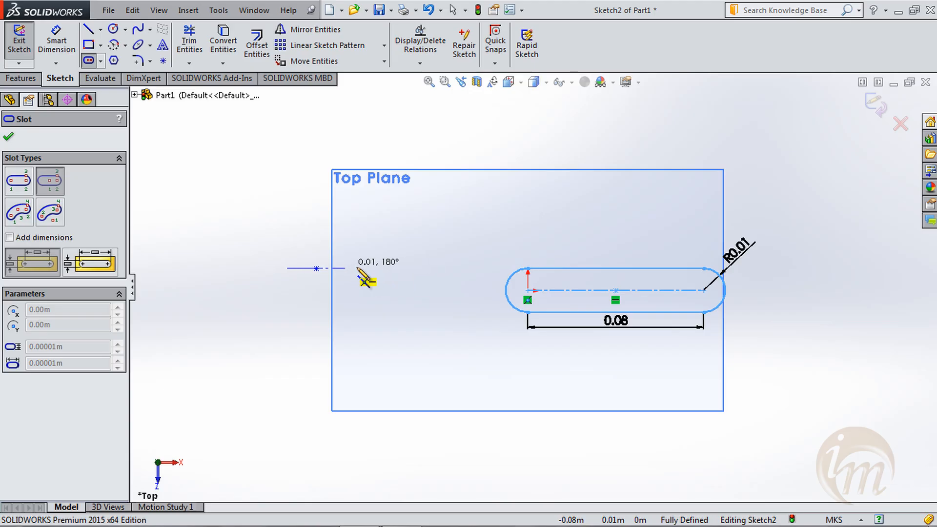
pyautogui.click(399, 268)
pyautogui.press('Escape')
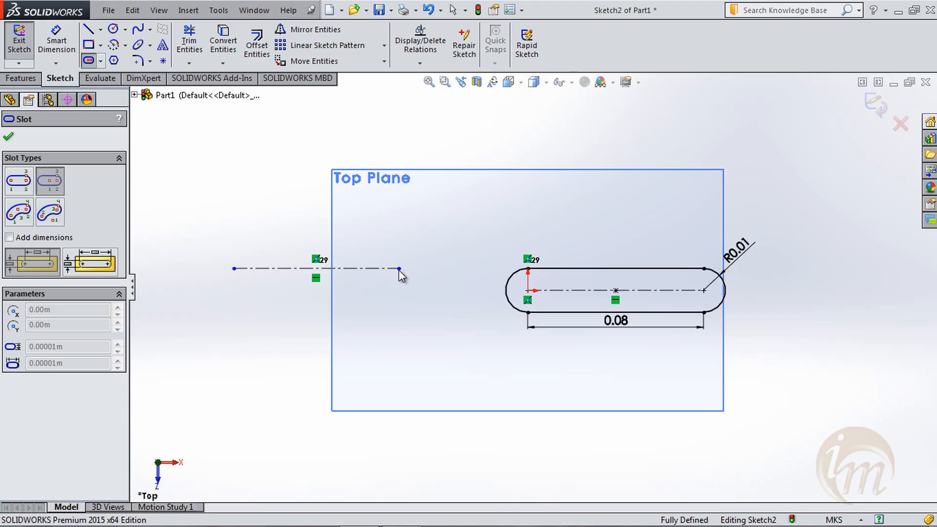
pyautogui.click(404, 245)
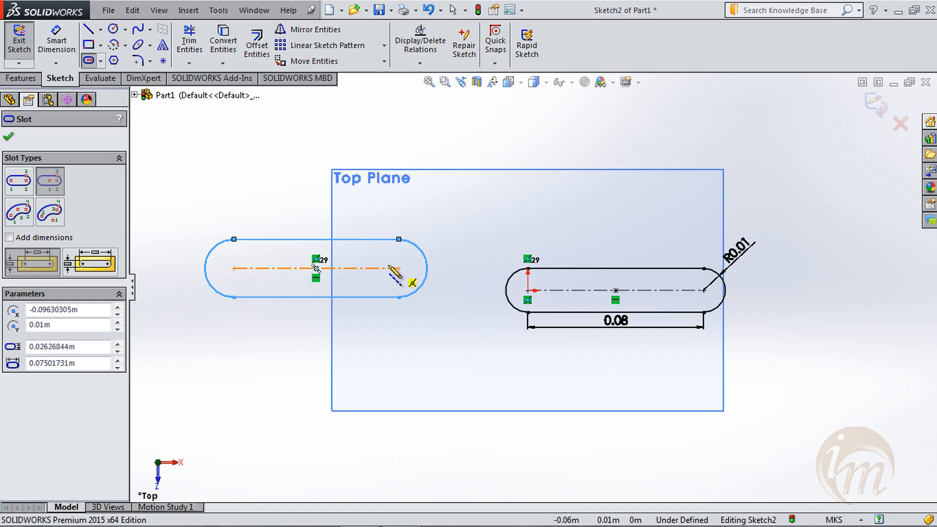
pyautogui.press('Escape')
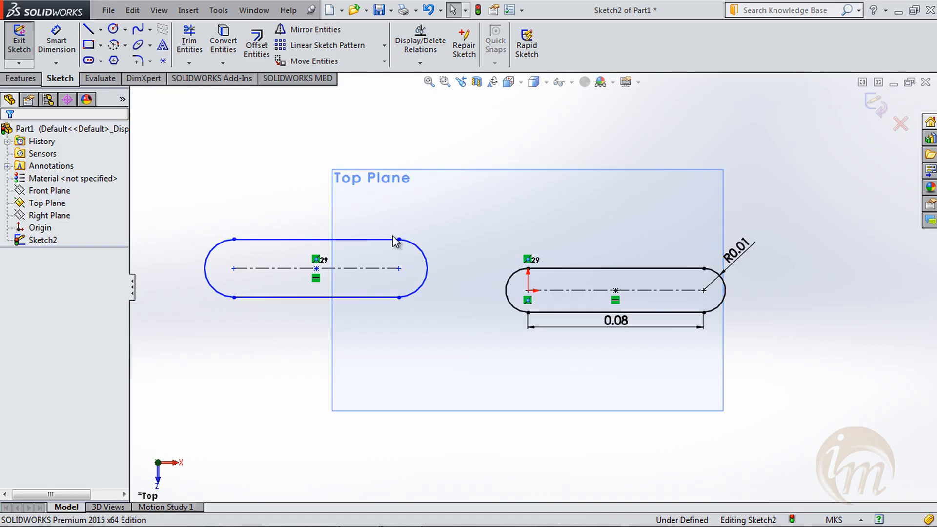
# Sketch an upward-bowed 3 point arc slot above the dimensioned slot, about 0.06 m in radius, 106° in angle and 0.019 m wide
pyautogui.click(89, 60)
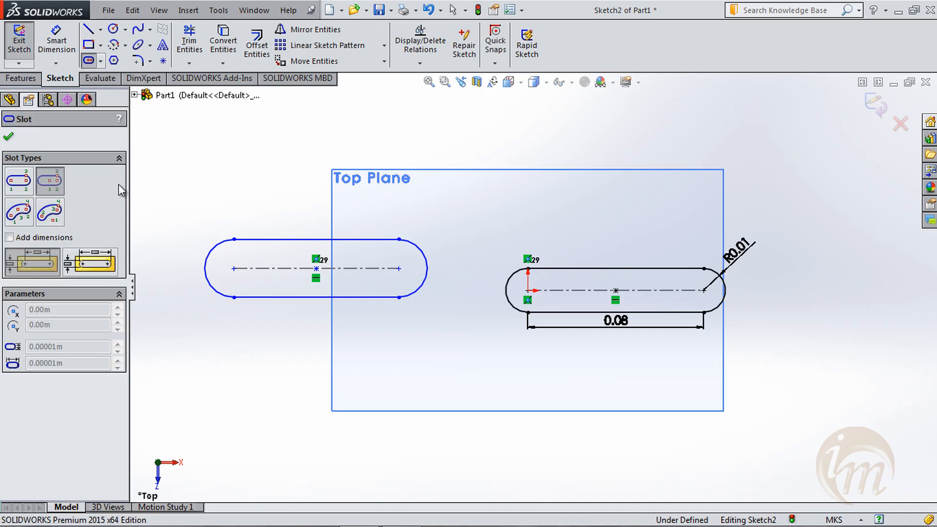
pyautogui.click(24, 211)
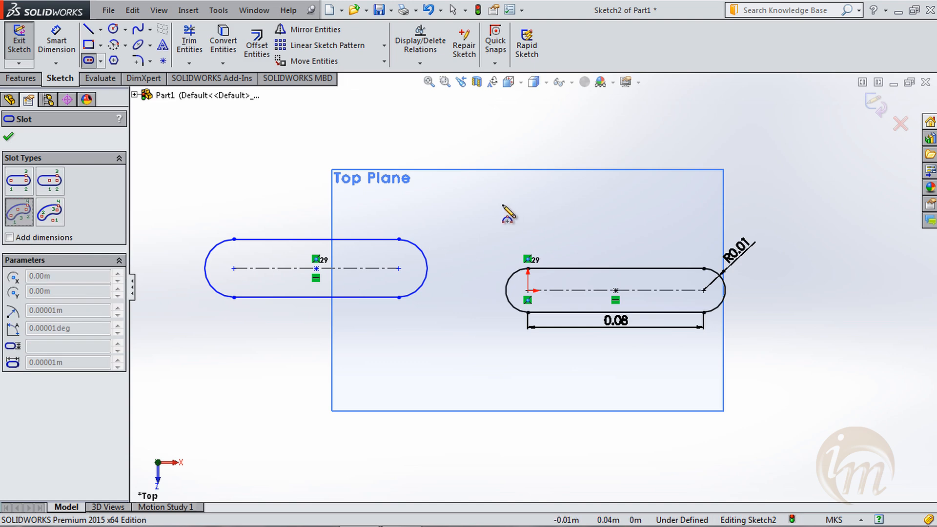
pyautogui.click(485, 209)
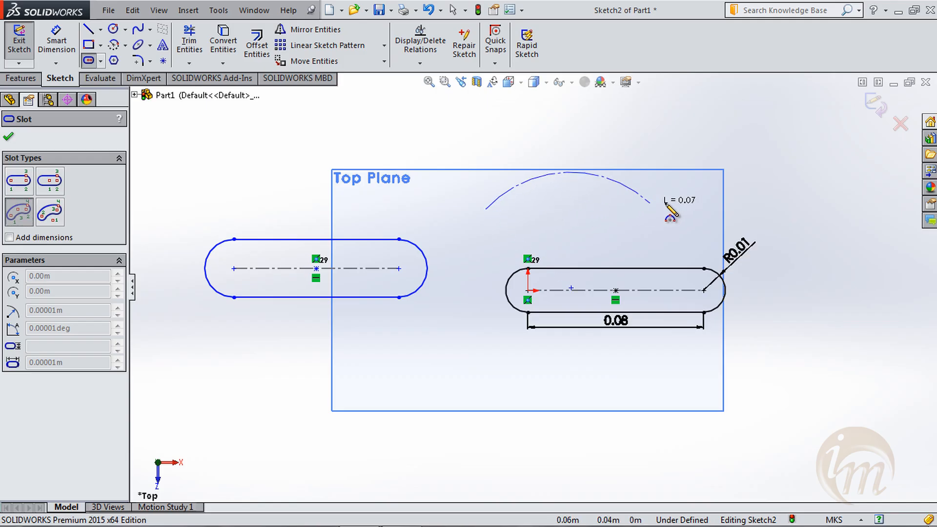
pyautogui.click(698, 209)
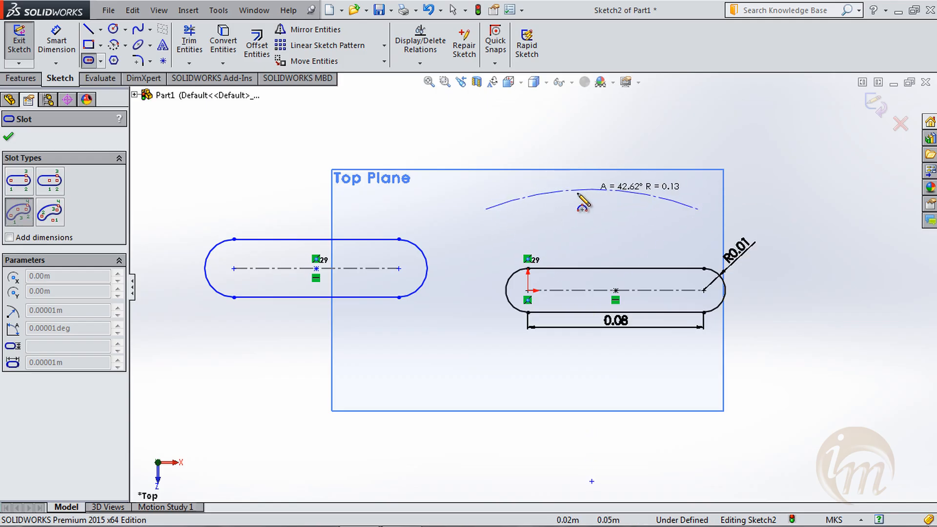
pyautogui.click(584, 157)
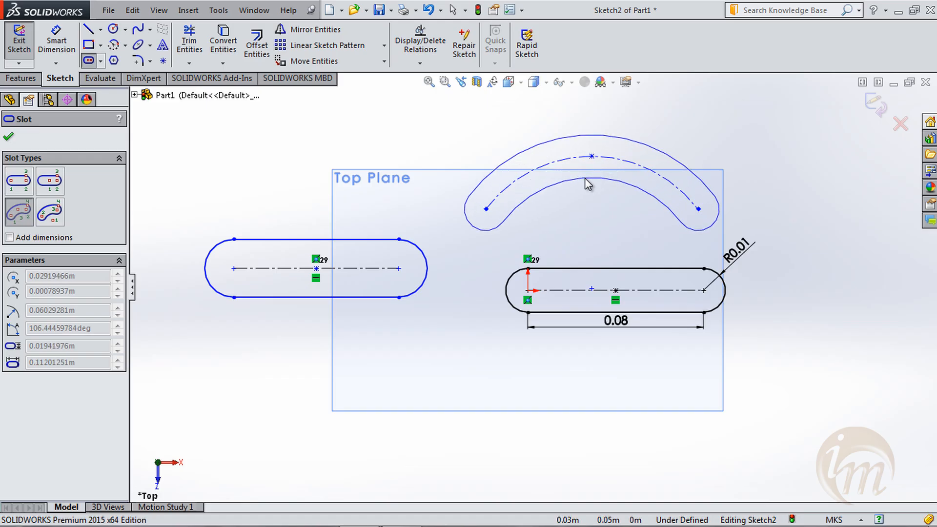
pyautogui.click(585, 178)
pyautogui.press('Escape')
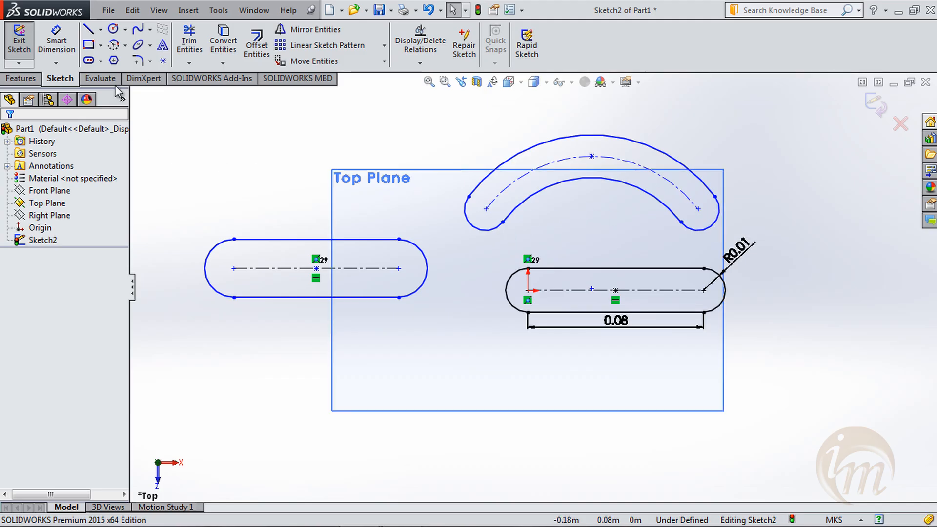
# Start a centerpoint arc slot
pyautogui.click(89, 60)
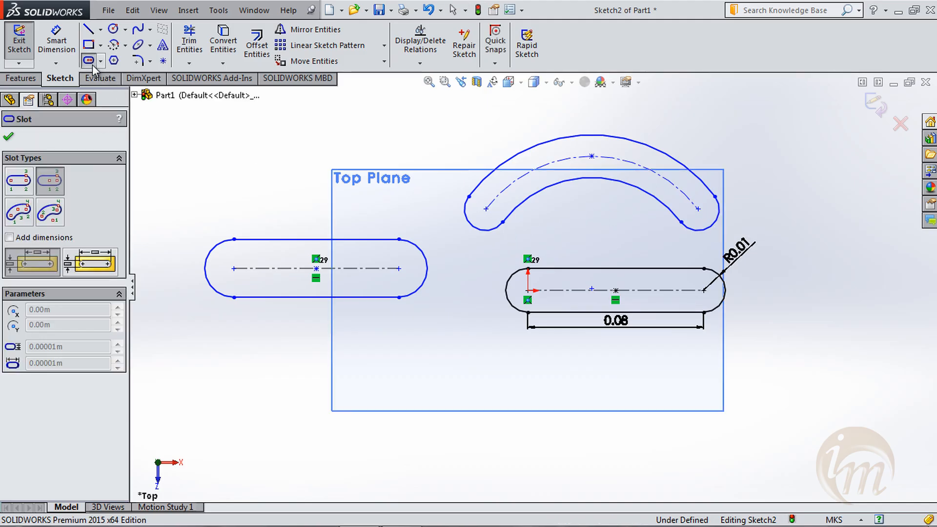
pyautogui.click(50, 212)
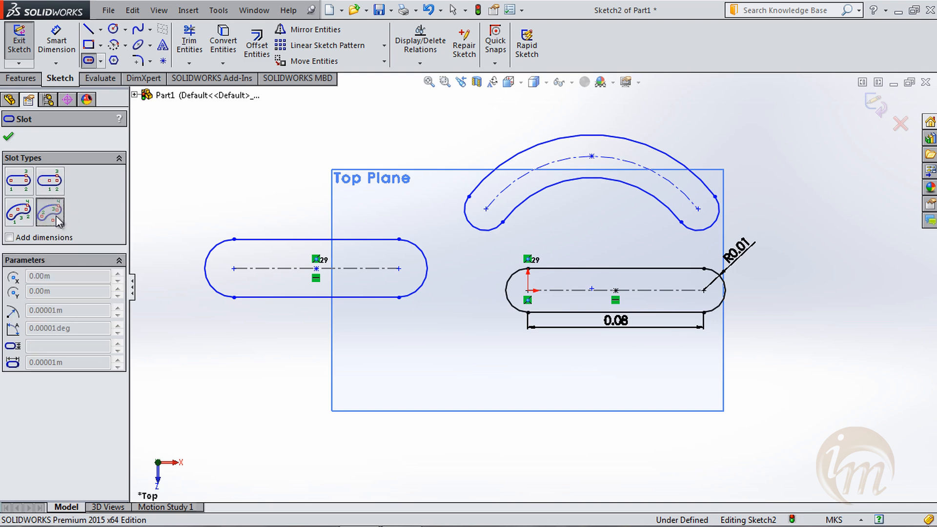
# Sketch a centerpoint arc slot right of and below the dimensioned slot, about 0.04 m arc radius, 253° sweep and 0.02 m width
pyautogui.click(815, 421)
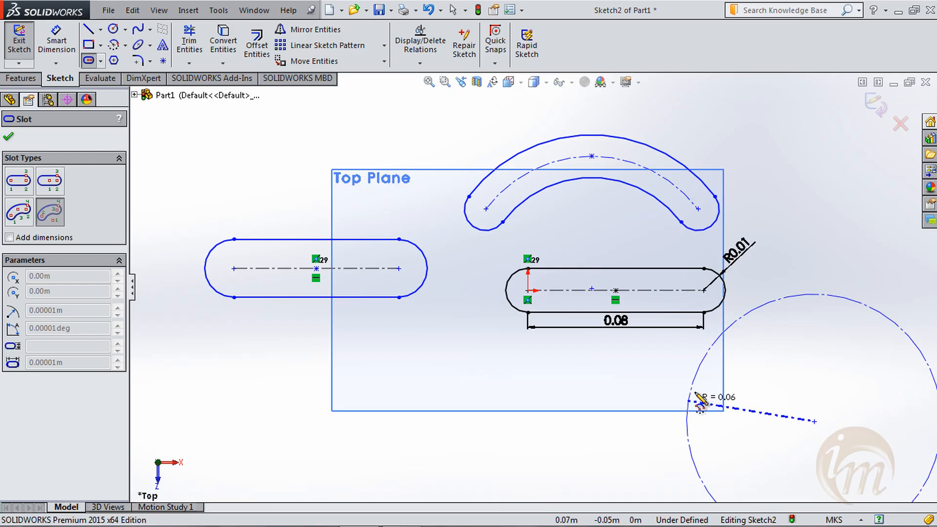
pyautogui.click(726, 421)
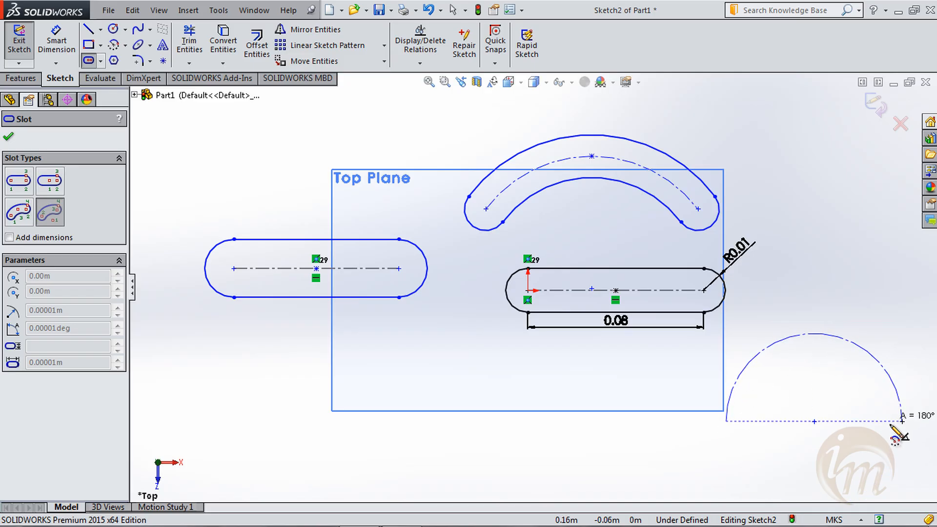
pyautogui.click(837, 493)
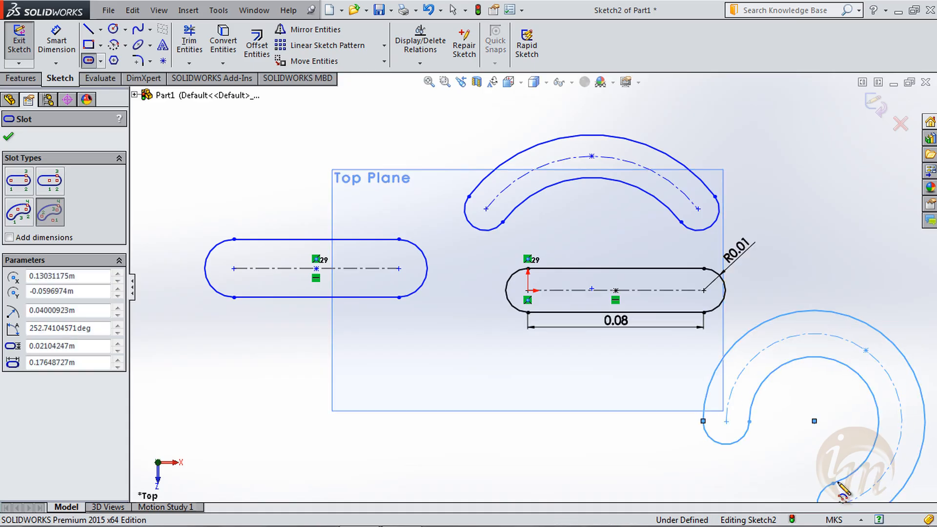
pyautogui.moveTo(769, 268); pyautogui.dragTo(756, 244, button='middle')
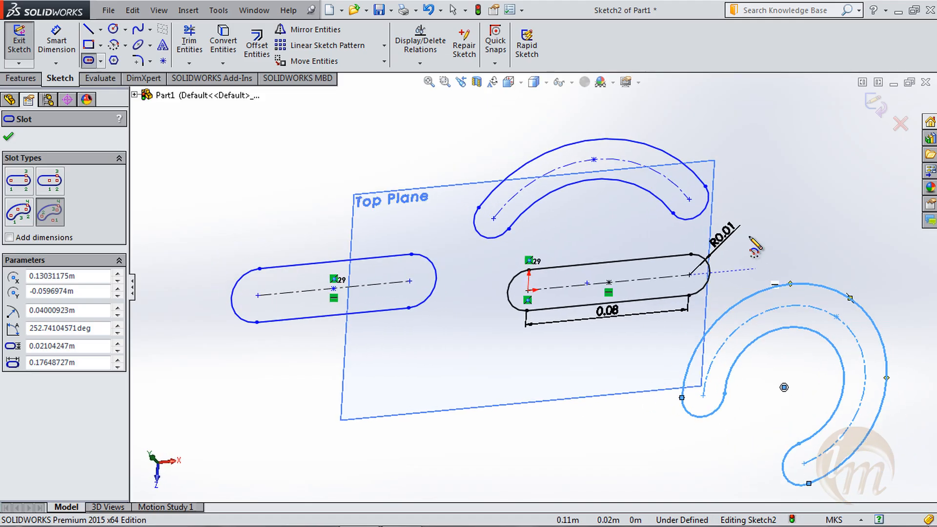
pyautogui.press('space')
pyautogui.click(798, 316)
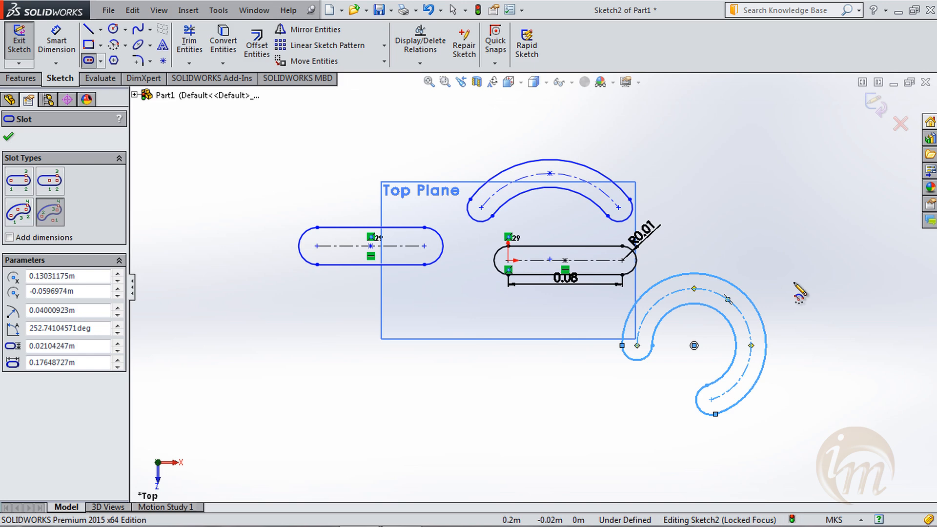
pyautogui.press('Escape')
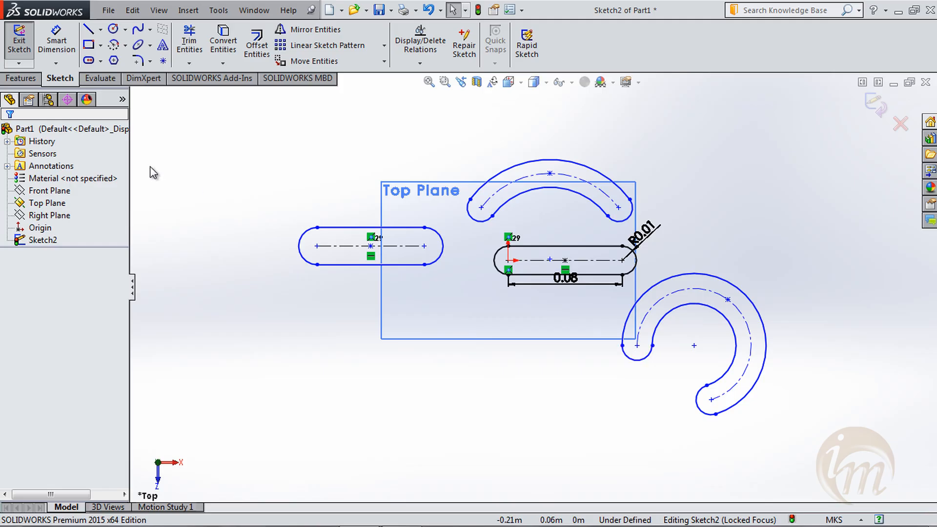
# Sketch a horizontal straight slot with automatic dimensions below the other slots, about 0.14 m center to center and 0.04 m wide
pyautogui.click(88, 60)
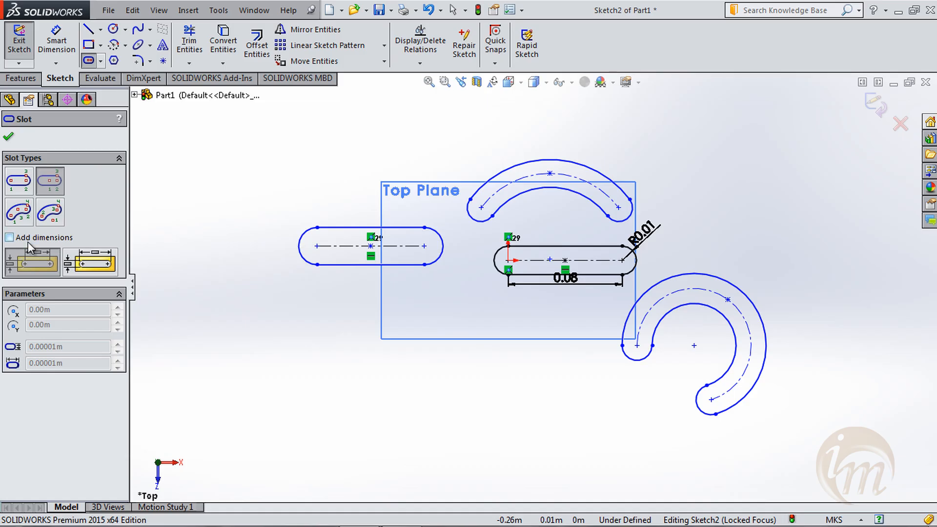
pyautogui.click(19, 181)
pyautogui.click(31, 238)
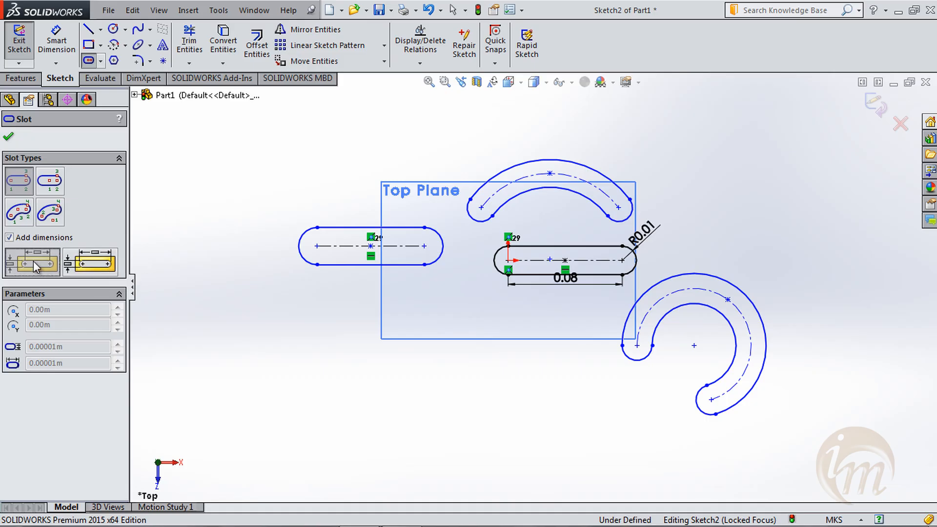
pyautogui.click(245, 406)
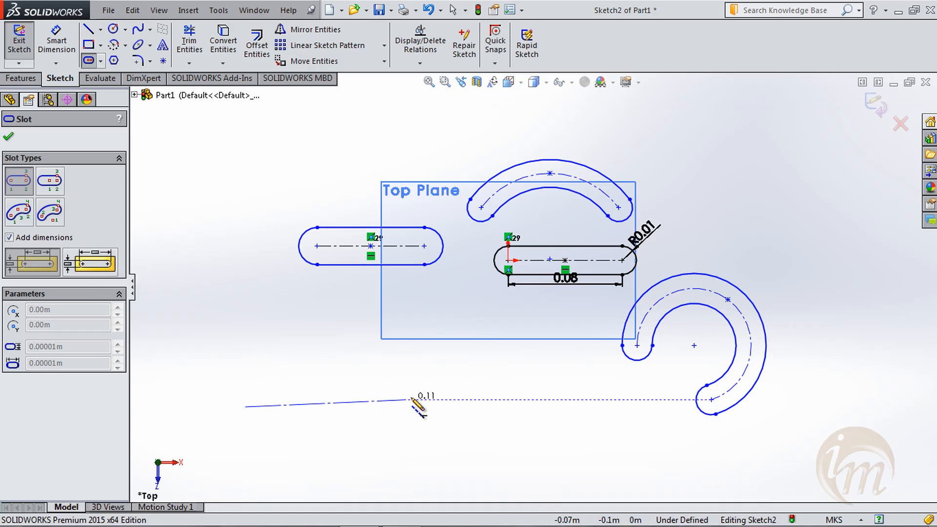
pyautogui.click(439, 406)
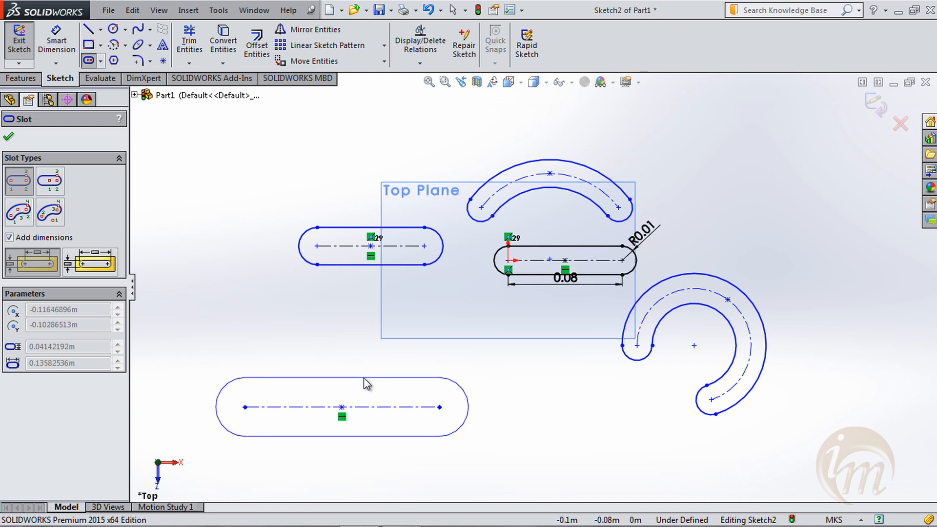
pyautogui.click(363, 377)
pyautogui.press('Escape')
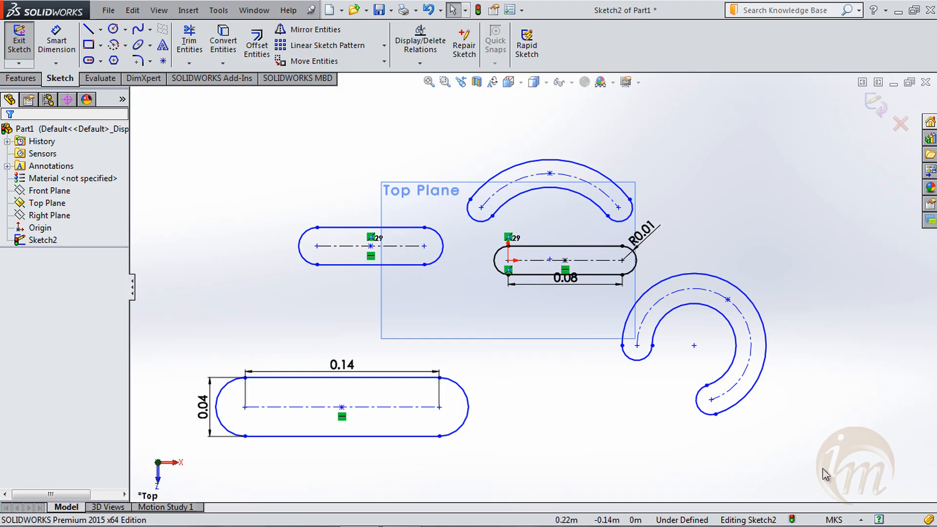
# Delete all the slots together with their dimensions from the sketch
pyautogui.moveTo(822, 471)
pyautogui.mouseDown()
pyautogui.moveTo(291, 147)
pyautogui.moveTo(209, 143)
pyautogui.mouseUp()
pyautogui.press('Delete')
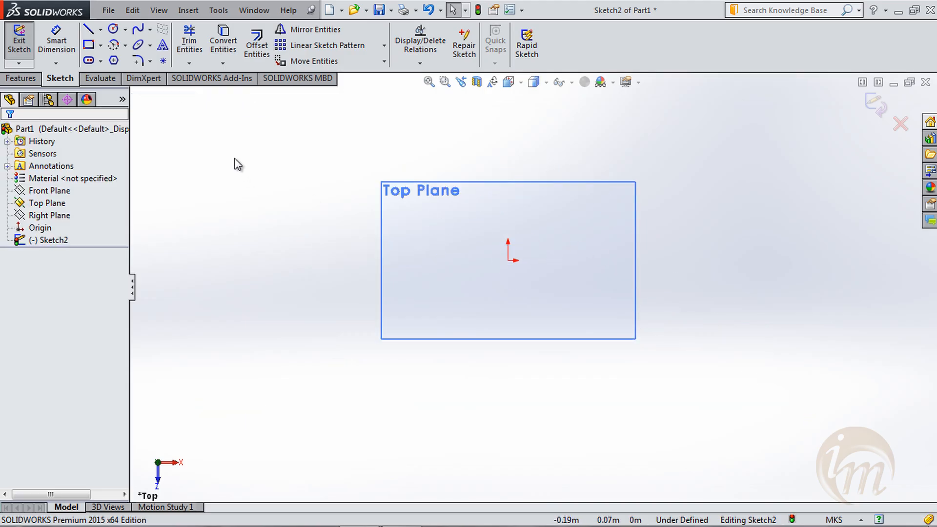
# Sketch a center-defined circle at the origin and set its radius to 10 m
pyautogui.click(126, 30)
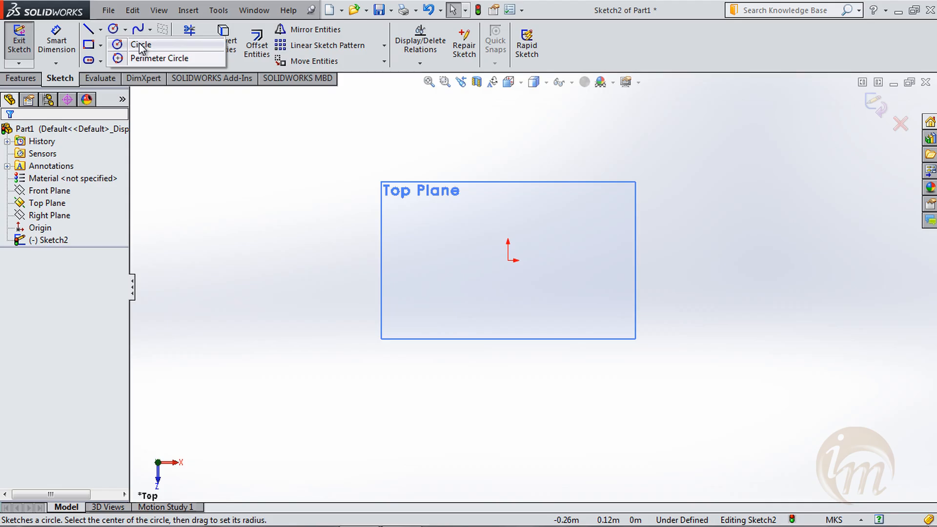
pyautogui.click(139, 45)
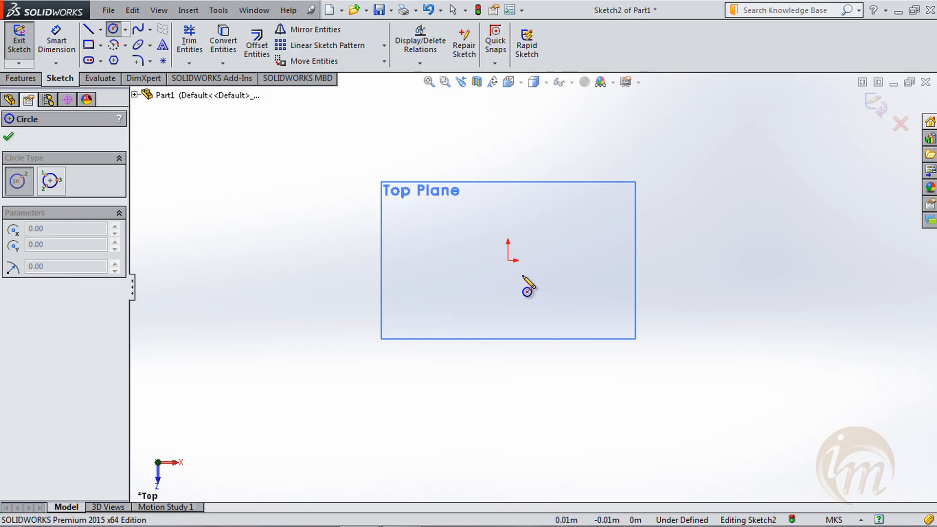
pyautogui.click(508, 260)
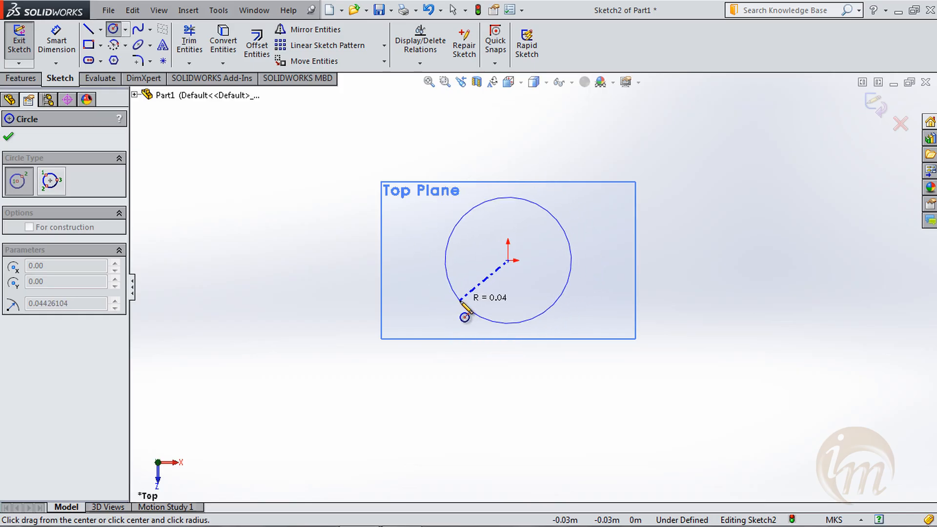
pyautogui.click(463, 304)
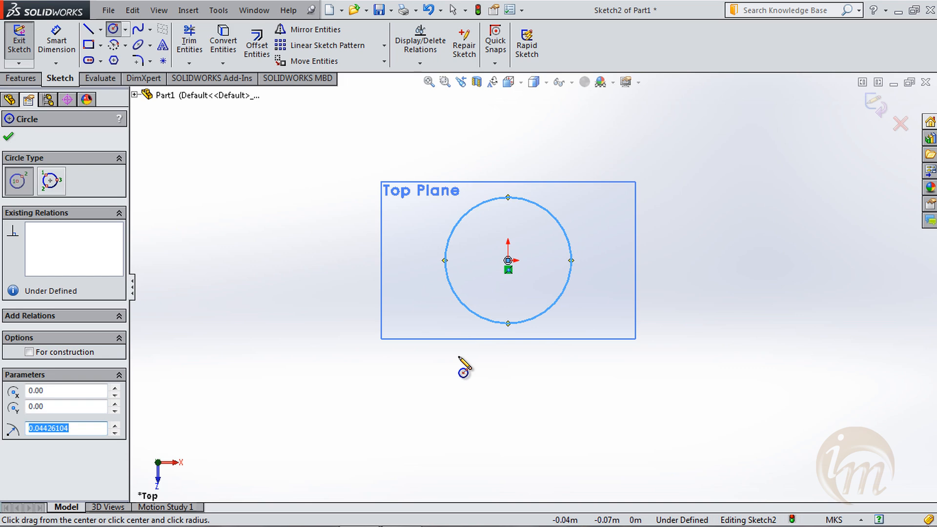
pyautogui.write('10')
pyautogui.press('Return')
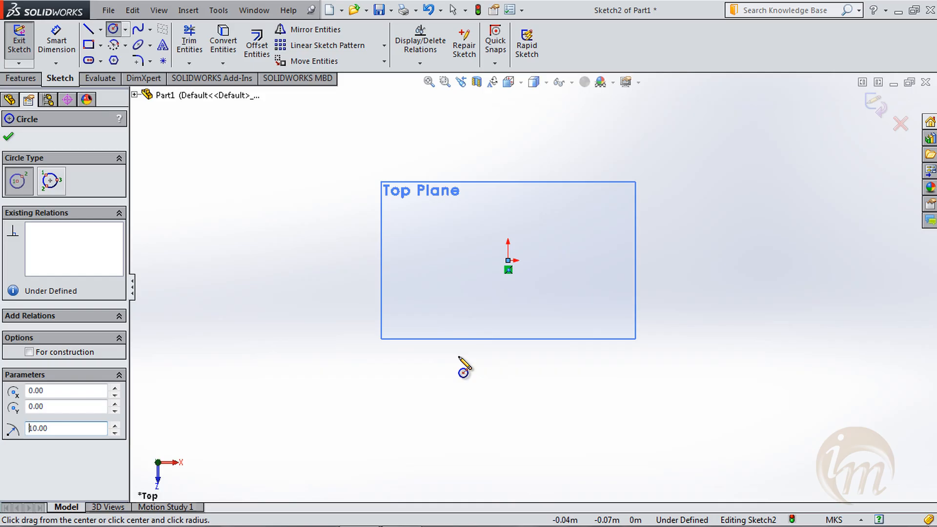
pyautogui.press('Escape')
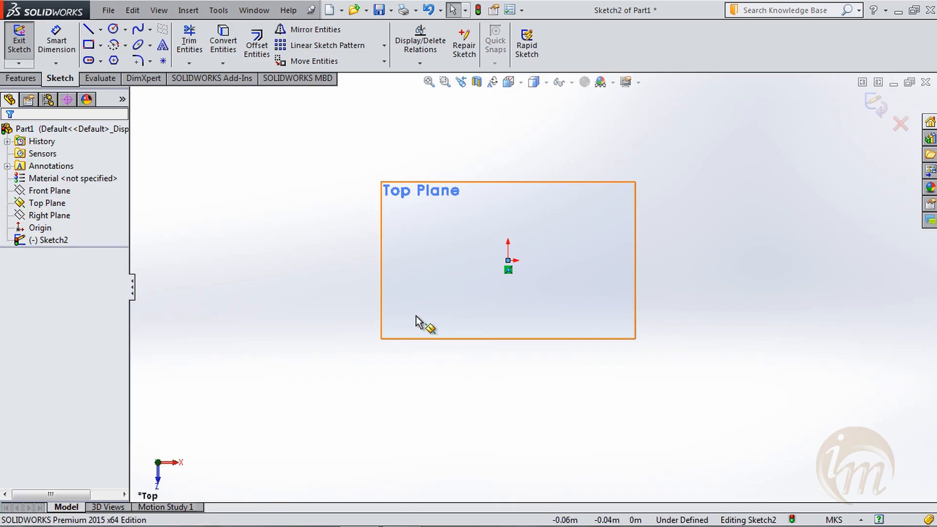
# Add a diameter dimension to the circle with Smart Dimension and set it to 10 m
pyautogui.click(429, 82)
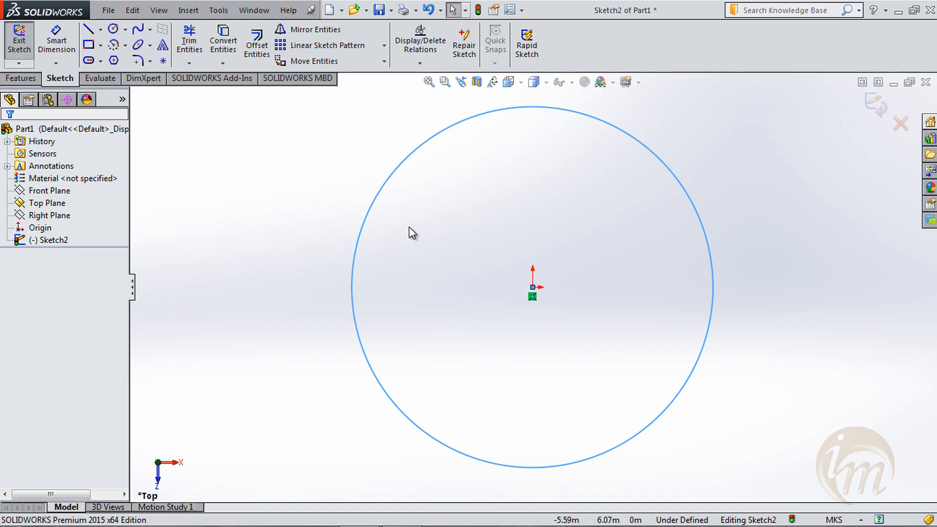
pyautogui.scroll(-1, 420, 269)
pyautogui.scroll(2, 418, 268)
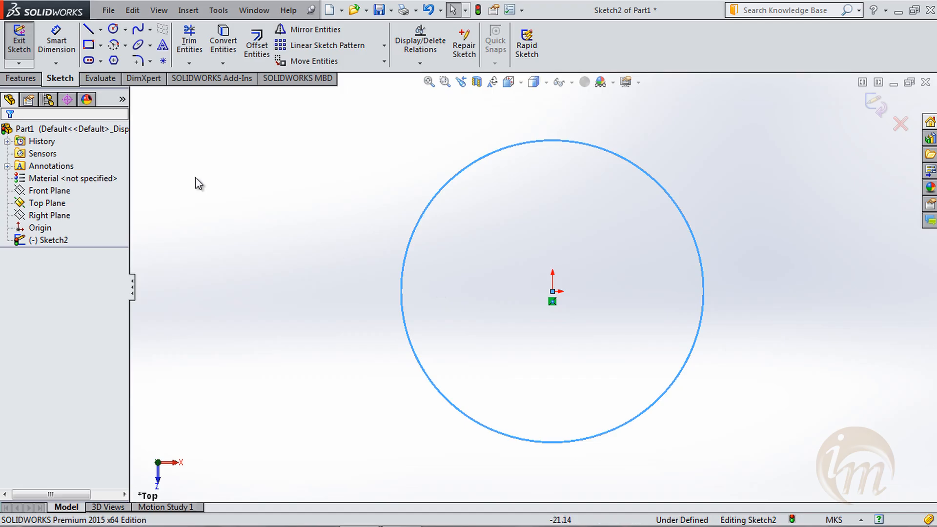
pyautogui.click(57, 39)
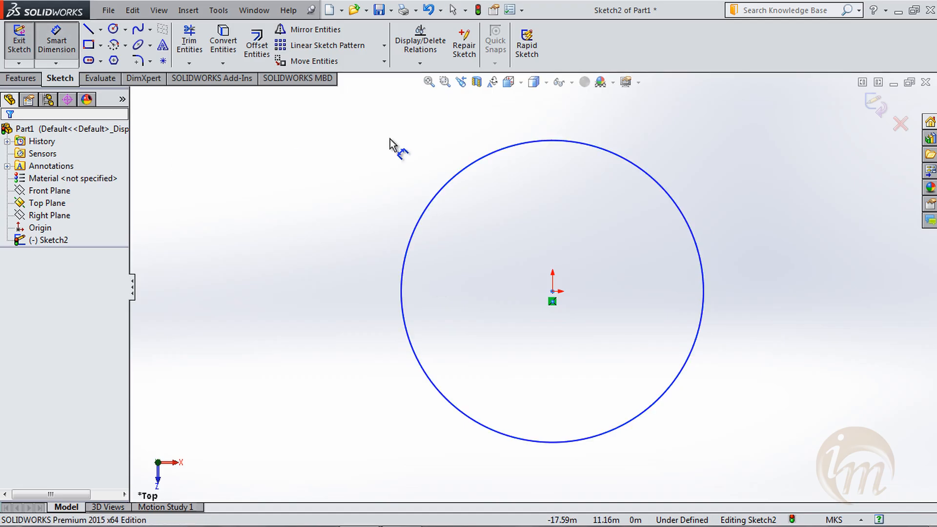
pyautogui.click(450, 181)
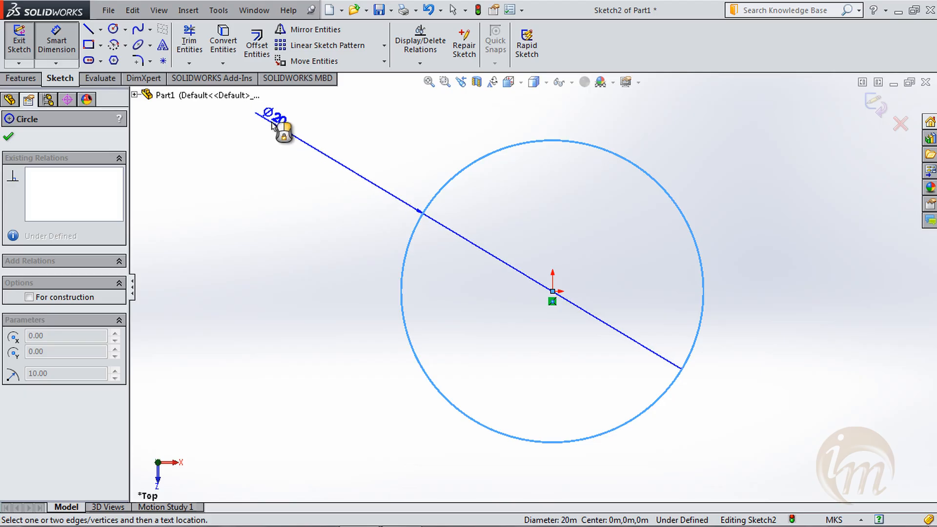
pyautogui.click(290, 131)
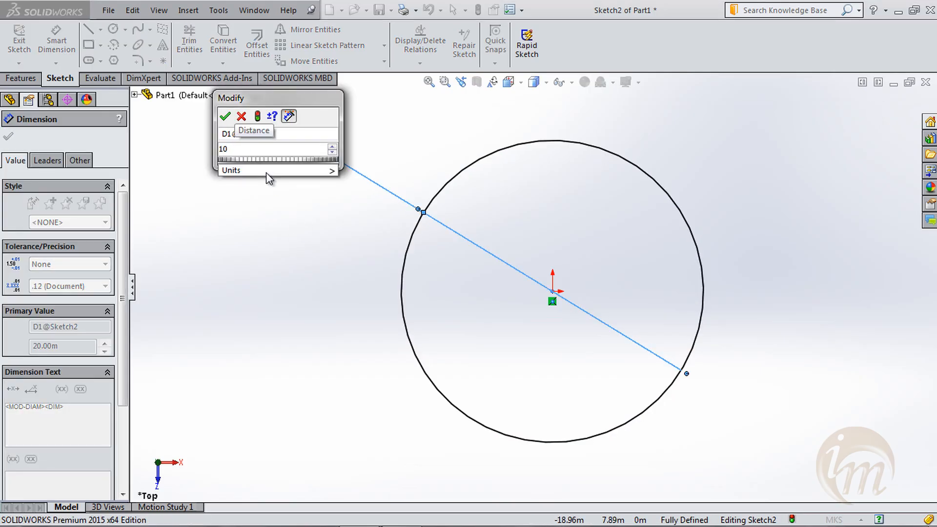
pyautogui.press('Return')
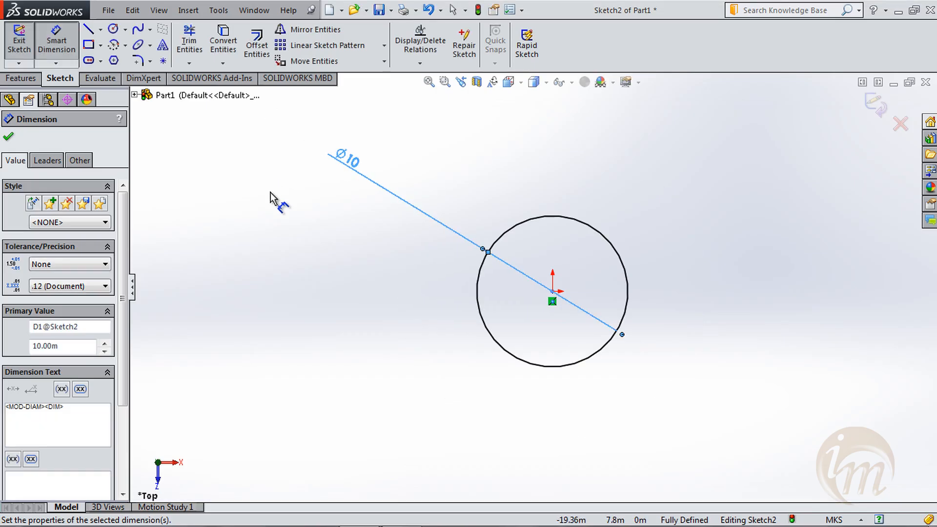
pyautogui.press('Escape')
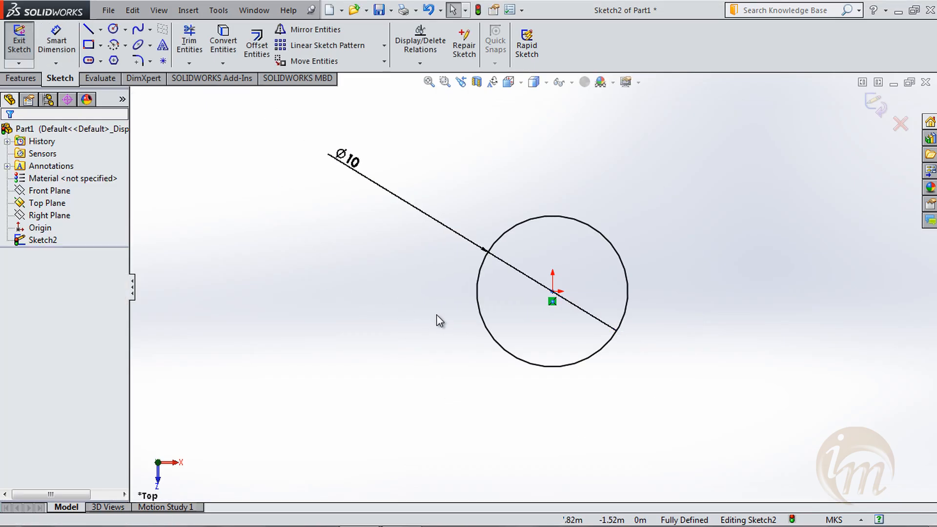
# Delete the diameter dimension from the circle
pyautogui.click(361, 175)
pyautogui.press('Escape')
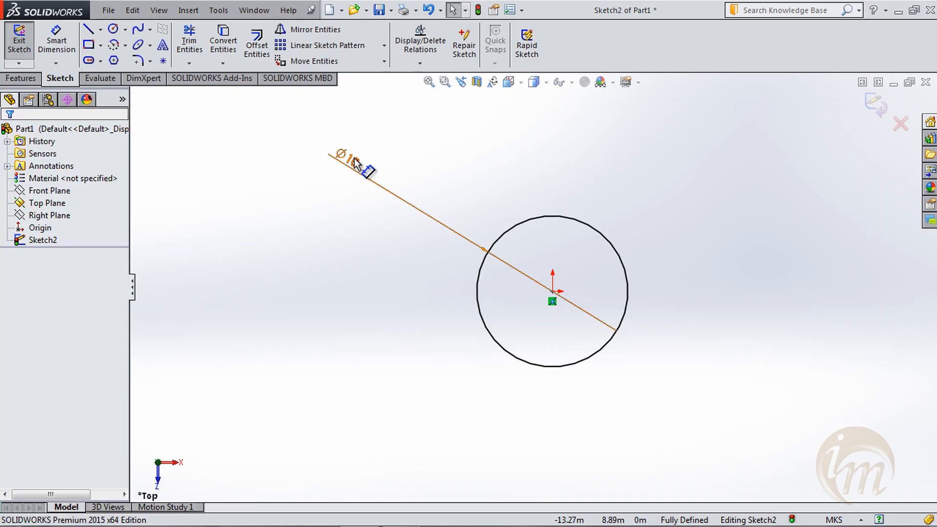
pyautogui.click(363, 170)
pyautogui.press('Delete')
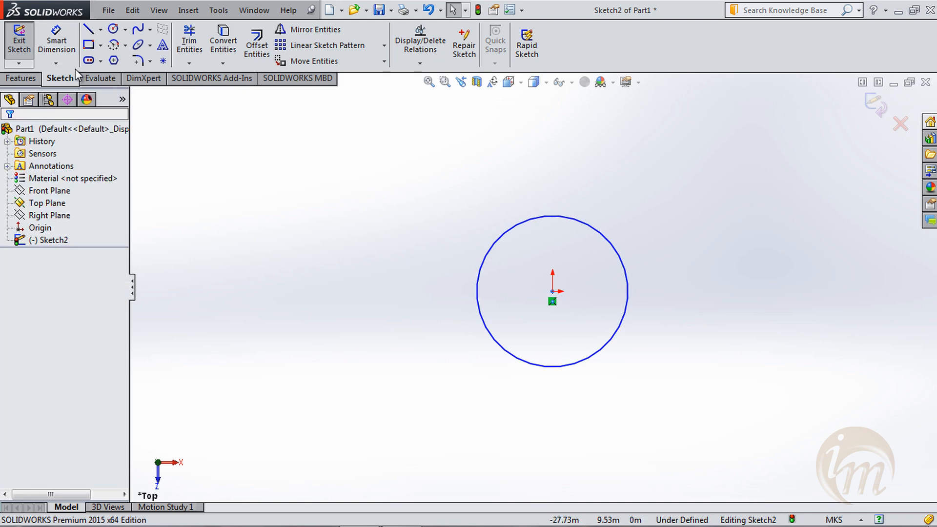
# Sketch a three-point perimeter circle of about 3.95 m radius left of the origin circle and make it construction geometry
pyautogui.click(125, 30)
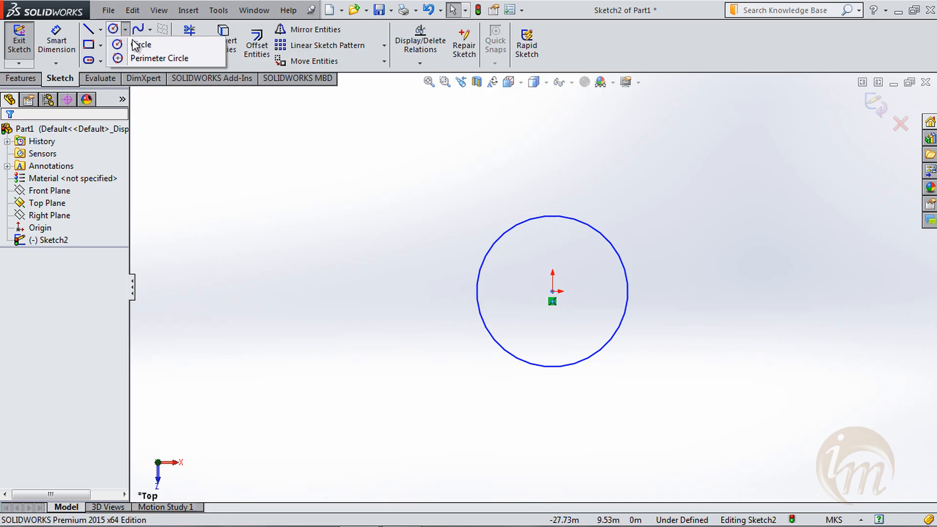
pyautogui.click(150, 58)
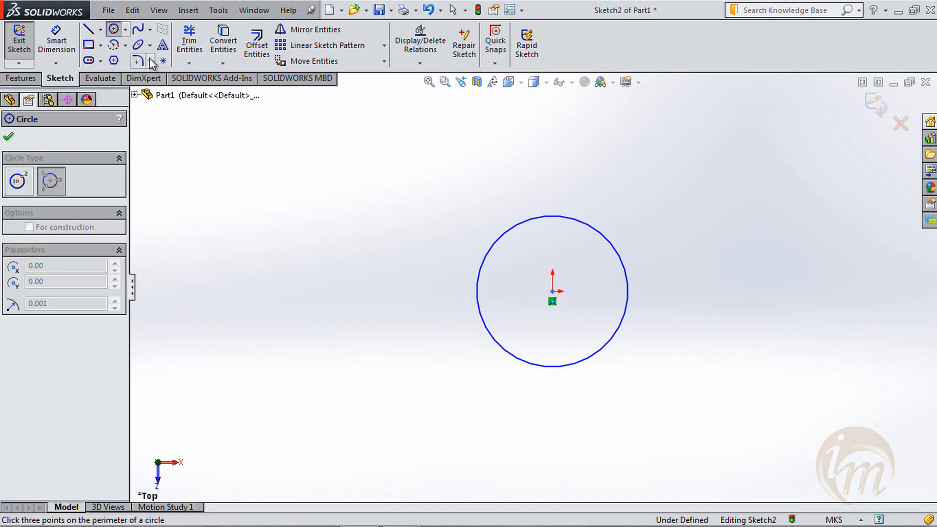
pyautogui.click(49, 184)
pyautogui.click(113, 32)
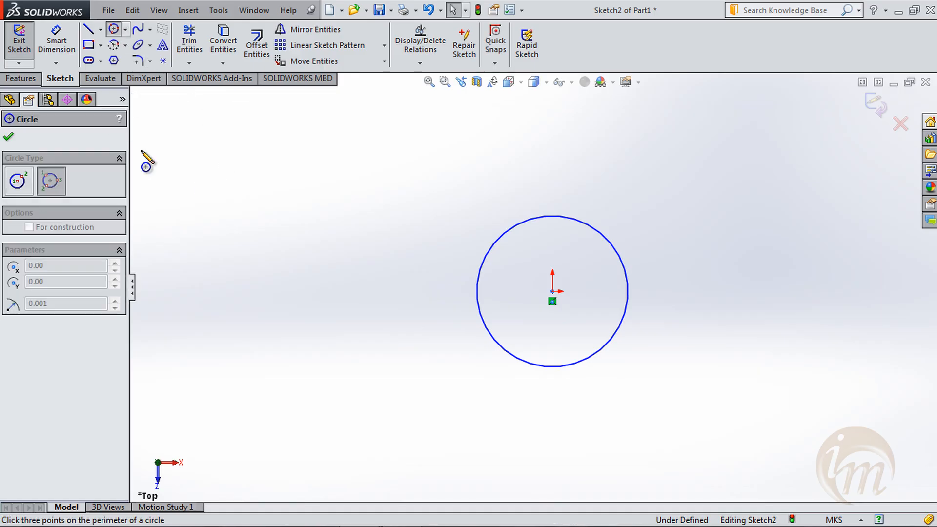
pyautogui.click(306, 316)
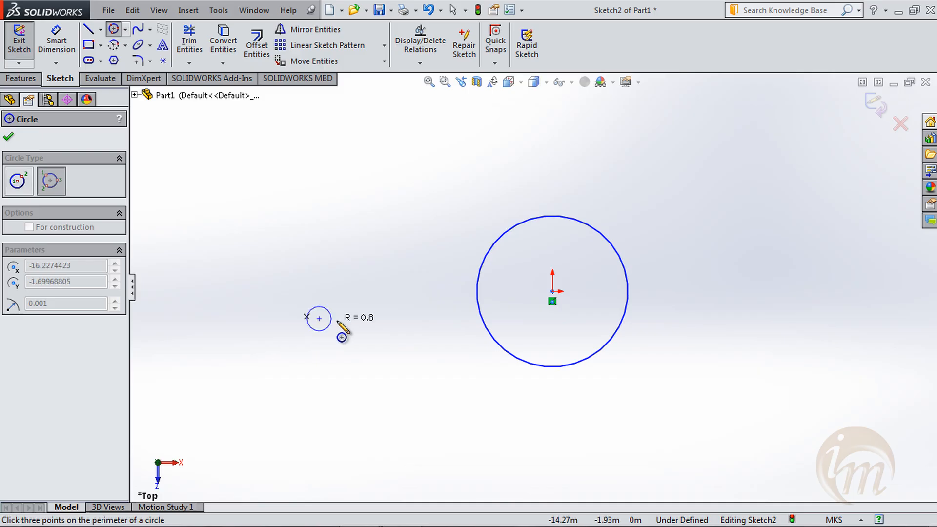
pyautogui.click(419, 310)
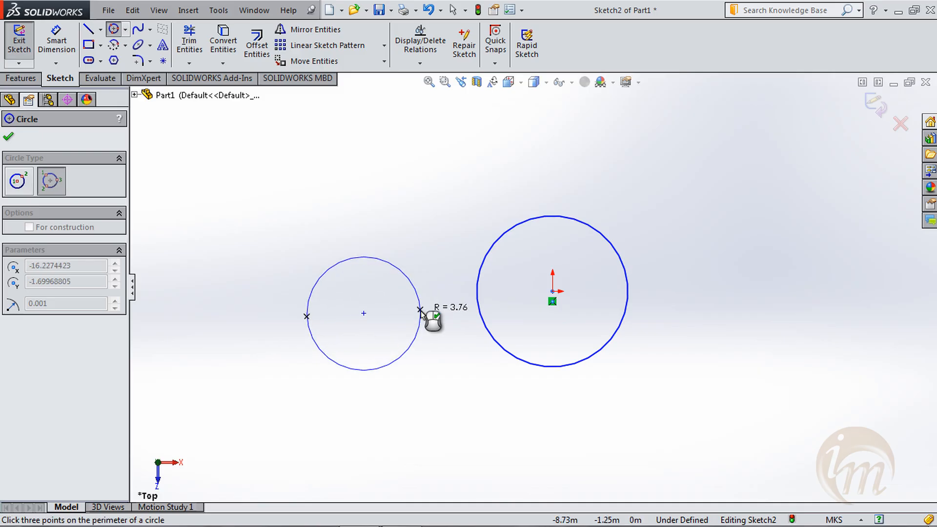
pyautogui.click(366, 236)
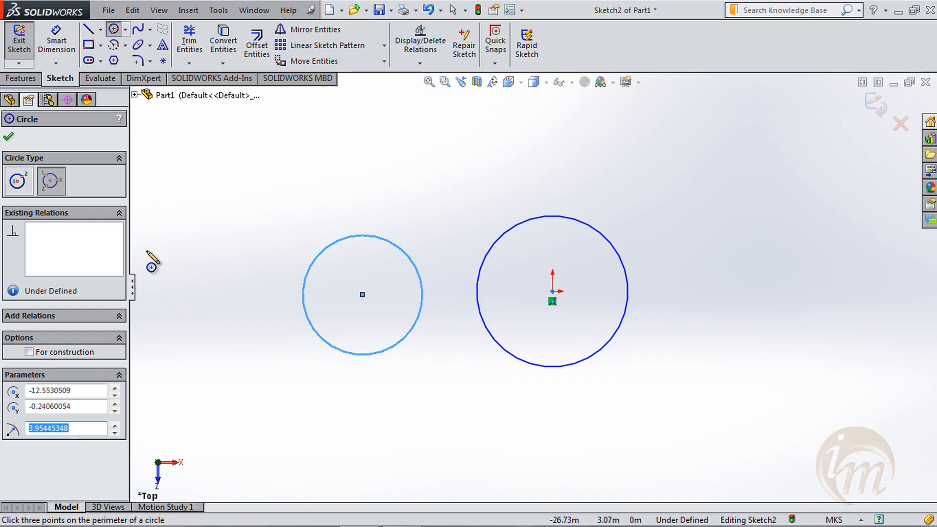
pyautogui.click(29, 351)
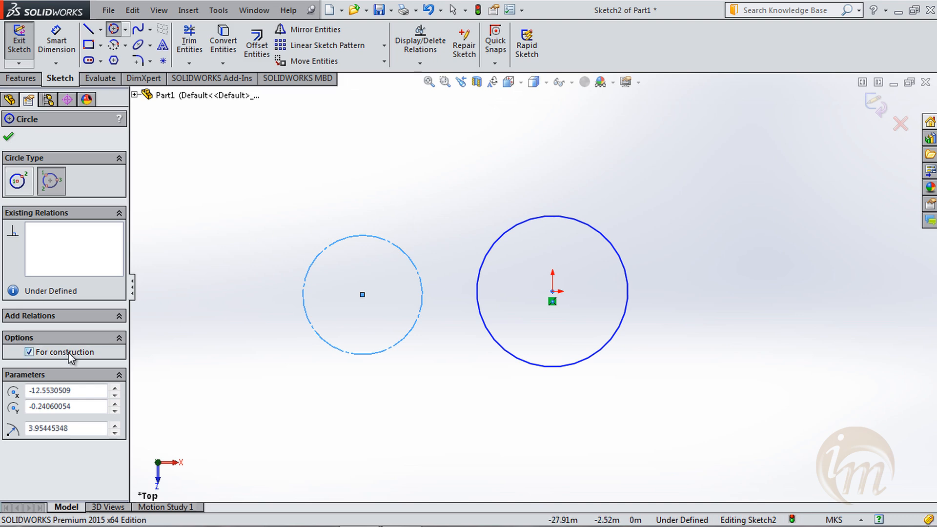
pyautogui.click(9, 137)
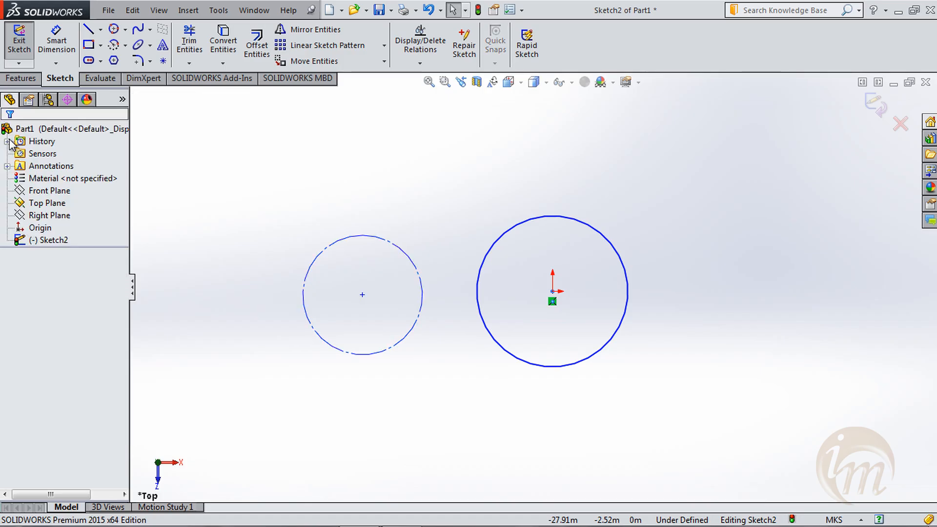
# Delete both circles from the sketch
pyautogui.keyDown('ctrl'); pyautogui.moveTo(433, 203); pyautogui.dragTo(463, 195, button='middle'); pyautogui.keyUp('ctrl')
pyautogui.moveTo(688, 398); pyautogui.dragTo(325, 167)
pyautogui.press('Delete')
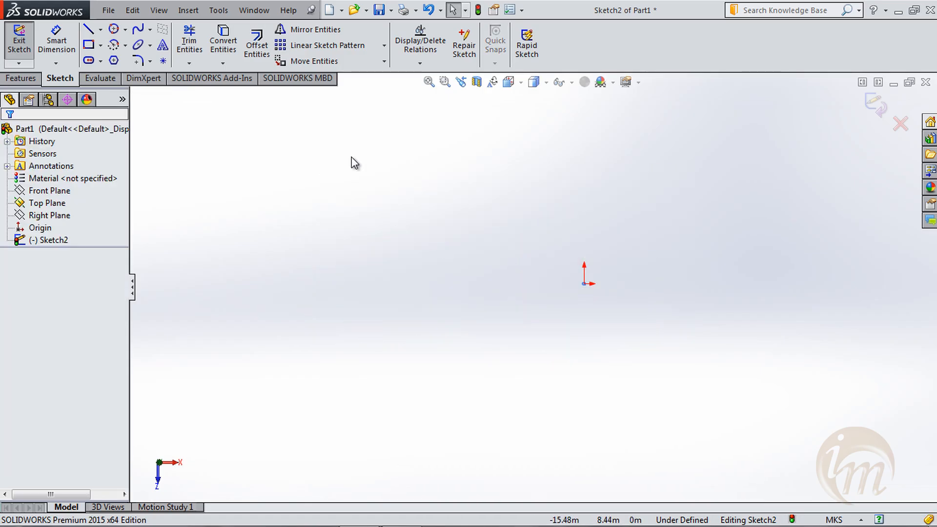
# Sketch a centerpoint arc of about 6.32 m radius centered on the origin, curving over the top of it
pyautogui.click(126, 45)
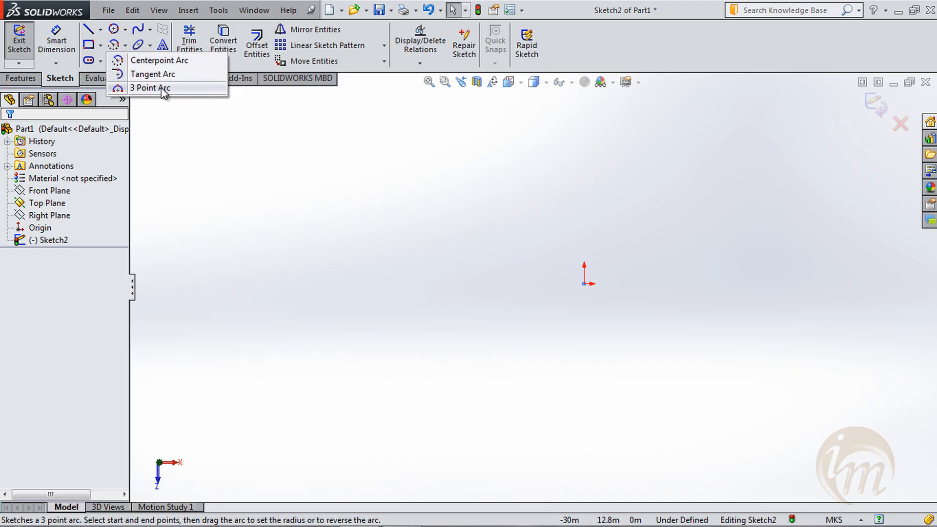
pyautogui.click(162, 63)
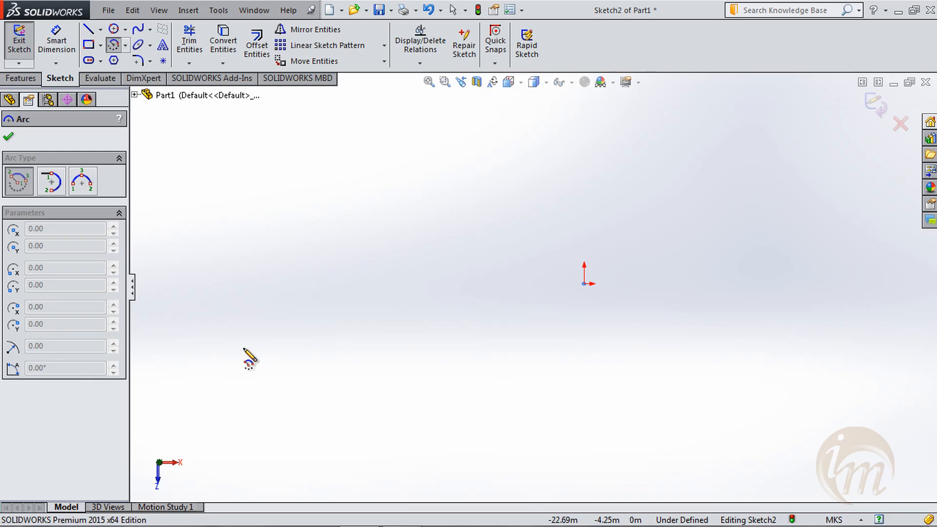
pyautogui.click(583, 283)
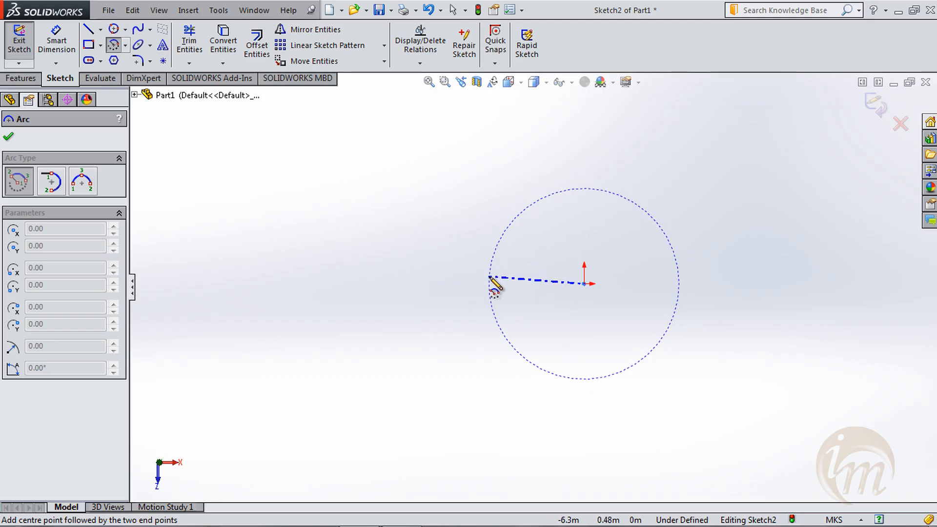
pyautogui.click(490, 277)
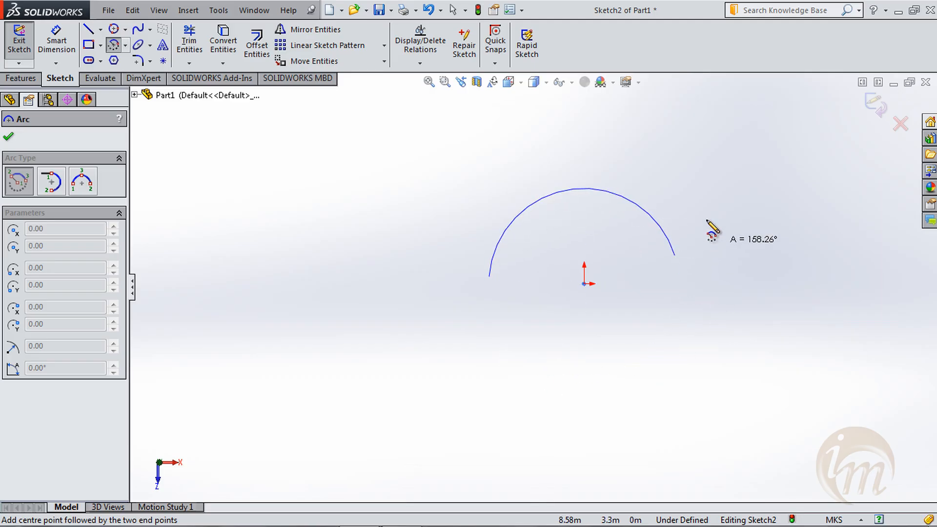
pyautogui.click(648, 188)
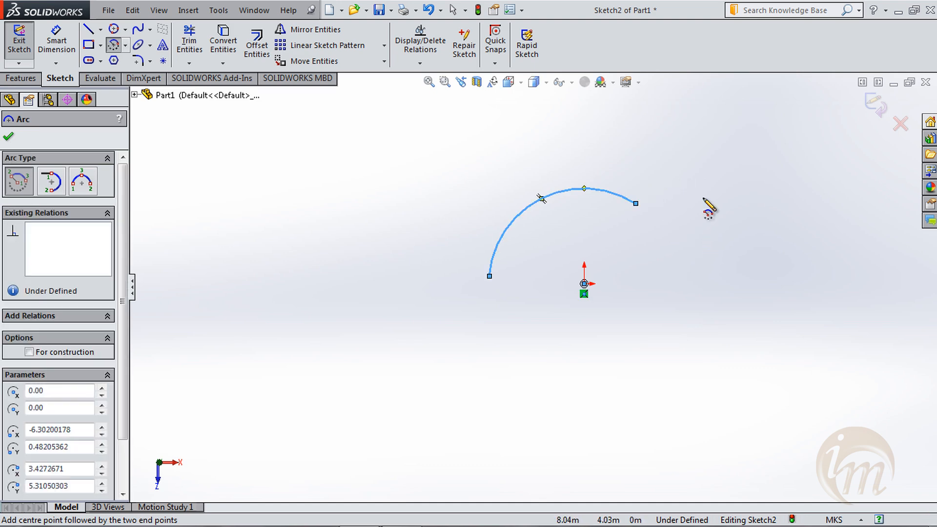
pyautogui.click(9, 138)
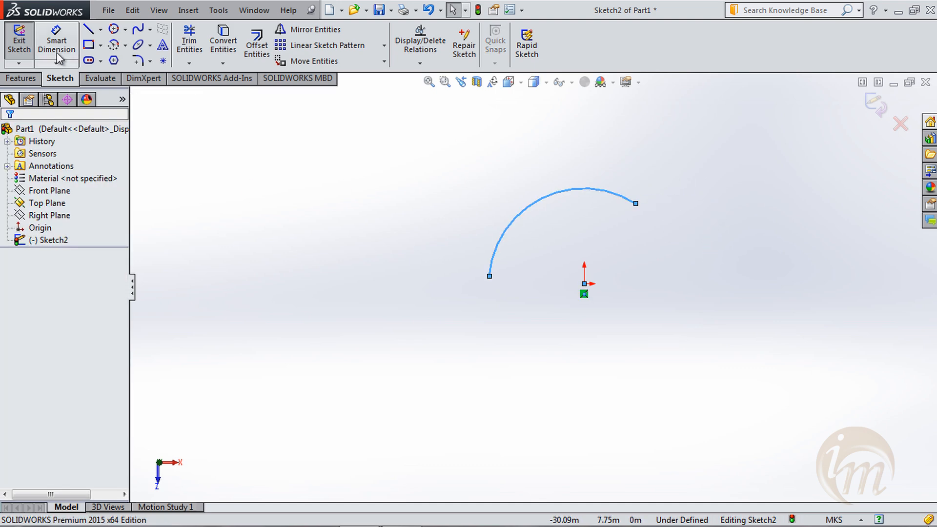
# Add a radius dimension to the origin-centered arc with Smart Dimension and set it to 10 m
pyautogui.click(59, 49)
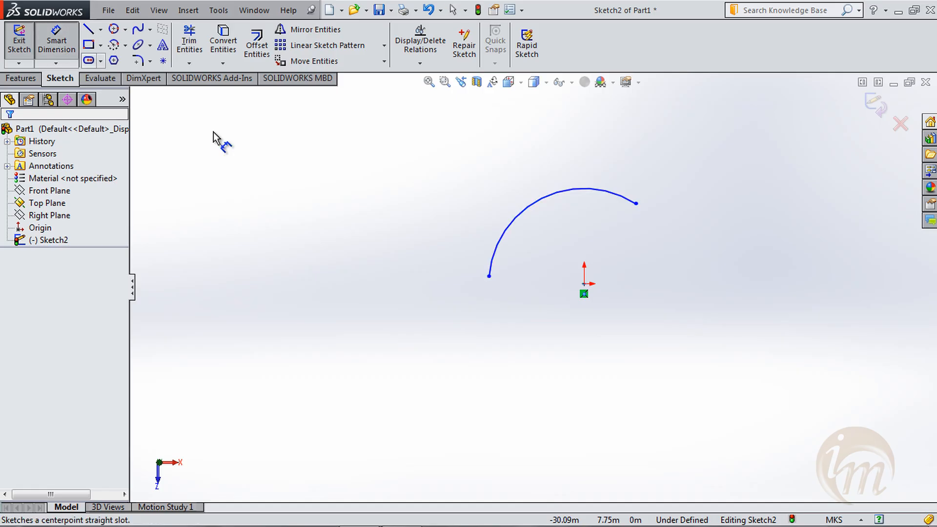
pyautogui.click(518, 216)
pyautogui.click(479, 191)
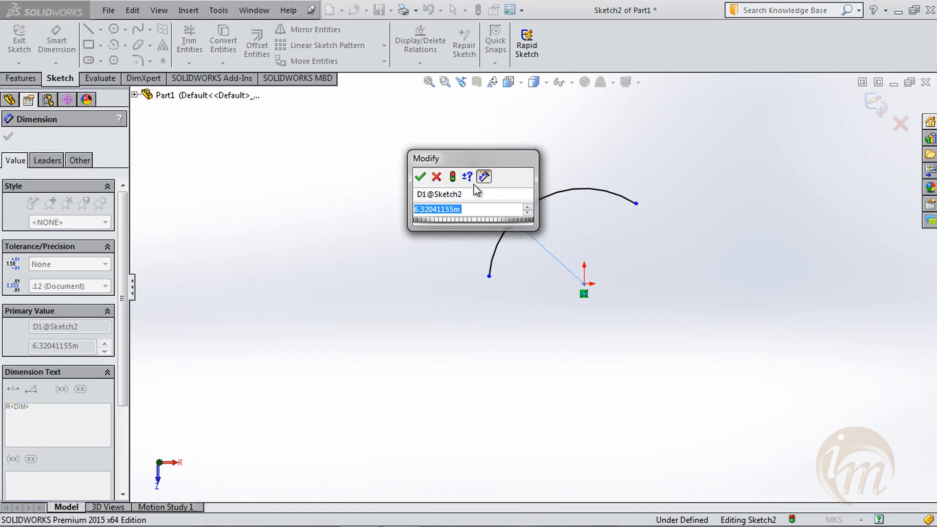
pyautogui.write('10')
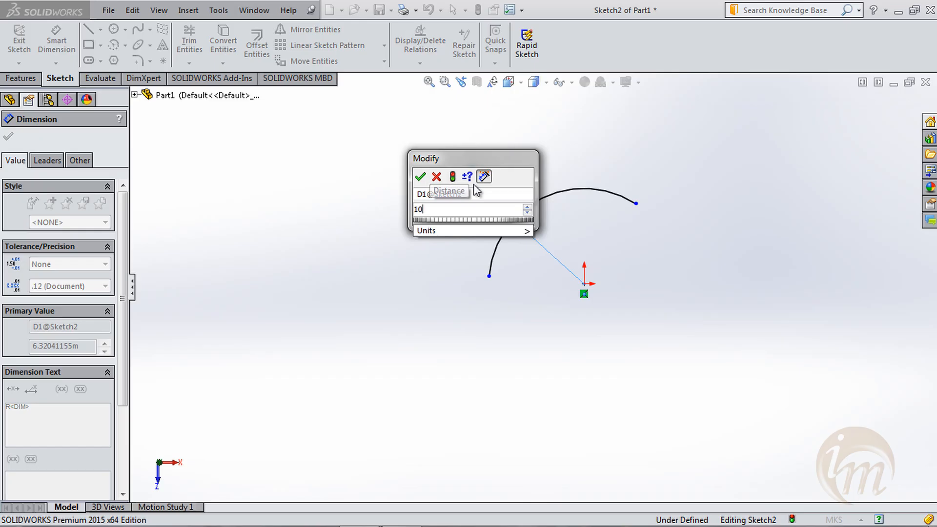
pyautogui.press('Return')
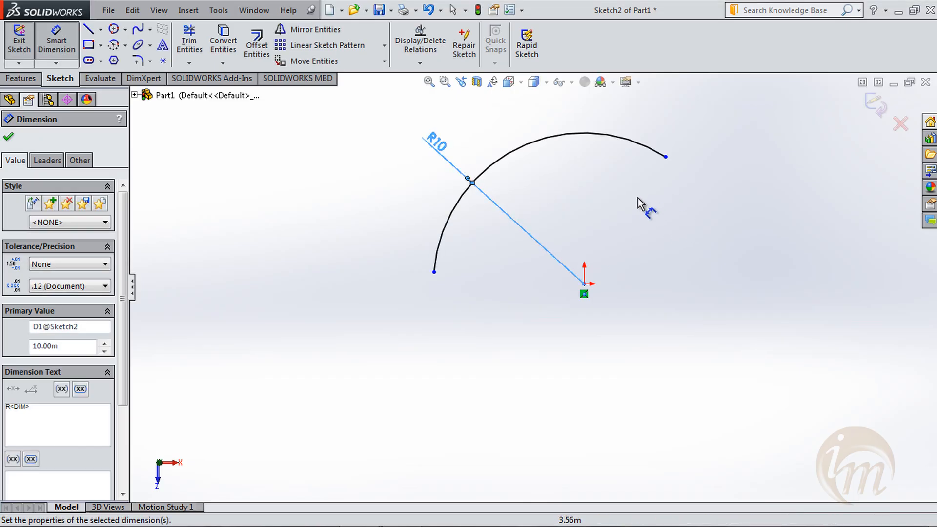
pyautogui.press('Escape')
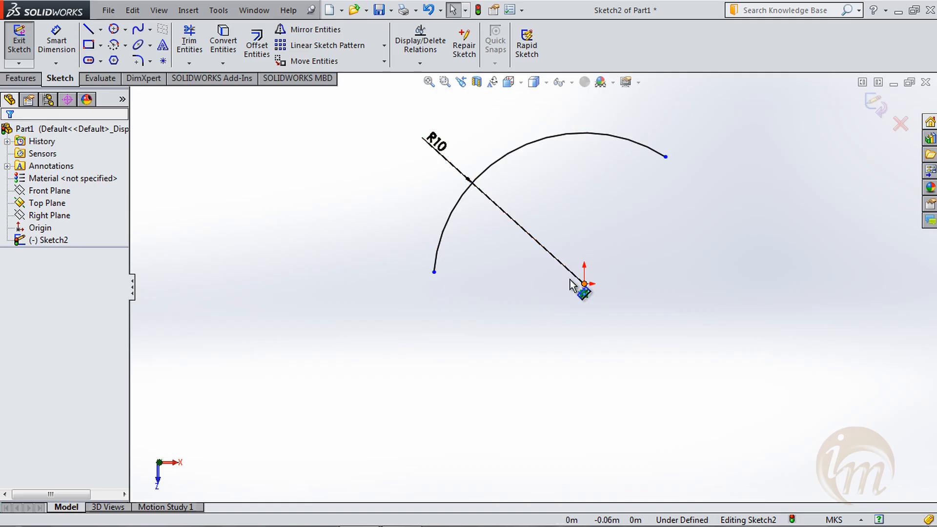
# Sketch a second, smaller centerpoint arc with its center about 8.77 m left of and 7.79 m below the origin
pyautogui.click(114, 44)
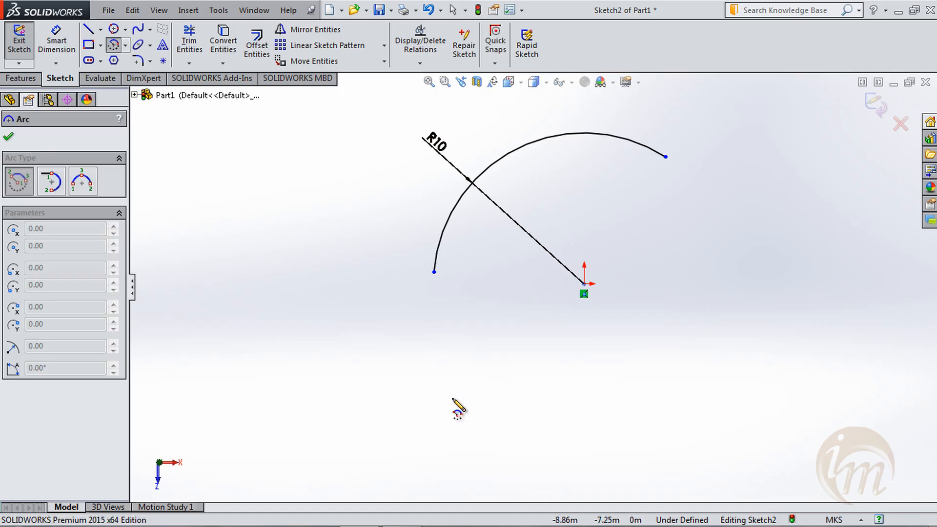
pyautogui.click(451, 401)
pyautogui.click(389, 379)
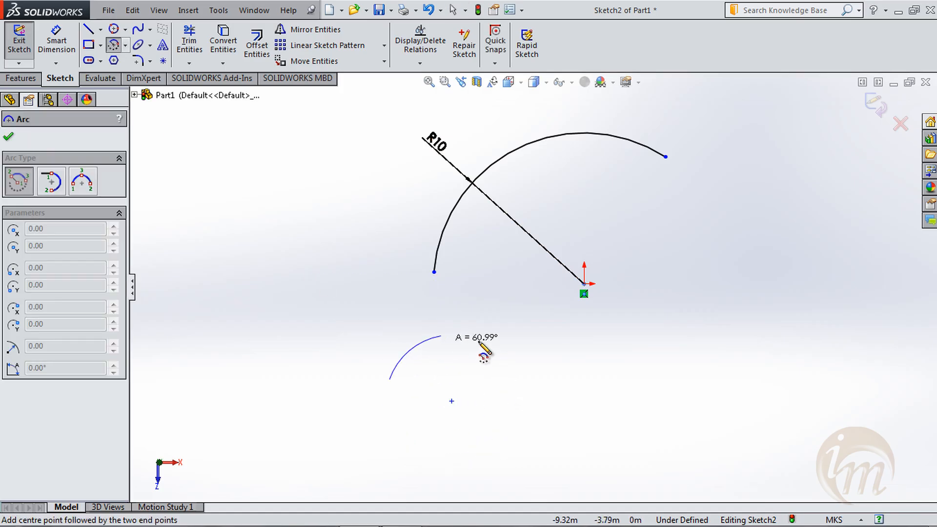
pyautogui.click(493, 349)
pyautogui.press('Escape')
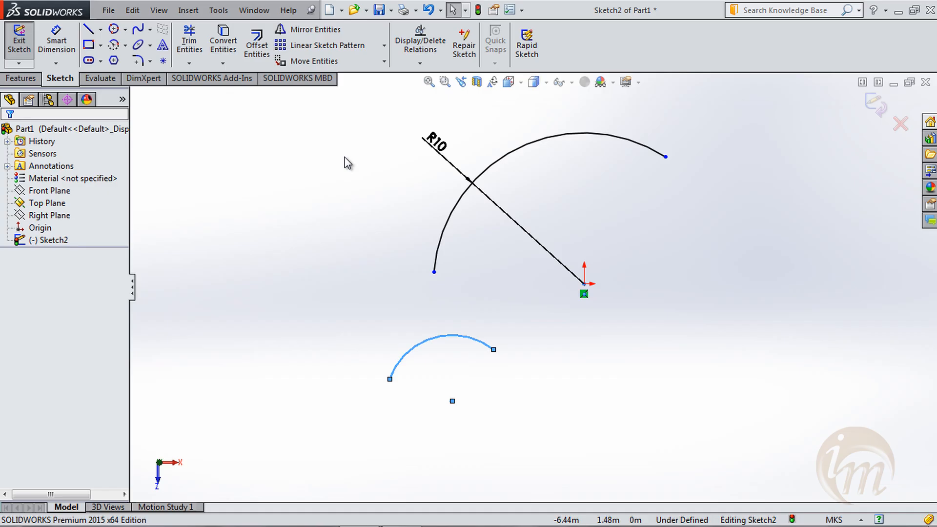
# Add a radius dimension to the smaller arc with Smart Dimension and set it to 5 m
pyautogui.click(57, 40)
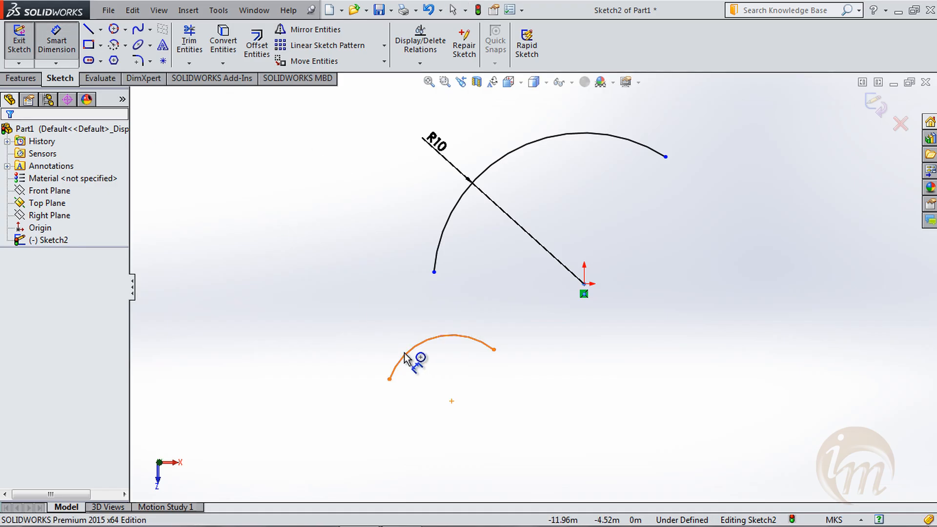
pyautogui.click(410, 348)
pyautogui.click(378, 310)
pyautogui.write('5')
pyautogui.press('Return')
pyautogui.press('Escape')
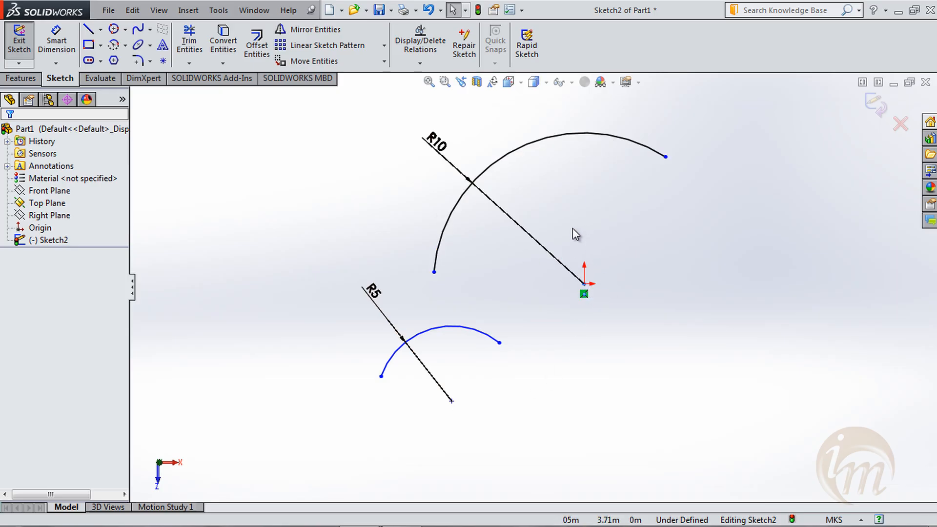
# Dimension the vertical distance between the origin and the smaller arc's center and set it to 8 m
pyautogui.click(56, 41)
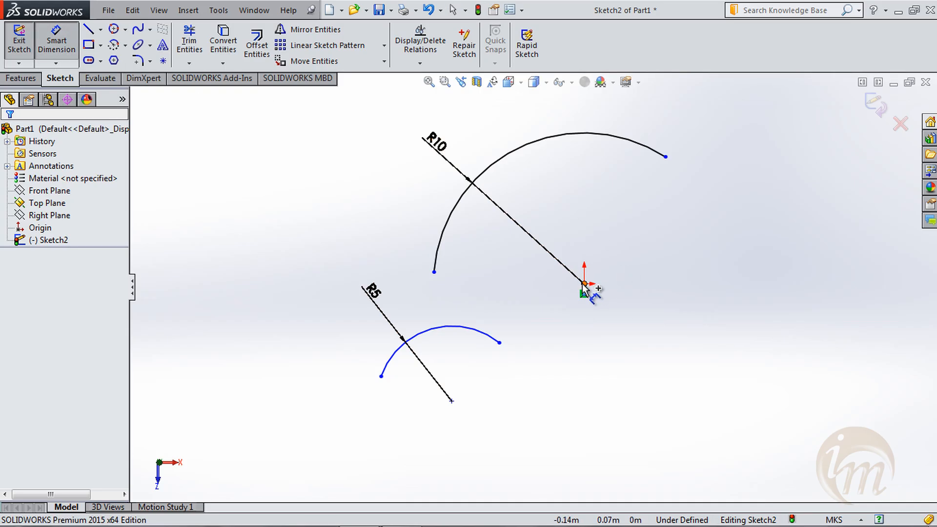
pyautogui.click(588, 282)
pyautogui.click(451, 400)
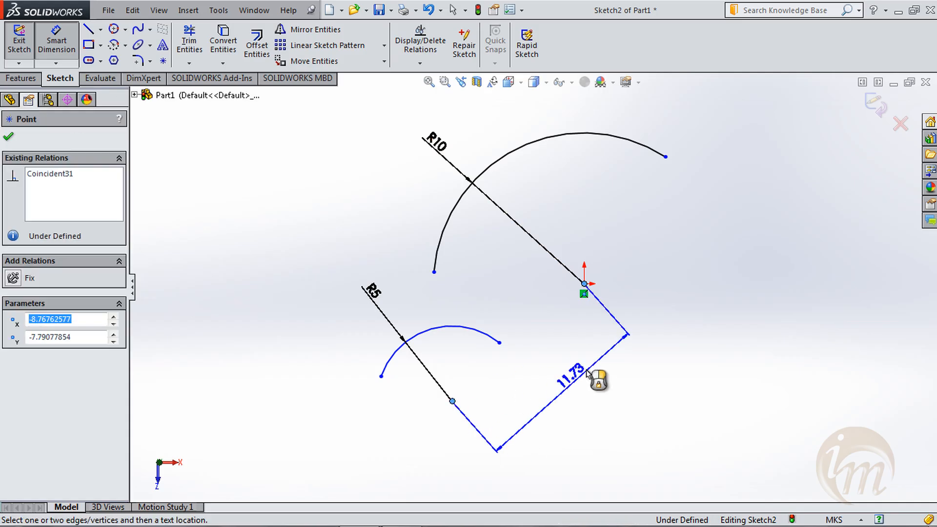
pyautogui.click(623, 361)
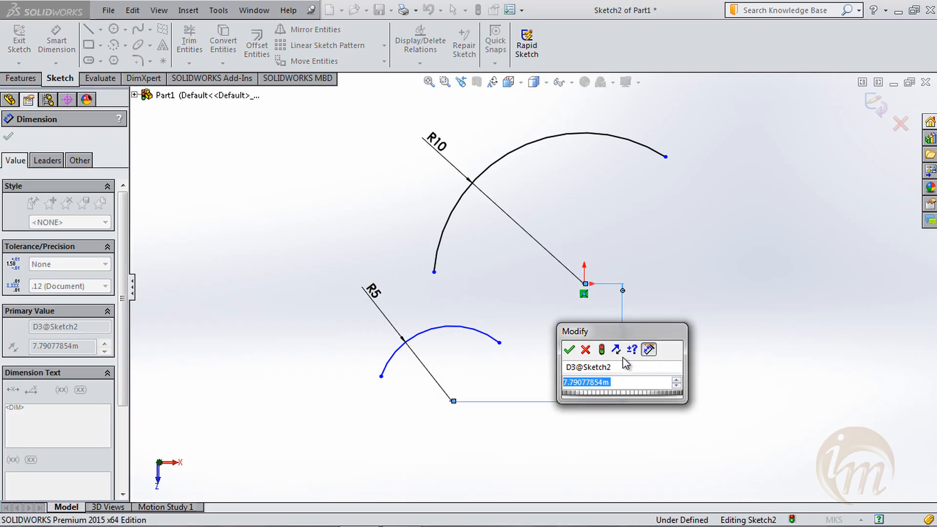
pyautogui.write('8')
pyautogui.press('Return')
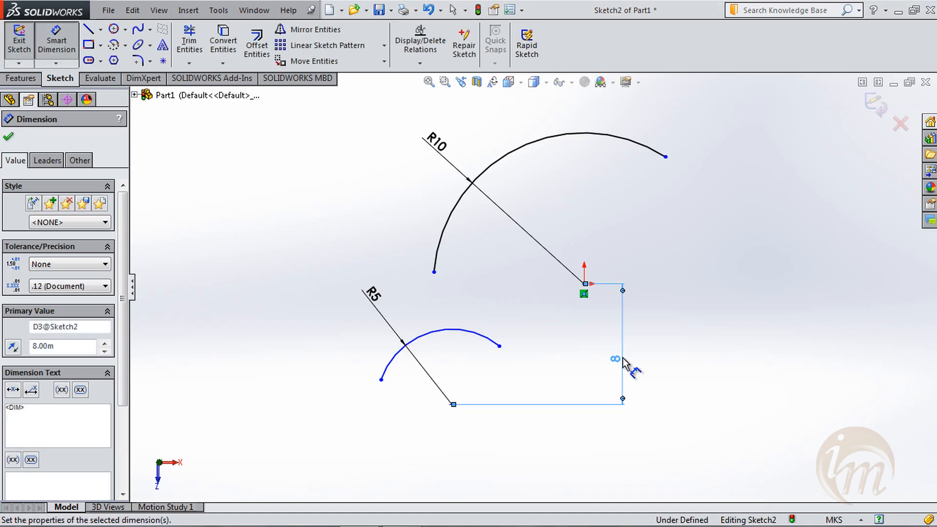
pyautogui.click(584, 283)
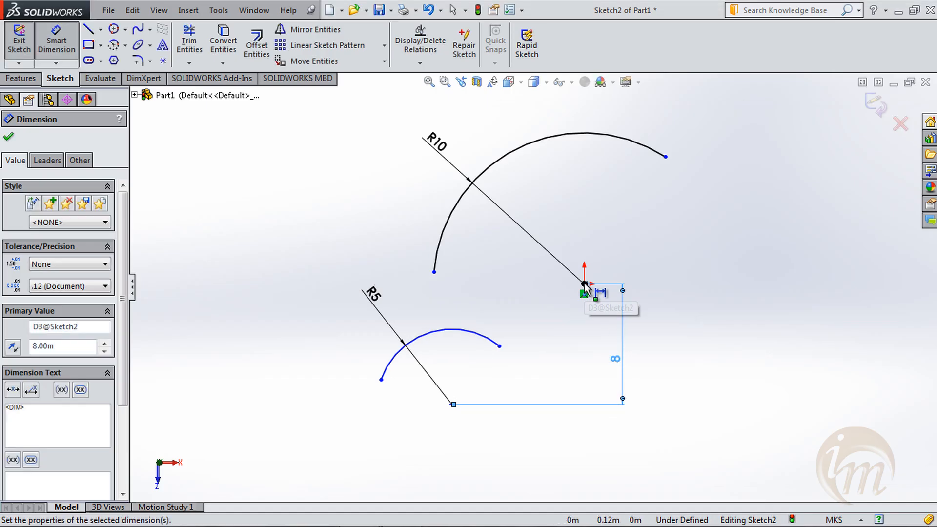
pyautogui.click(452, 404)
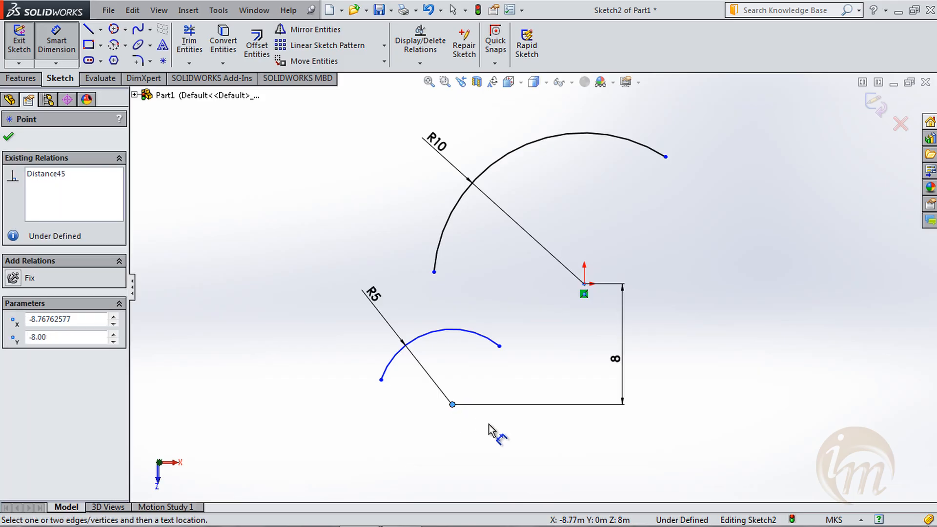
pyautogui.click(62, 45)
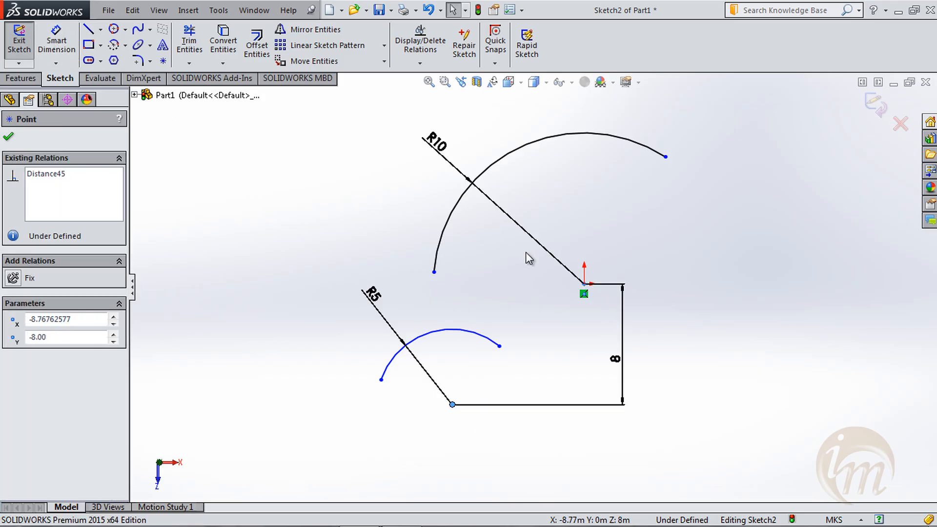
# Dimension the horizontal distance between the origin and the smaller arc's center and set it to 10 m
pyautogui.press('Return')
pyautogui.click(585, 285)
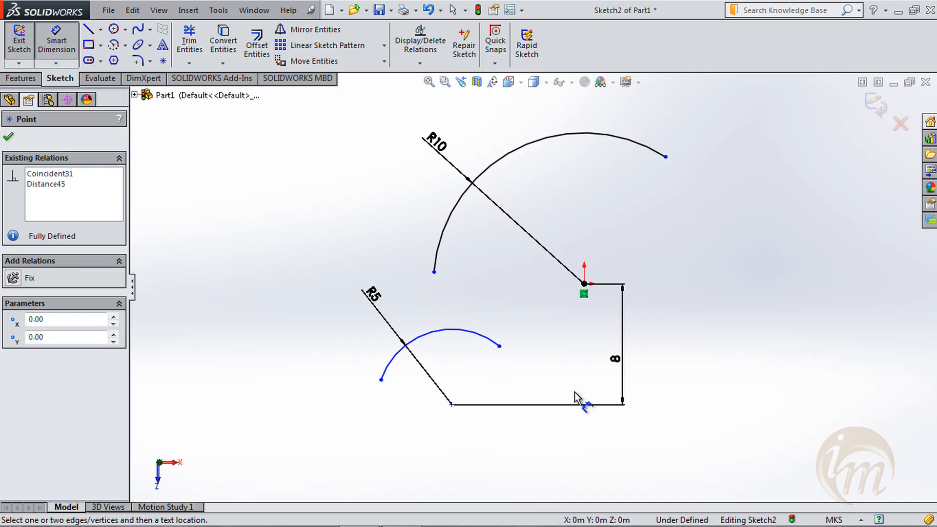
pyautogui.click(452, 406)
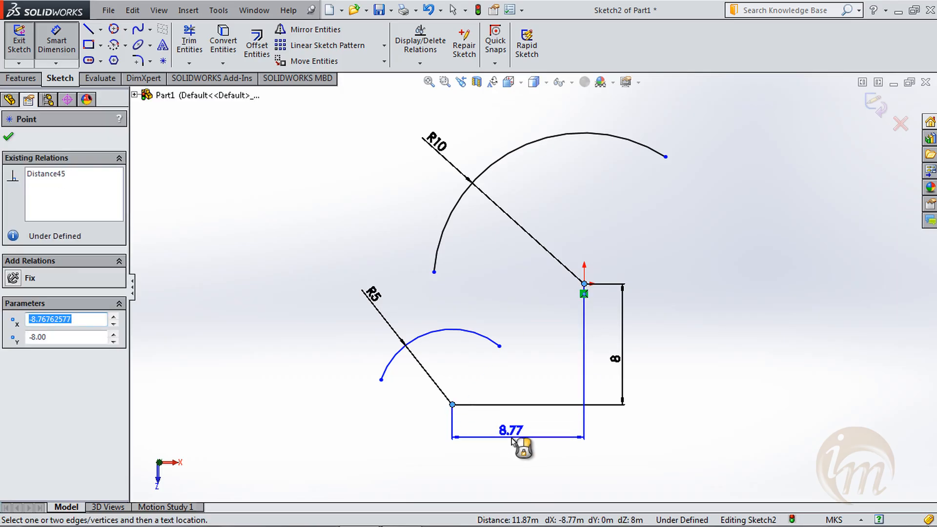
pyautogui.click(516, 442)
pyautogui.write('10')
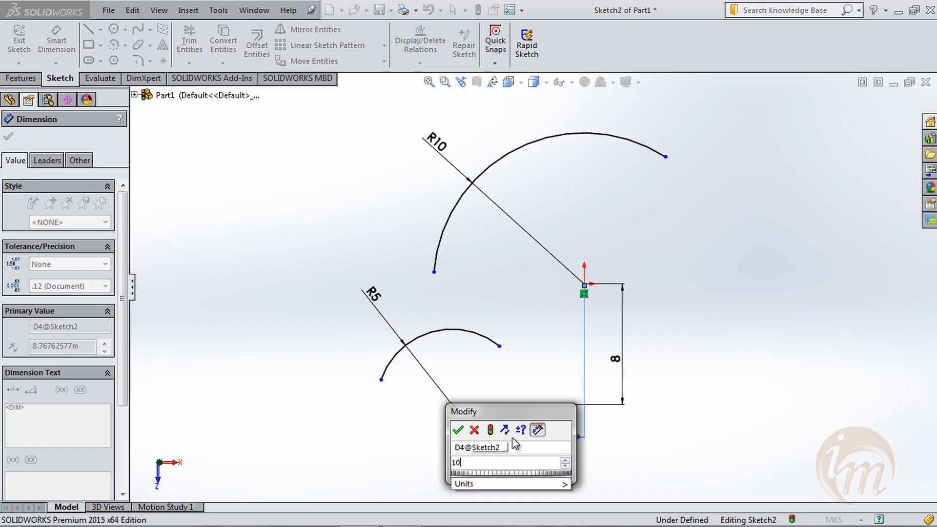
pyautogui.press('Return')
pyautogui.press('Escape')
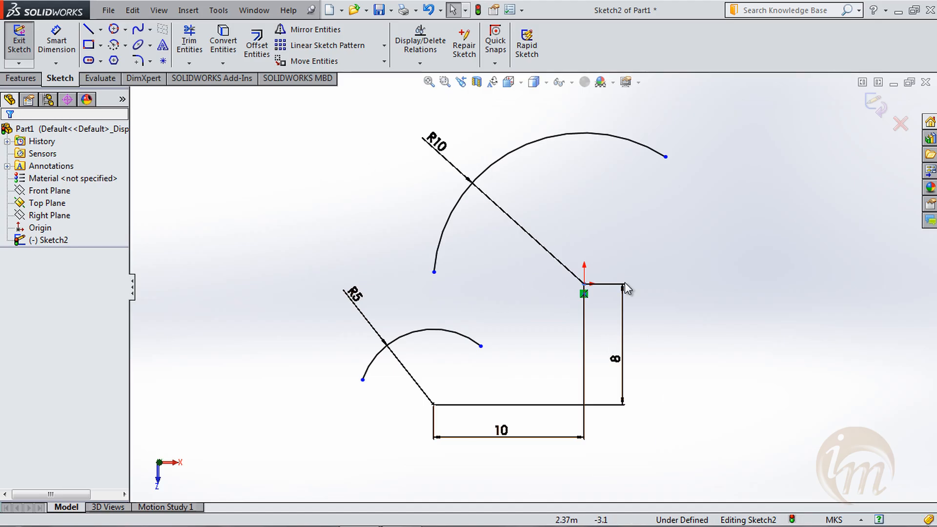
# Sketch a three-point arc right of the origin with level endpoints about 11.5 m apart and a radius of about 7.4 m
pyautogui.click(125, 45)
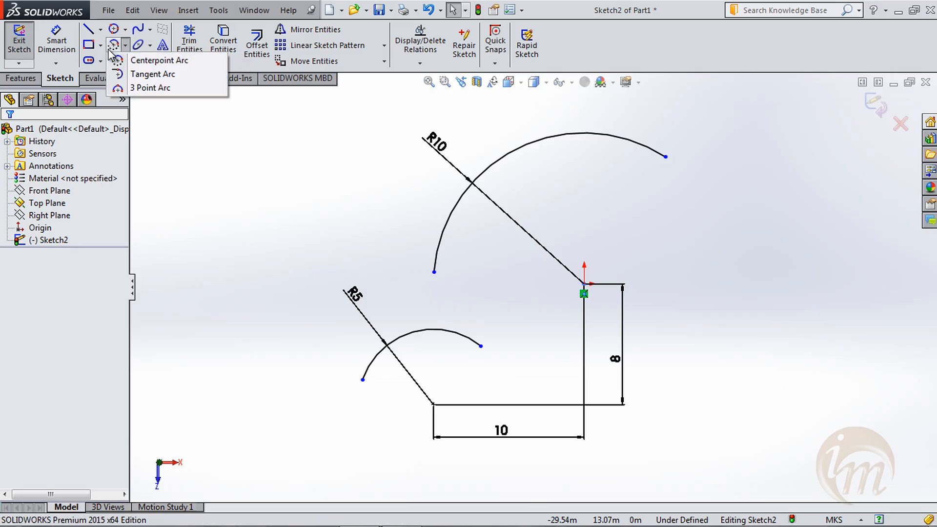
pyautogui.click(149, 88)
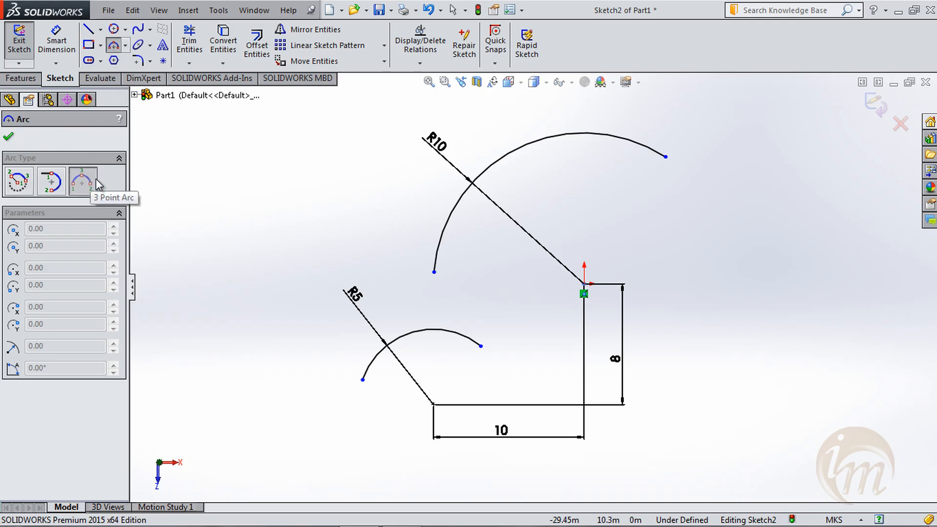
pyautogui.click(689, 333)
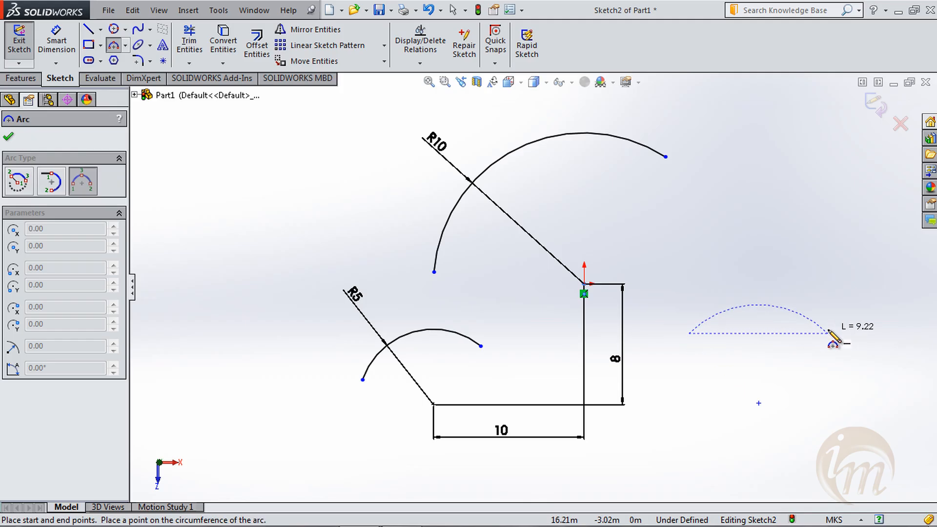
pyautogui.click(861, 333)
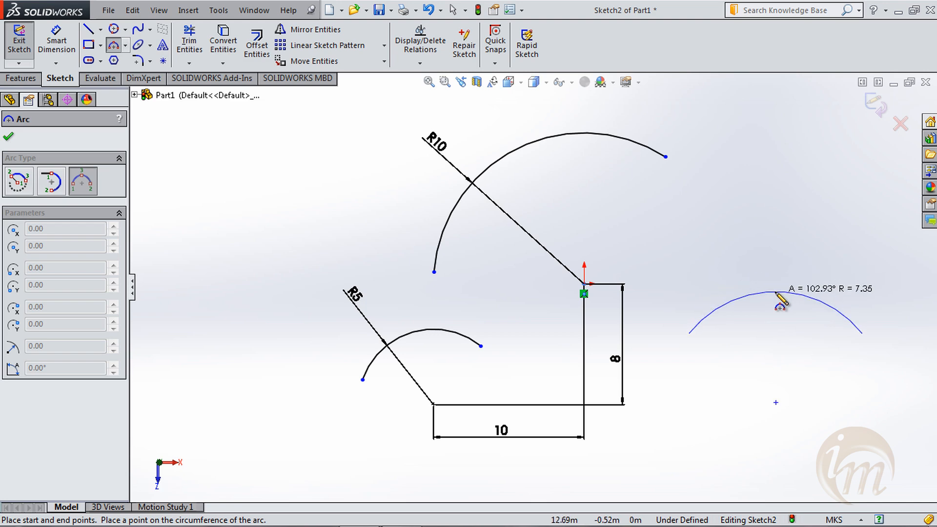
pyautogui.click(775, 293)
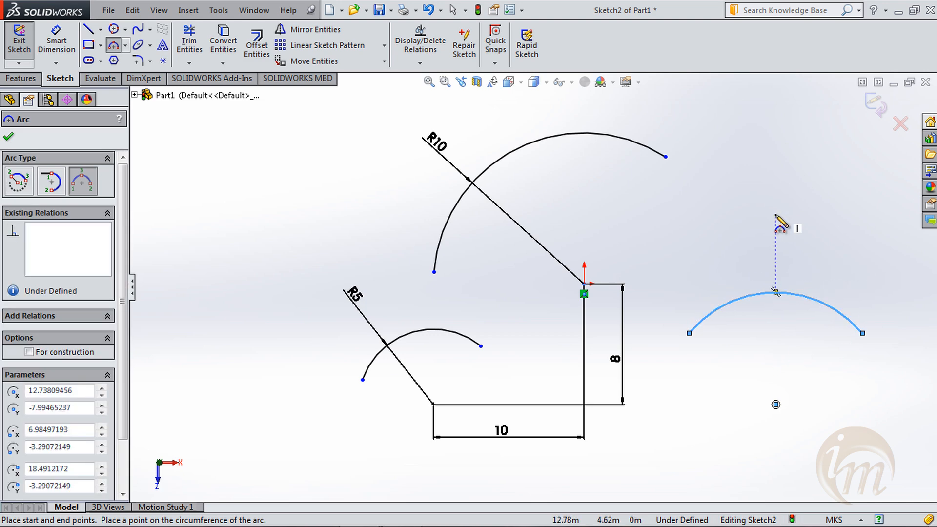
pyautogui.press('Escape')
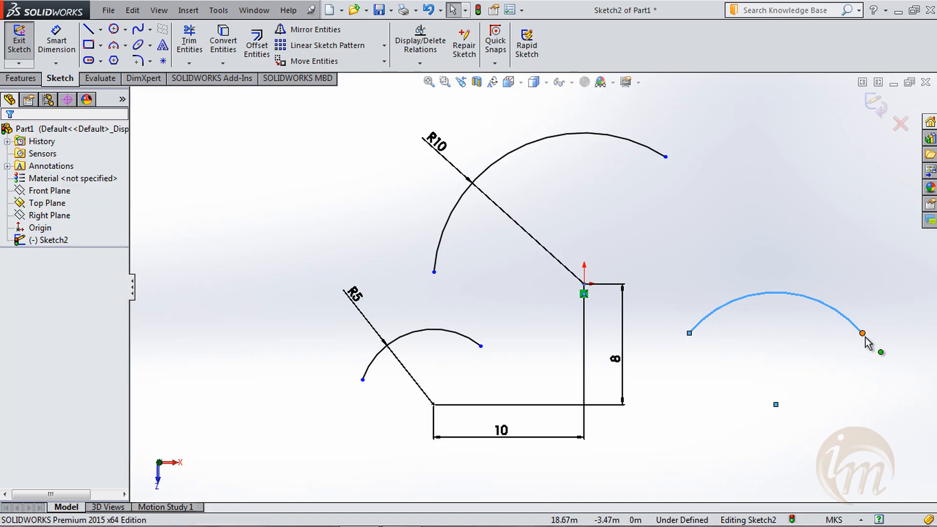
# Add a radius dimension to the three-point arc right of the origin and set it to 8 m
pyautogui.click(57, 44)
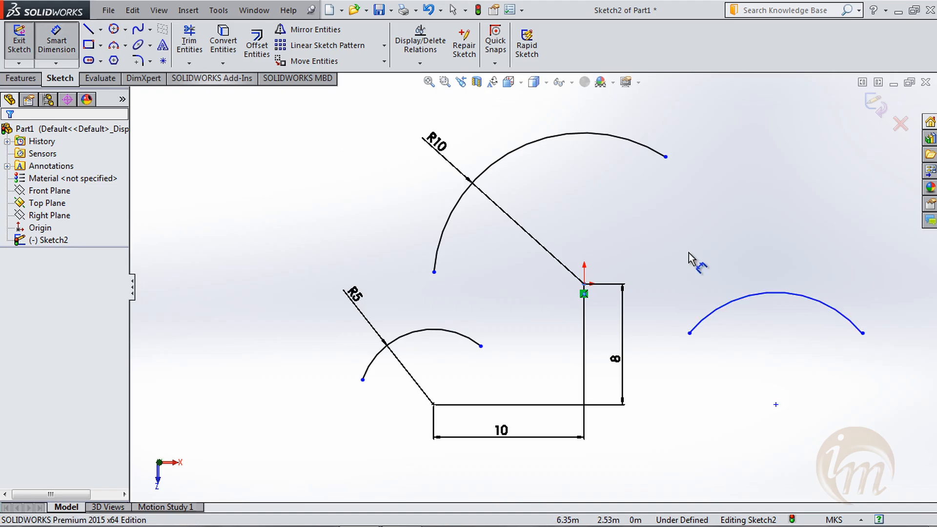
pyautogui.click(758, 293)
pyautogui.click(748, 250)
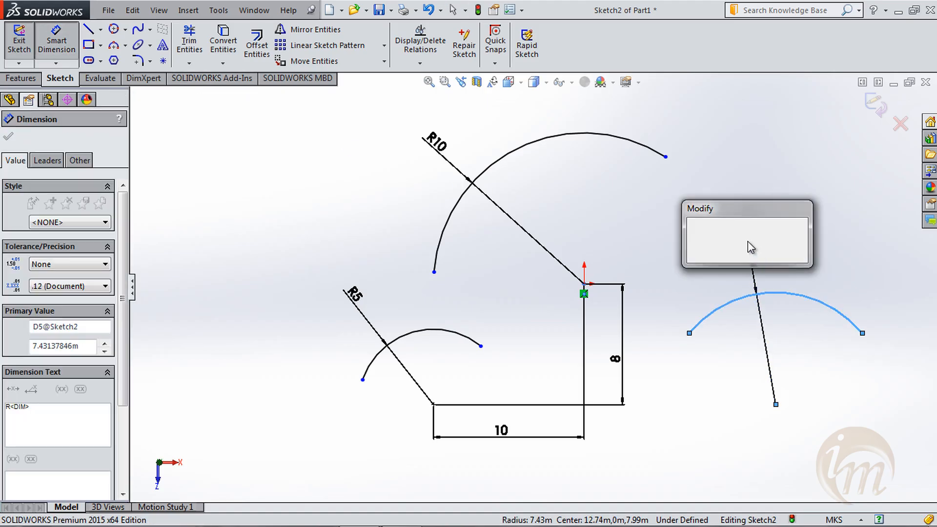
pyautogui.write('8')
pyautogui.press('Return')
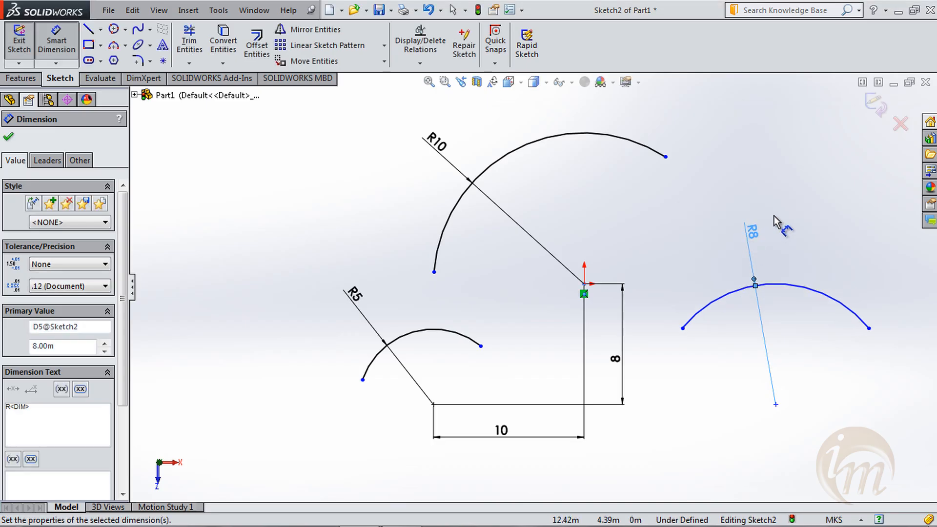
pyautogui.press('Escape')
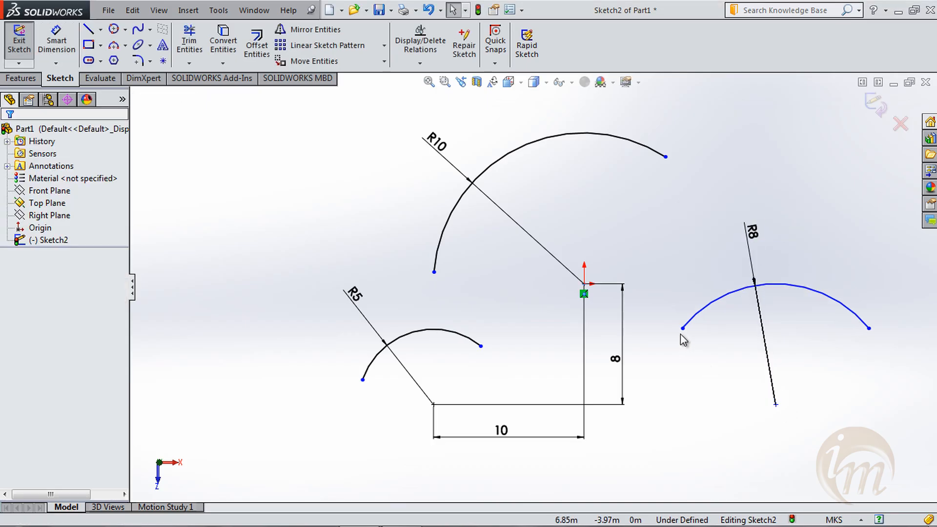
# Dimension the horizontal distance between the origin and the near endpoint of the R8 arc and set it to 5 m
pyautogui.click(56, 40)
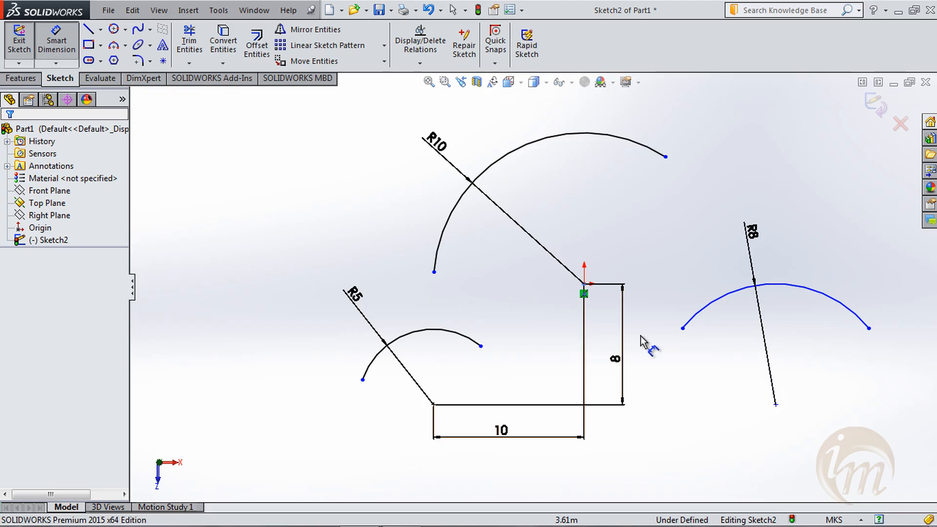
pyautogui.click(682, 329)
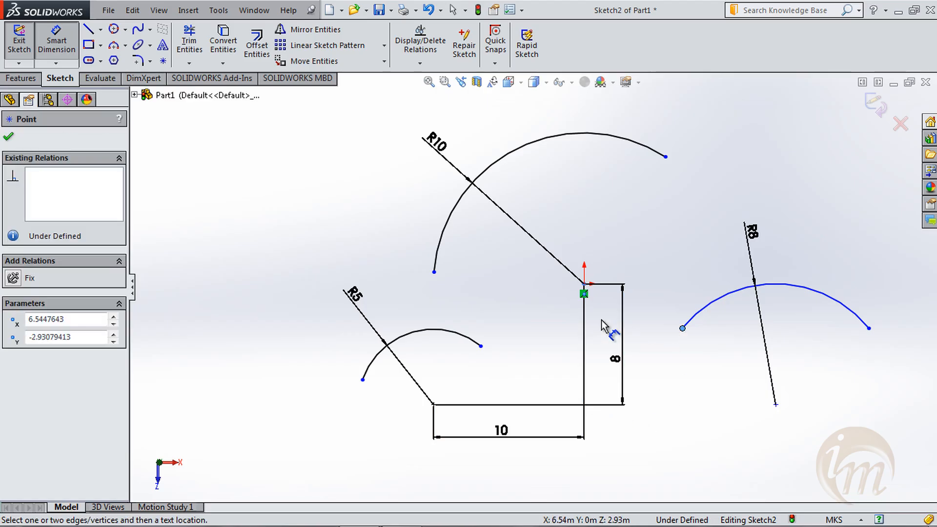
pyautogui.click(584, 284)
pyautogui.click(627, 257)
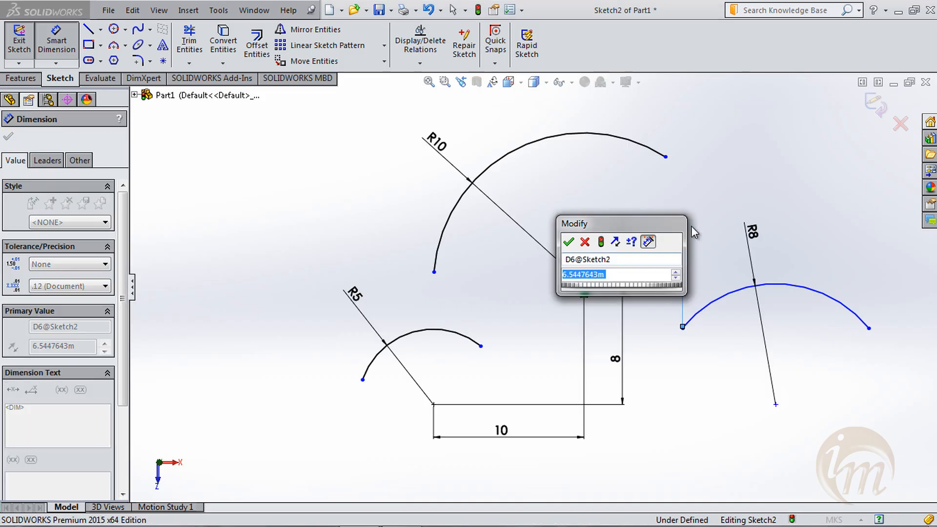
pyautogui.write('5')
pyautogui.press('Return')
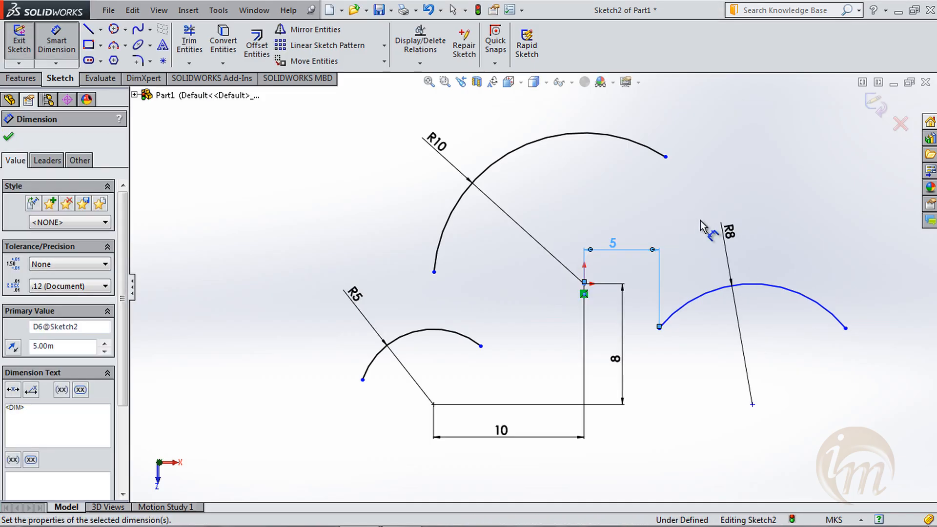
pyautogui.click(764, 266)
pyautogui.press('Escape')
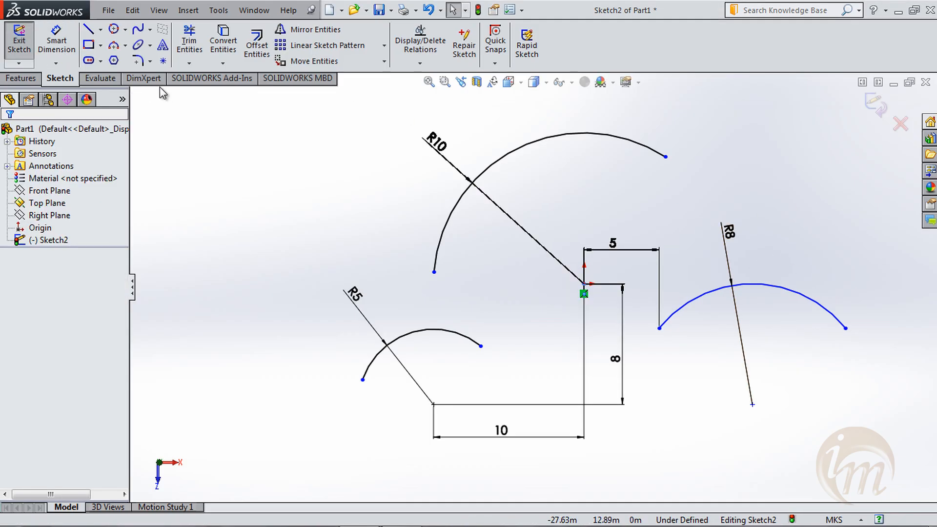
# Dimension the vertical distance between the origin and the near endpoint of the R8 arc and set it to 3 m
pyautogui.click(59, 48)
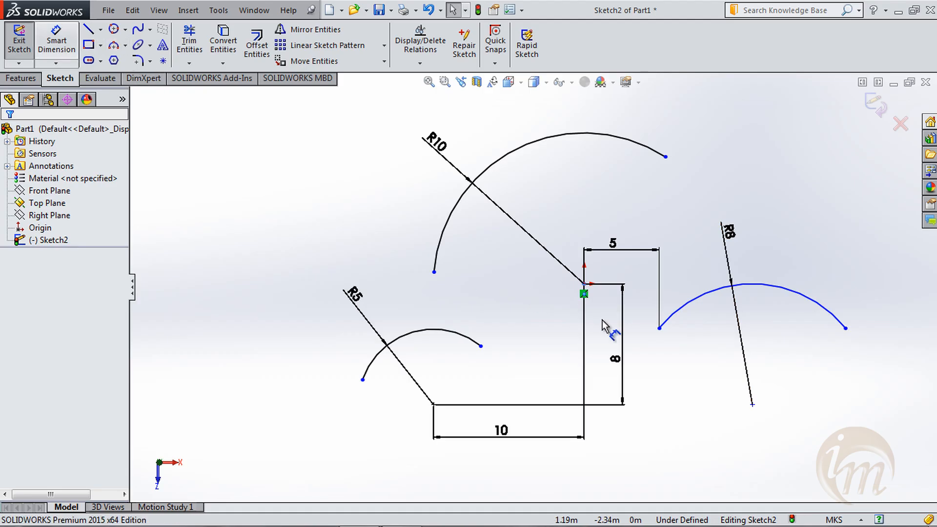
pyautogui.click(584, 284)
pyautogui.click(658, 328)
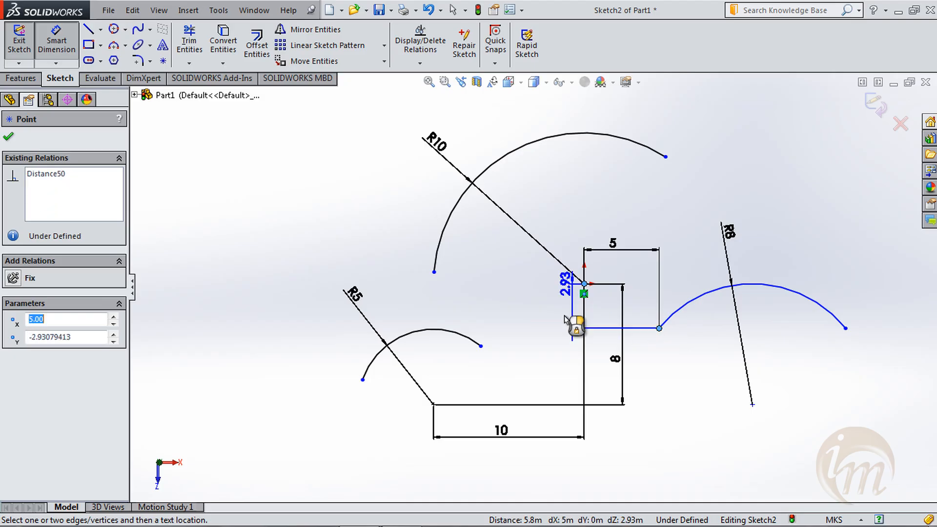
pyautogui.click(564, 318)
pyautogui.write('3')
pyautogui.press('Return')
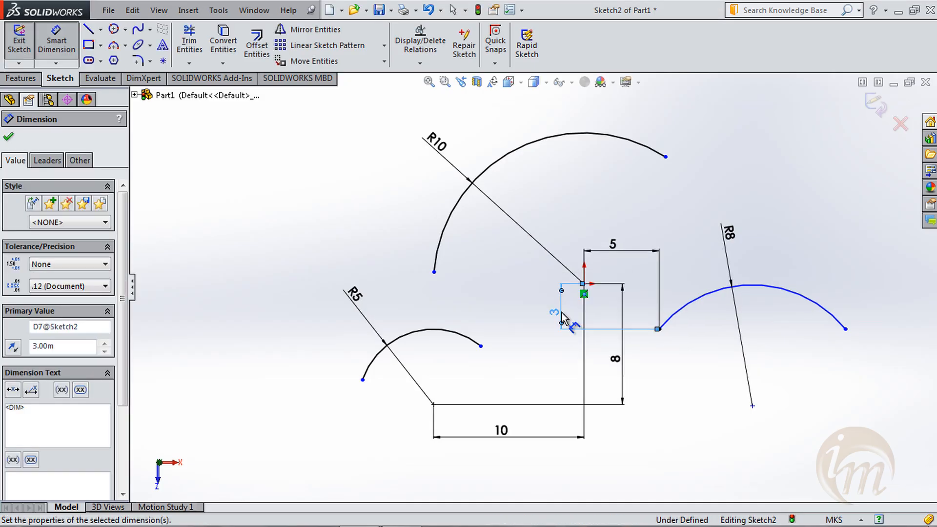
pyautogui.press('Escape')
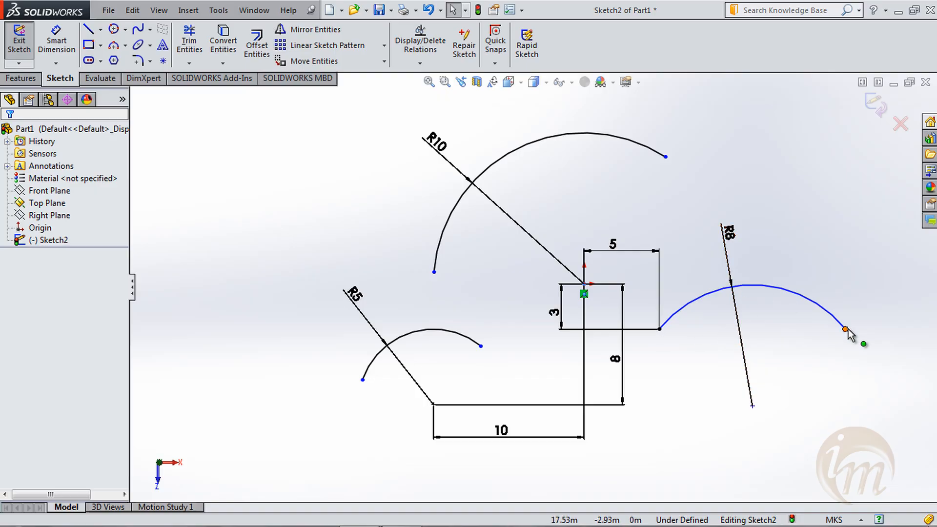
# Dimension the horizontal distance between the origin and the far endpoint of the R8 arc and set it to 18 m
pyautogui.click(57, 43)
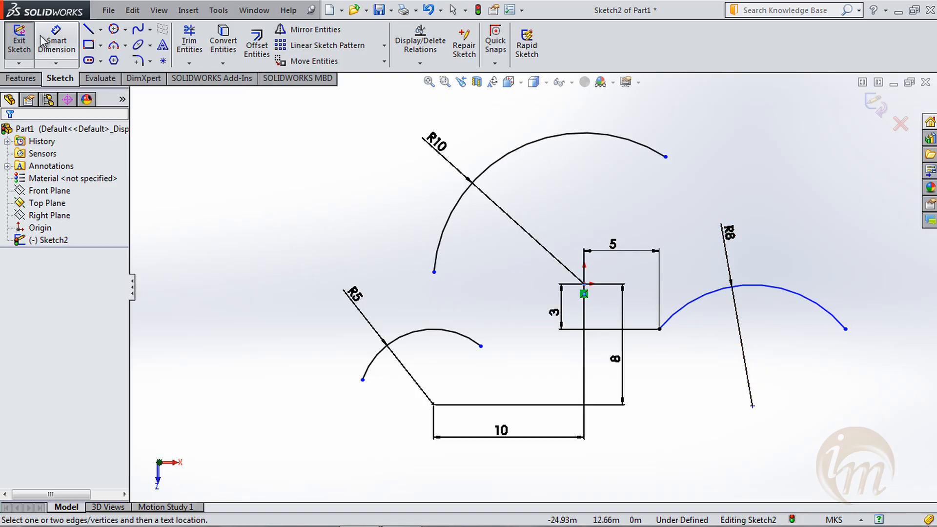
pyautogui.click(845, 329)
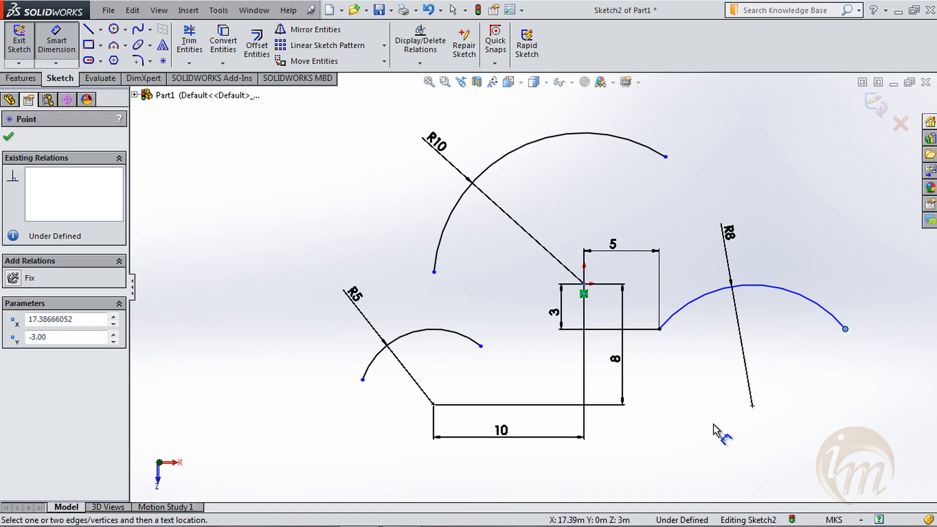
pyautogui.click(584, 284)
pyautogui.click(742, 442)
pyautogui.write('18')
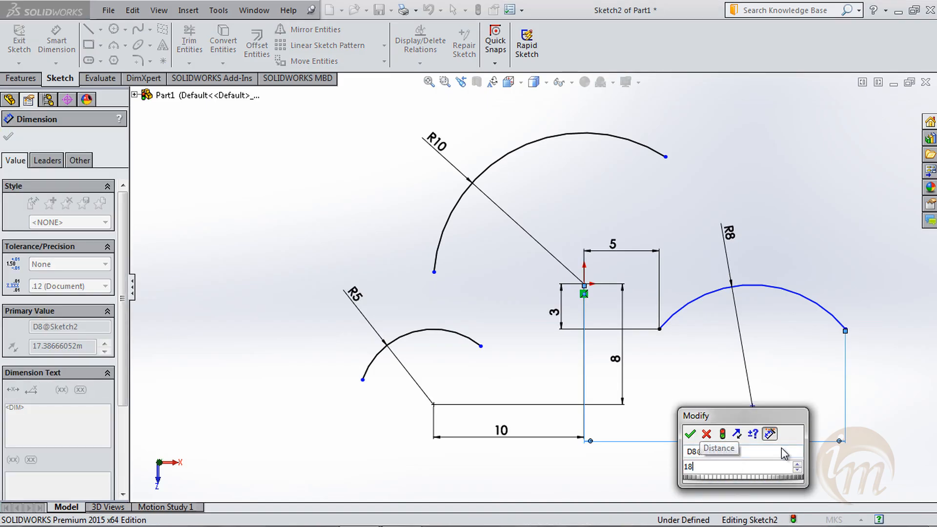
pyautogui.press('Return')
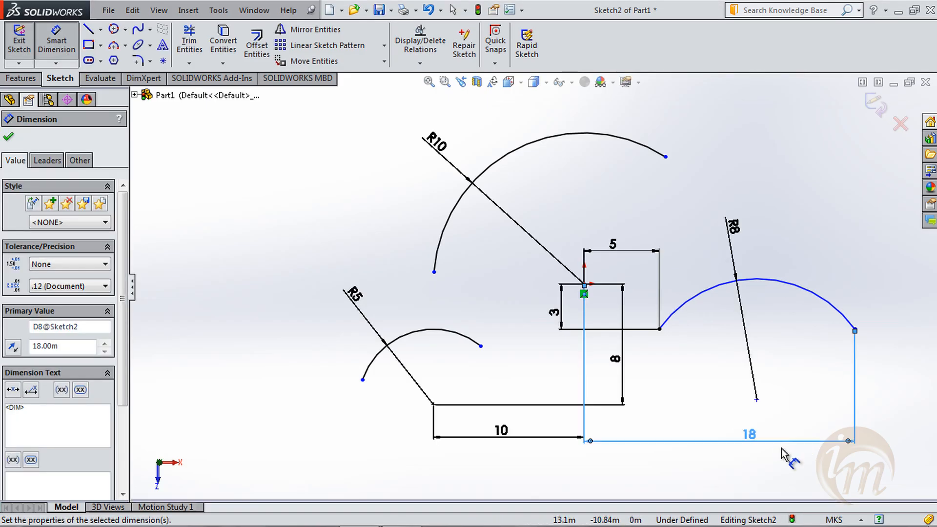
# Dimension the vertical distance between the origin and the far endpoint of the R8 arc, accepting the proposed value
pyautogui.click(855, 329)
pyautogui.click(583, 284)
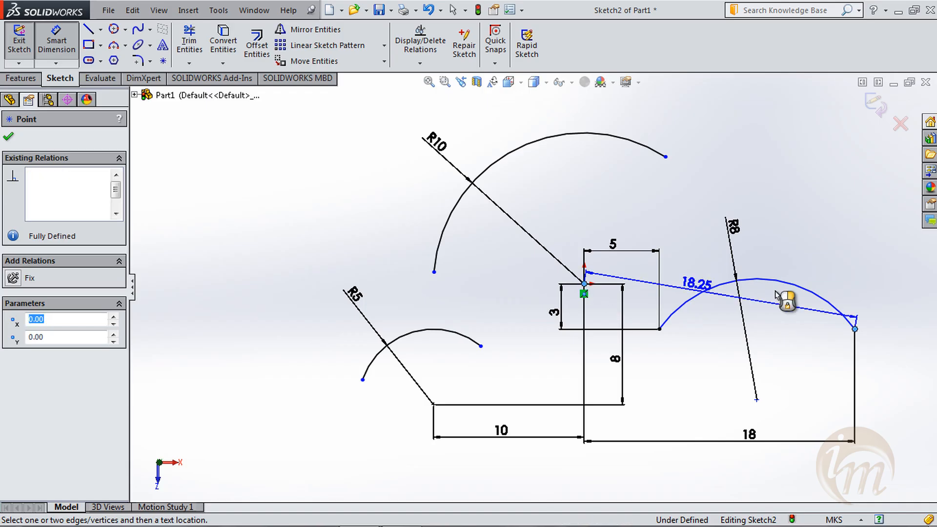
pyautogui.click(890, 307)
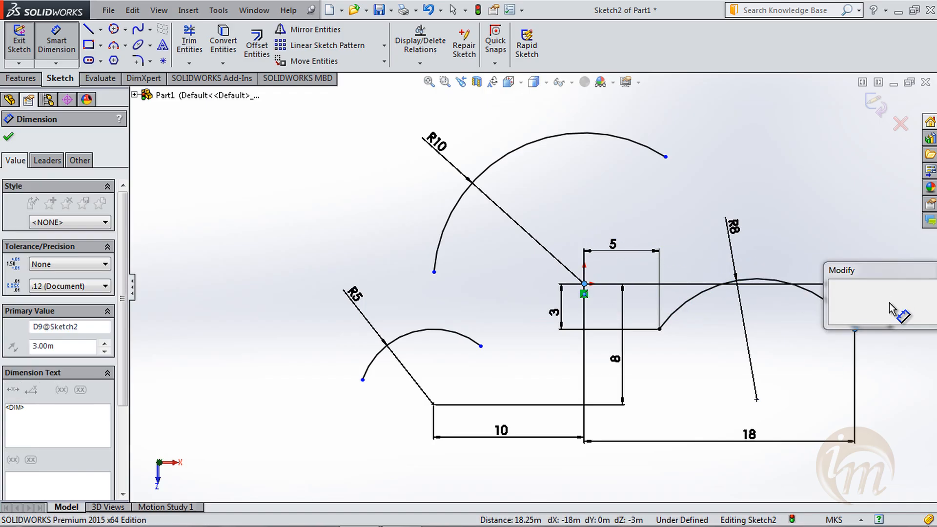
pyautogui.press('Return')
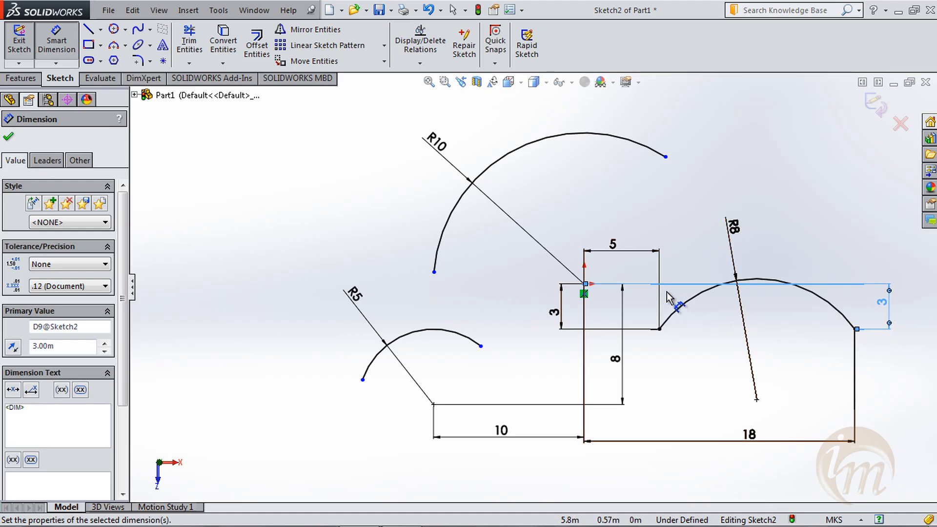
pyautogui.press('Escape')
# Delete all three arcs and their dimensions from the sketch
pyautogui.scroll(1, 726, 342)
pyautogui.moveTo(820, 441)
pyautogui.mouseDown()
pyautogui.moveTo(729, 377)
pyautogui.moveTo(311, 130)
pyautogui.mouseUp()
pyautogui.press('Delete')
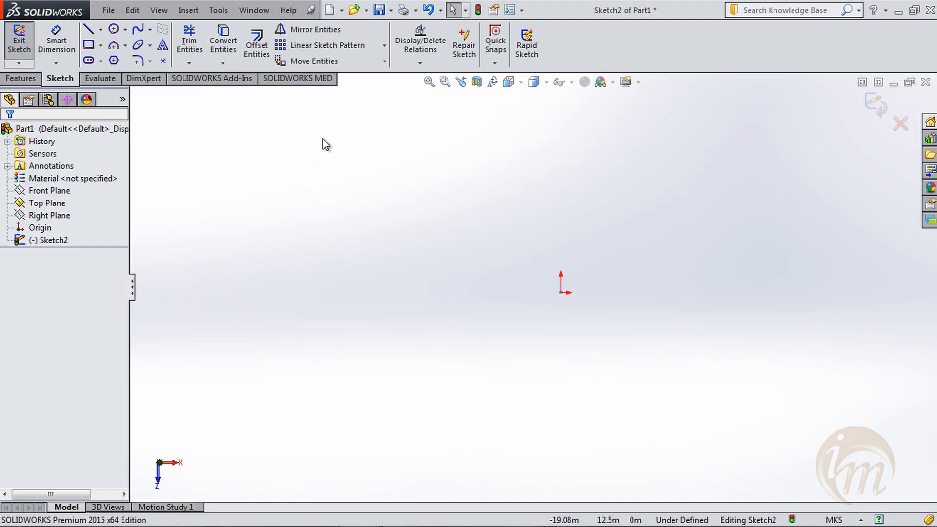
# Sketch a horizontal line about 16.9 m long extending right from the origin
pyautogui.click(125, 47)
pyautogui.click(100, 30)
pyautogui.click(90, 31)
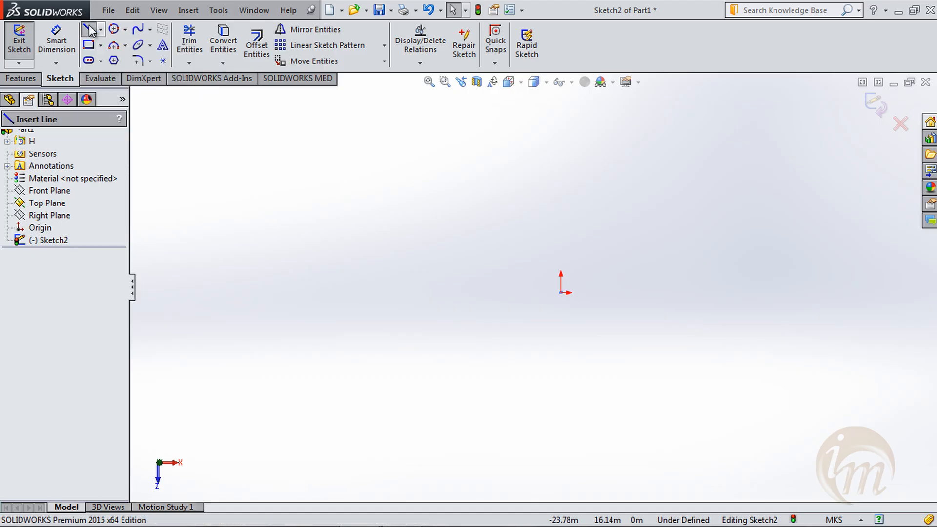
pyautogui.click(561, 292)
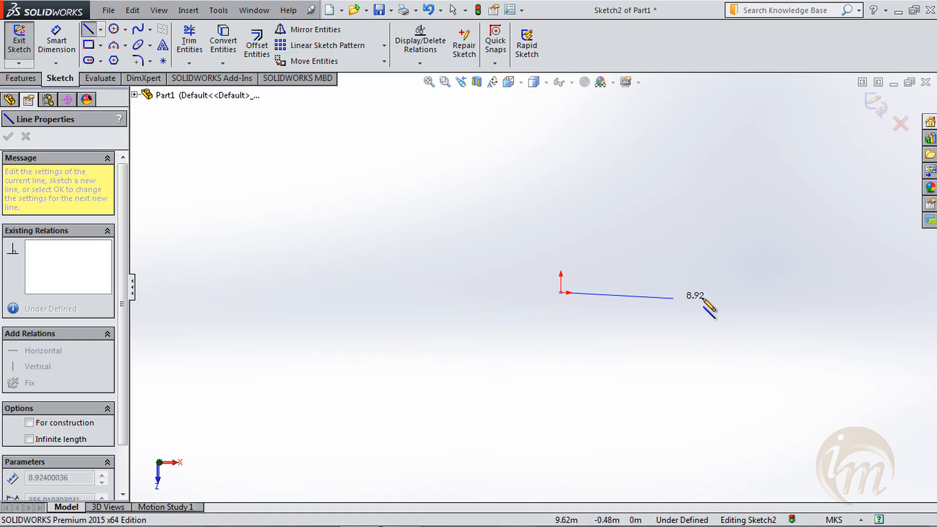
pyautogui.click(776, 293)
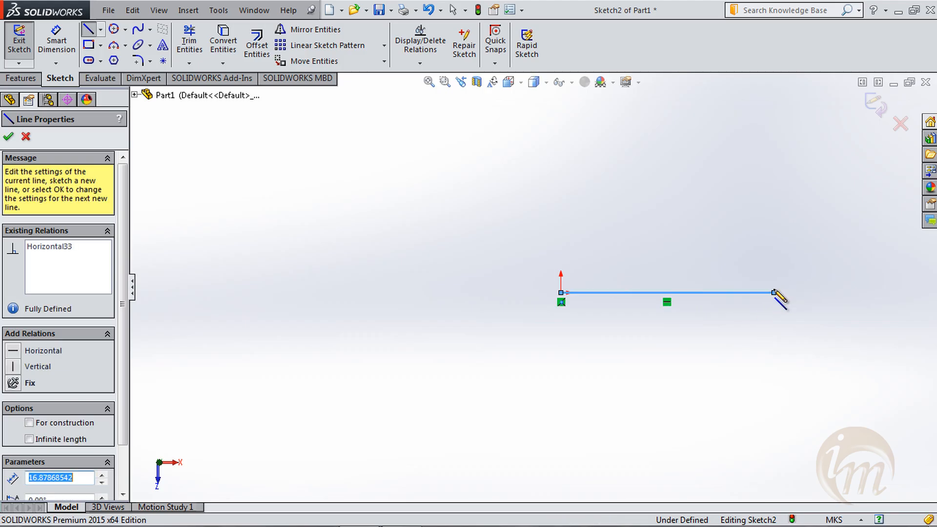
pyautogui.press('Escape')
pyautogui.press('Escape')
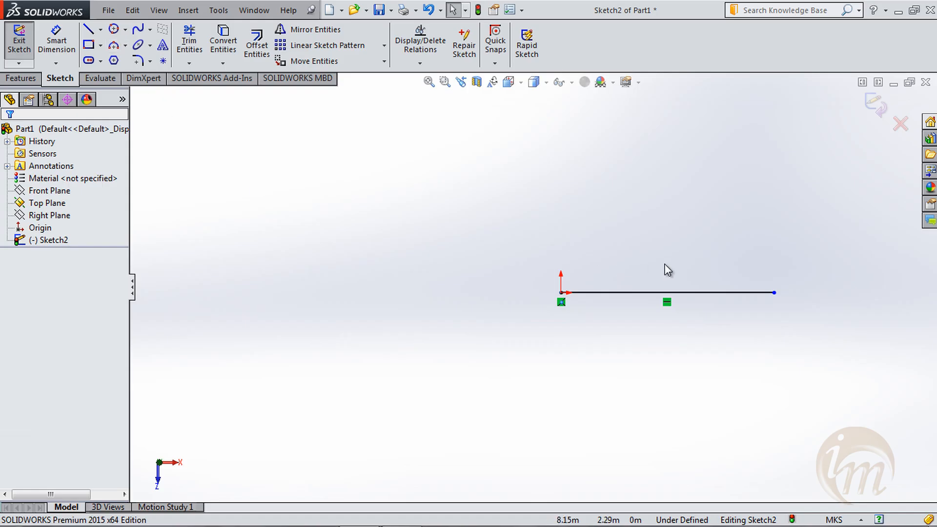
# Dimension the horizontal line's length with Smart Dimension and set it to 18 m
pyautogui.press('d')
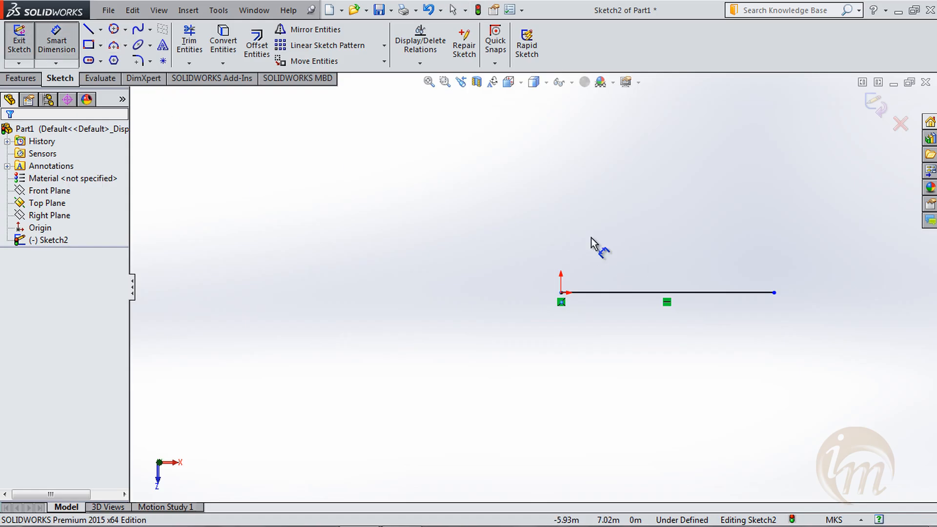
pyautogui.click(634, 292)
pyautogui.click(636, 274)
pyautogui.write('18')
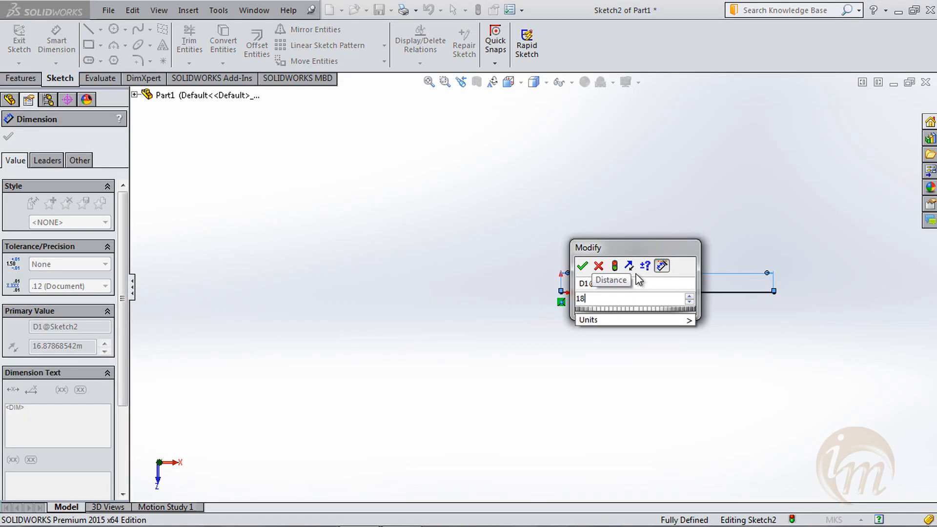
pyautogui.press('Return')
pyautogui.press('Escape')
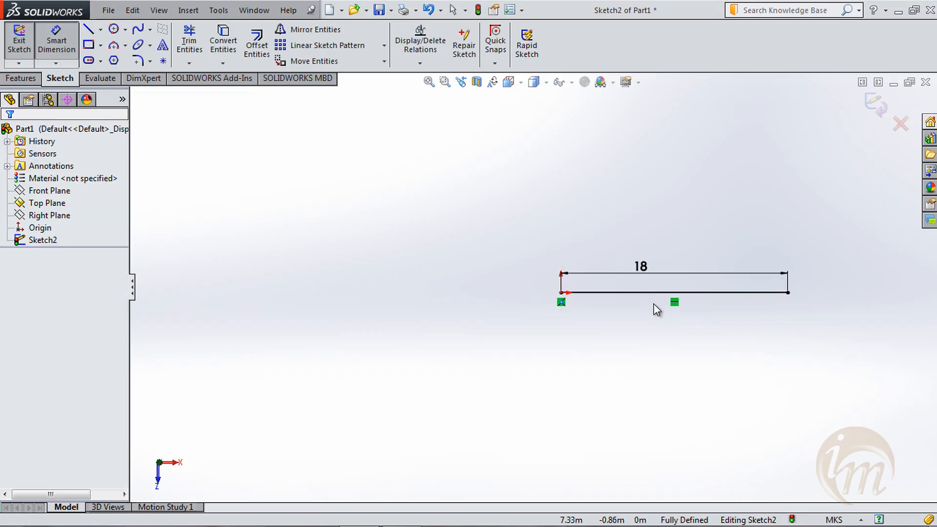
# Sketch a semicircular tangent arc curving downward from the far end of the 18 m line, ending directly below its start
pyautogui.keyDown('ctrl'); pyautogui.moveTo(684, 320); pyautogui.dragTo(490, 306, button='middle'); pyautogui.keyUp('ctrl')
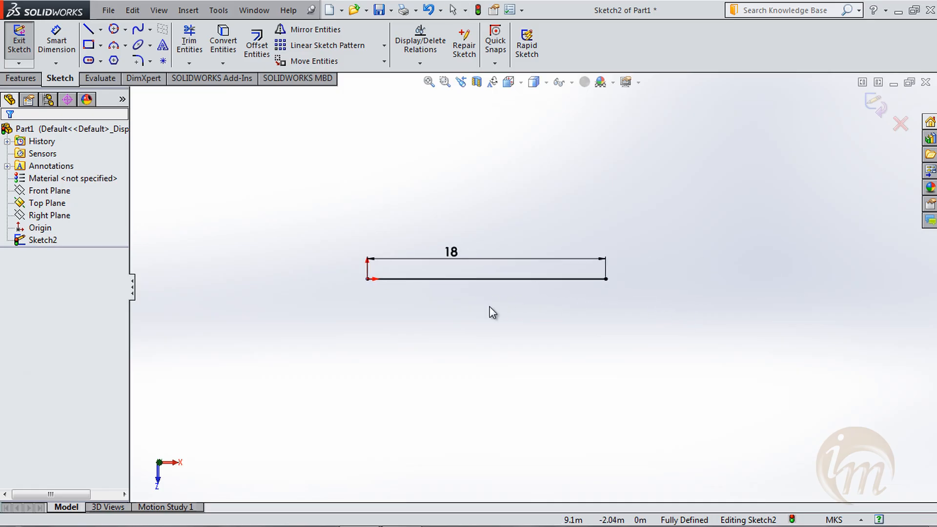
pyautogui.click(429, 81)
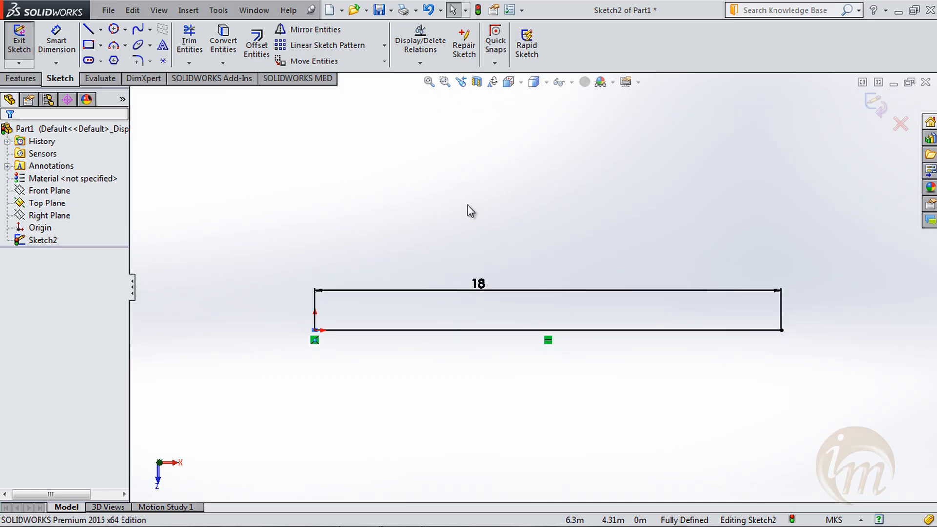
pyautogui.press('space')
pyautogui.click(534, 280)
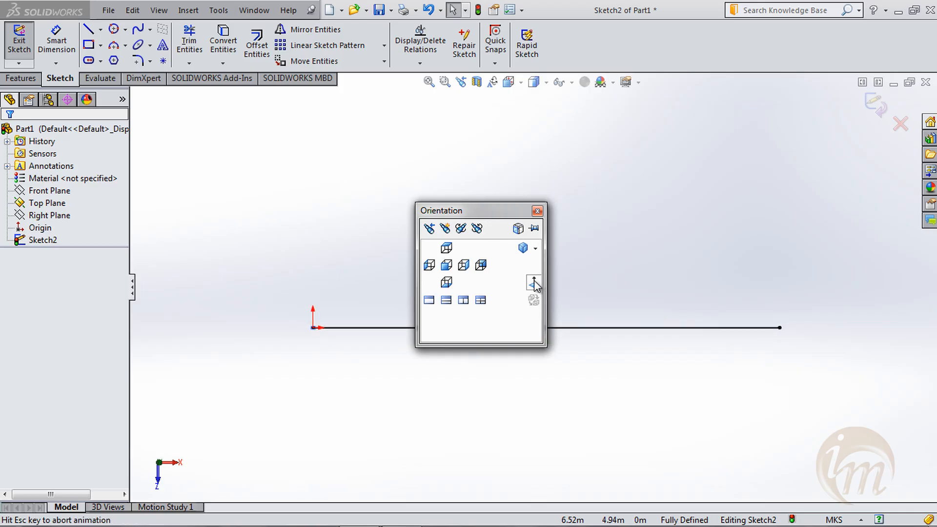
pyautogui.click(124, 45)
pyautogui.click(143, 74)
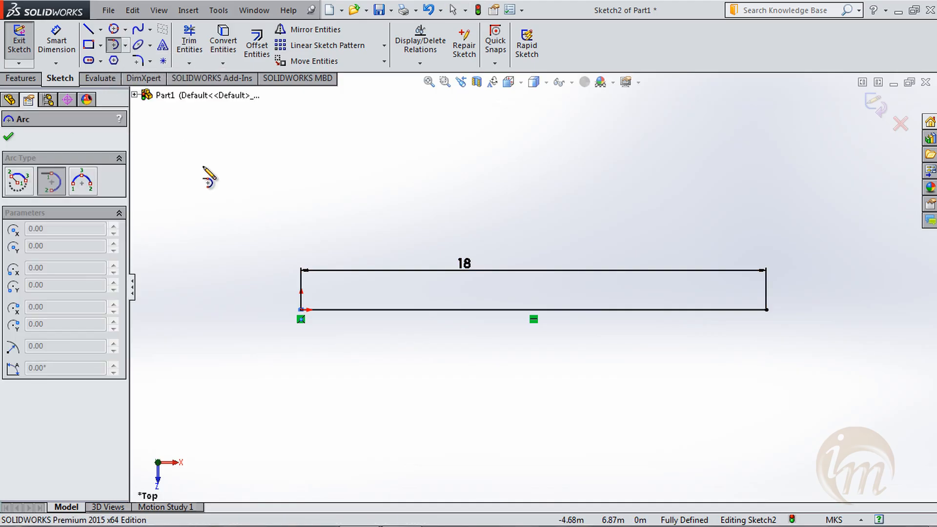
pyautogui.scroll(1, 258, 218)
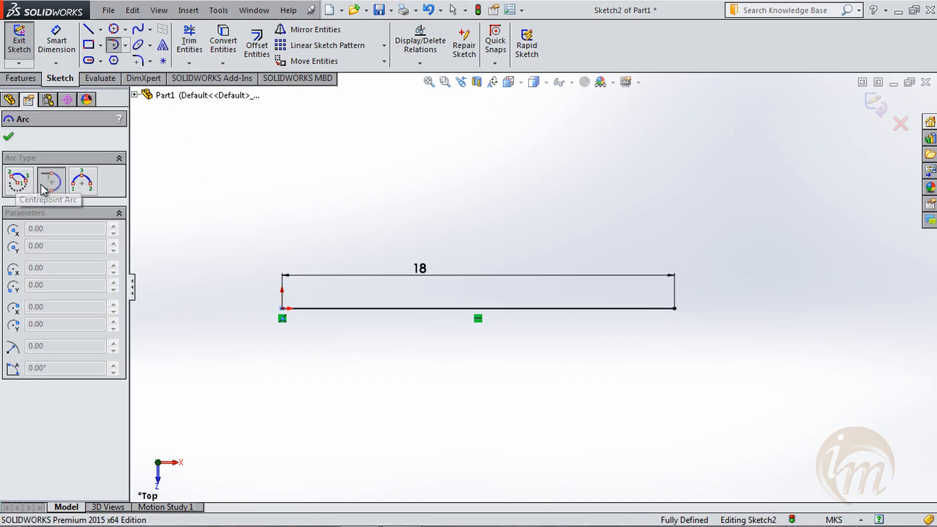
pyautogui.click(674, 309)
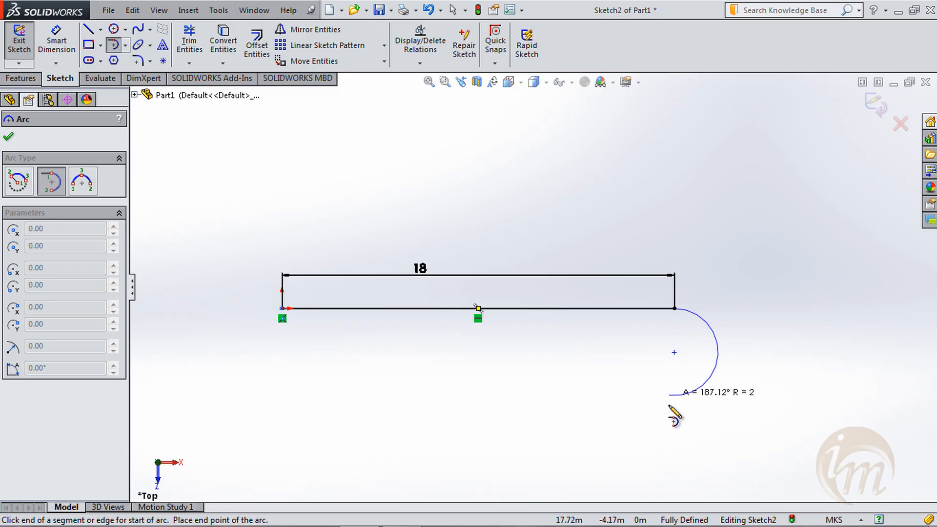
pyautogui.click(674, 445)
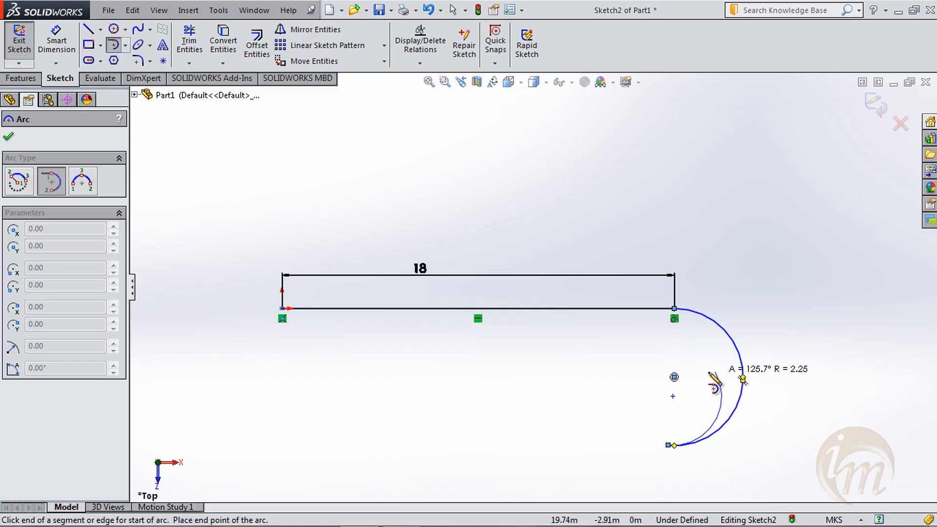
# Dimension the tangent arc's radius with Smart Dimension and set it to 4 m
pyautogui.press('Escape')
pyautogui.click(57, 43)
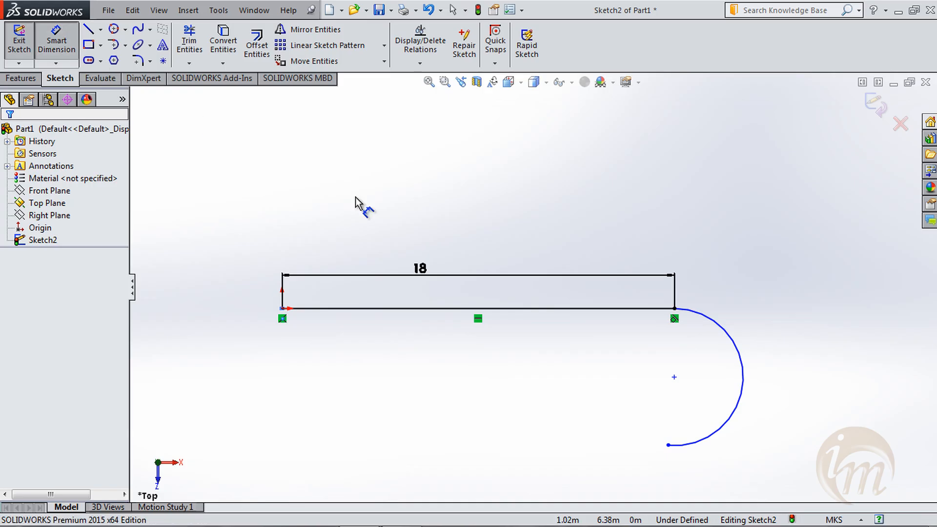
pyautogui.click(739, 350)
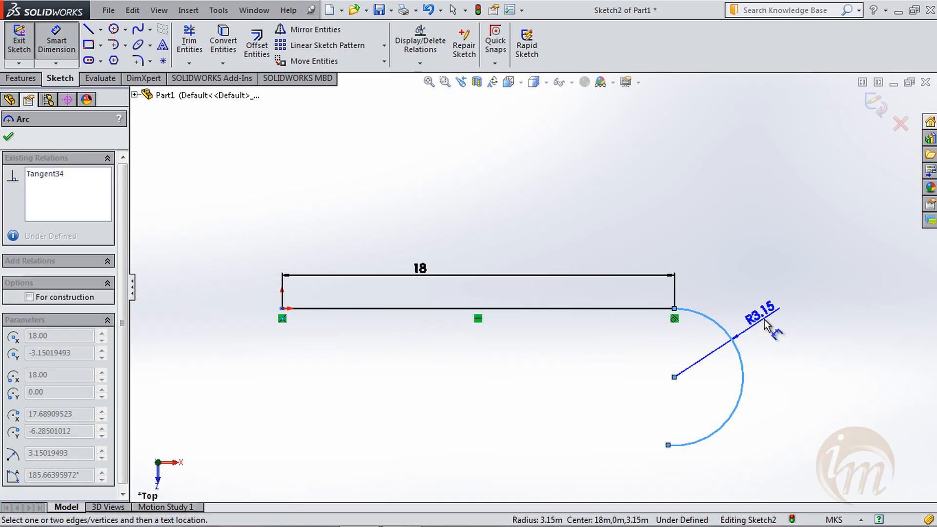
pyautogui.click(764, 324)
pyautogui.write('4')
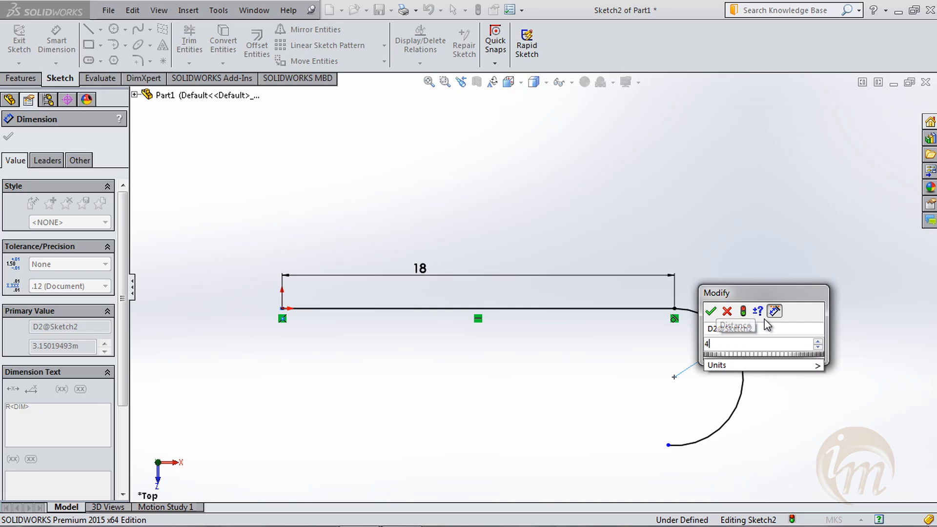
pyautogui.press('Return')
pyautogui.click(813, 333)
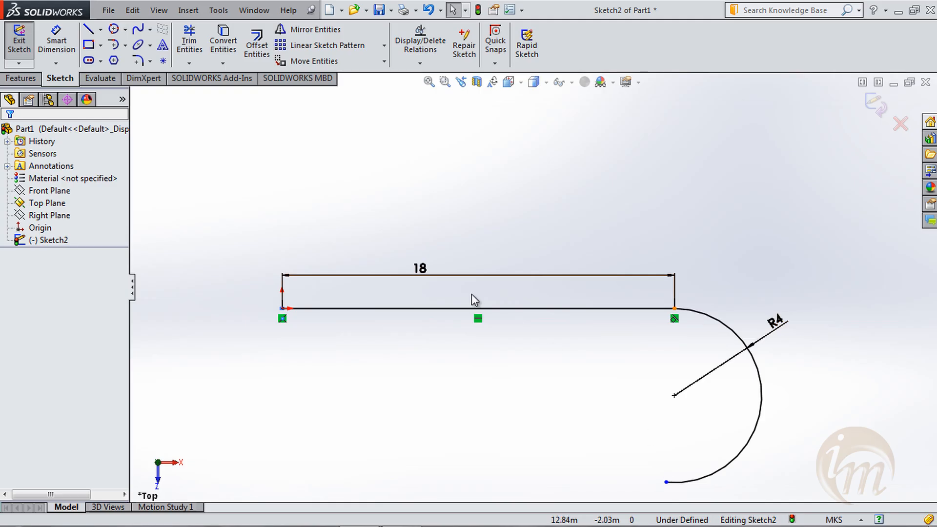
# Delete the horizontal line, the tangent arc and their dimensions from the sketch
pyautogui.moveTo(827, 472)
pyautogui.mouseDown()
pyautogui.moveTo(665, 368)
pyautogui.moveTo(252, 196)
pyautogui.moveTo(277, 194)
pyautogui.mouseUp()
pyautogui.press('Delete')
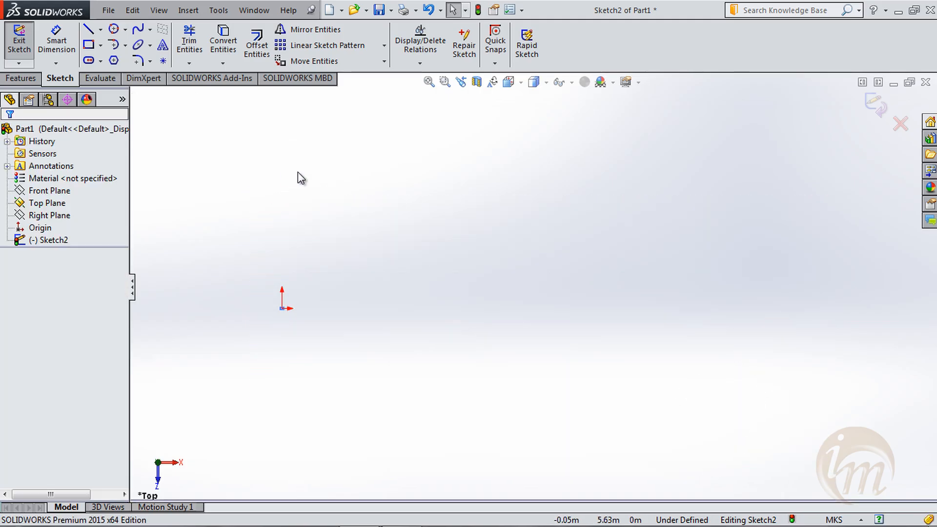
# Set up the Polygon tool for 6 sides with an inscribed circle of 5 m diameter, after trying the circumscribed option
pyautogui.click(113, 60)
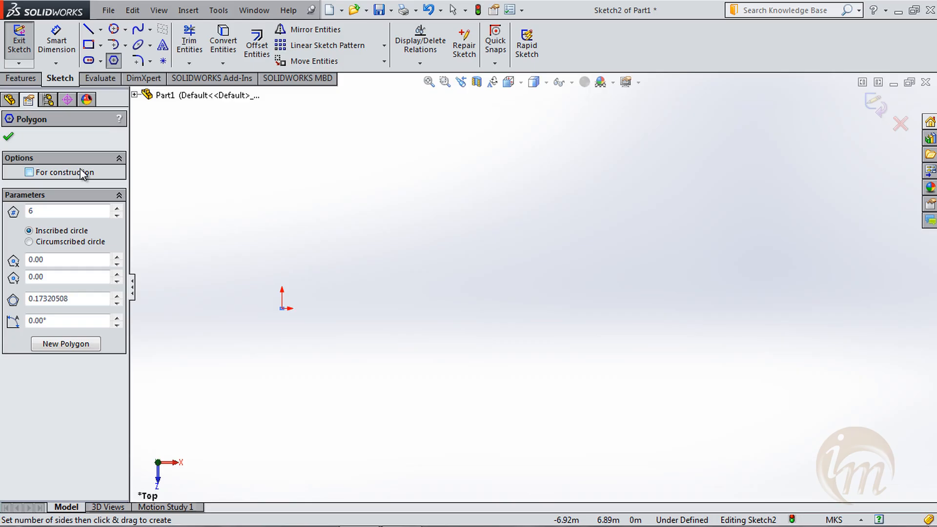
pyautogui.click(63, 173)
pyautogui.click(42, 212)
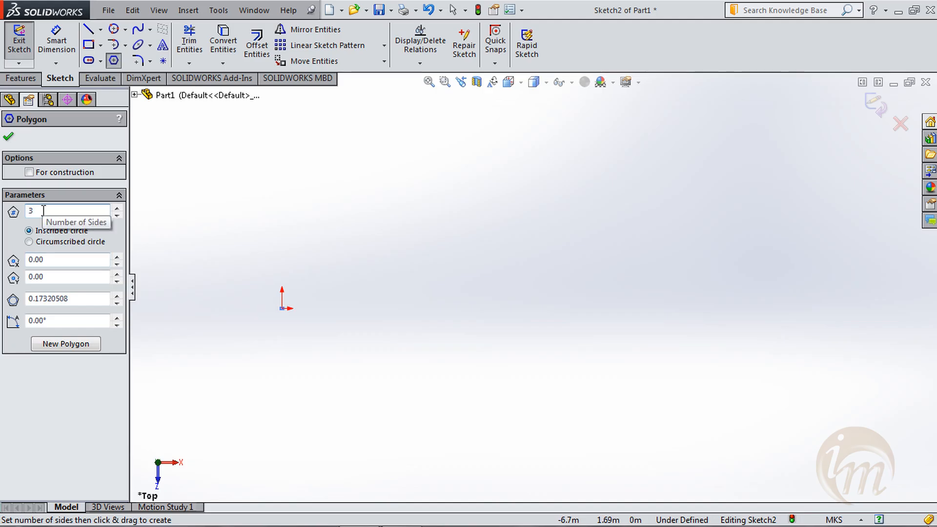
pyautogui.press('BackSpace')
pyautogui.write('6')
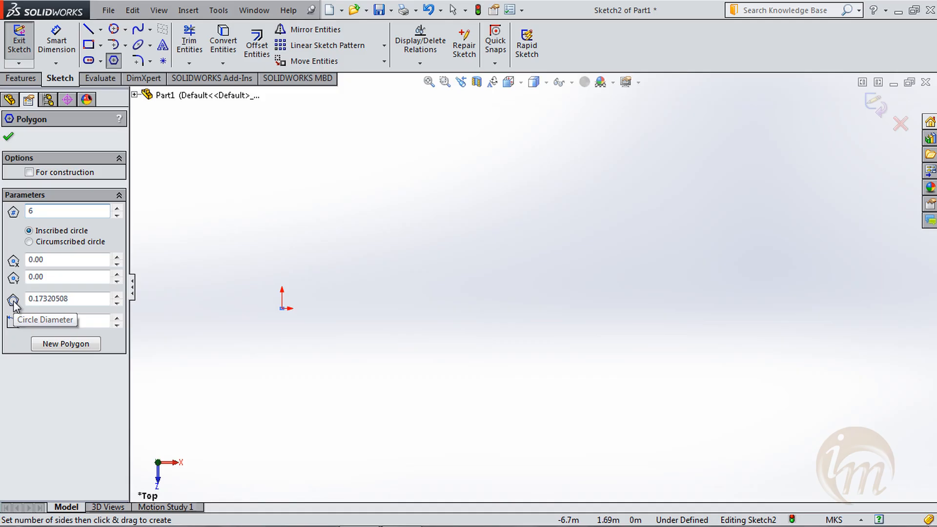
pyautogui.click(42, 241)
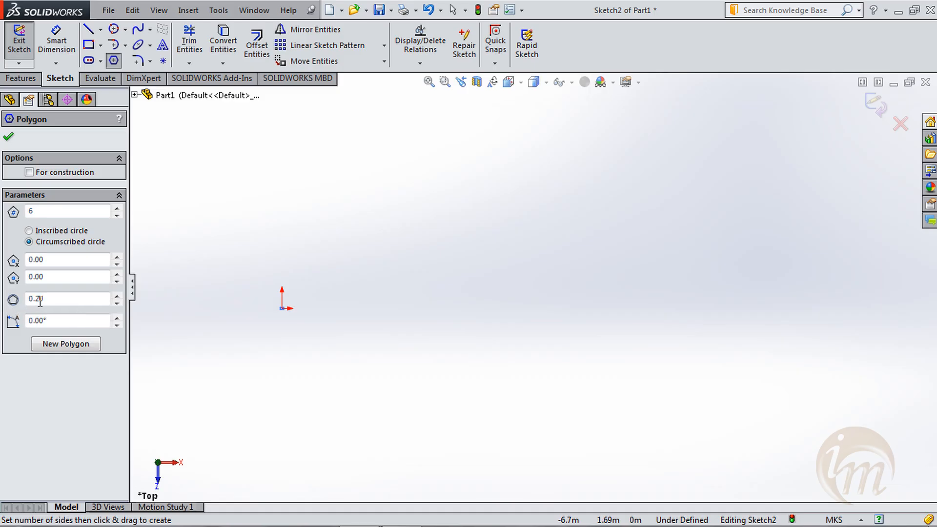
pyautogui.click(44, 234)
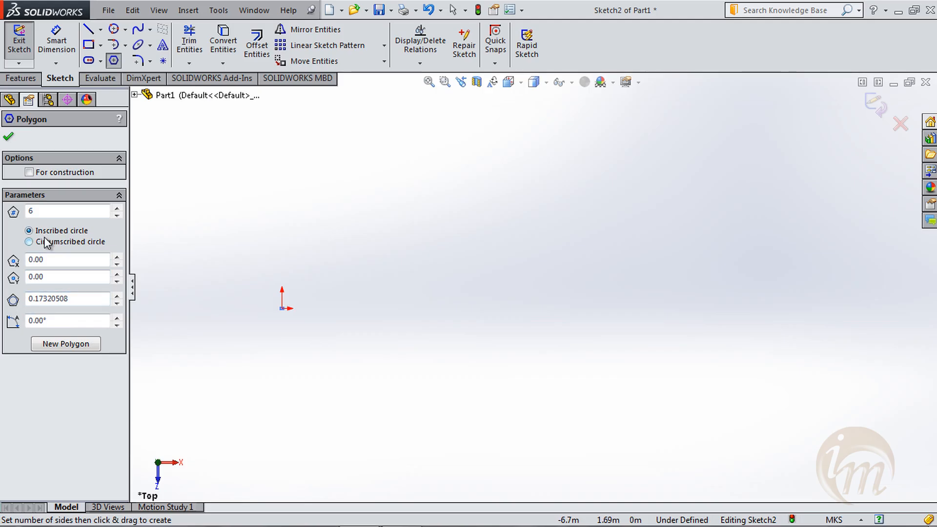
pyautogui.moveTo(73, 298); pyautogui.dragTo(22, 299)
pyautogui.write('5')
pyautogui.click(84, 319)
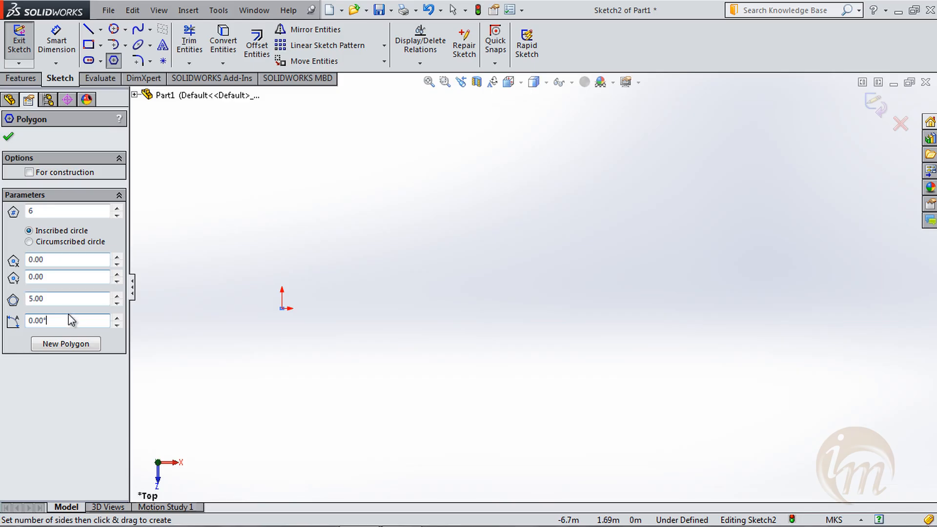
# Sketch a slightly rotated hexagon to the right of the origin, with an inscribed circle about 7.8 m in diameter
pyautogui.moveTo(459, 283); pyautogui.dragTo(450, 360)
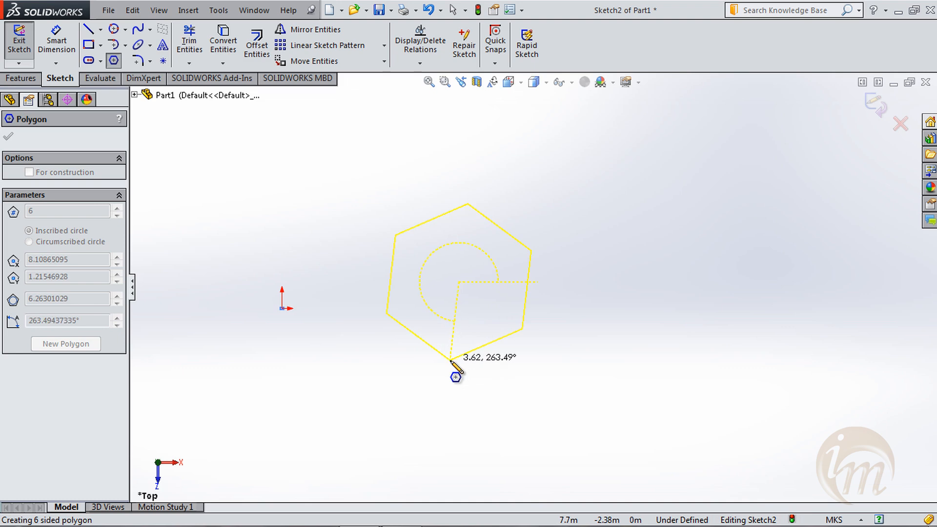
pyautogui.moveTo(450, 360); pyautogui.dragTo(470, 378)
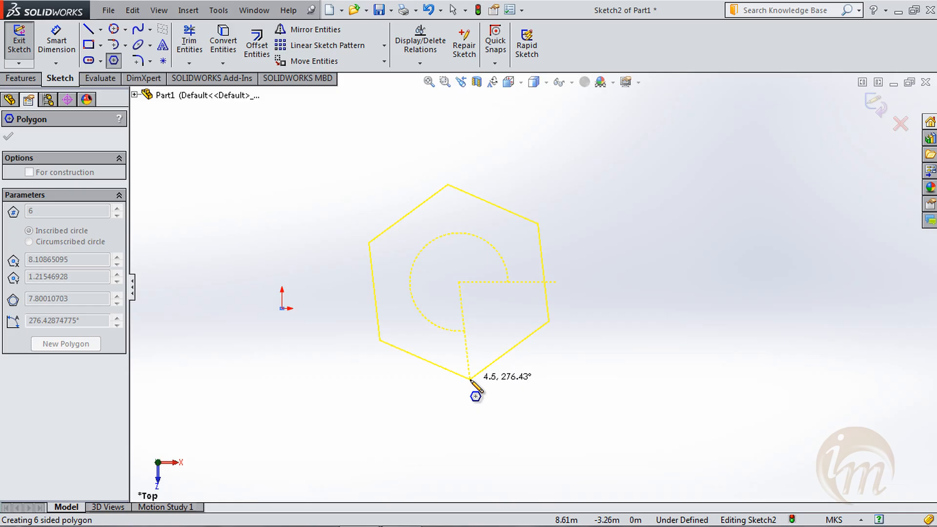
pyautogui.press('Escape')
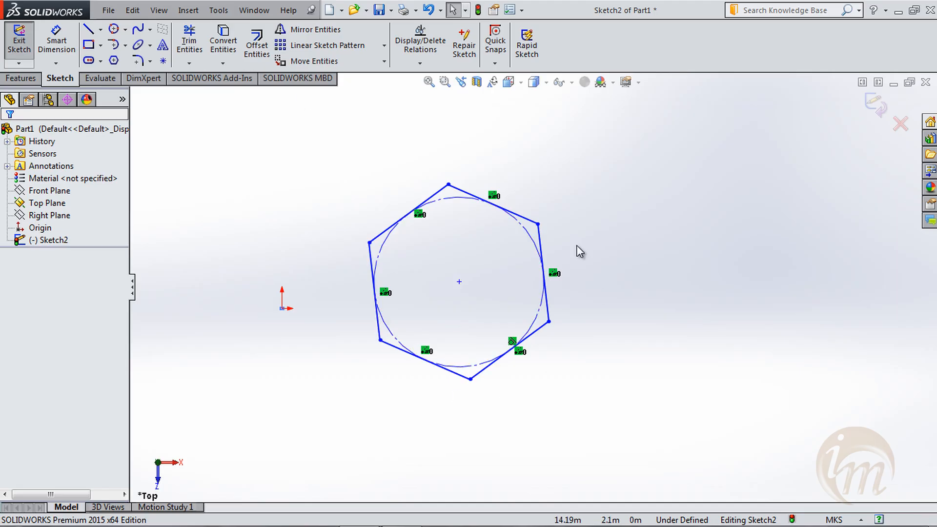
# Dimension the diameter of the hexagon's inscribed circle and set it to 8 m
pyautogui.click(539, 240)
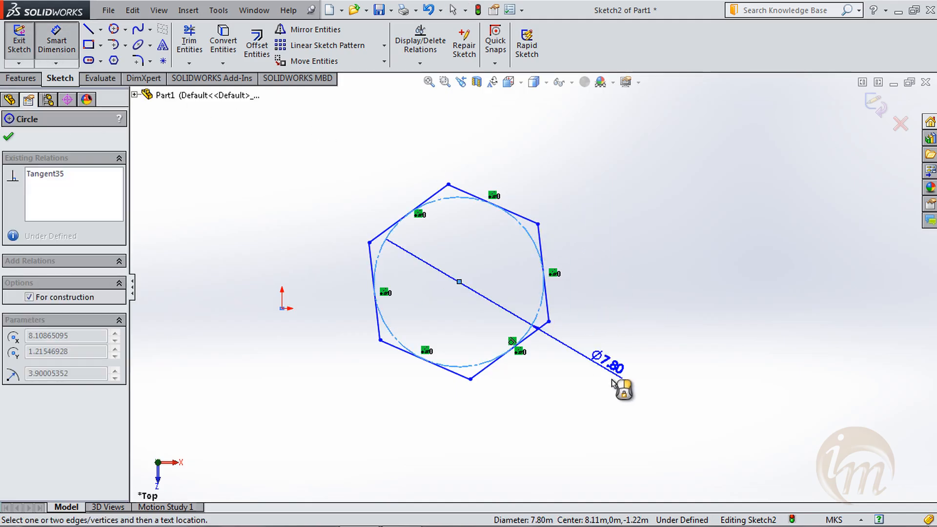
pyautogui.click(627, 397)
pyautogui.write('8')
pyautogui.press('Return')
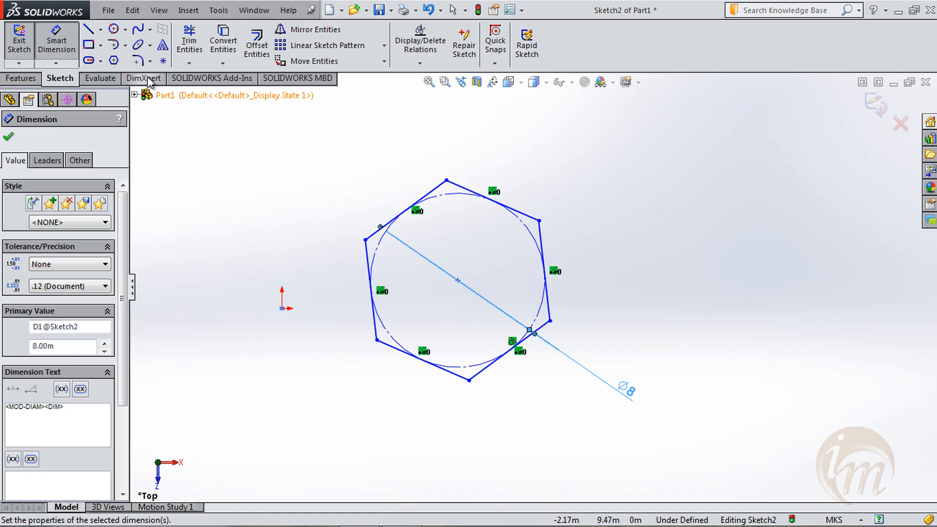
# Sketch a second hexagon to the right of the first, using a circumscribed circle about 9 m in diameter
pyautogui.click(114, 60)
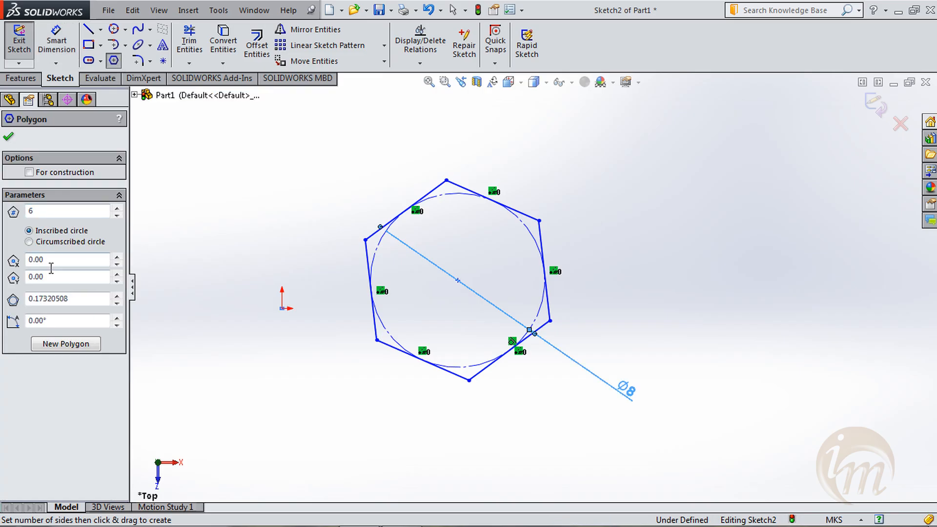
pyautogui.click(47, 242)
pyautogui.moveTo(713, 255); pyautogui.dragTo(721, 353)
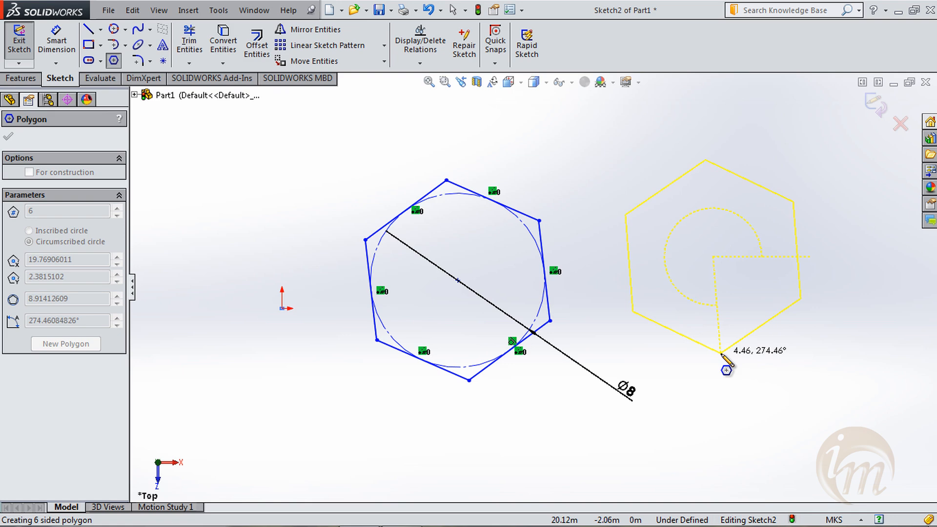
pyautogui.moveTo(721, 353); pyautogui.dragTo(721, 354)
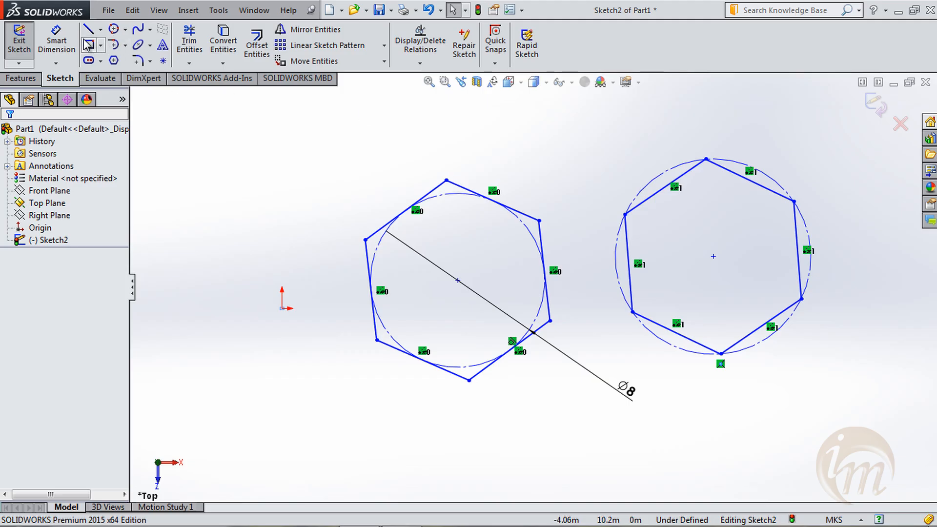
# Dimension the diameter of the second hexagon's circumscribed circle and set it to 8 m
pyautogui.click(56, 40)
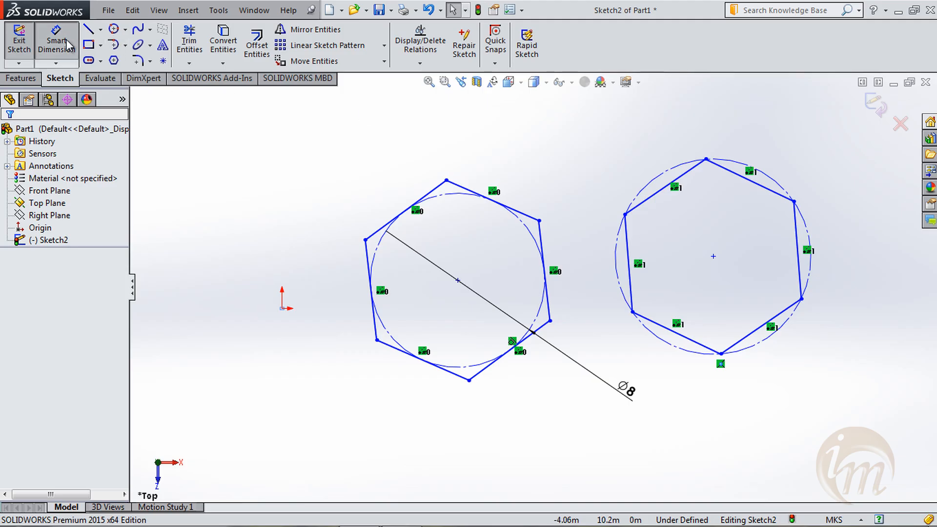
pyautogui.click(781, 160)
pyautogui.click(806, 154)
pyautogui.write('8')
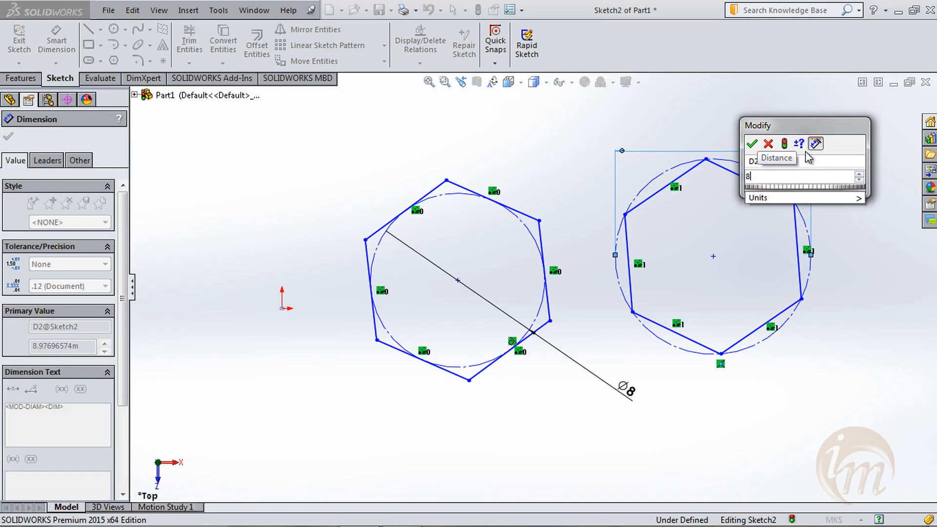
pyautogui.press('Return')
pyautogui.press('Escape')
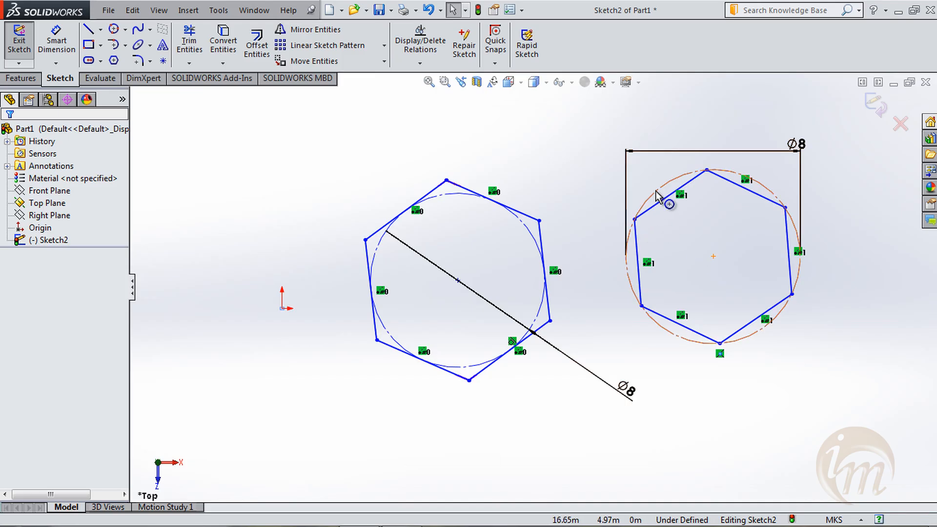
pyautogui.click(607, 268)
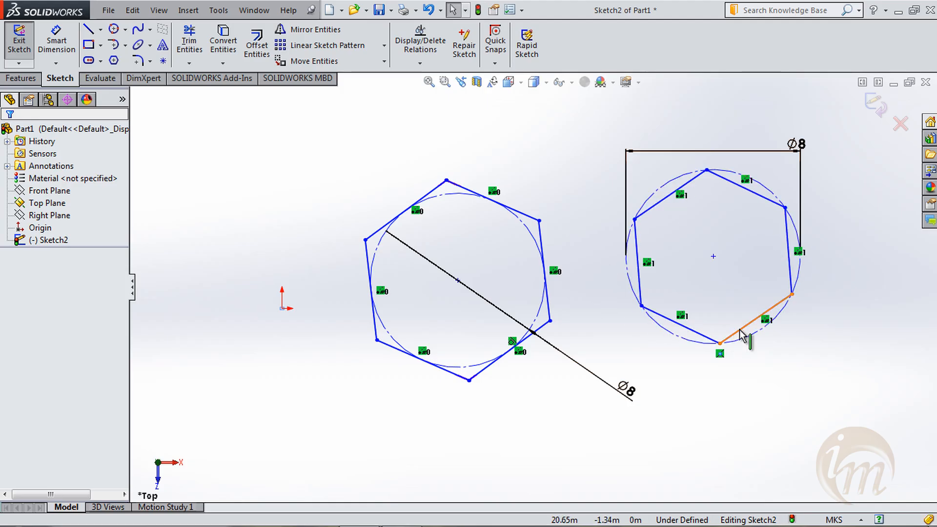
# Sketch a third hexagon around the area above the origin, with the inscribed circle and For construction options enabled
pyautogui.click(113, 60)
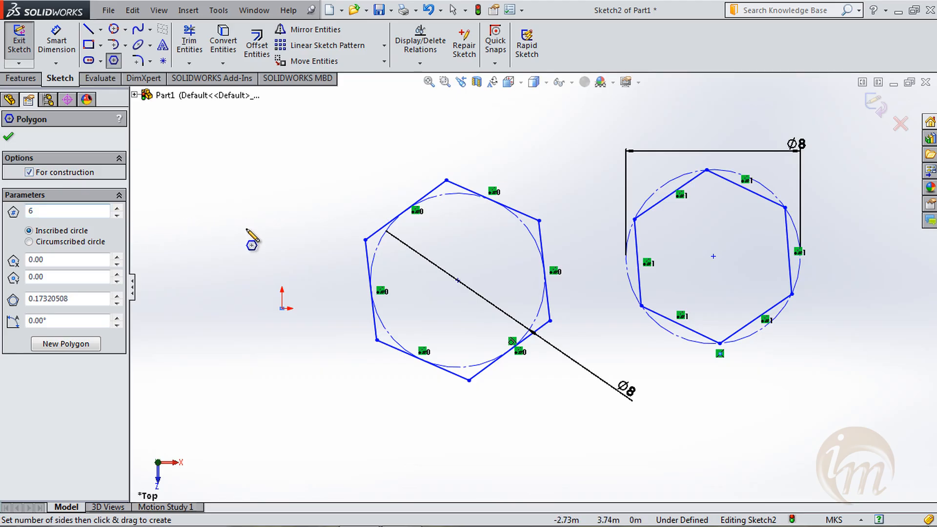
pyautogui.moveTo(269, 227); pyautogui.dragTo(269, 313)
pyautogui.press('Escape')
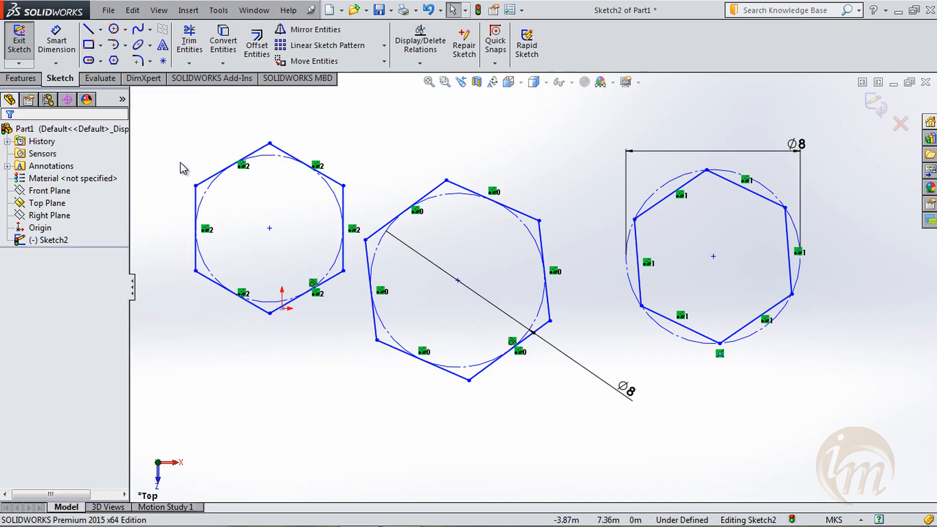
# Delete all three hexagons and their dimensions from the sketch
pyautogui.moveTo(858, 458)
pyautogui.mouseDown()
pyautogui.moveTo(157, 140)
pyautogui.moveTo(156, 91)
pyautogui.mouseUp()
pyautogui.press('Delete')
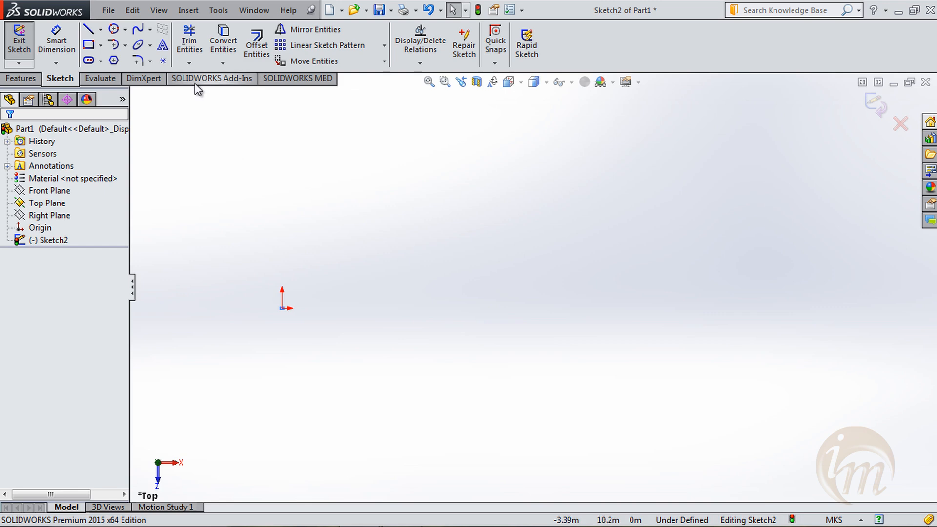
# Sketch an open eight-point spline from the origin, waving rightward and bending down and back at its far end
pyautogui.click(139, 33)
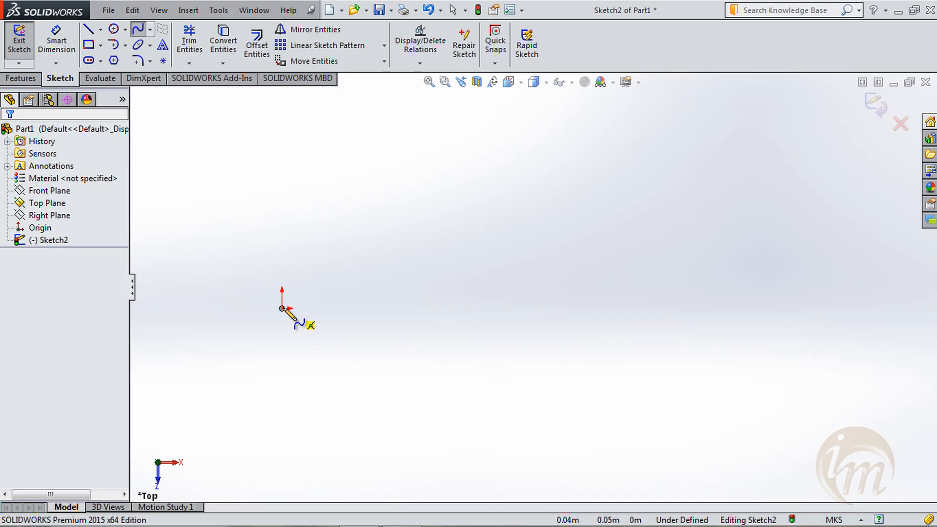
pyautogui.click(282, 307)
pyautogui.click(371, 264)
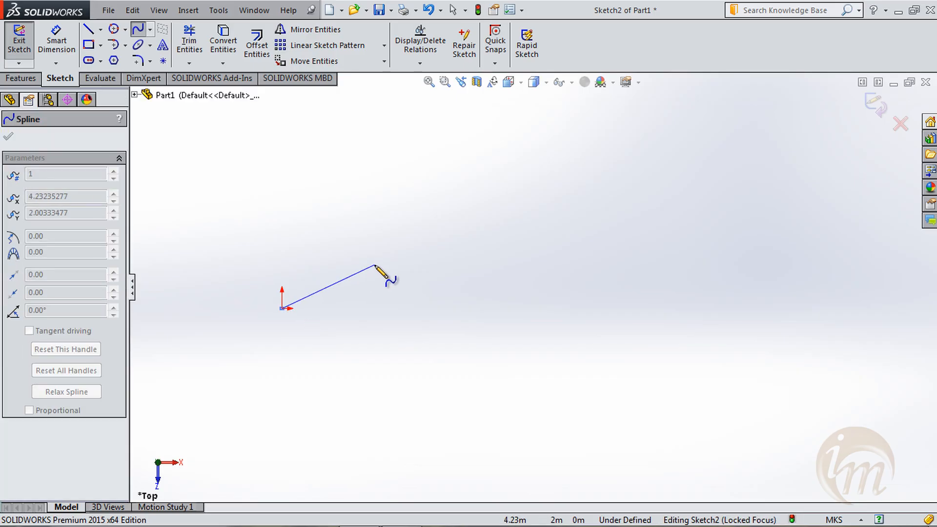
pyautogui.click(477, 264)
pyautogui.click(589, 259)
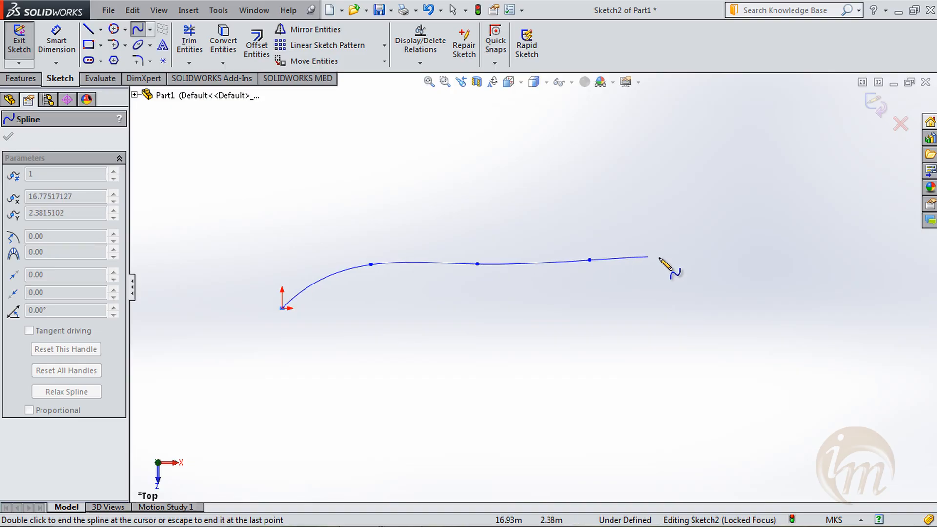
pyautogui.click(701, 241)
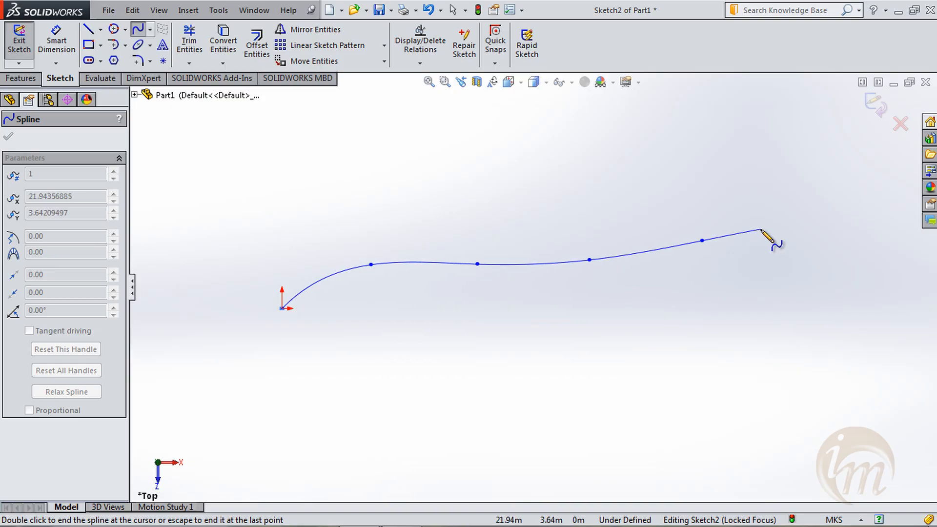
pyautogui.click(787, 281)
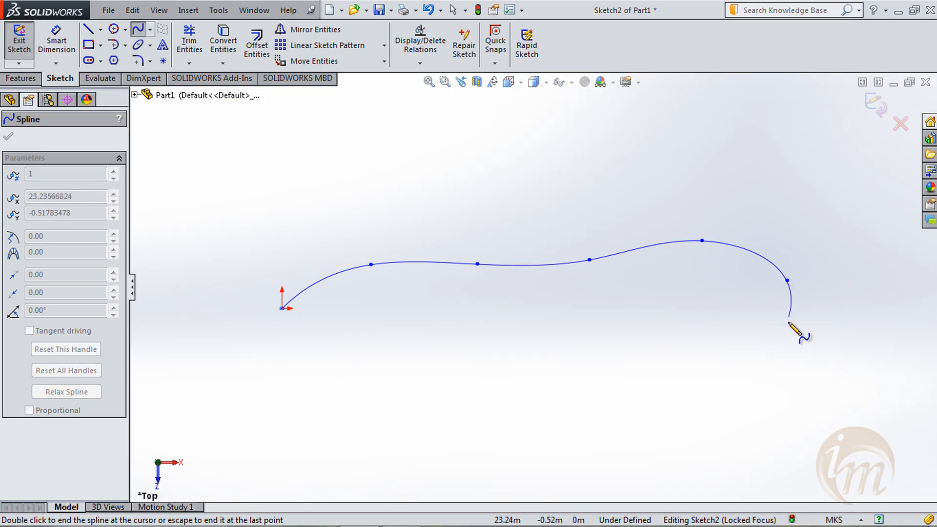
pyautogui.click(777, 348)
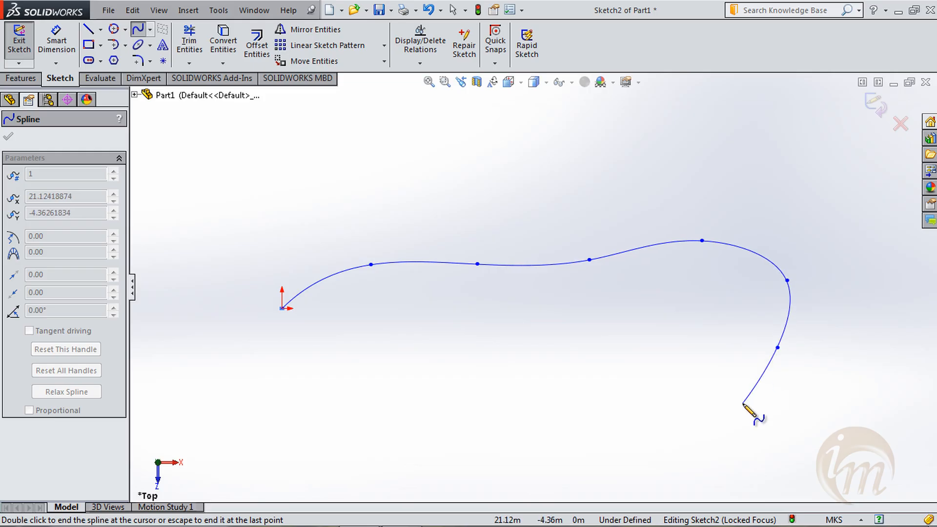
pyautogui.click(743, 403)
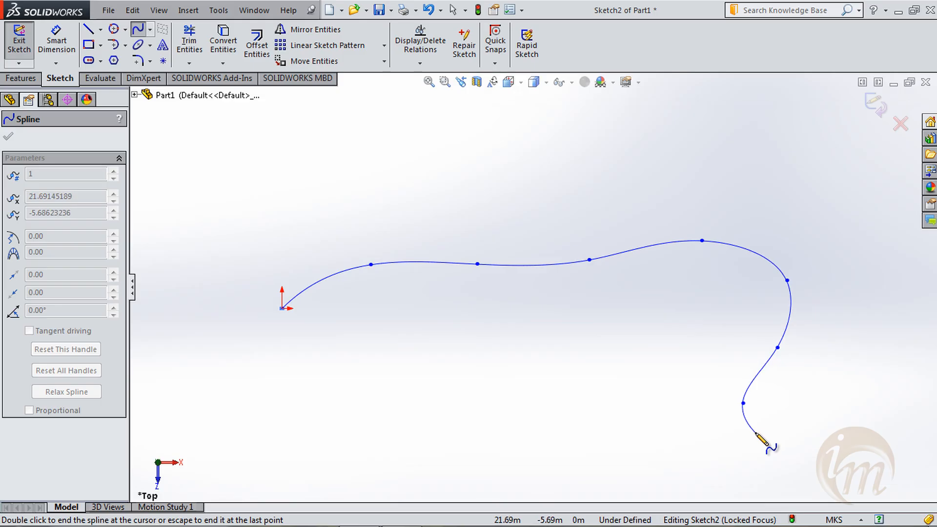
pyautogui.press('Escape')
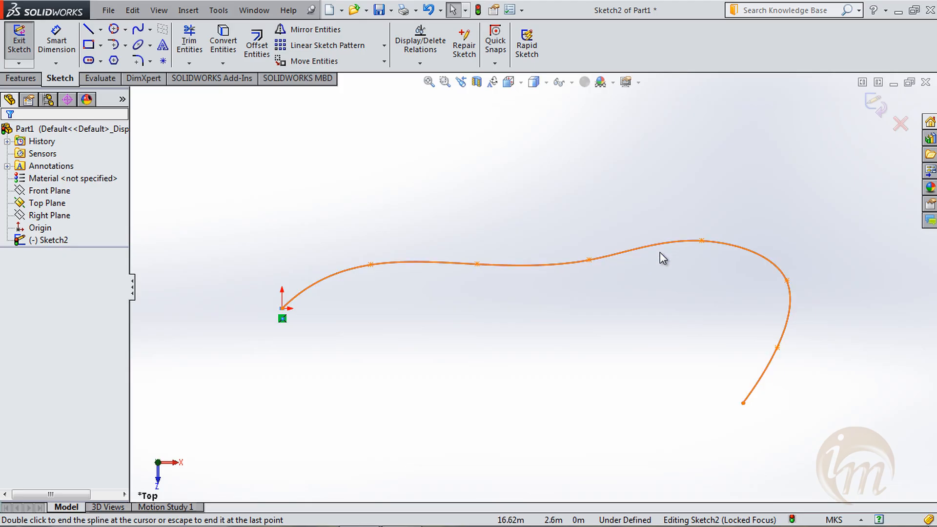
# Reshape the spline by moving its crest point slightly upward
pyautogui.click(702, 240)
pyautogui.moveTo(701, 240); pyautogui.dragTo(705, 224)
pyautogui.click(824, 429)
# Delete the spline from the sketch
pyautogui.moveTo(835, 433); pyautogui.dragTo(259, 188)
pyautogui.press('Delete')
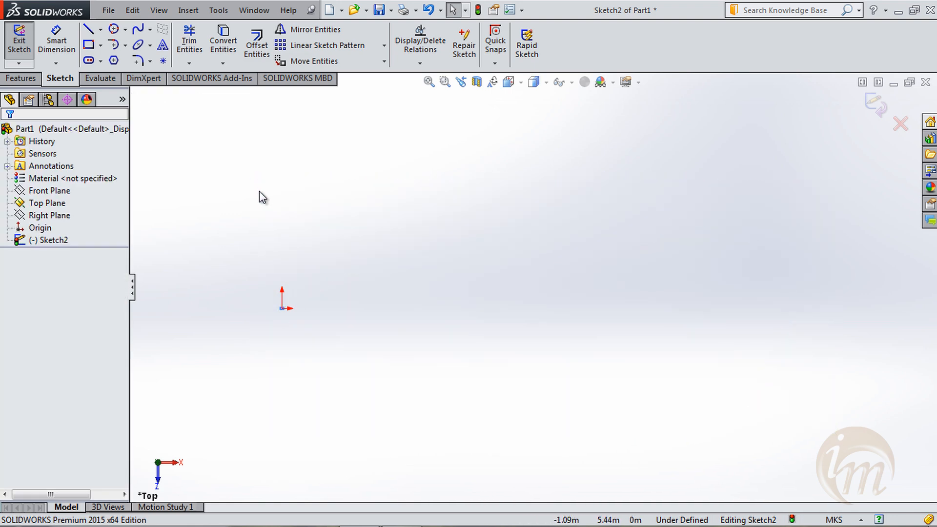
# Sketch a horizontal ellipse centred on the origin with radii of about 5.05 m and 1.85 m
pyautogui.click(150, 47)
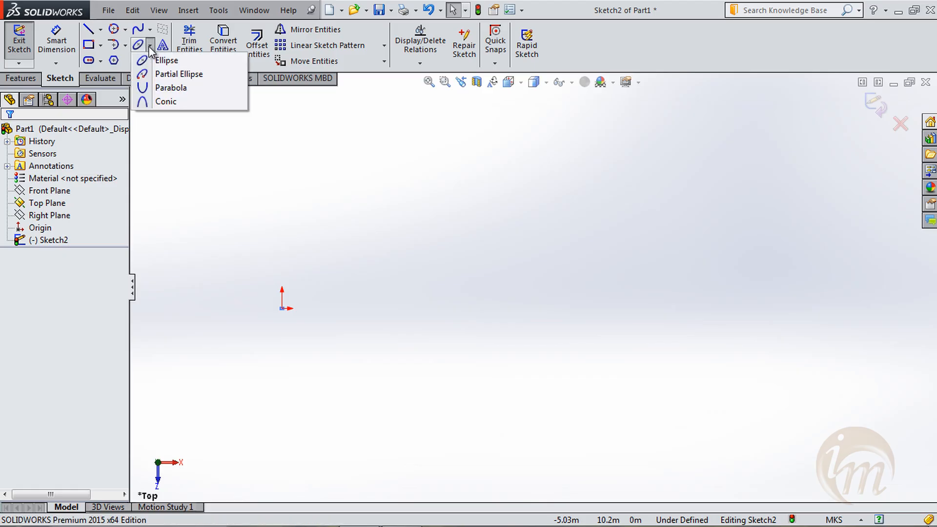
pyautogui.click(163, 61)
pyautogui.click(151, 44)
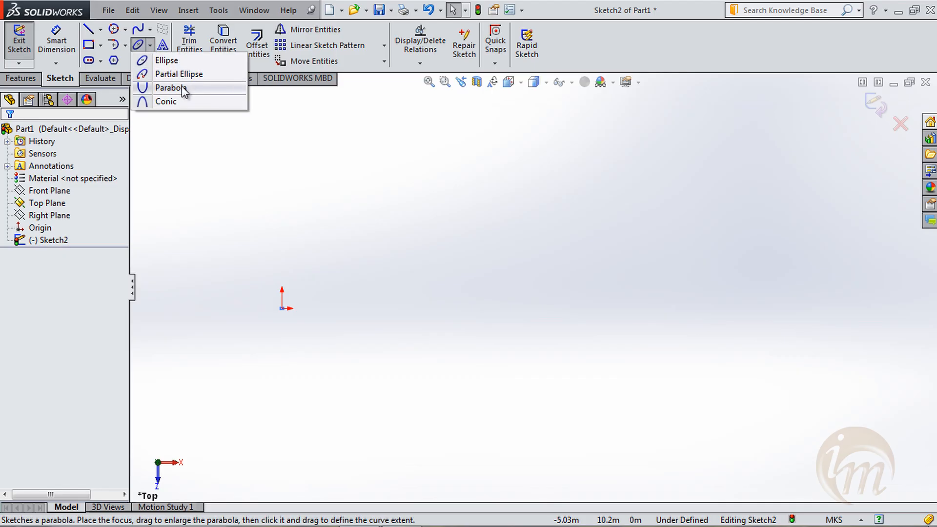
pyautogui.click(168, 61)
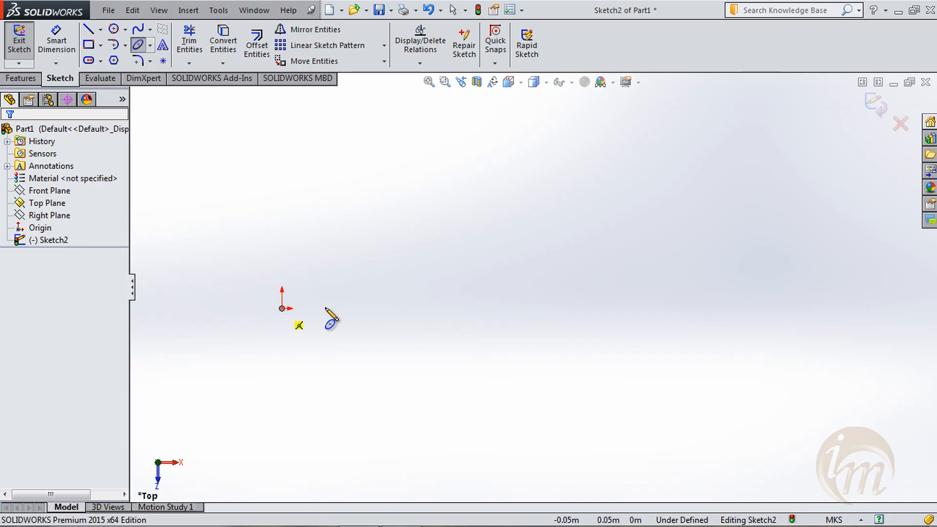
pyautogui.click(282, 308)
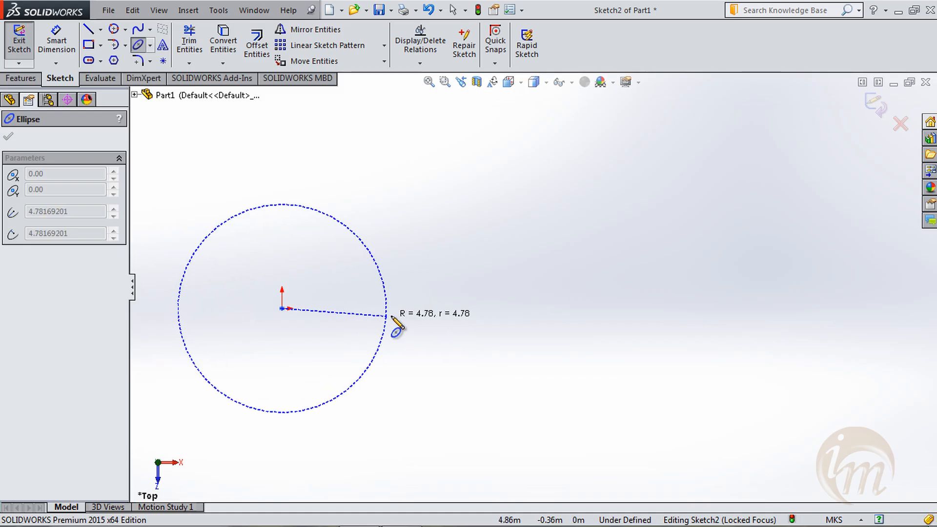
pyautogui.click(393, 309)
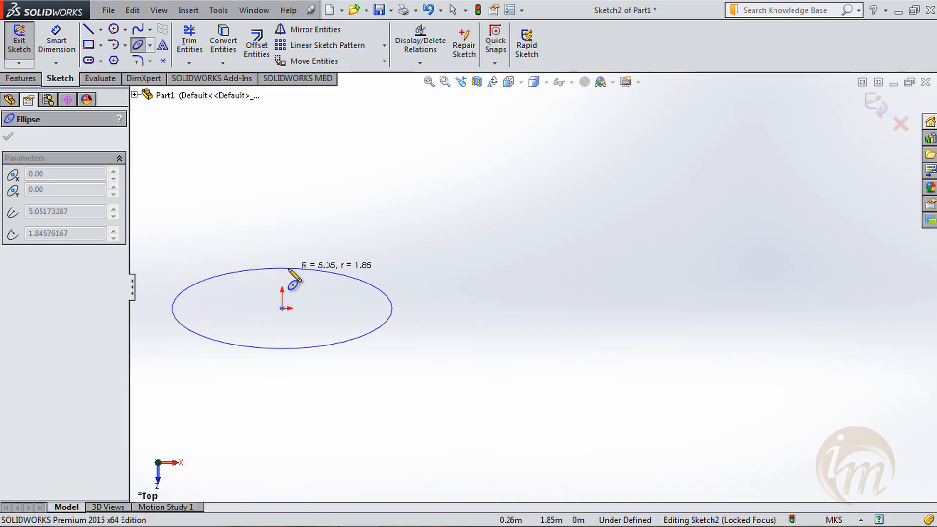
pyautogui.click(289, 268)
pyautogui.press('Escape')
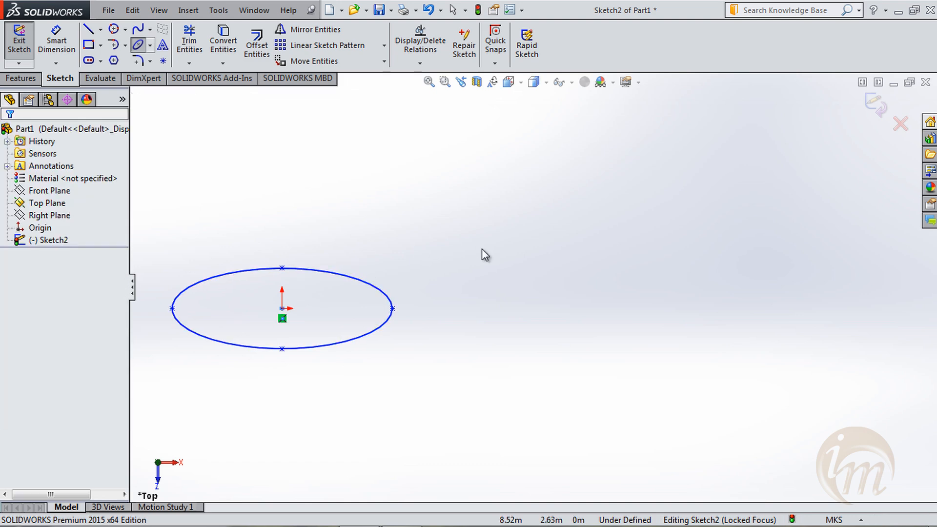
# Dimension the ellipse's full width between its two horizontal end points as 10 m
pyautogui.scroll(5, 556, 351)
pyautogui.keyDown('ctrl'); pyautogui.moveTo(405, 339); pyautogui.dragTo(531, 335, button='middle'); pyautogui.keyUp('ctrl')
pyautogui.click(57, 42)
pyautogui.click(405, 304)
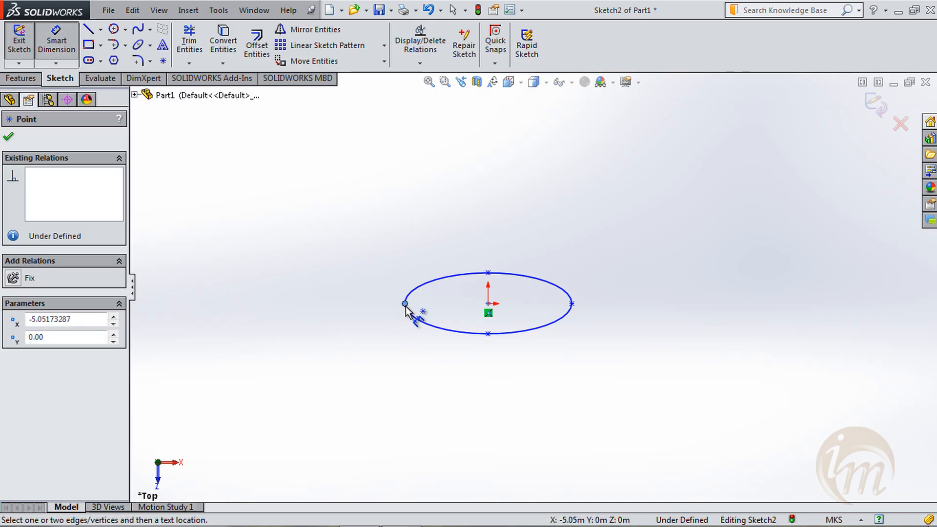
pyautogui.click(572, 303)
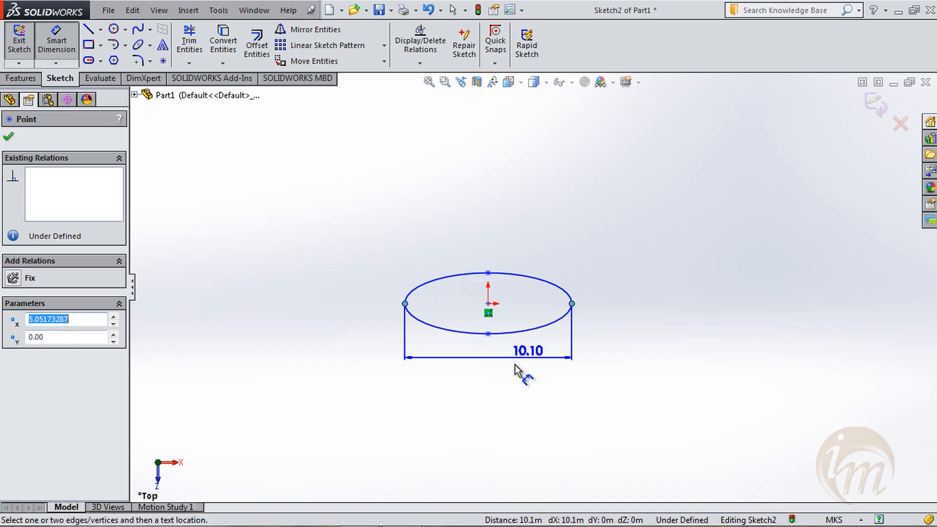
pyautogui.click(501, 378)
pyautogui.write('10')
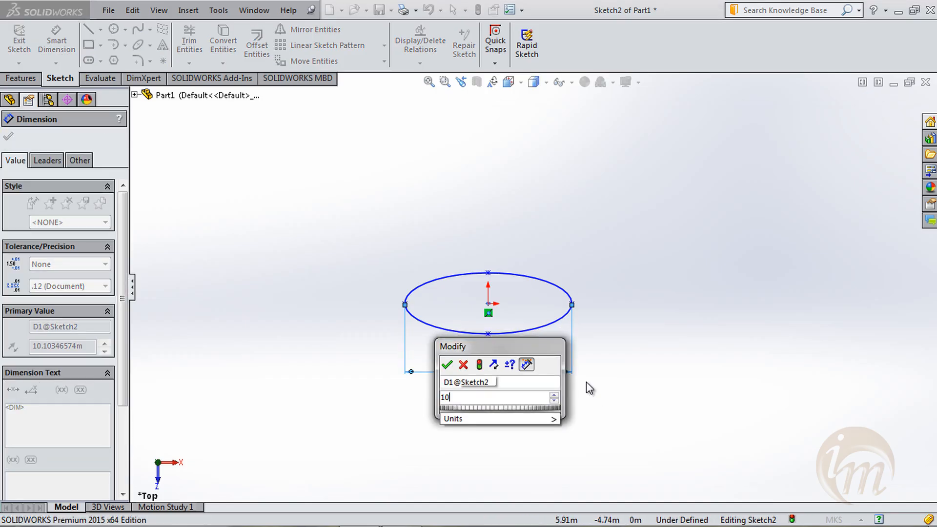
pyautogui.press('Return')
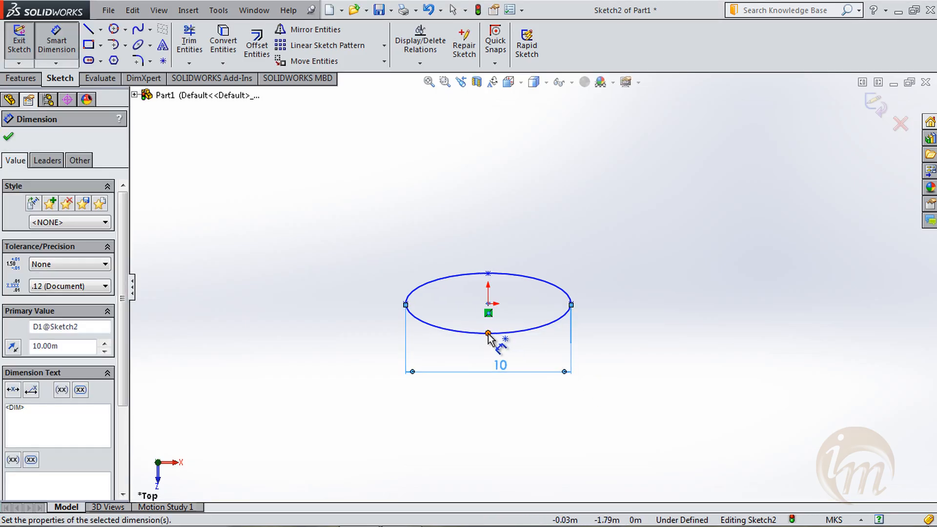
# Dimension the ellipse's full height between its upper and lower points as 4 m
pyautogui.click(488, 333)
pyautogui.click(488, 273)
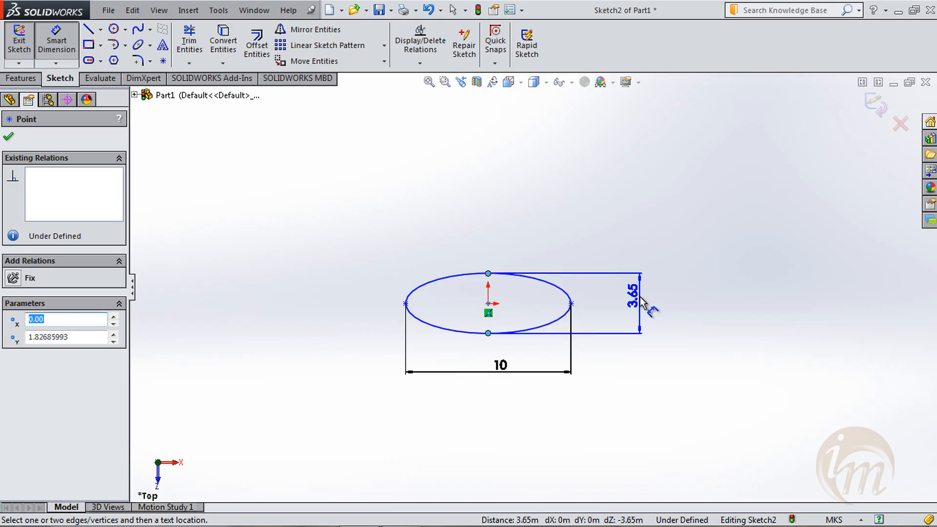
pyautogui.click(650, 306)
pyautogui.write('4')
pyautogui.press('Return')
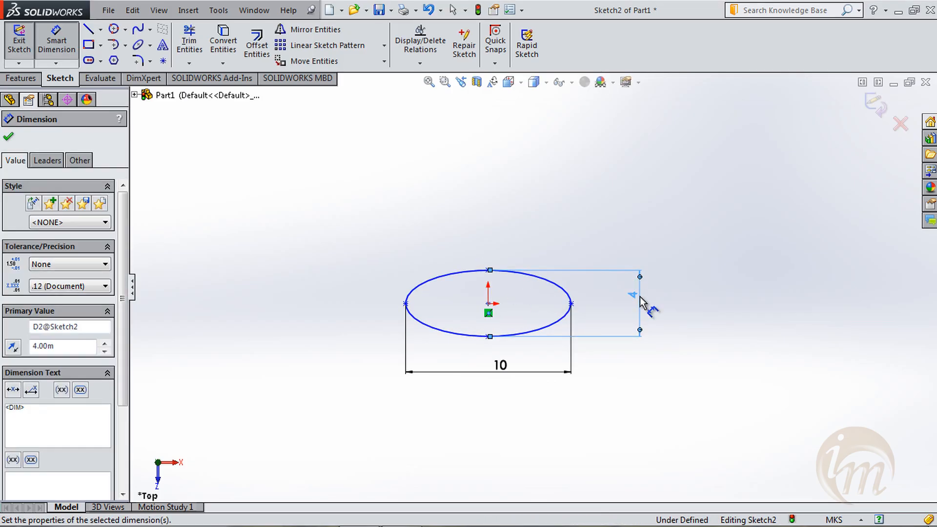
pyautogui.press('Escape')
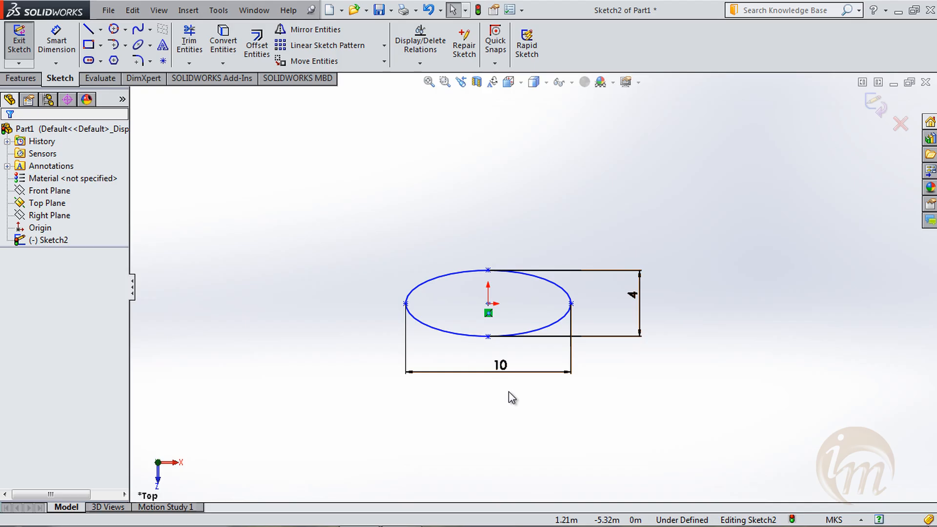
# Sketch a second, upright ellipse above and right of the first, with radii of about 7.9 m and 4 m
pyautogui.click(139, 47)
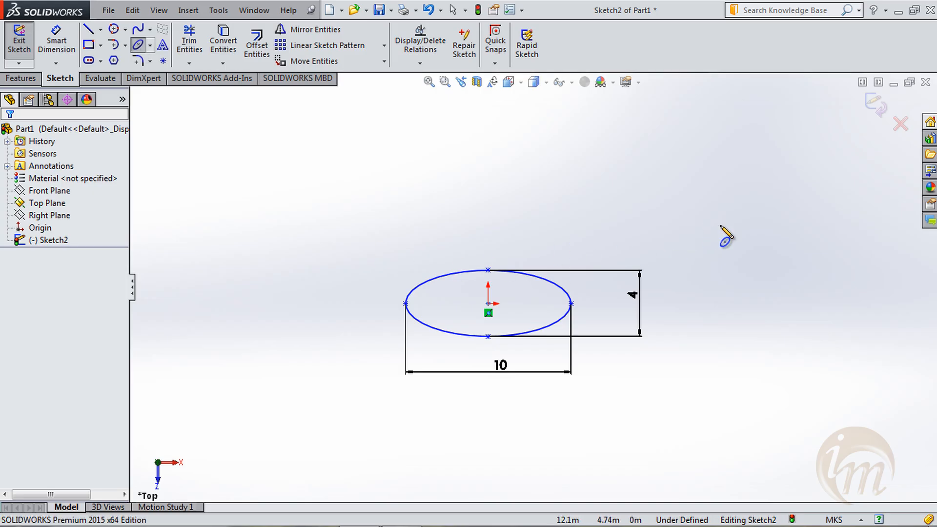
pyautogui.click(686, 226)
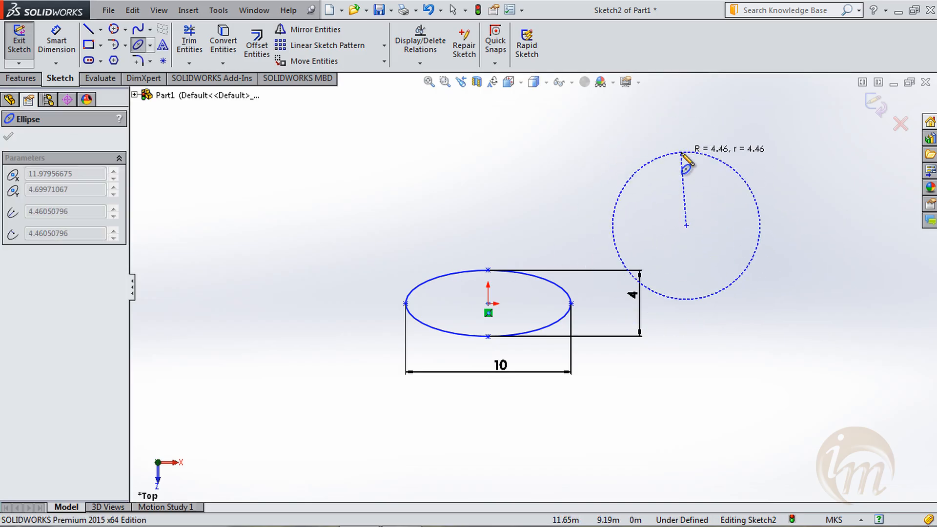
pyautogui.click(752, 228)
pyautogui.click(686, 96)
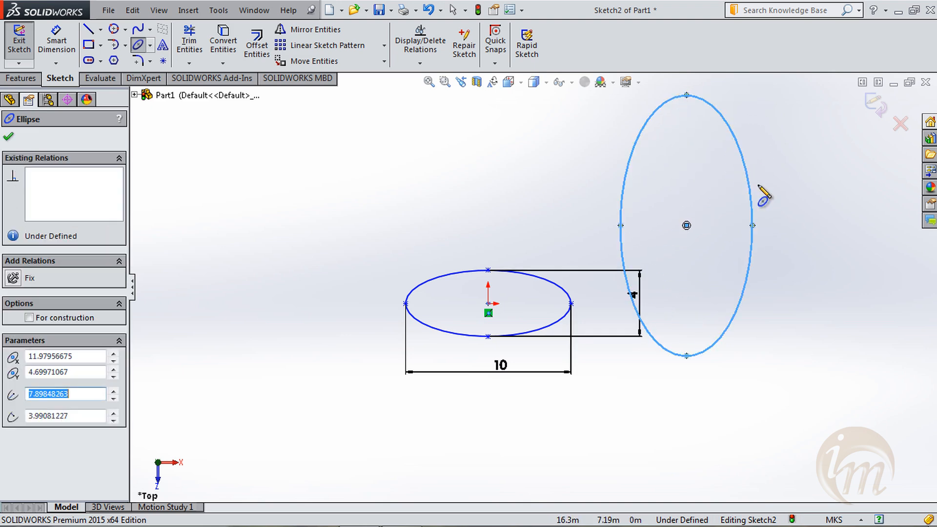
pyautogui.press('Escape')
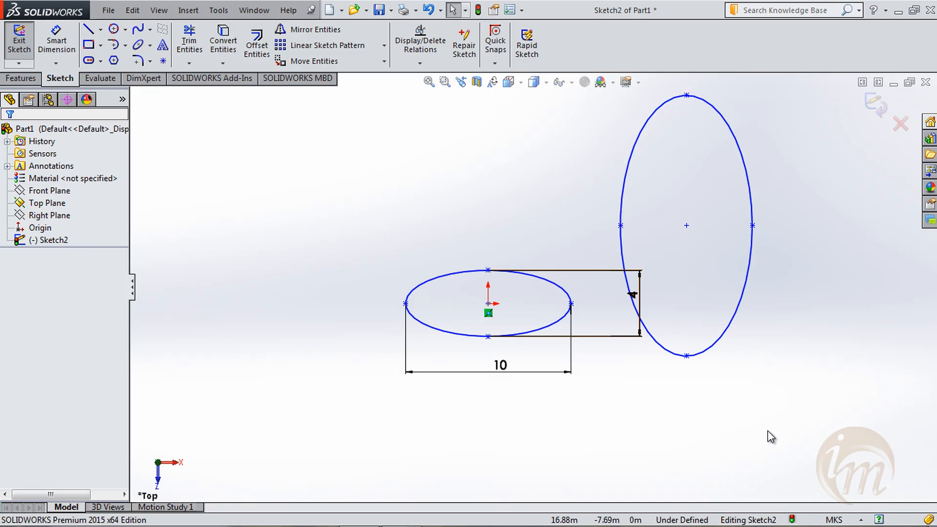
# Delete both ellipses and their dimensions from the sketch
pyautogui.moveTo(768, 431)
pyautogui.mouseDown()
pyautogui.moveTo(377, 141)
pyautogui.moveTo(370, 155)
pyautogui.mouseUp()
pyautogui.press('Delete')
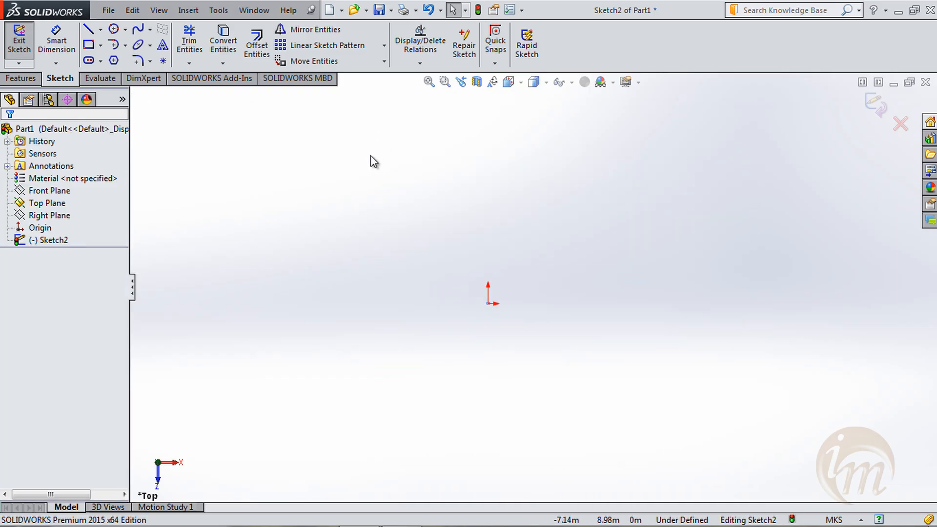
# Sketch a partial ellipse opening left, centred about 8.4 m right of the origin, with radii of about 6.11 m and 2.12 m
pyautogui.click(150, 45)
pyautogui.click(171, 75)
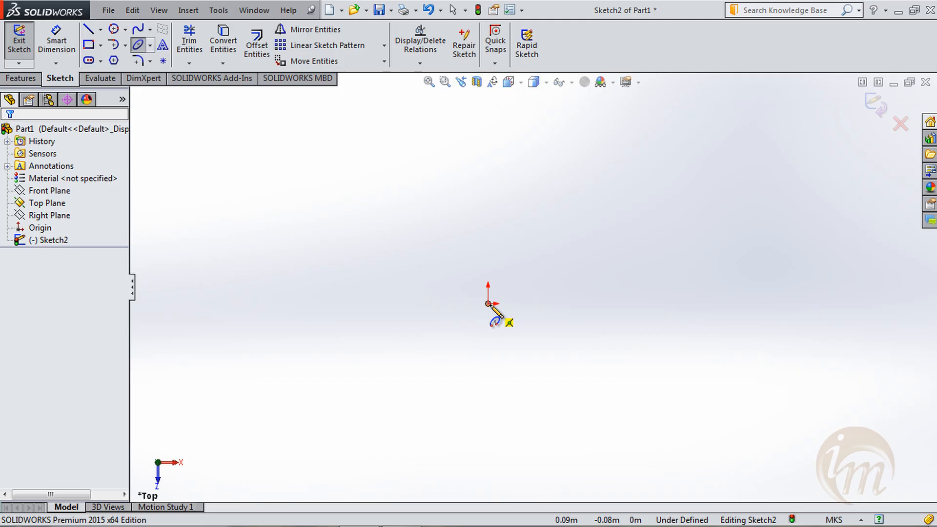
pyautogui.click(628, 303)
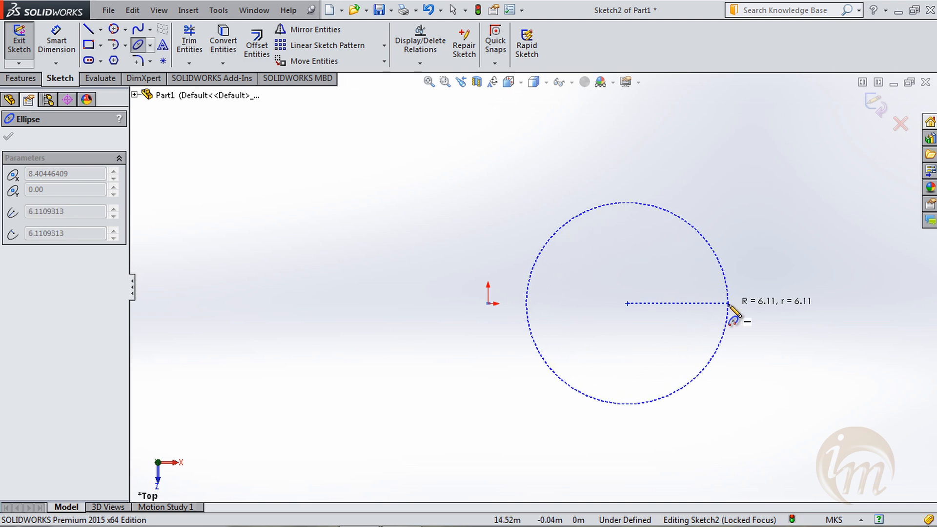
pyautogui.click(671, 304)
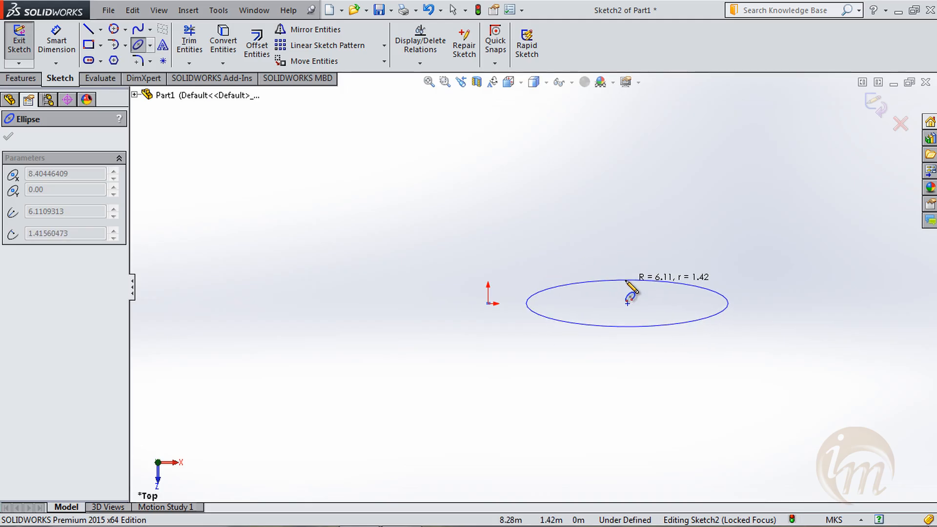
pyautogui.click(631, 264)
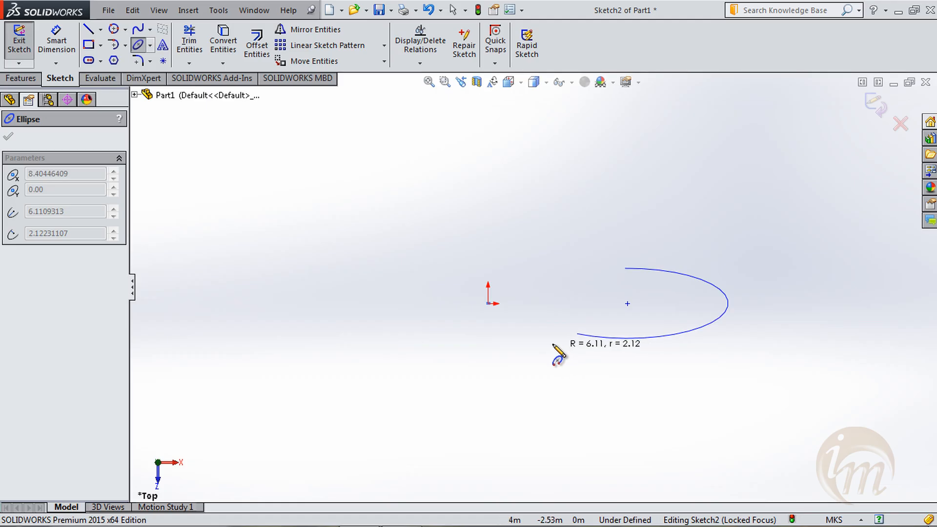
pyautogui.click(667, 333)
pyautogui.press('Escape')
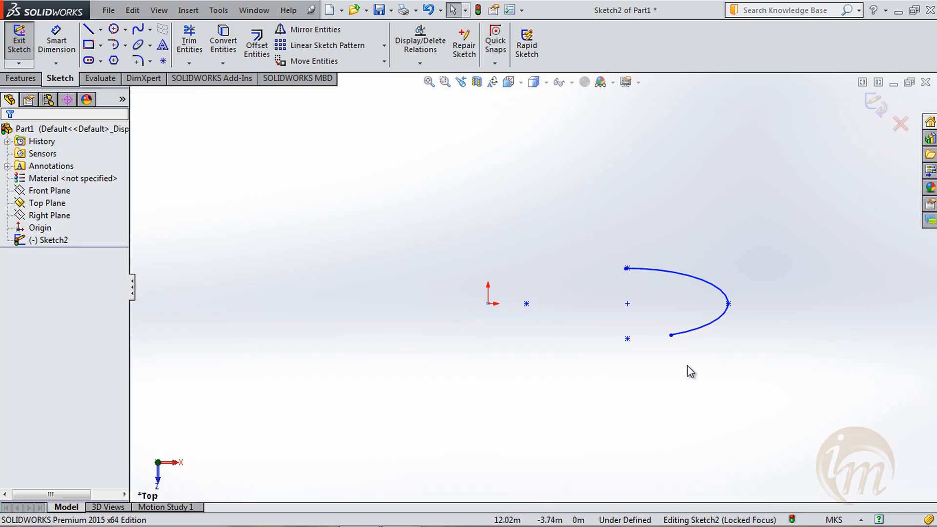
# Dimension the partial ellipse's major axis between its two horizontal axis points as 12 m
pyautogui.click(56, 42)
pyautogui.click(526, 304)
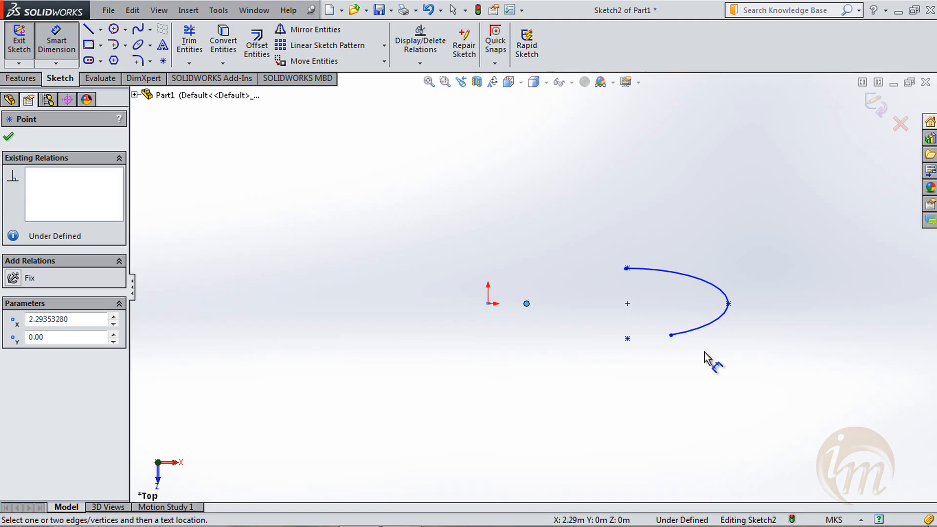
pyautogui.click(728, 304)
pyautogui.click(626, 376)
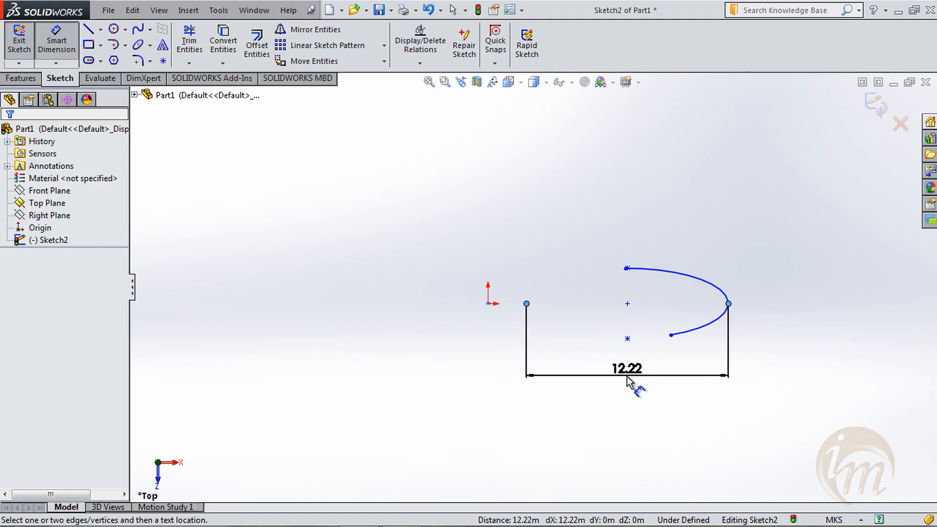
pyautogui.write('12')
pyautogui.press('Return')
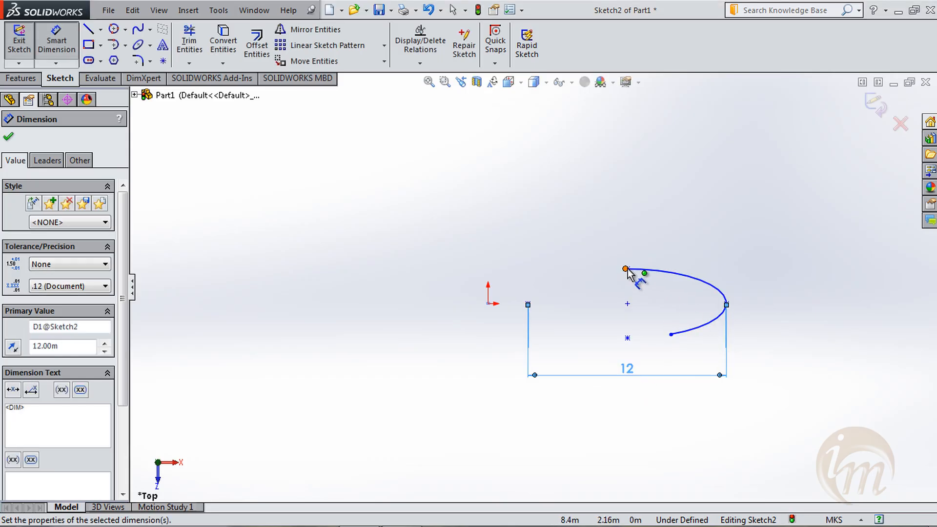
# Dimension the vertical distance from the partial ellipse's upper end to its lower axis point, entering 56
pyautogui.click(626, 268)
pyautogui.click(628, 337)
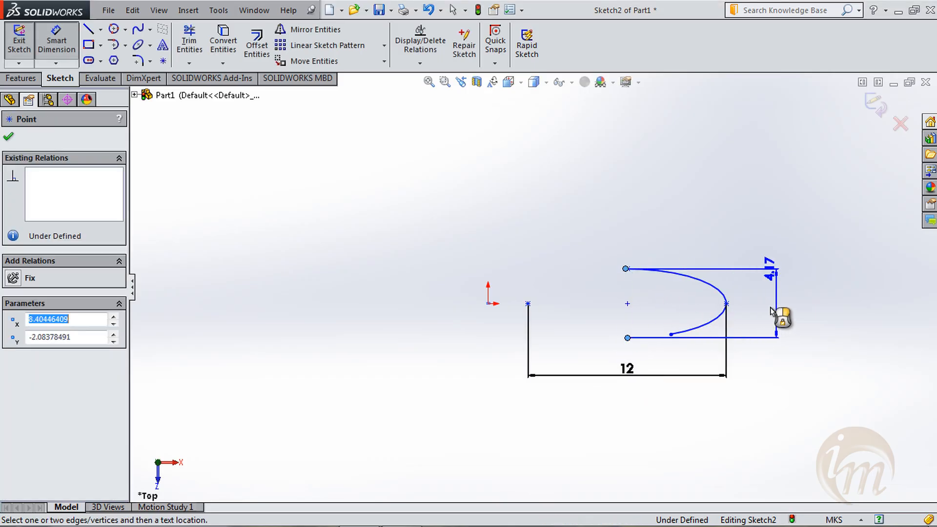
pyautogui.click(774, 313)
pyautogui.write('56')
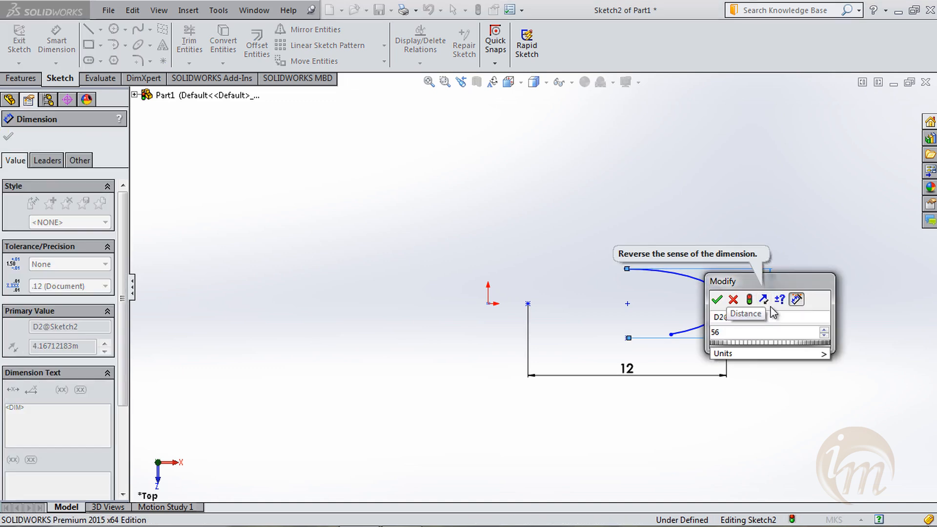
pyautogui.press('Return')
# Delete the partial ellipse and its dimensions from the sketch
pyautogui.moveTo(862, 457); pyautogui.dragTo(429, 189)
pyautogui.press('Delete')
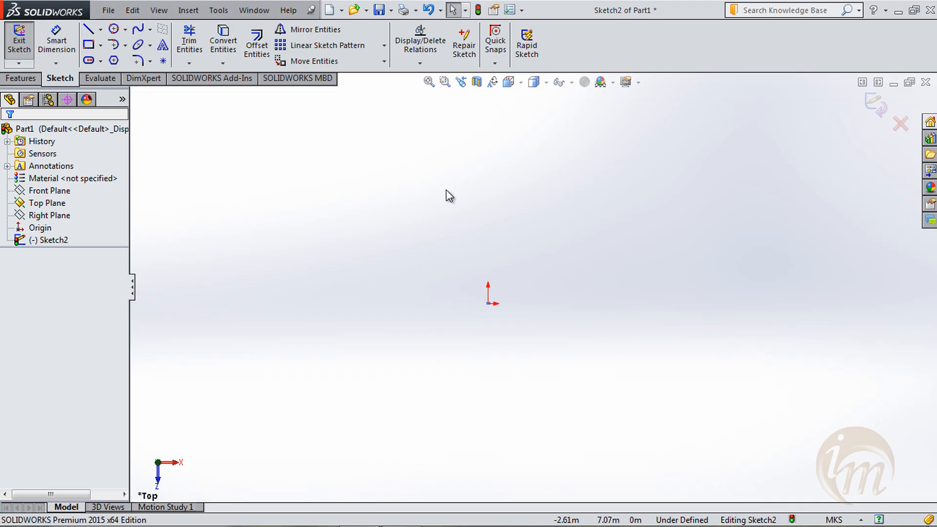
# Sketch an upward-opening parabola with its focus at the origin, its vertex about 3.2 m below, and ends about 10 m to either side
pyautogui.click(150, 46)
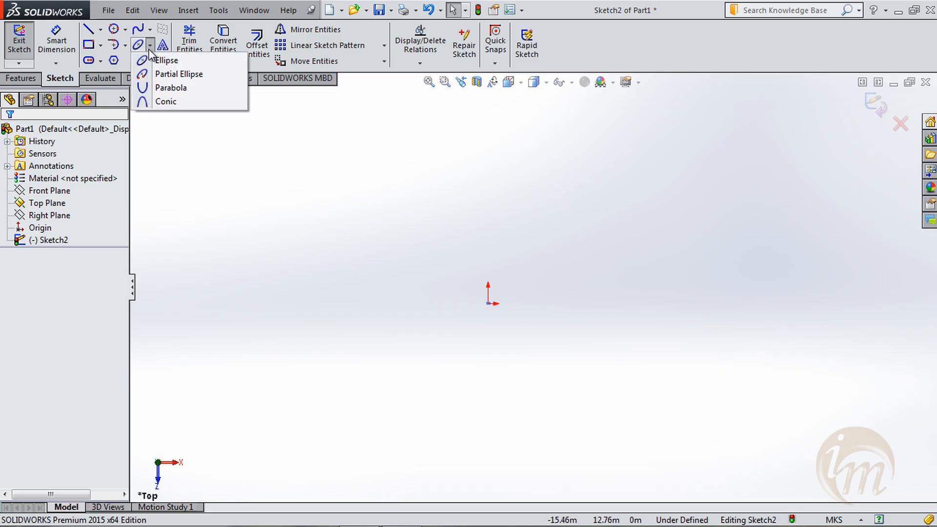
pyautogui.click(169, 87)
pyautogui.click(517, 313)
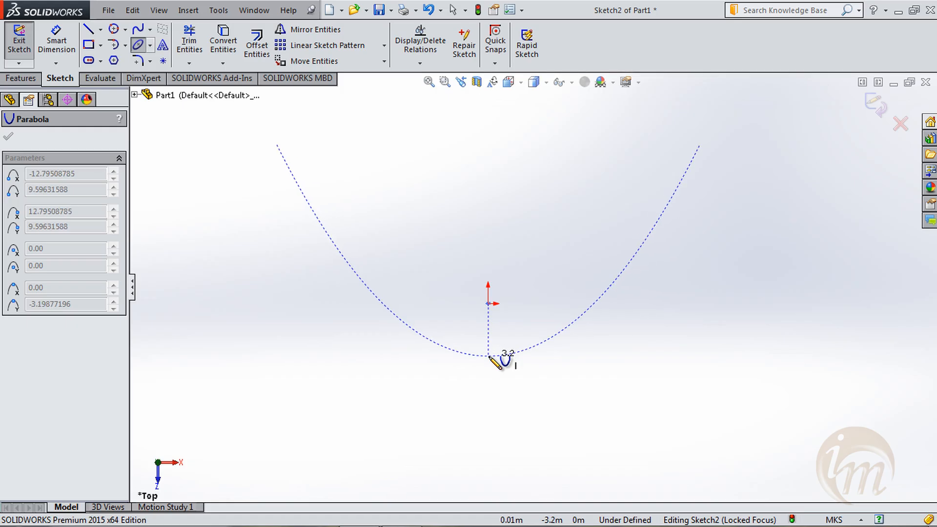
pyautogui.click(489, 356)
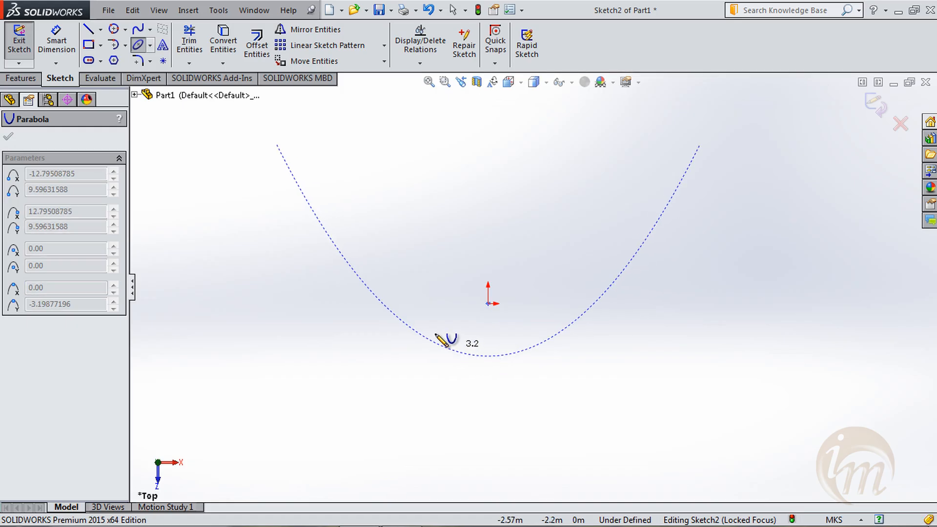
pyautogui.click(322, 225)
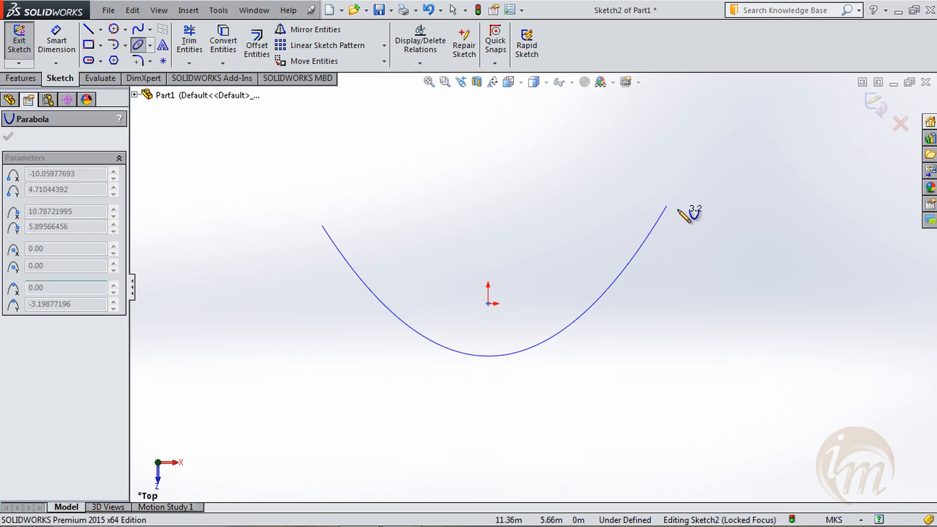
pyautogui.click(666, 242)
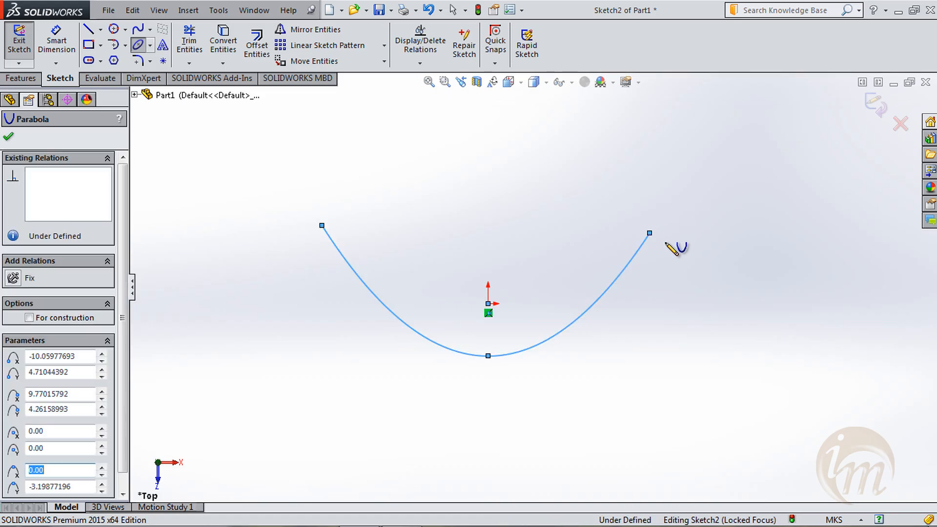
pyautogui.press('Escape')
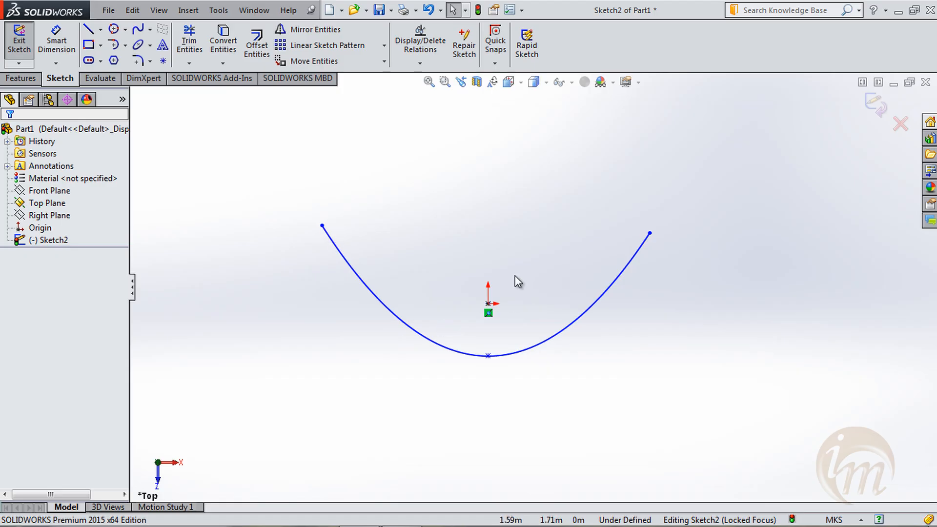
# Sketch a second, tilted parabola beside the first, with its focus about 16.3 m right of the origin and a focal distance of about 1.9 m
pyautogui.click(150, 45)
pyautogui.click(166, 88)
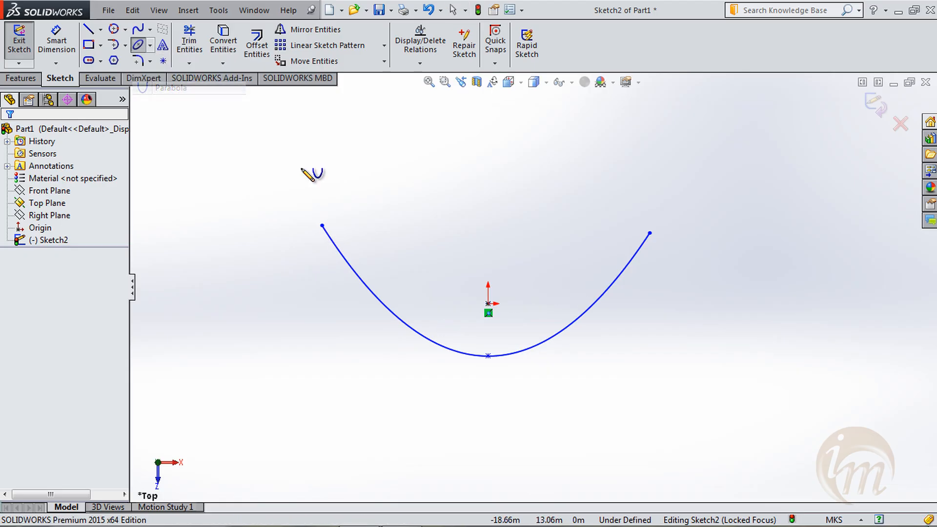
pyautogui.click(759, 324)
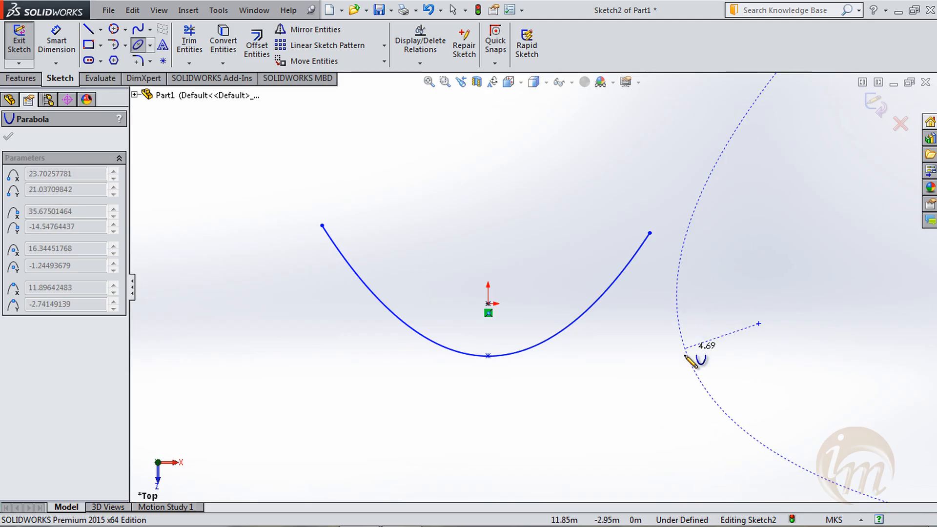
pyautogui.click(728, 339)
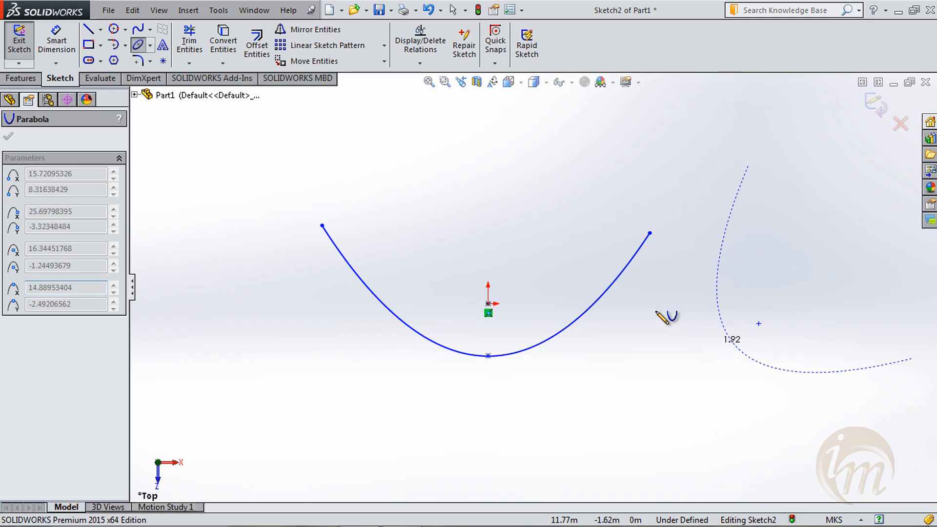
pyautogui.click(719, 271)
pyautogui.click(805, 375)
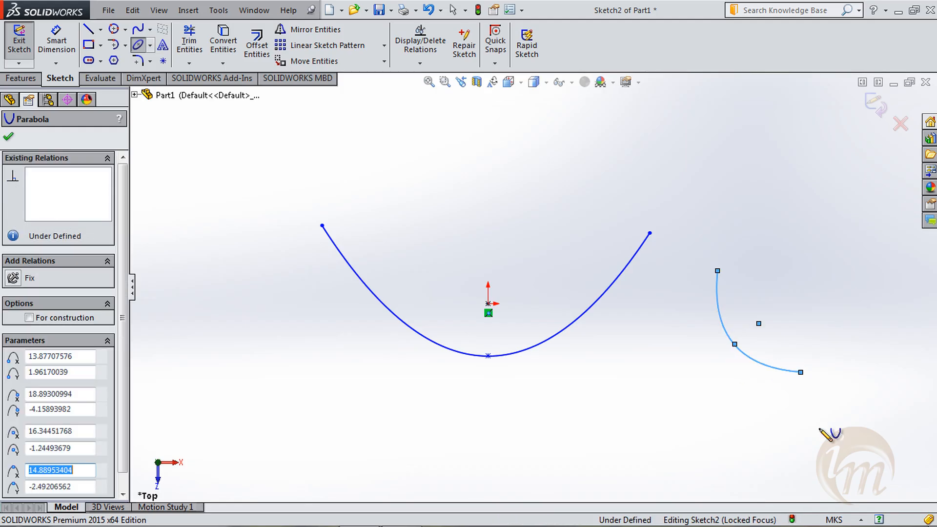
pyautogui.press('Escape')
# Delete both parabolas from the sketch
pyautogui.moveTo(838, 441)
pyautogui.mouseDown()
pyautogui.moveTo(351, 211)
pyautogui.moveTo(263, 189)
pyautogui.mouseUp()
pyautogui.press('Delete')
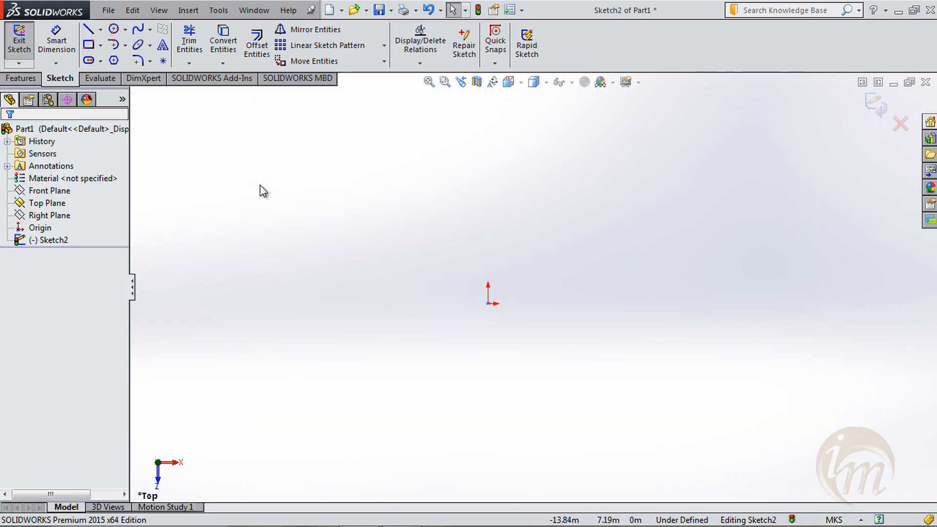
# Sketch a conic from the origin to a point about 11.6 m horizontally right, with its top vertex about 10.6 m above the midpoint
pyautogui.click(150, 45)
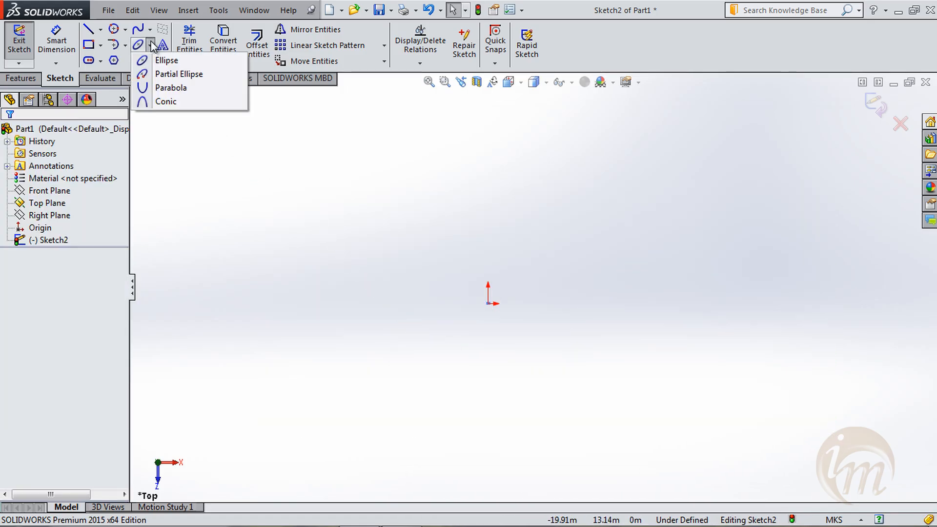
pyautogui.click(168, 102)
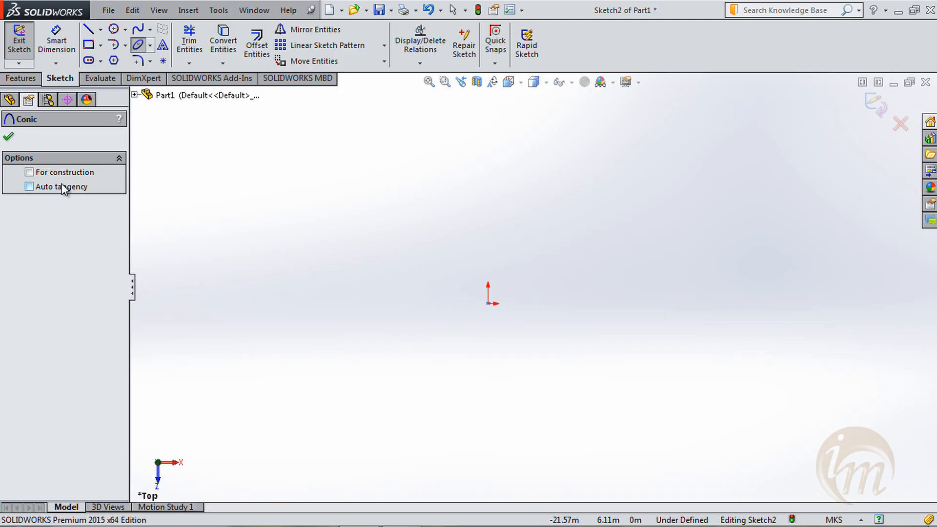
pyautogui.click(487, 303)
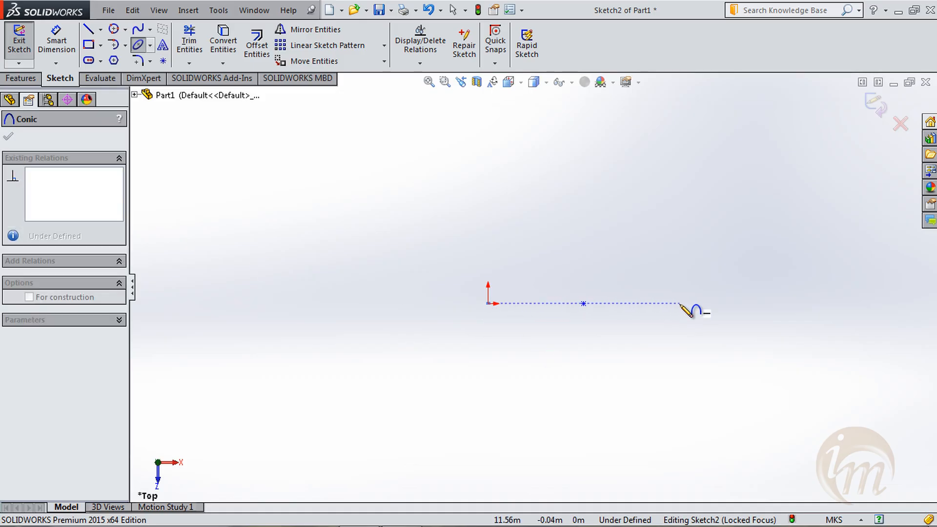
pyautogui.click(679, 303)
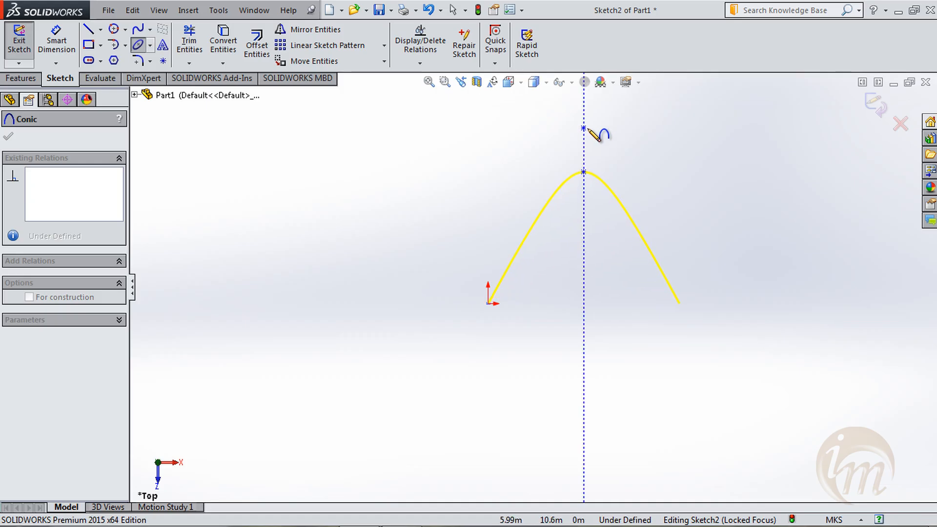
pyautogui.click(584, 128)
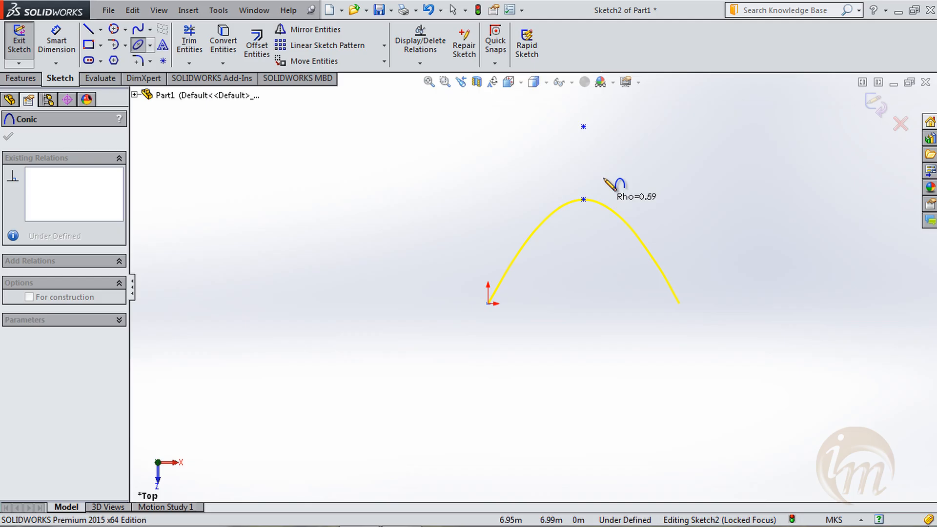
pyautogui.click(610, 155)
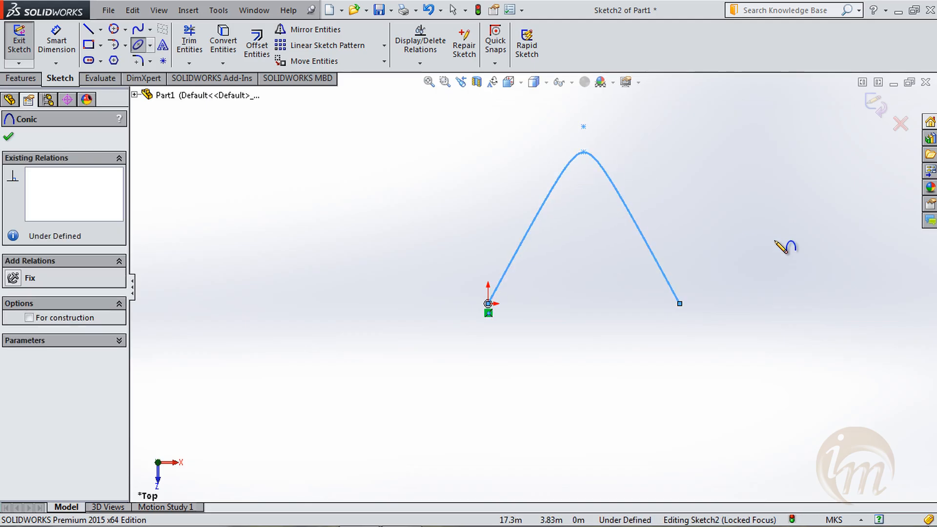
pyautogui.press('Escape')
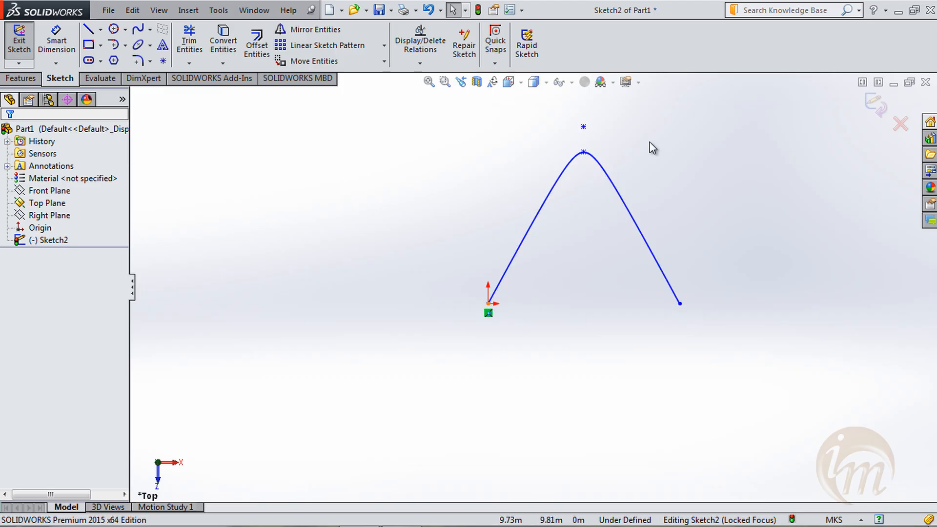
# Delete the conic curve from the sketch
pyautogui.moveTo(743, 382); pyautogui.dragTo(401, 118)
pyautogui.press('Delete')
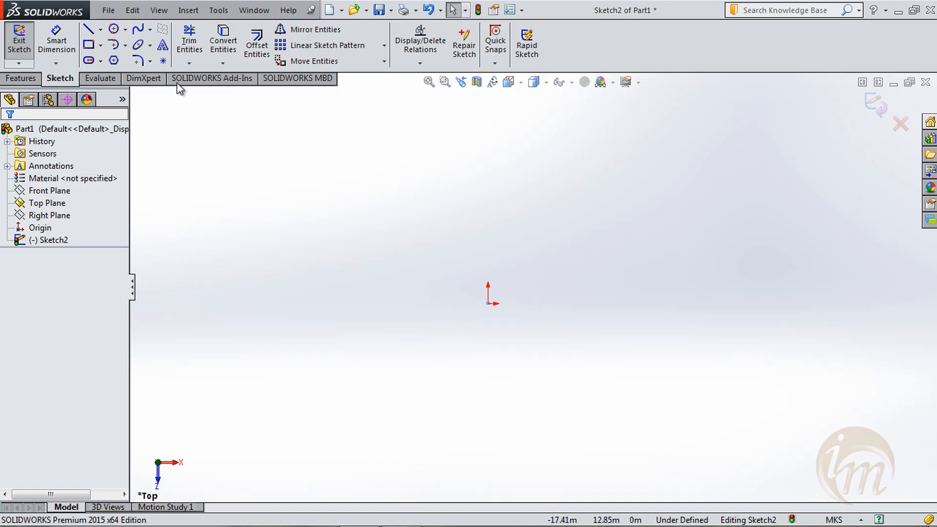
# Sketch a corner rectangle about 12 m wide up and right from the origin, with construction lines from midpoints
pyautogui.click(149, 61)
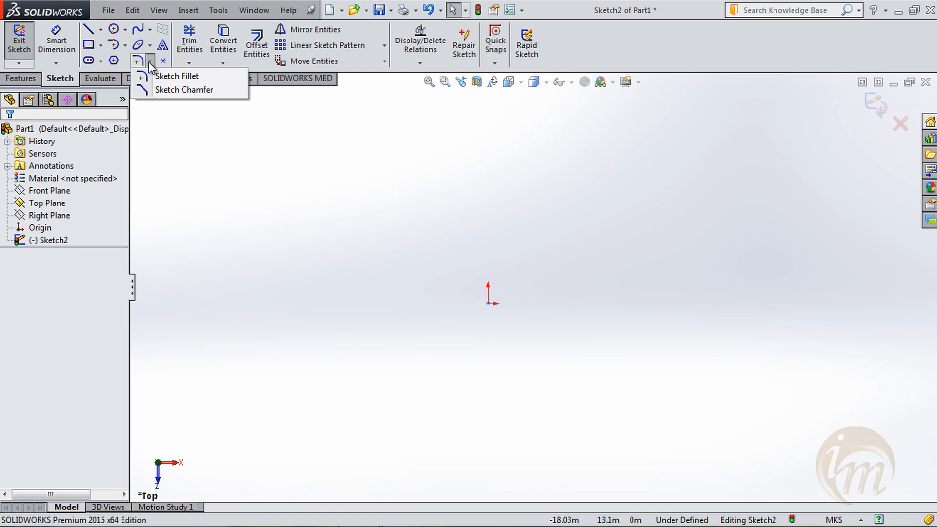
pyautogui.click(101, 45)
pyautogui.click(117, 59)
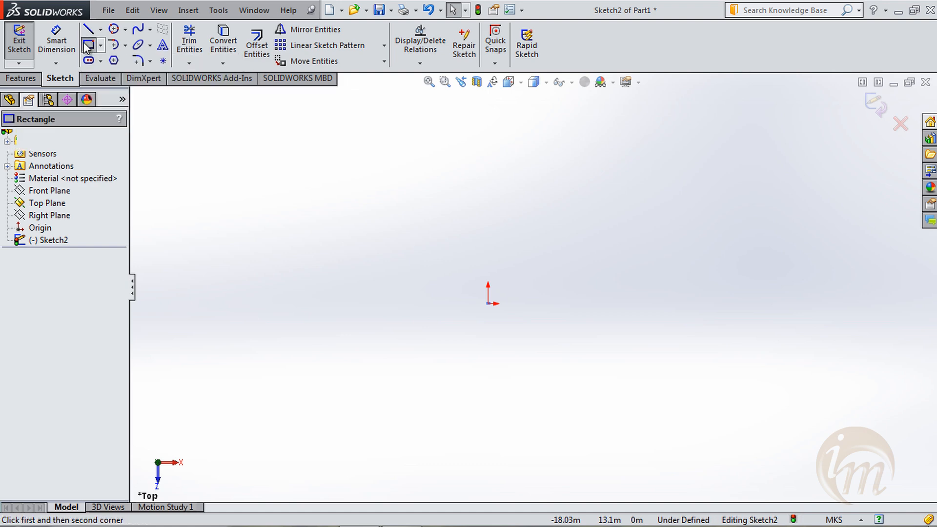
pyautogui.click(488, 303)
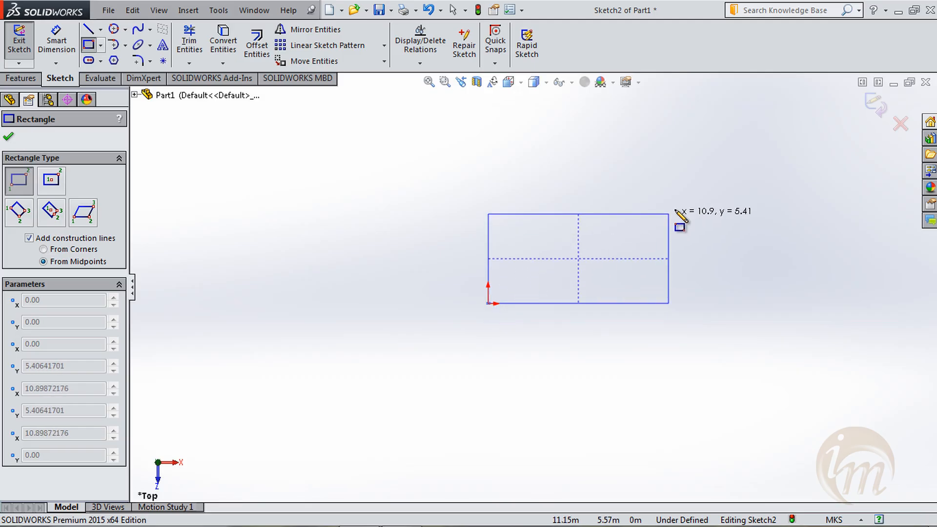
pyautogui.click(688, 197)
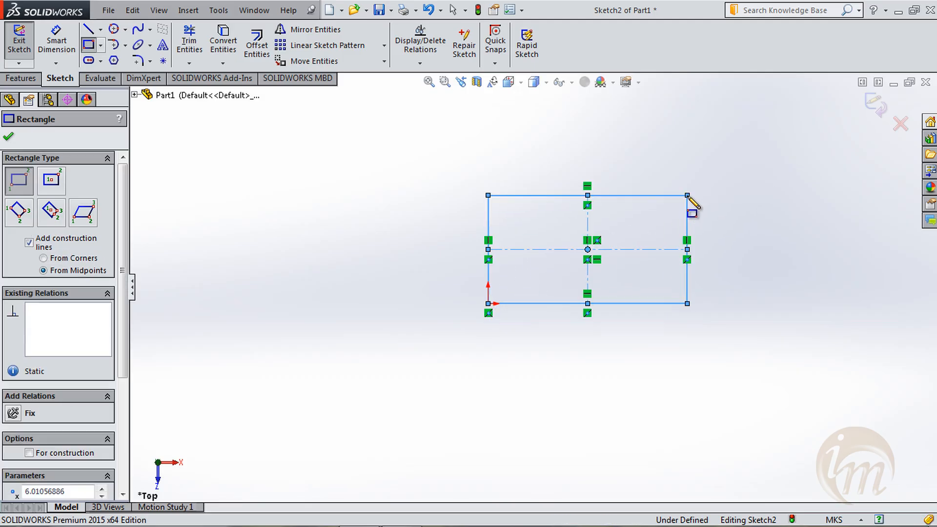
# Dimension the rectangle as 10 m wide and 6 m high
pyautogui.click(56, 44)
pyautogui.click(542, 303)
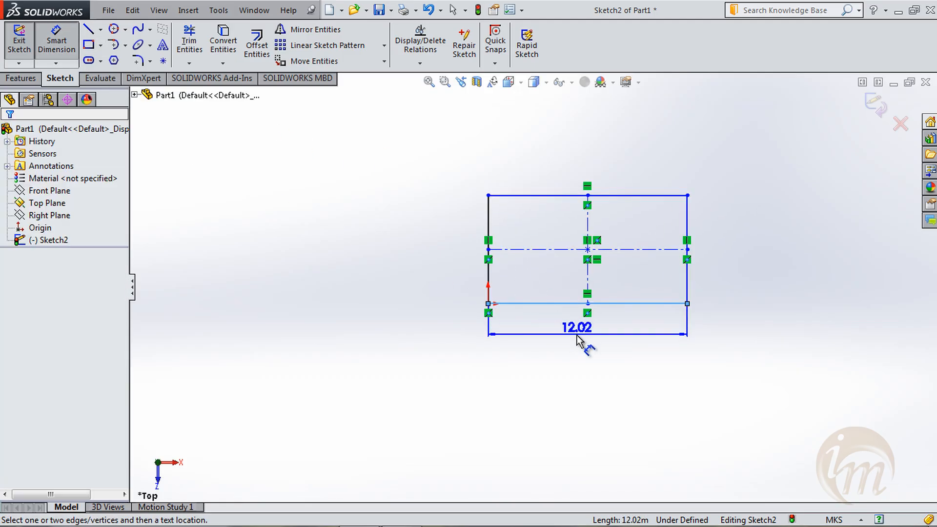
pyautogui.click(579, 339)
pyautogui.write('10')
pyautogui.press('Return')
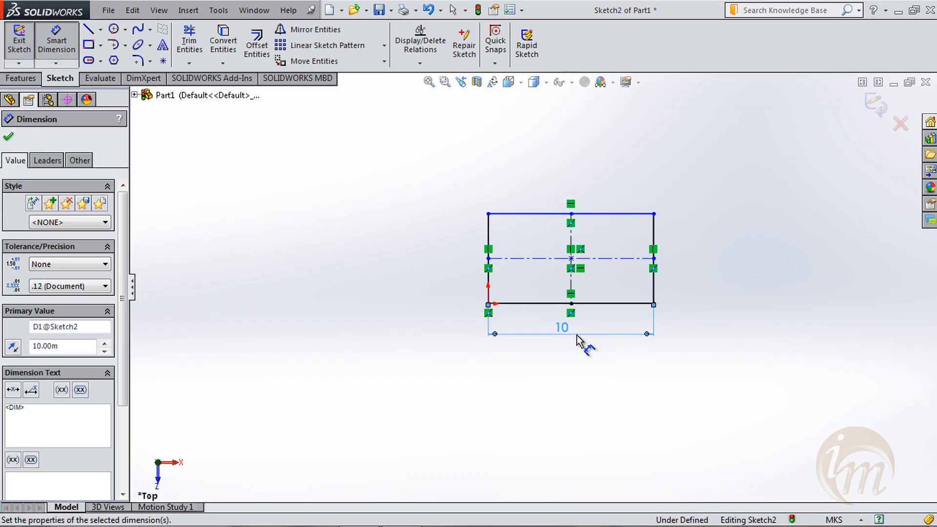
pyautogui.click(654, 296)
pyautogui.click(692, 267)
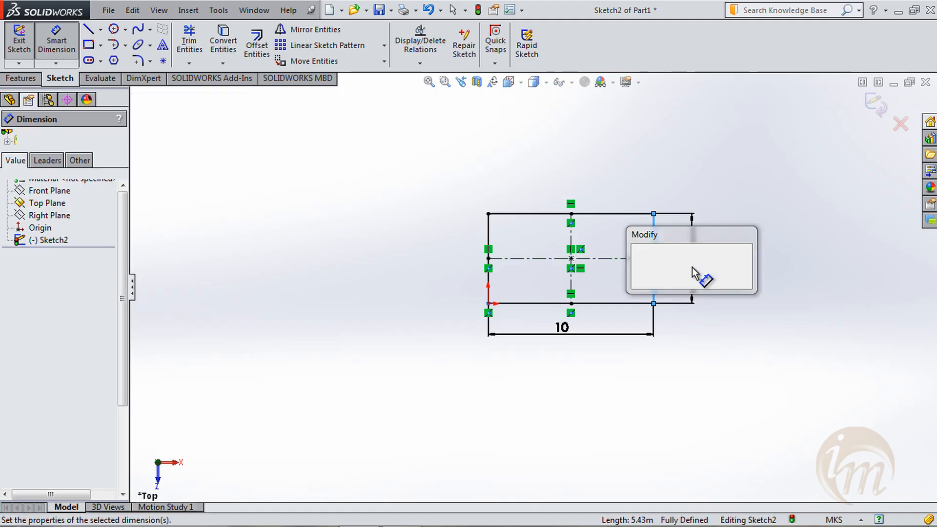
pyautogui.write('6')
pyautogui.press('Return')
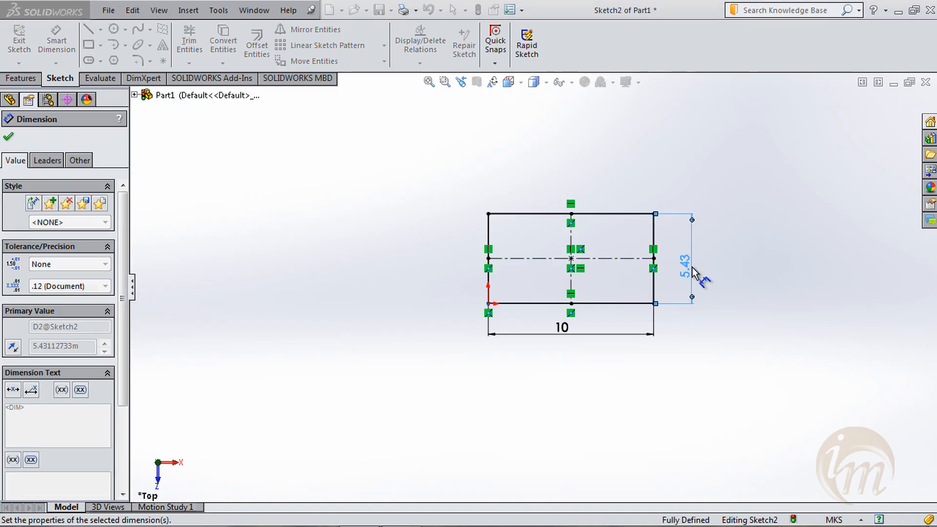
pyautogui.press('Escape')
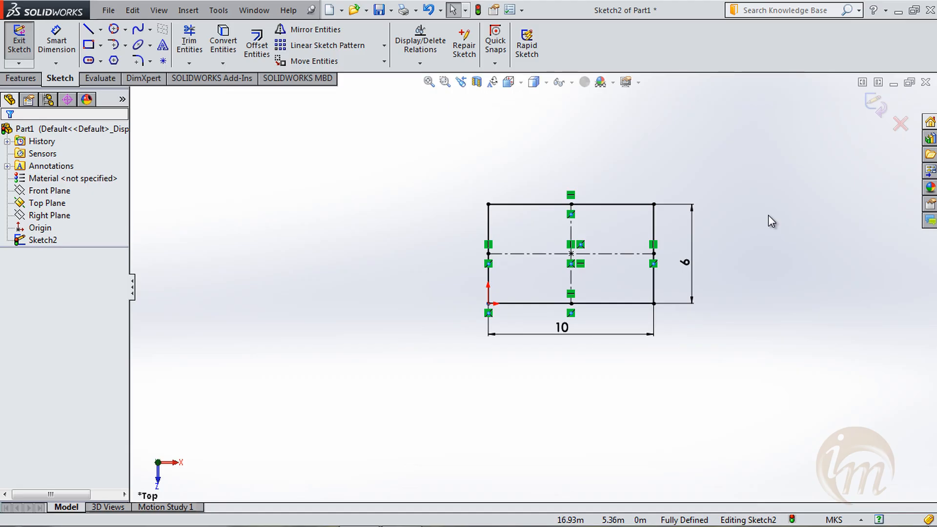
# Fillet the rectangle's upper-left corner with a 1 m radius by selecting its top and left lines
pyautogui.click(143, 62)
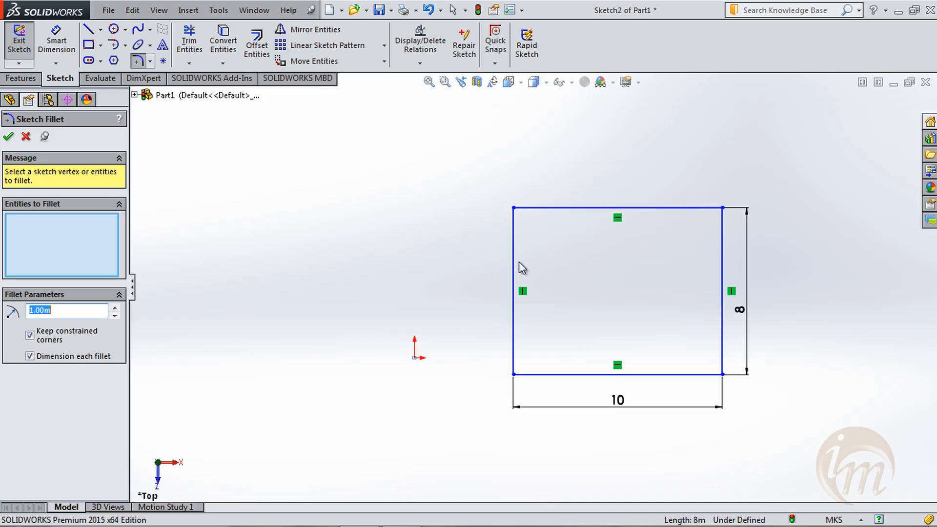
pyautogui.click(539, 208)
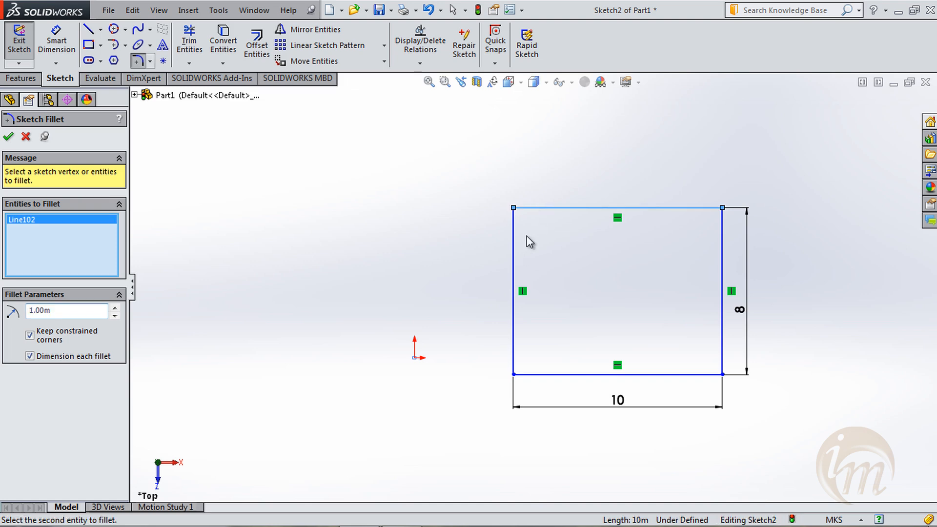
pyautogui.click(513, 255)
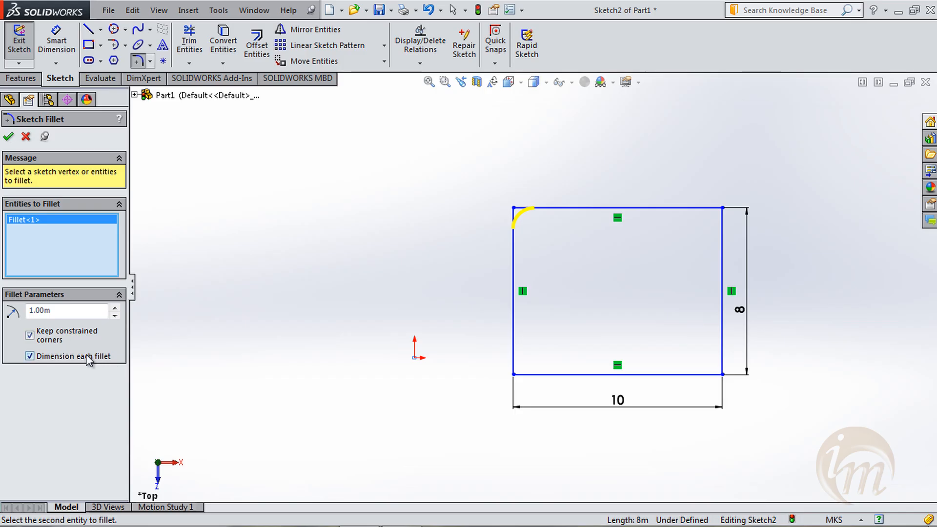
pyautogui.click(8, 137)
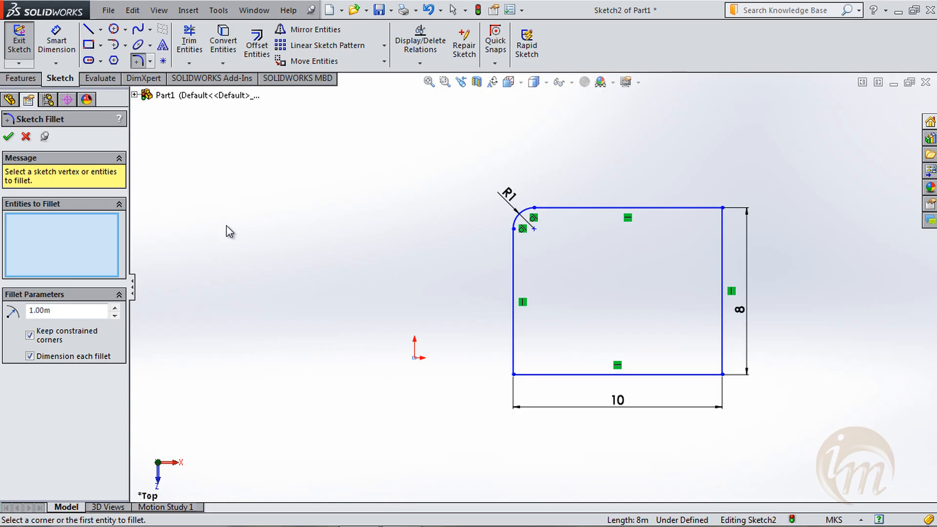
pyautogui.click(8, 137)
# Fillet the rectangle's lower-left corner with a 1 m radius by selecting its bottom and left lines
pyautogui.click(135, 62)
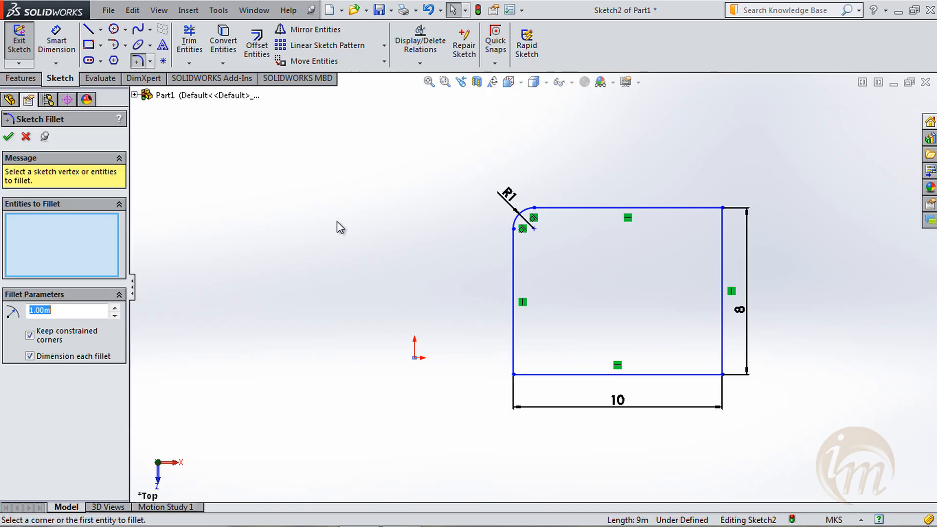
pyautogui.click(544, 375)
pyautogui.click(513, 359)
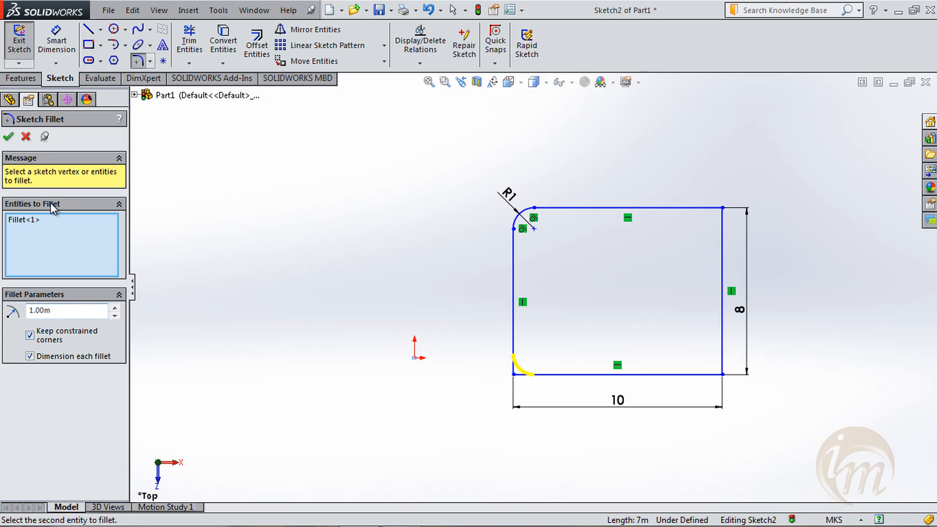
pyautogui.click(11, 136)
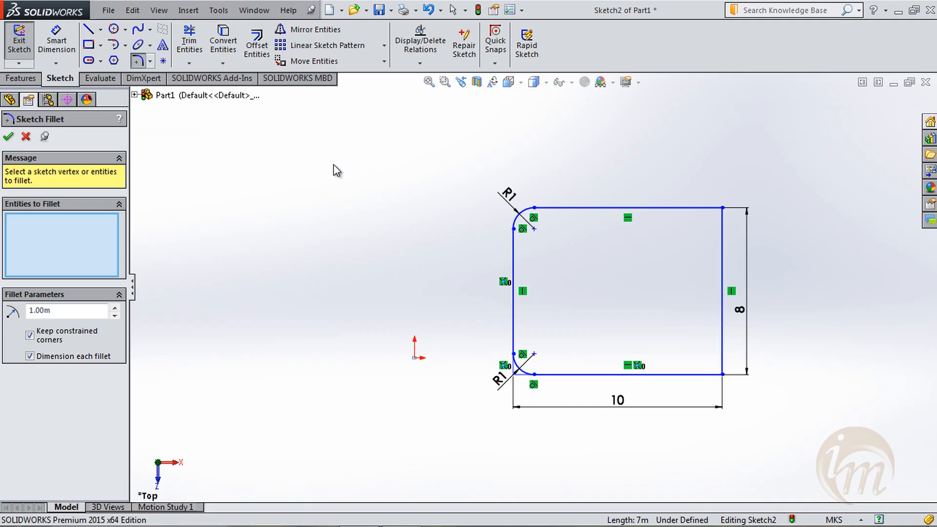
# Undo both corner fillets on the rectangle
pyautogui.hotkey('ctrl', 'z')
pyautogui.hotkey('ctrl', 'z')
pyautogui.click(392, 215)
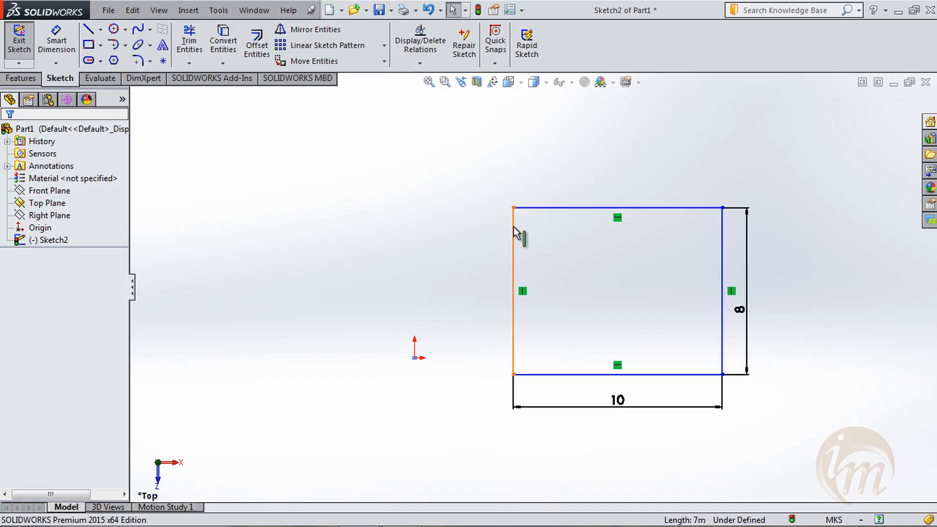
# Chamfer the rectangle's upper-left corner using the angle-distance option with 1 m and 45 degrees, selecting its top and left lines
pyautogui.click(150, 61)
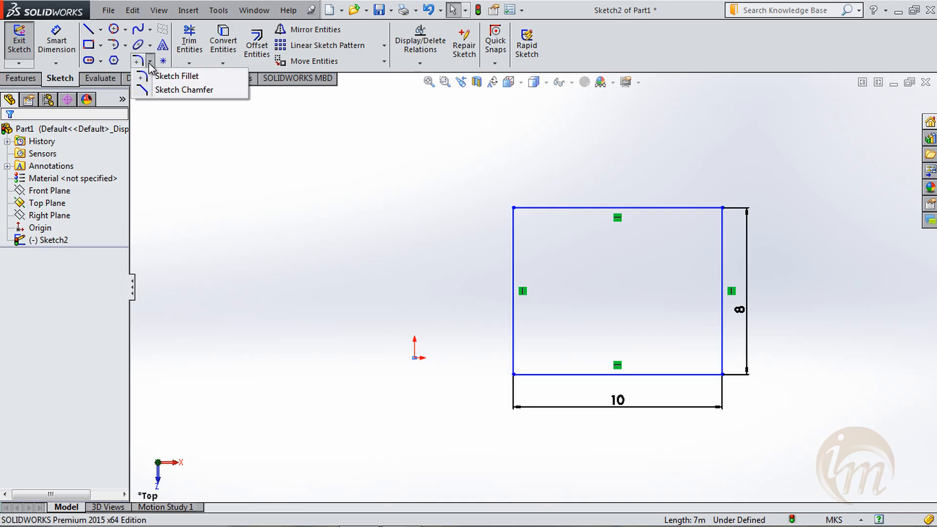
pyautogui.click(171, 90)
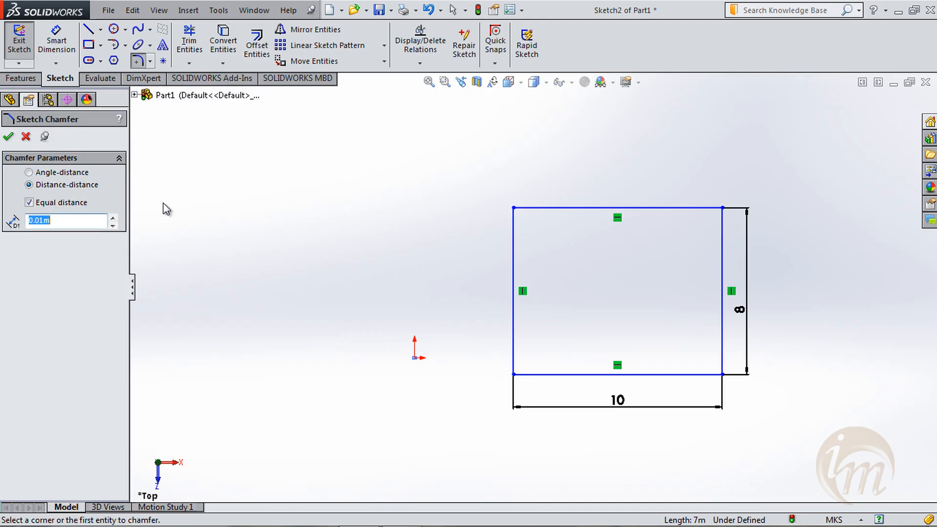
pyautogui.click(49, 174)
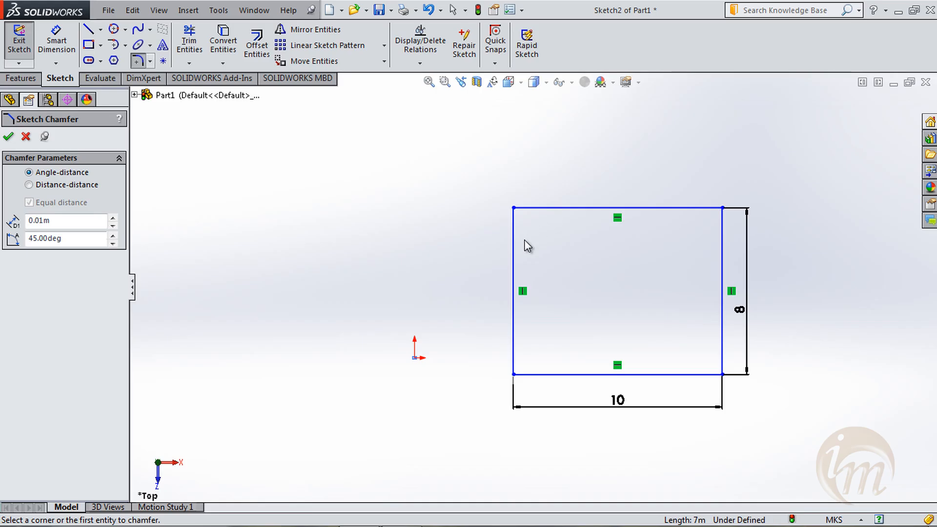
pyautogui.click(71, 185)
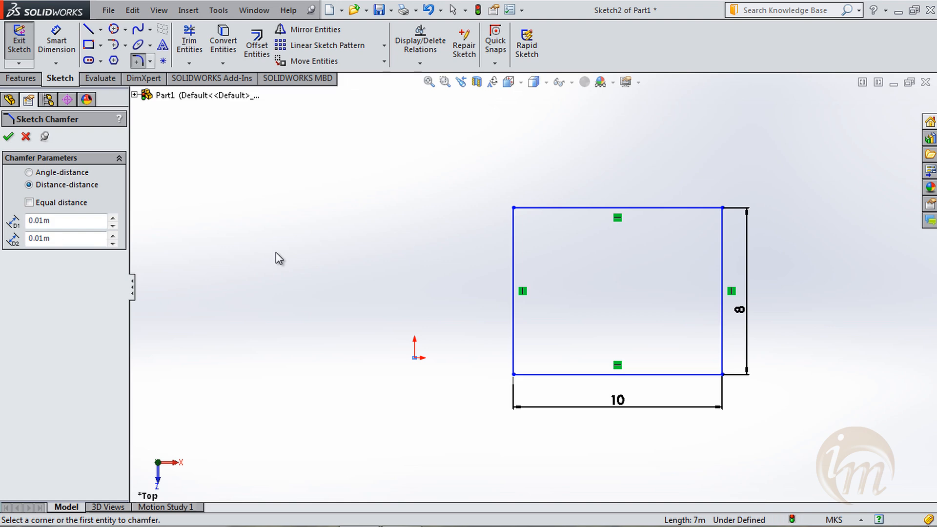
pyautogui.click(70, 209)
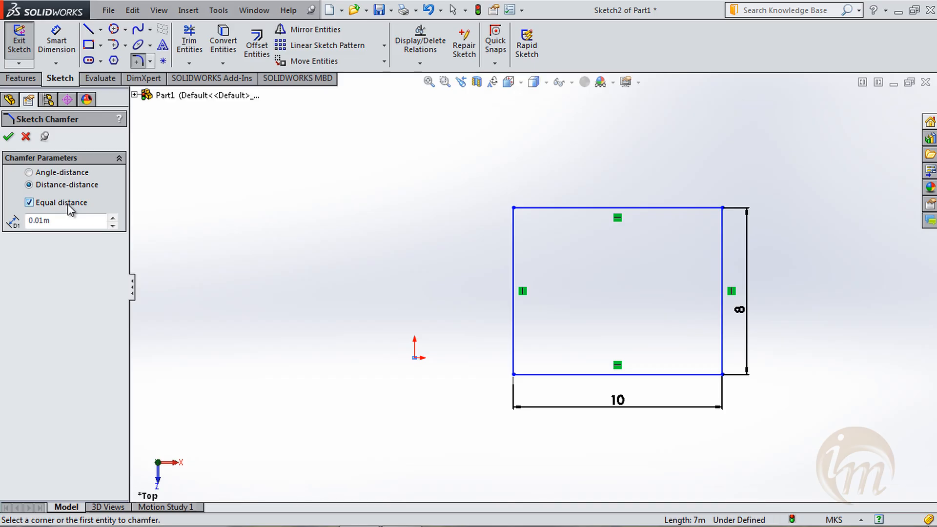
pyautogui.click(43, 173)
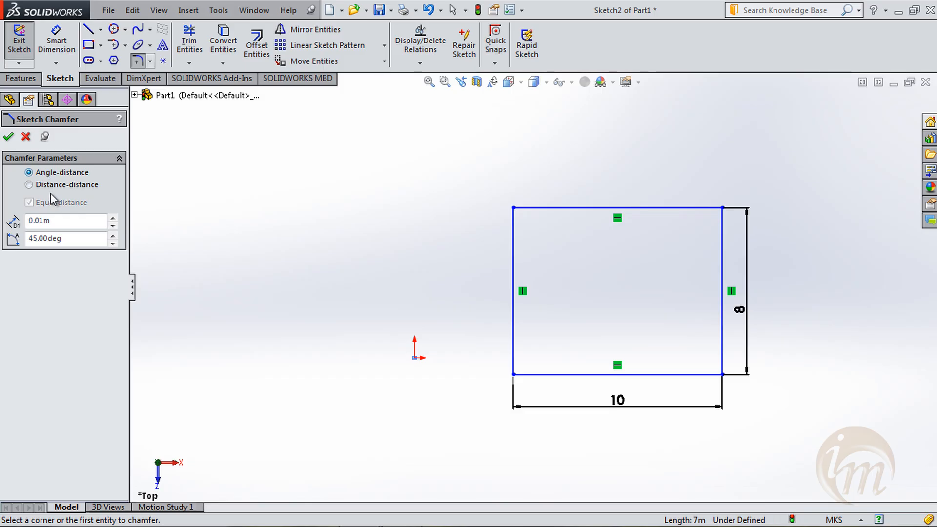
pyautogui.moveTo(56, 222); pyautogui.dragTo(9, 224)
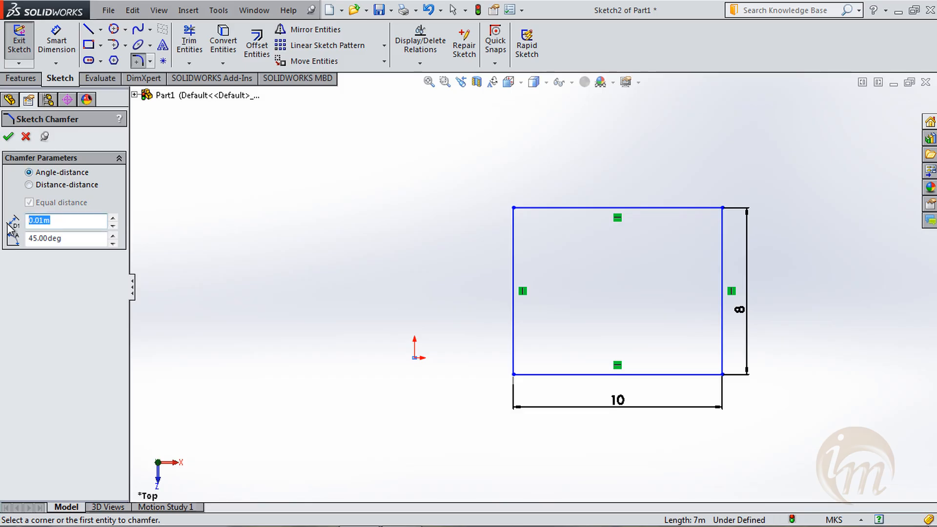
pyautogui.write('1')
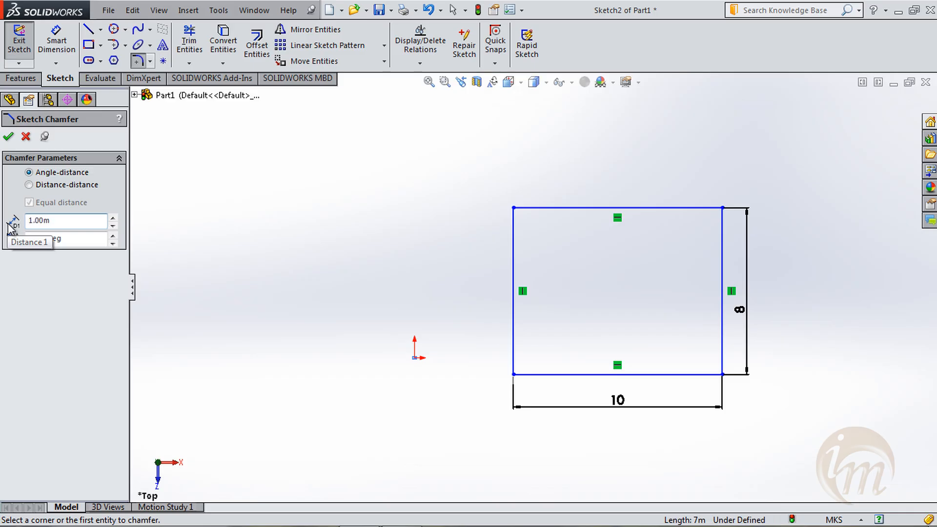
pyautogui.click(533, 208)
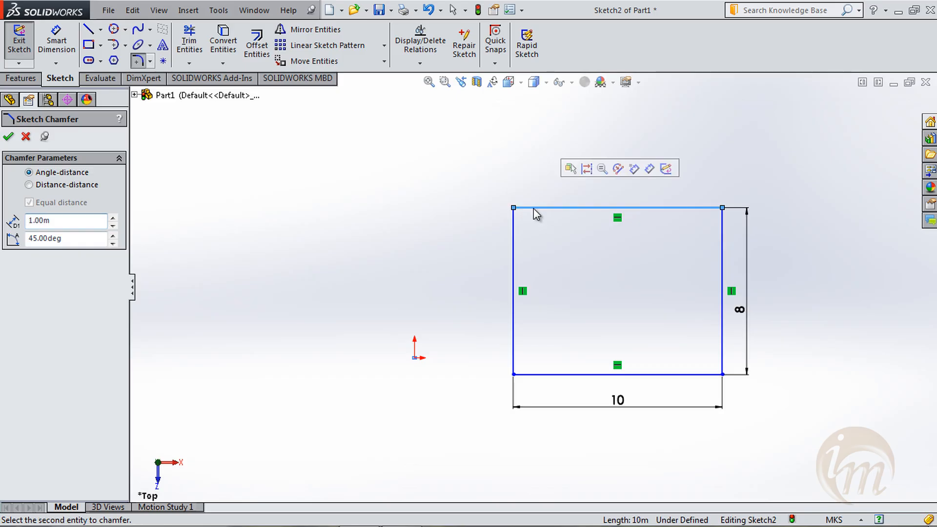
pyautogui.click(515, 248)
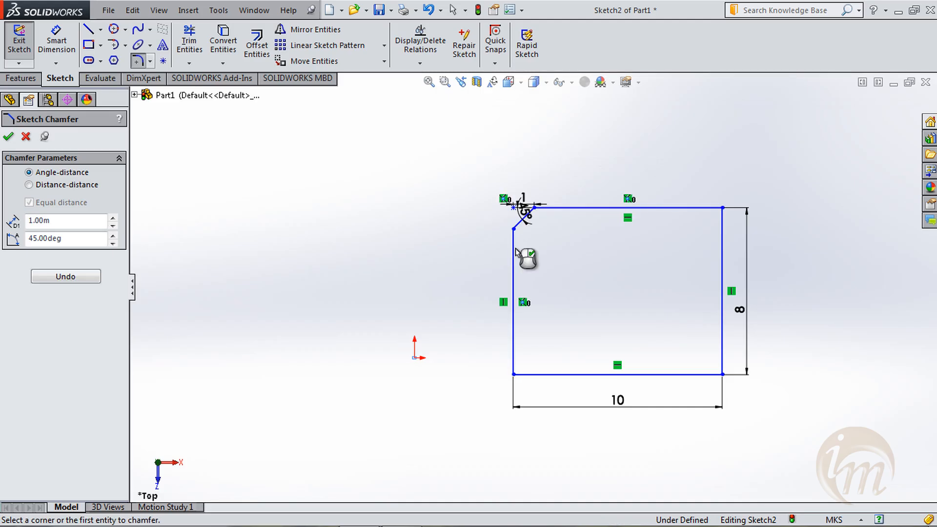
pyautogui.scroll(-3, 527, 248)
pyautogui.scroll(5, 534, 273)
pyautogui.scroll(8, 525, 250)
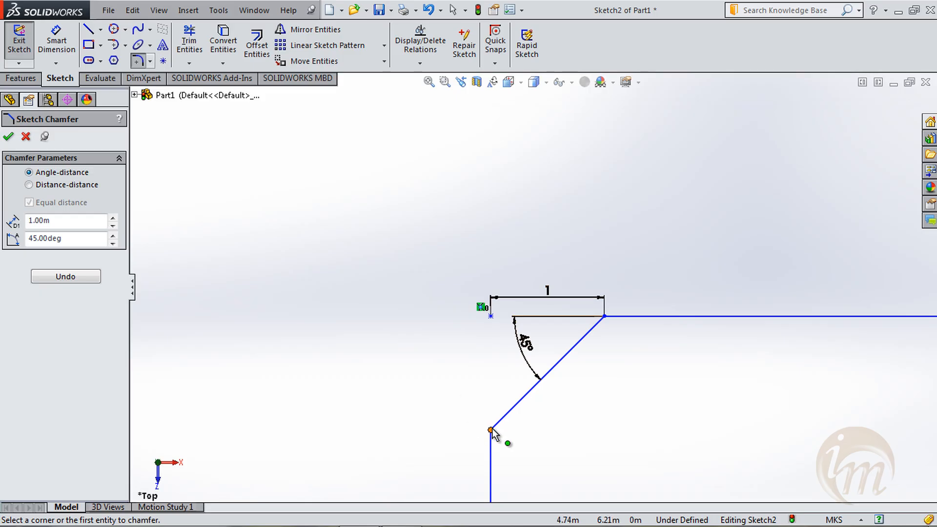
# Undo the angle-distance corner chamfer and clear the selection of the rectangle's top and left lines
pyautogui.press('f')
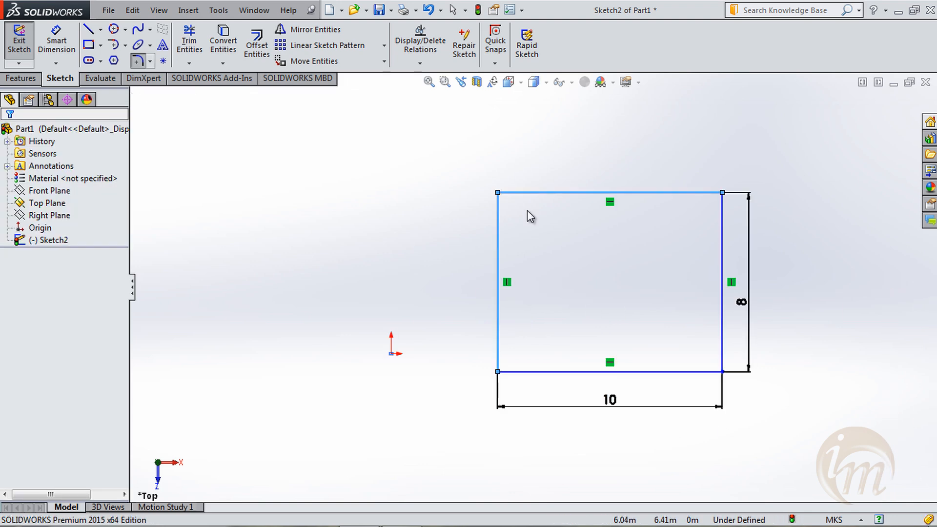
pyautogui.click(529, 193)
pyautogui.keyDown('ctrl'); pyautogui.click(497, 234); pyautogui.keyUp('ctrl')
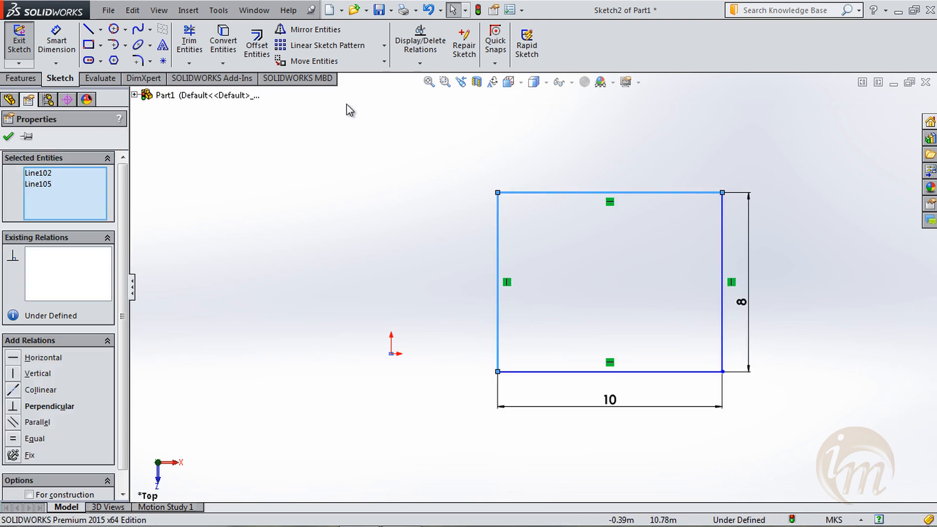
pyautogui.click(259, 104)
# Chamfer the rectangle's upper-left corner using the distance-distance option with equal distances of 1 m on its top and left lines
pyautogui.click(151, 61)
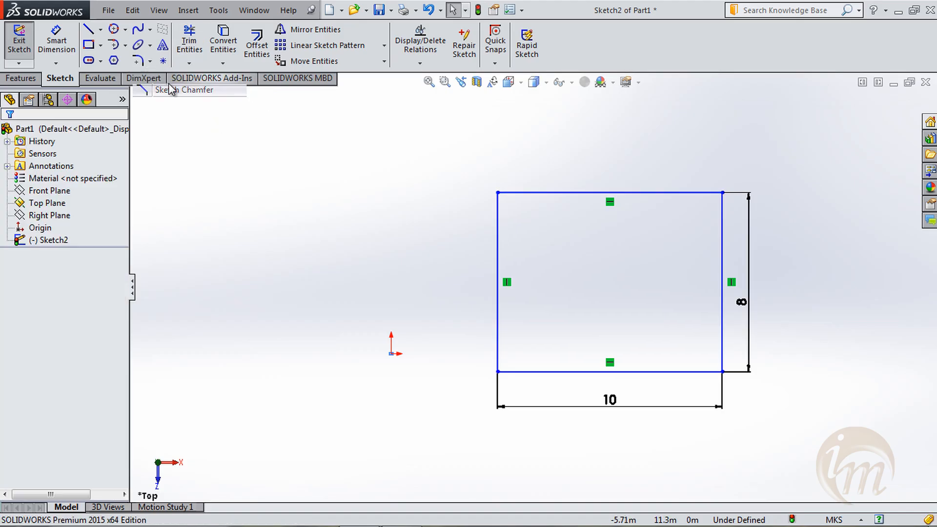
pyautogui.click(163, 88)
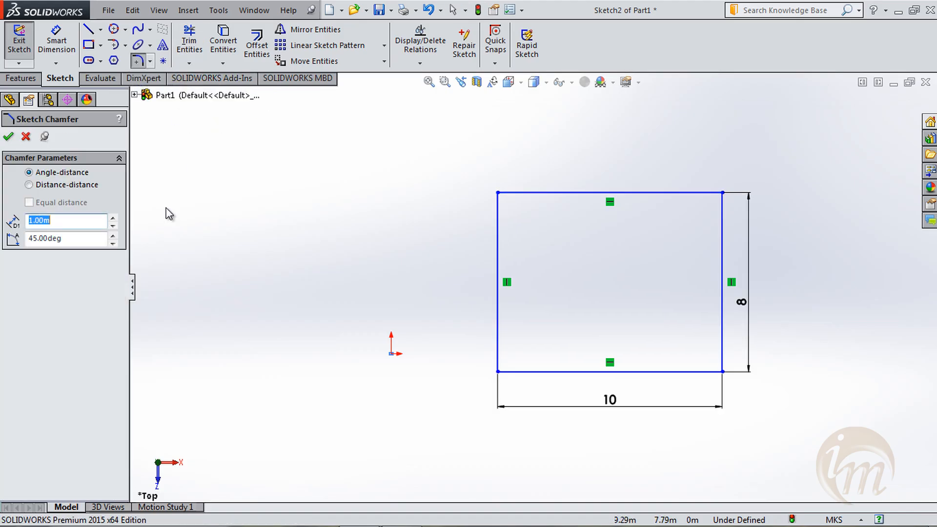
pyautogui.click(57, 186)
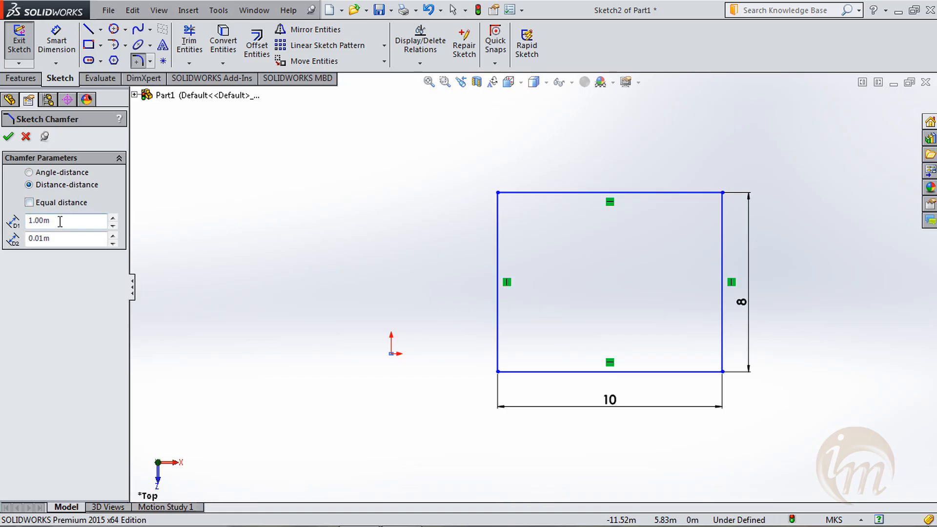
pyautogui.click(51, 206)
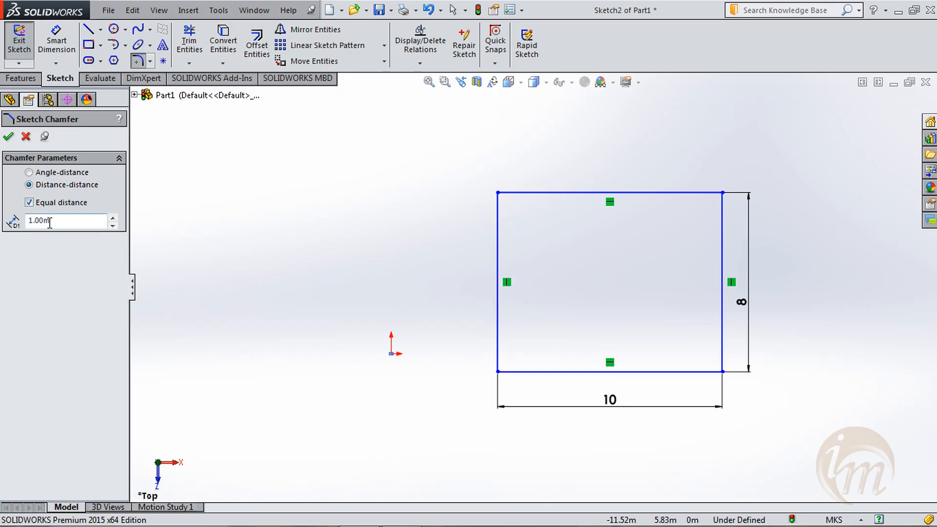
pyautogui.click(52, 205)
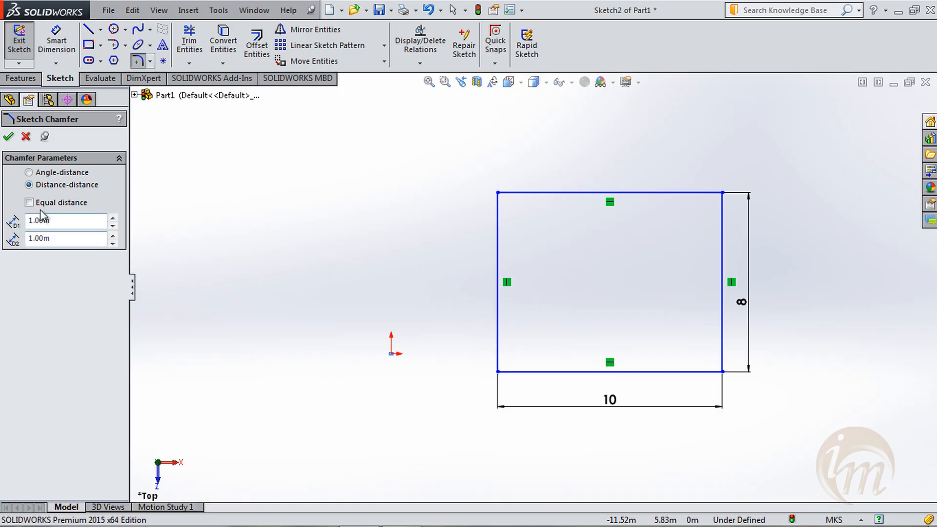
pyautogui.click(41, 206)
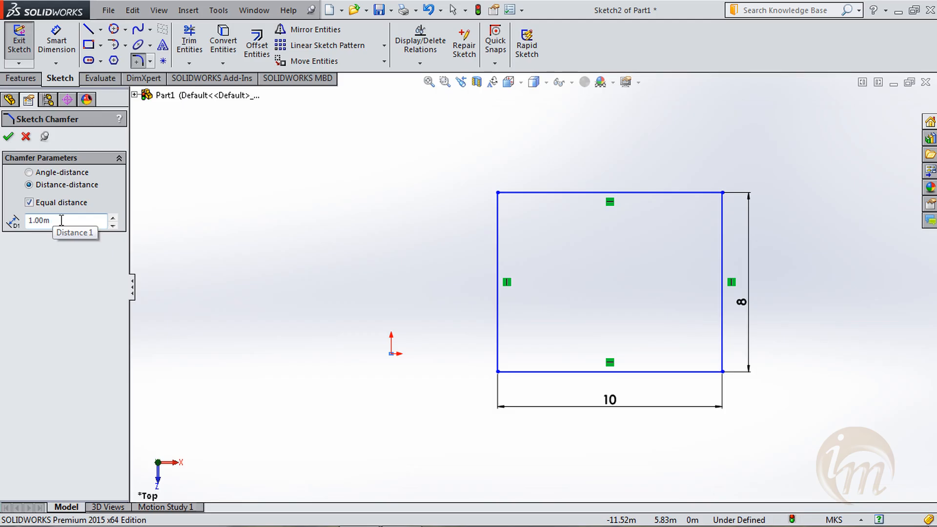
pyautogui.click(522, 193)
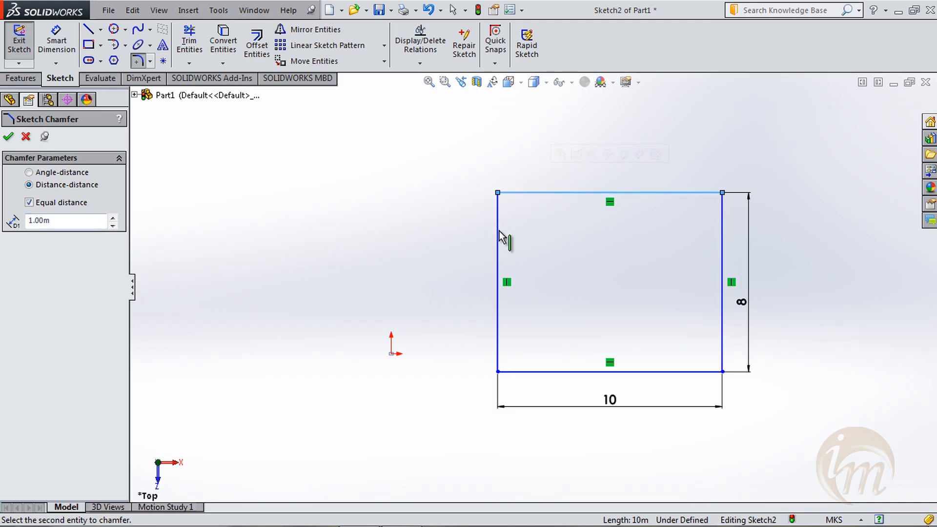
pyautogui.click(501, 237)
pyautogui.scroll(3, 531, 263)
pyautogui.scroll(-5, 534, 272)
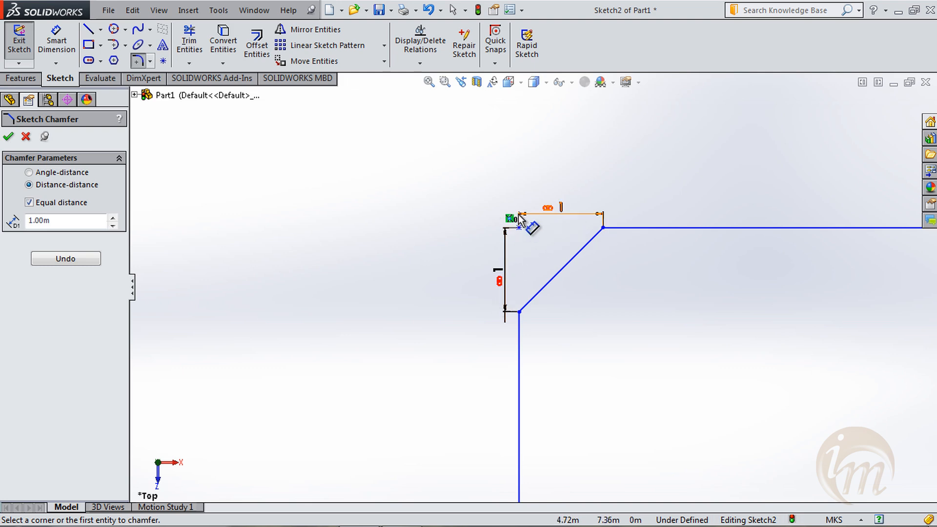
# Undo the equal-distance corner chamfer and the last change to the rectangle's height dimension
pyautogui.hotkey('ctrl', 'z')
pyautogui.hotkey('ctrl', 'z')
pyautogui.hotkey('ctrl', 'z')
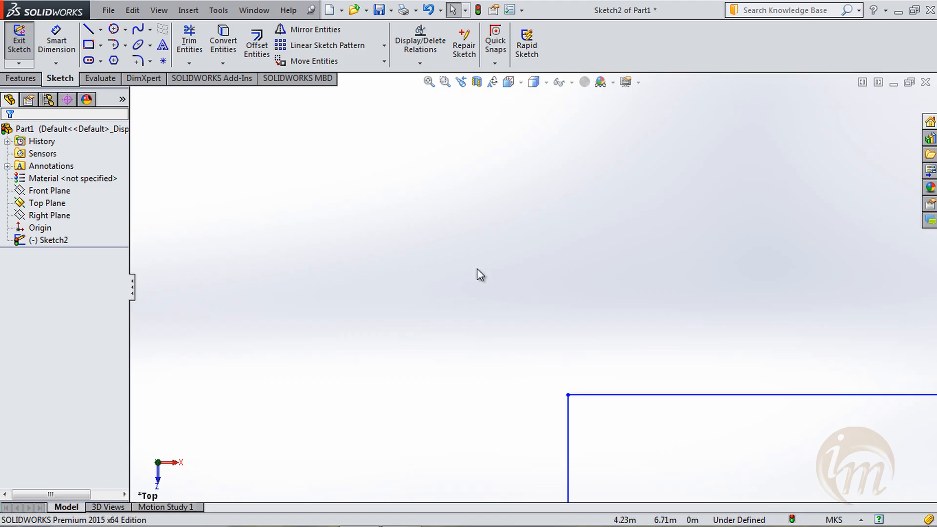
pyautogui.click(429, 82)
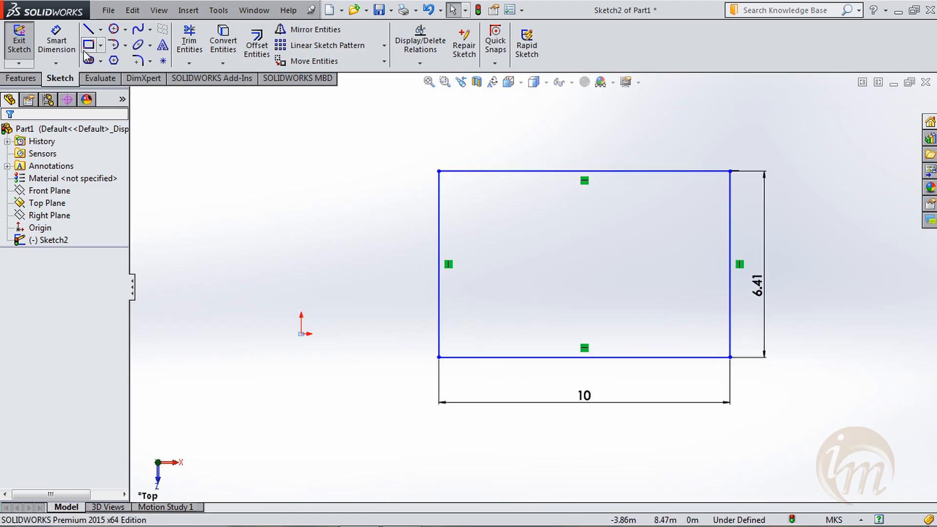
# Try a distance-distance chamfer on the upper-left corner with 1 m on the top line and 2 m on the left line, and undo it
pyautogui.click(149, 61)
pyautogui.click(168, 90)
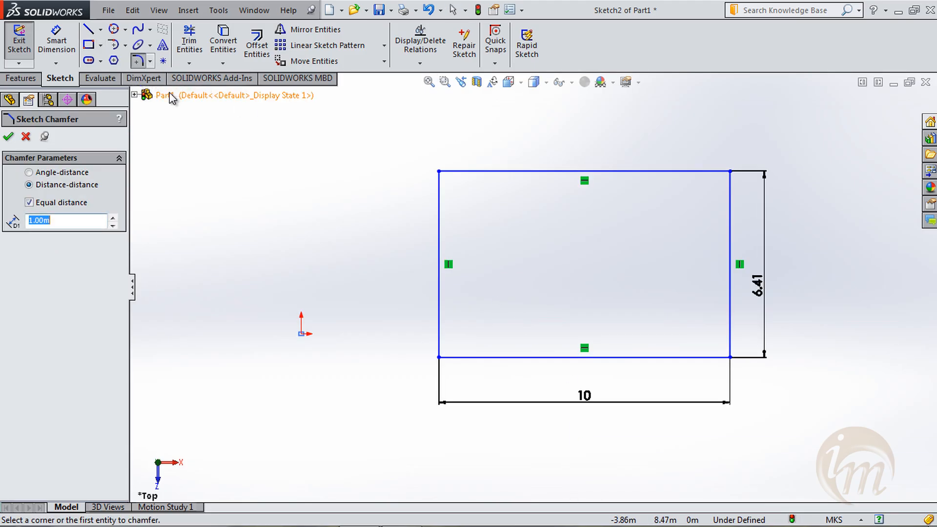
pyautogui.click(55, 204)
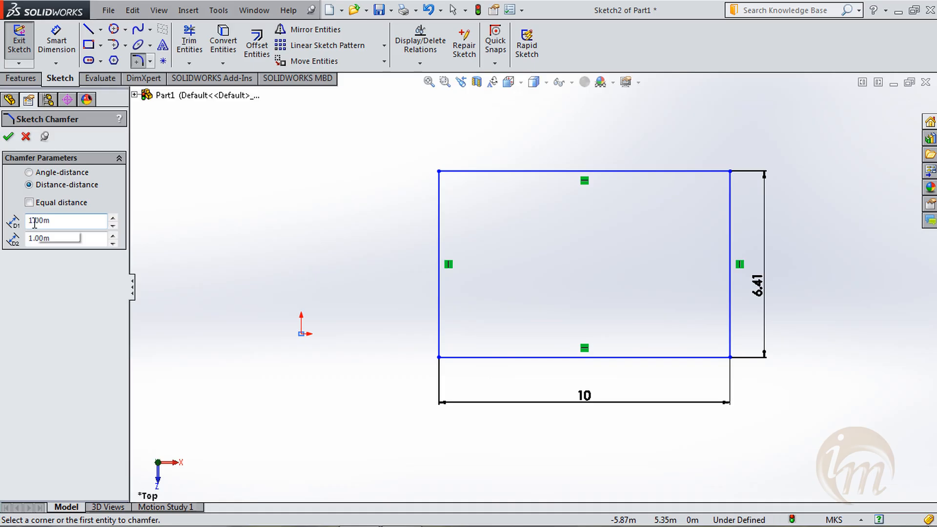
pyautogui.moveTo(62, 237); pyautogui.dragTo(28, 239)
pyautogui.write('2')
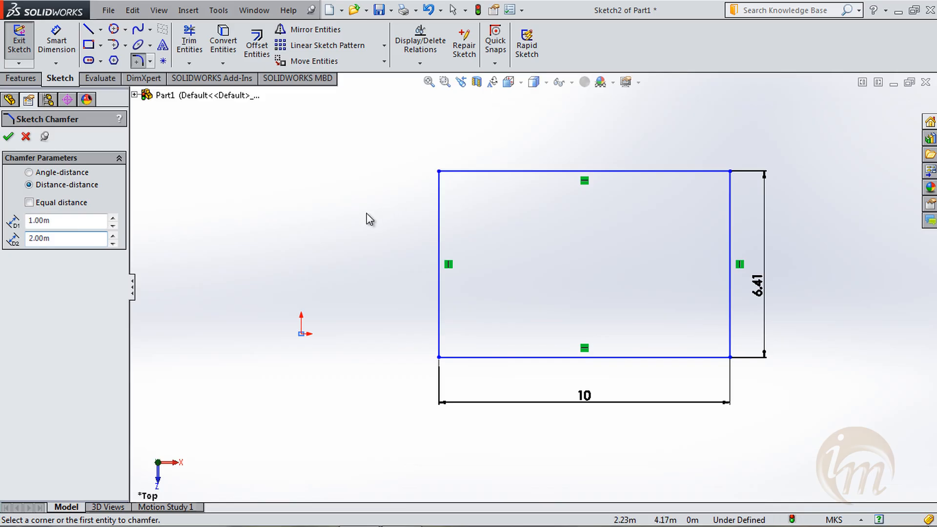
pyautogui.click(510, 174)
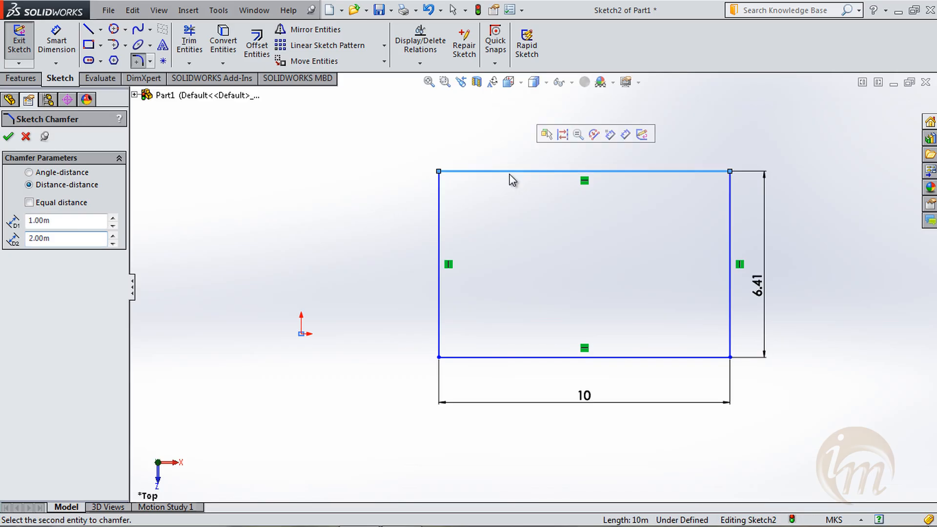
pyautogui.click(439, 246)
pyautogui.scroll(2, 439, 173)
pyautogui.scroll(-2, 438, 173)
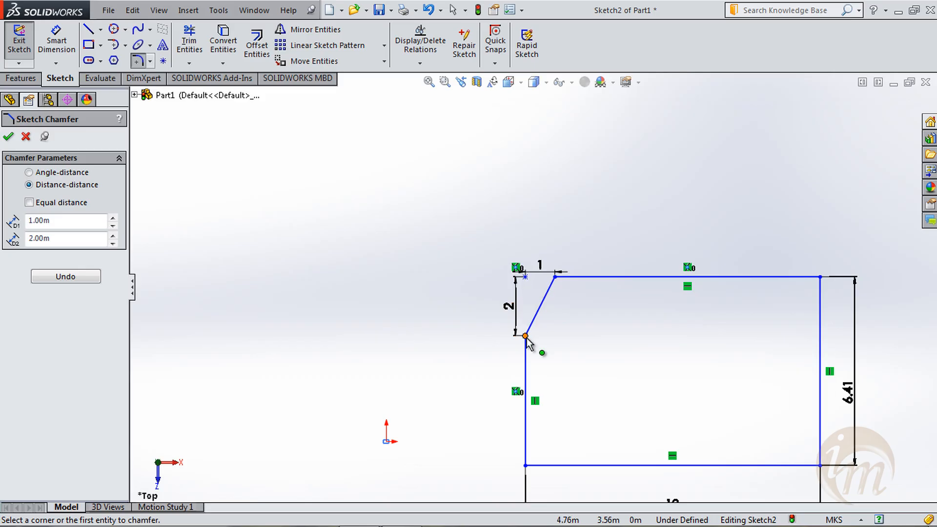
pyautogui.scroll(-3, 526, 312)
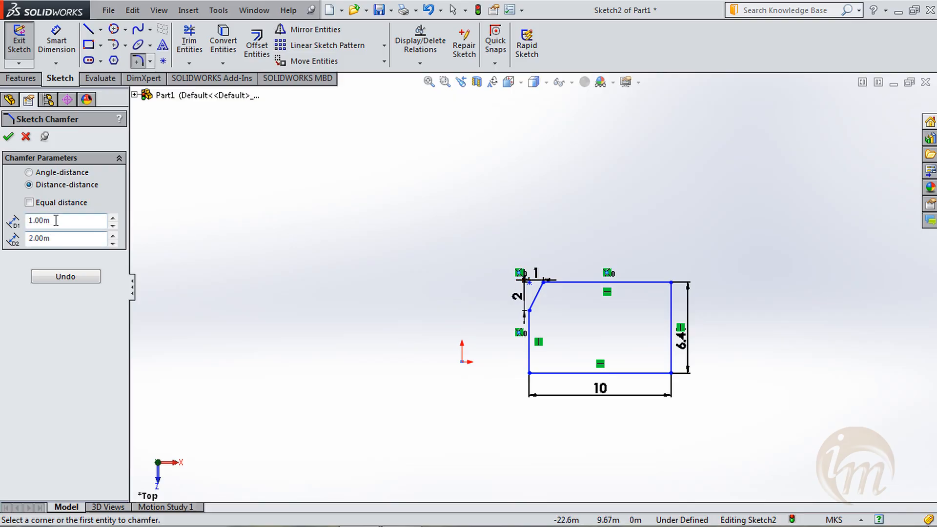
pyautogui.click(74, 276)
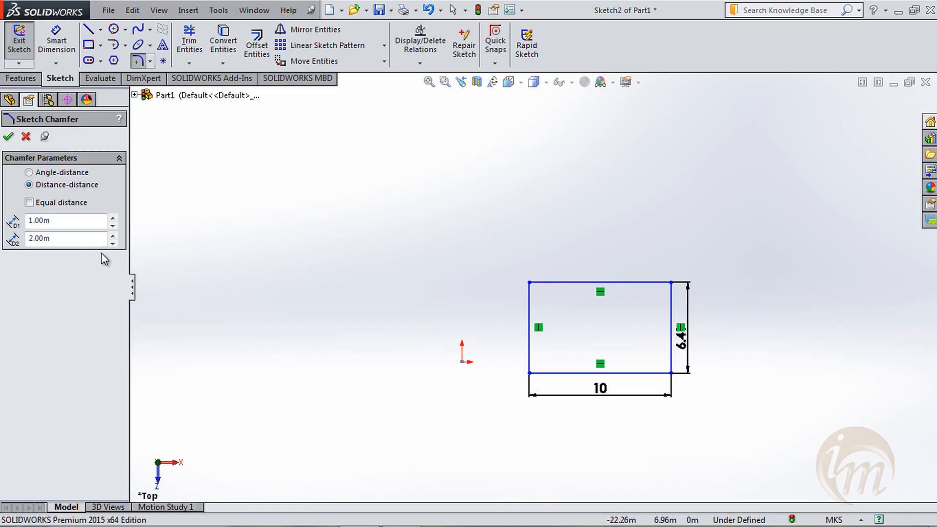
# Chamfer the rectangle's upper-left corner with unequal distances of 2 m along the top line and 1 m along the left line
pyautogui.doubleClick(39, 220)
pyautogui.write('2')
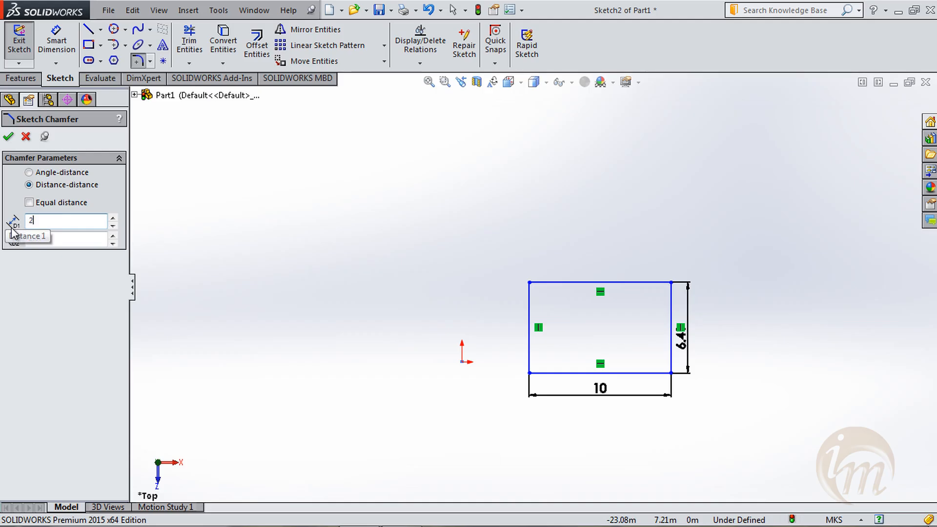
pyautogui.press('Tab')
pyautogui.write('1')
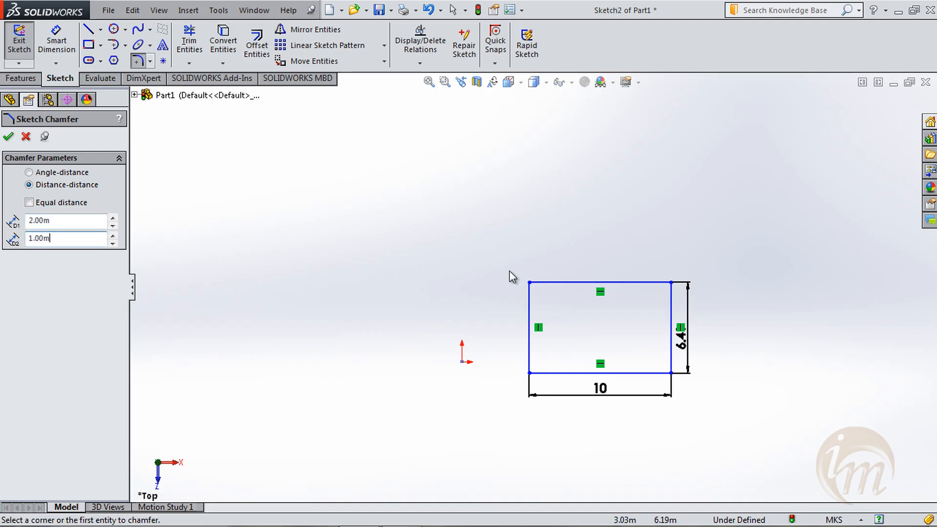
pyautogui.click(554, 283)
pyautogui.click(535, 318)
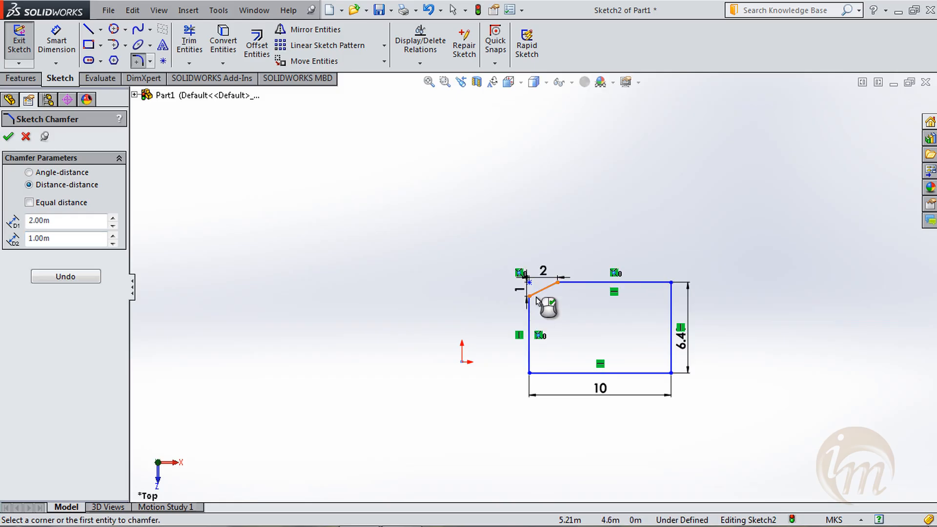
pyautogui.scroll(-4, 539, 303)
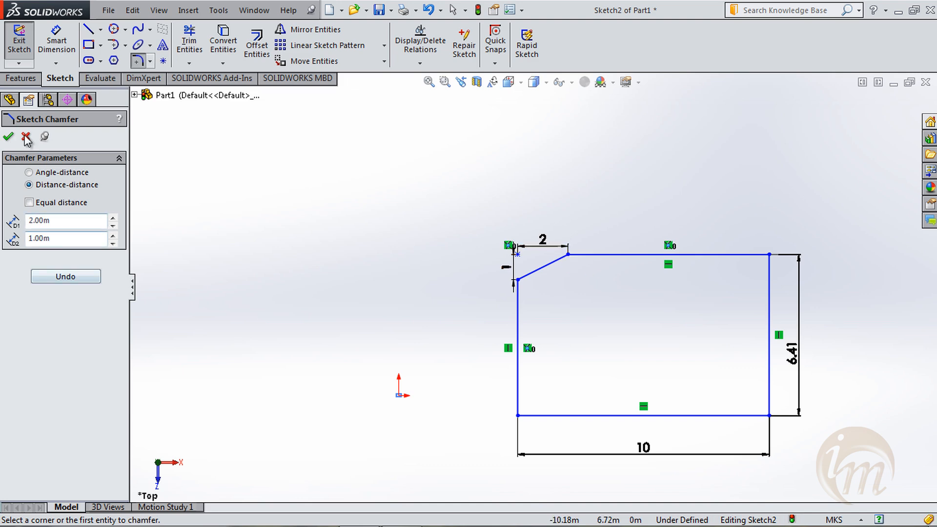
pyautogui.click(9, 136)
# Delete the entire chamfered rectangle with its dimensions from the sketch
pyautogui.scroll(3, 547, 278)
pyautogui.moveTo(801, 447)
pyautogui.mouseDown()
pyautogui.moveTo(556, 296)
pyautogui.moveTo(489, 226)
pyautogui.mouseUp()
pyautogui.press('Delete')
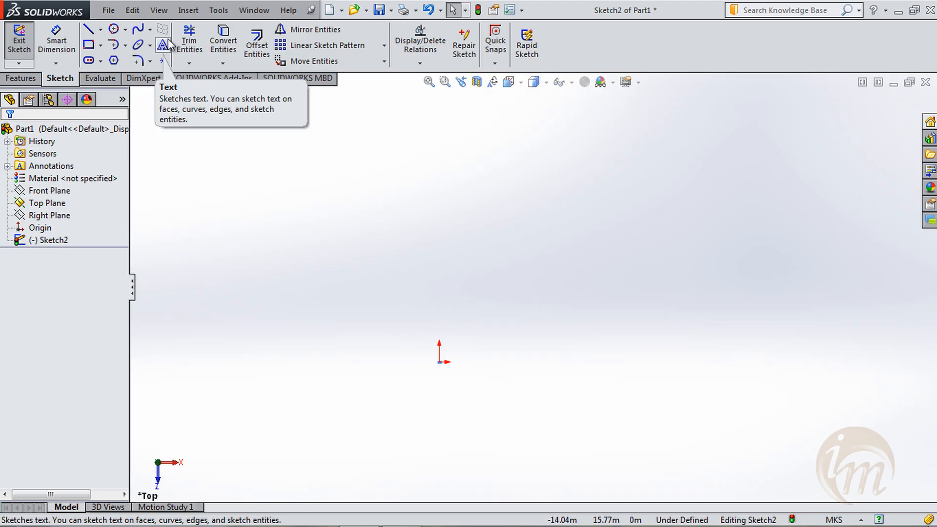
# Sketch an open four-point spline about 17 m long, rising up and to the right of the origin
pyautogui.click(138, 31)
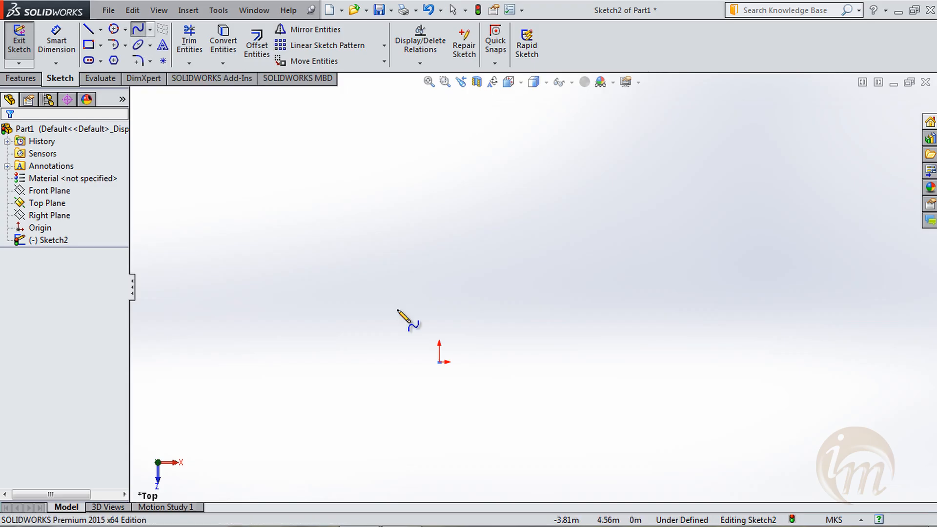
pyautogui.click(490, 319)
pyautogui.click(566, 270)
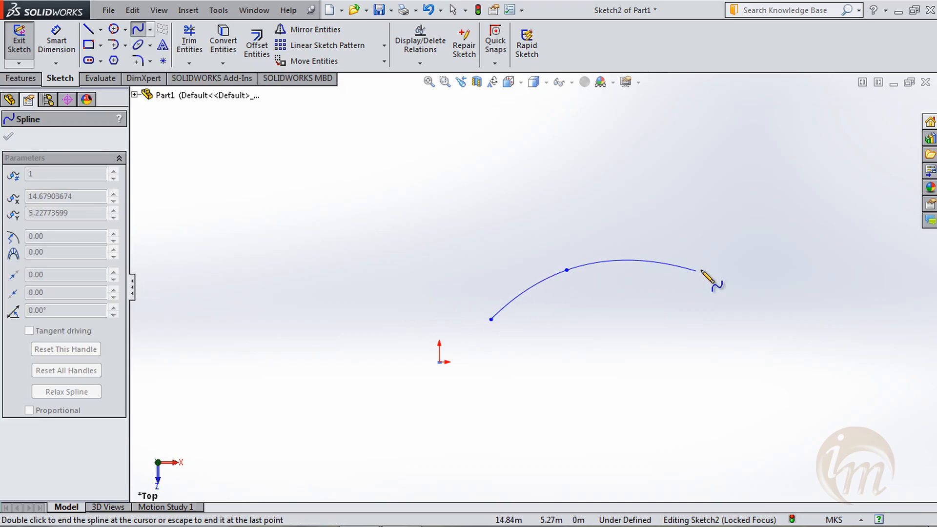
pyautogui.click(721, 254)
pyautogui.doubleClick(762, 236)
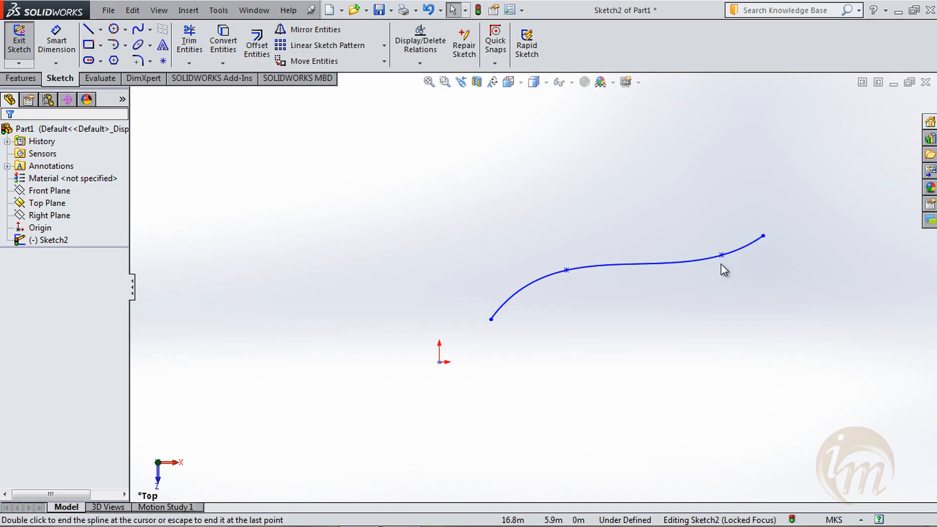
# Start a sketch text reading "solidworks" and place it above the origin, just left of the spline
pyautogui.click(163, 46)
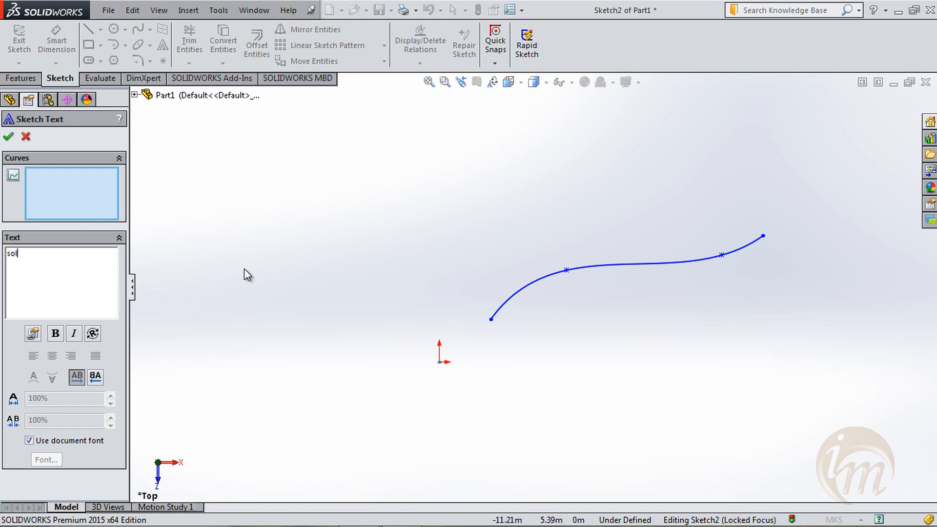
pyautogui.scroll(8, 512, 274)
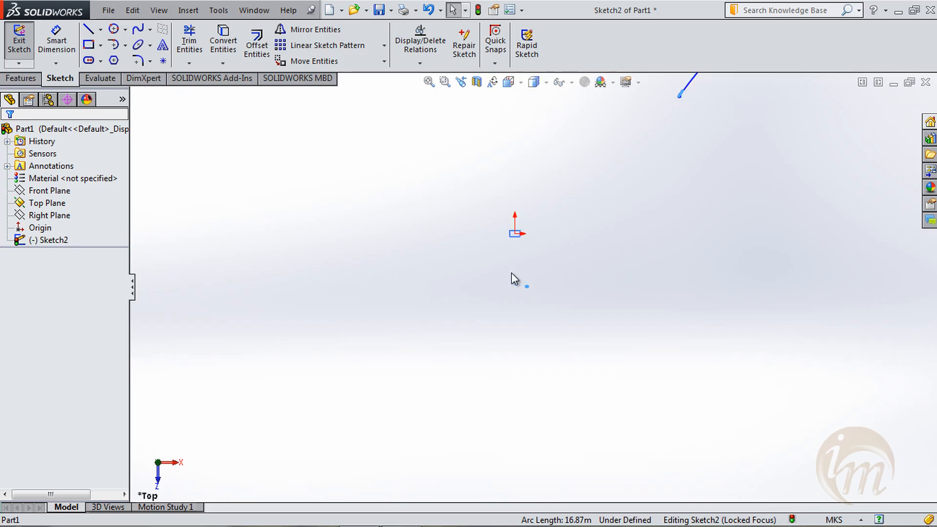
pyautogui.click(429, 82)
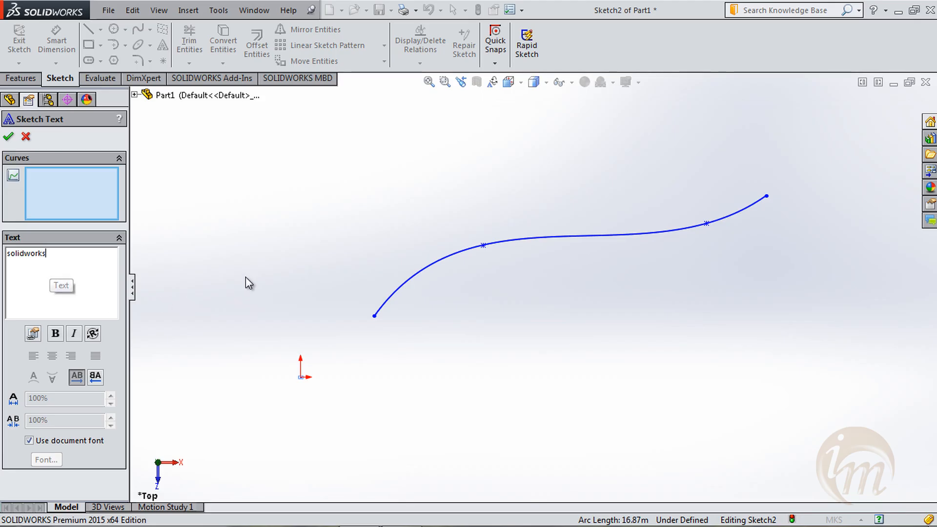
pyautogui.click(290, 265)
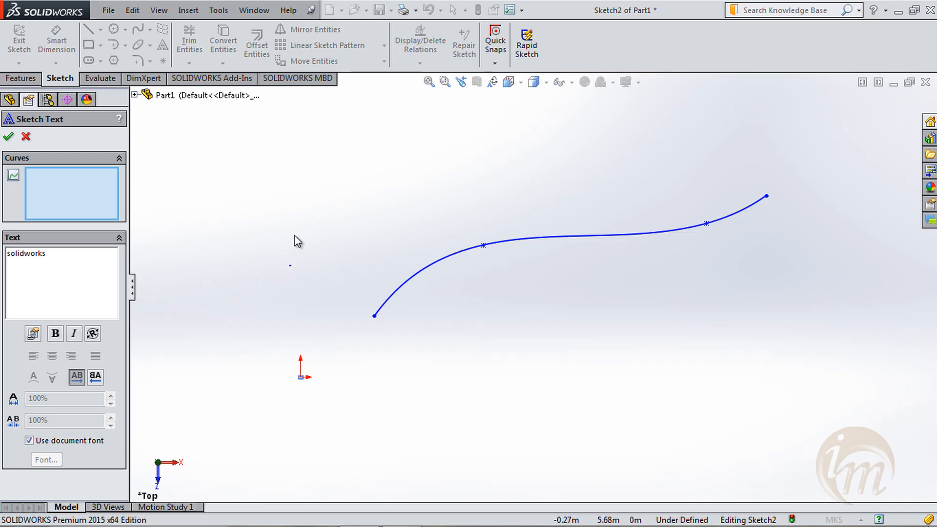
# Override the document font for the text with Century Gothic Bold at a height of 3 m
pyautogui.click(29, 440)
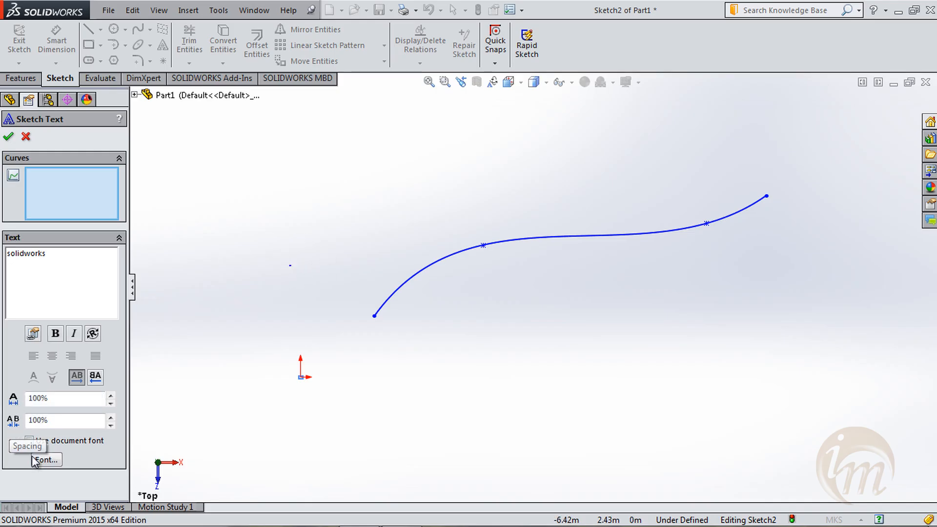
pyautogui.click(39, 460)
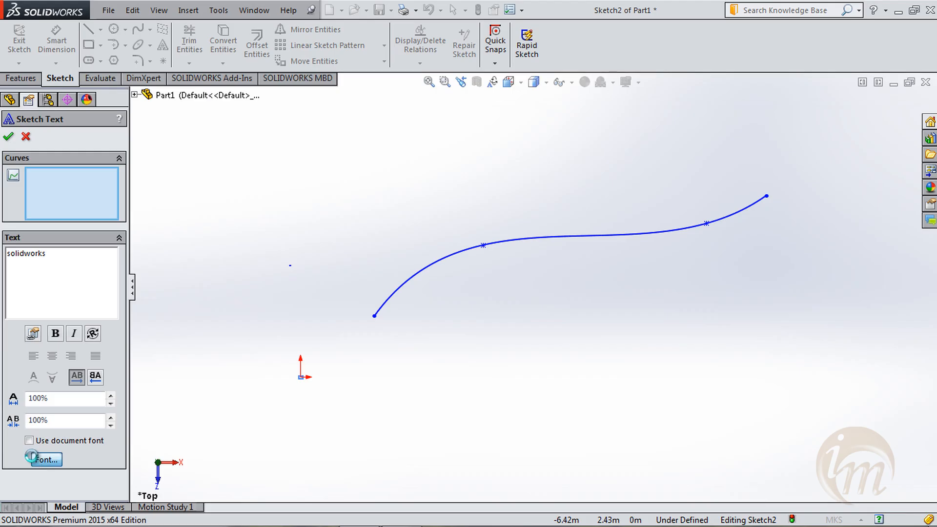
pyautogui.moveTo(399, 236)
pyautogui.mouseDown()
pyautogui.moveTo(400, 250)
pyautogui.moveTo(400, 224)
pyautogui.mouseUp()
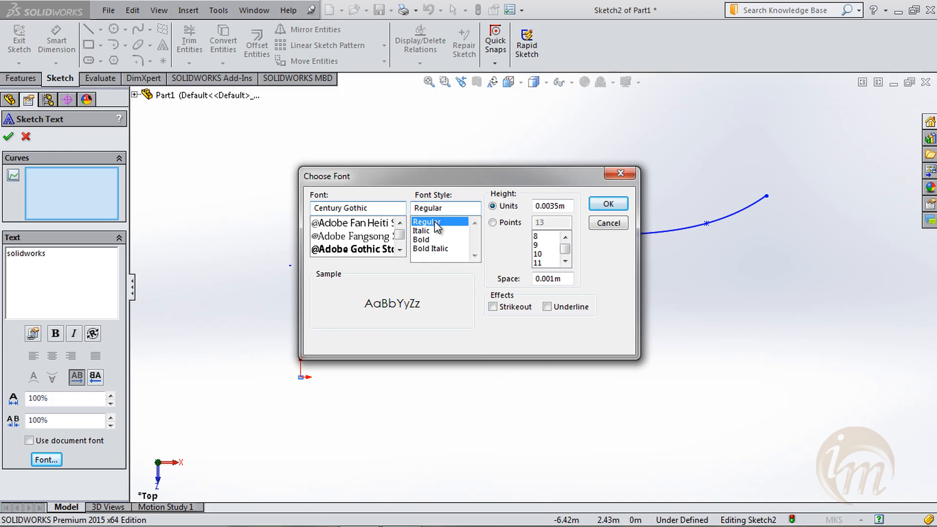
pyautogui.click(428, 239)
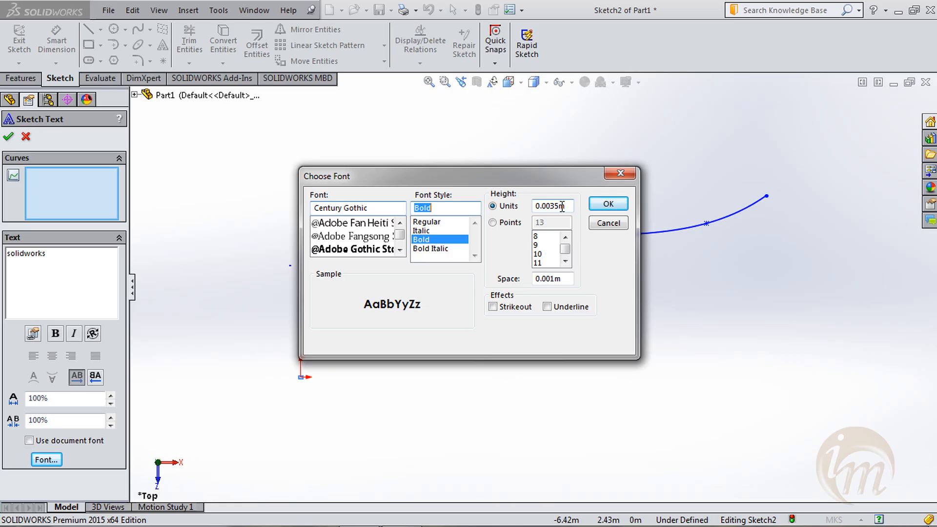
pyautogui.moveTo(570, 209); pyautogui.dragTo(524, 210)
pyautogui.write('3')
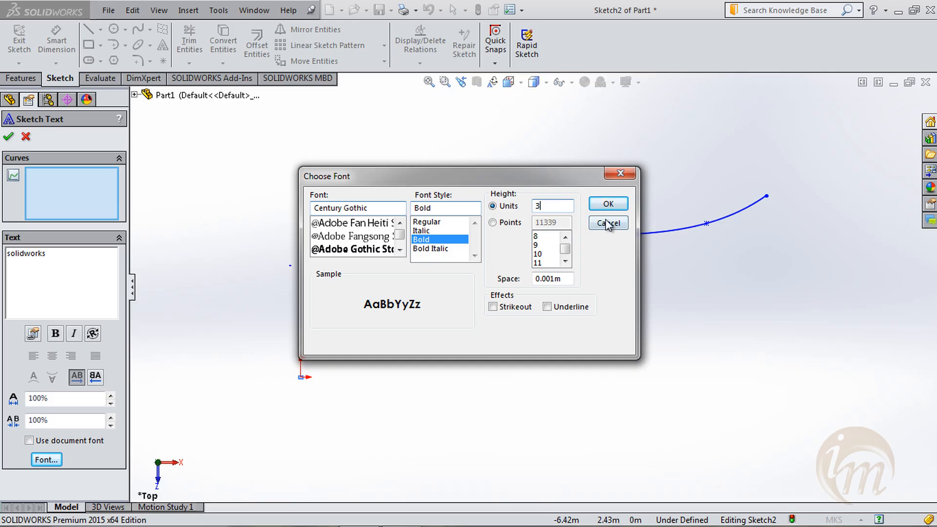
pyautogui.doubleClick(564, 279)
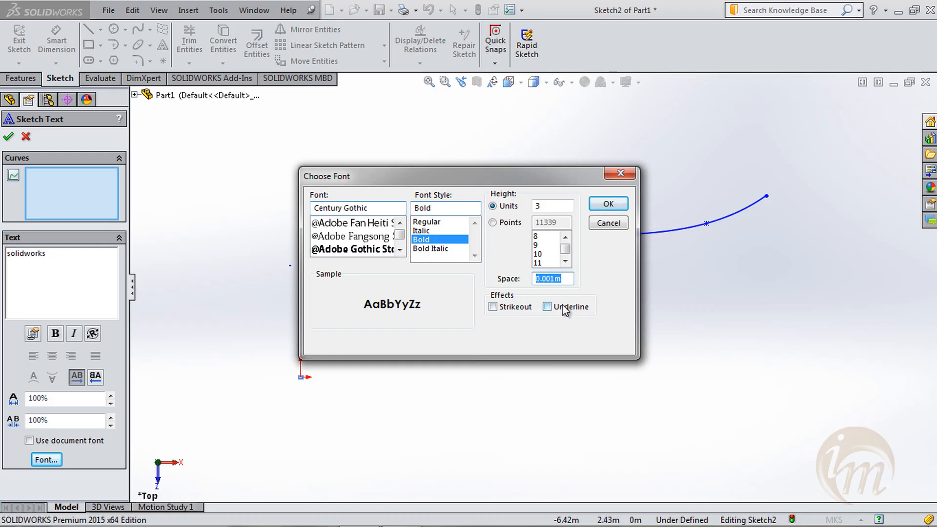
pyautogui.click(624, 206)
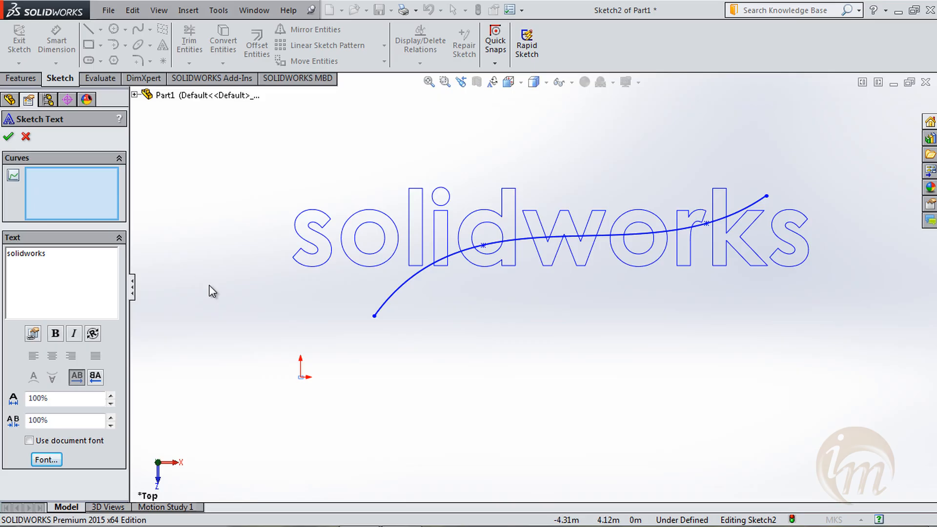
# Make the text follow the spline and adjust its width factor to 80%
pyautogui.click(393, 295)
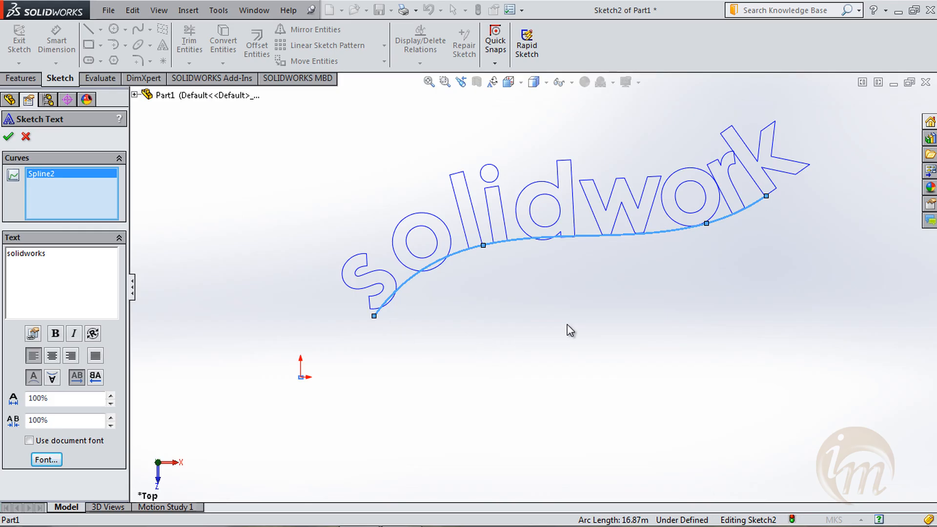
pyautogui.click(110, 396)
pyautogui.click(110, 396)
pyautogui.click(111, 395)
pyautogui.click(111, 405)
pyautogui.click(111, 405)
pyautogui.click(112, 405)
pyautogui.click(111, 404)
pyautogui.click(111, 404)
pyautogui.click(111, 396)
pyautogui.click(111, 395)
pyautogui.click(111, 395)
pyautogui.click(111, 405)
pyautogui.click(111, 404)
pyautogui.click(111, 404)
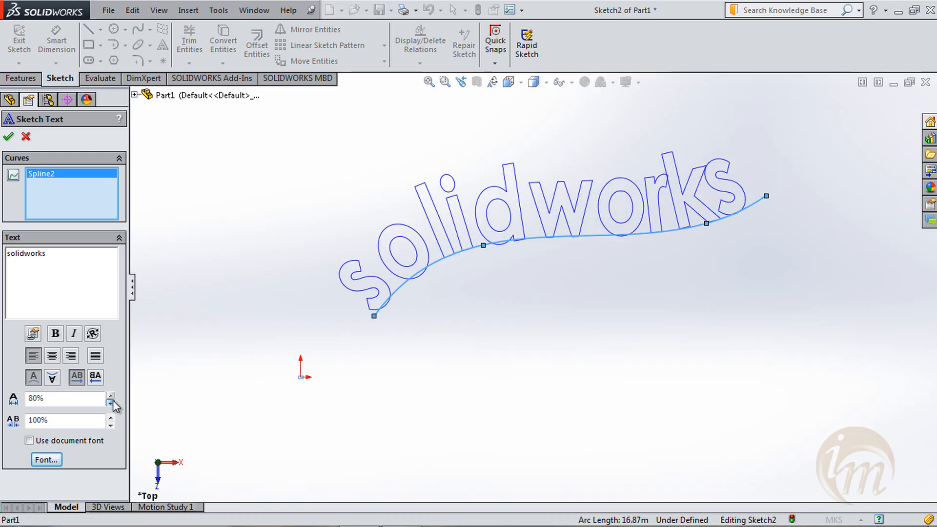
# Try a character spacing of 80%, restore it to 100%, and set the width factor to 90%
pyautogui.click(111, 426)
pyautogui.click(111, 426)
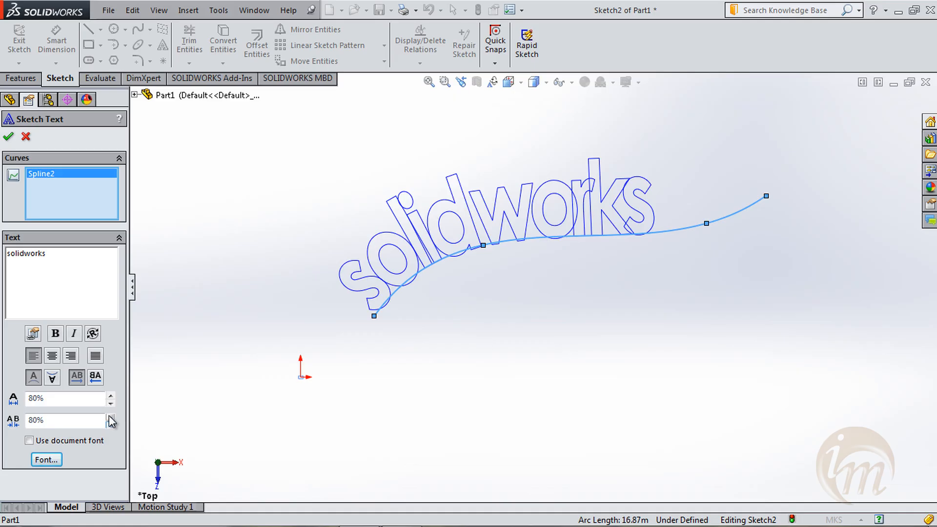
pyautogui.click(110, 417)
pyautogui.click(111, 417)
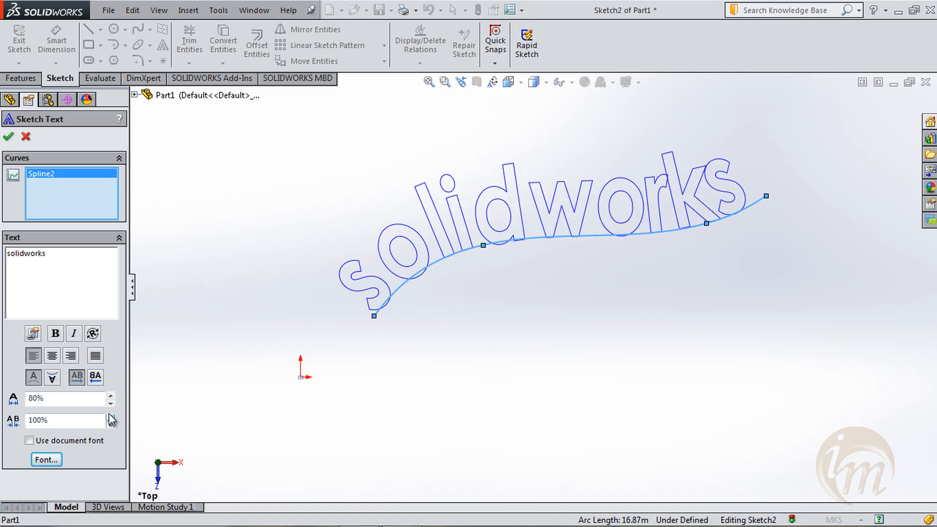
pyautogui.click(111, 395)
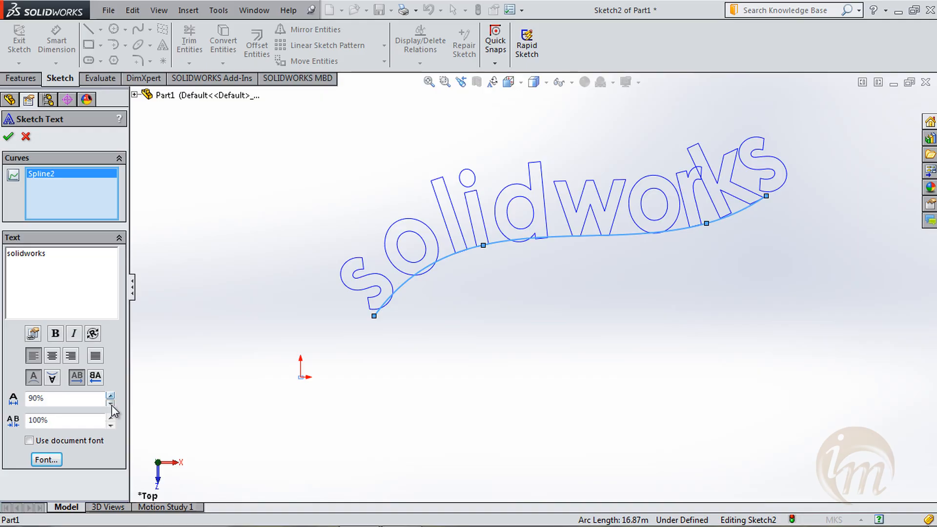
# Format the word "solidworks" as bold italic and try repeated 30-degree rotation tags on it
pyautogui.click(52, 337)
pyautogui.moveTo(57, 259); pyautogui.dragTo(5, 255)
pyautogui.click(54, 334)
pyautogui.click(72, 332)
pyautogui.click(63, 333)
pyautogui.click(77, 335)
pyautogui.click(93, 333)
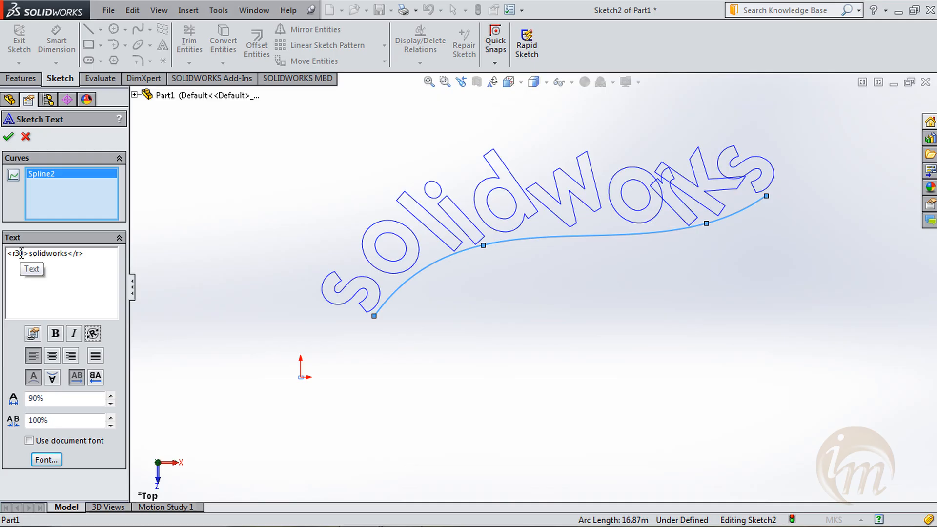
pyautogui.click(93, 334)
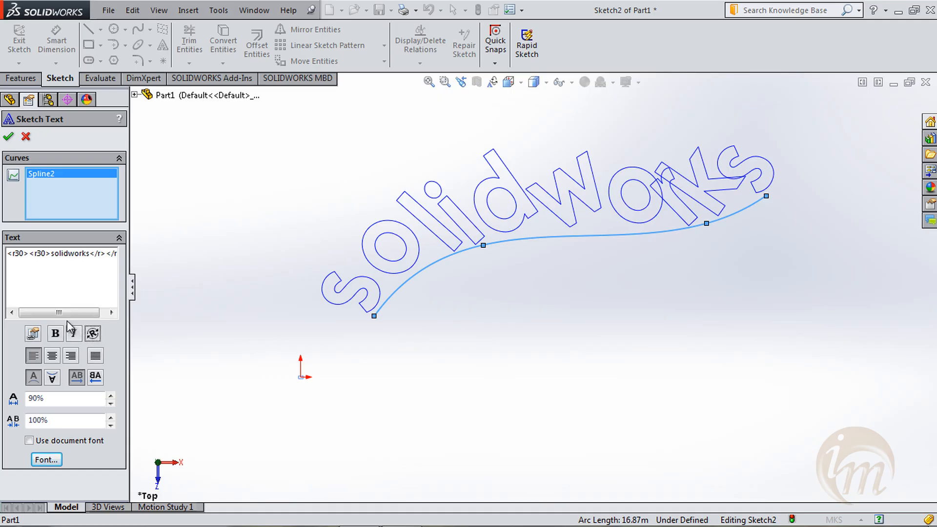
pyautogui.click(57, 333)
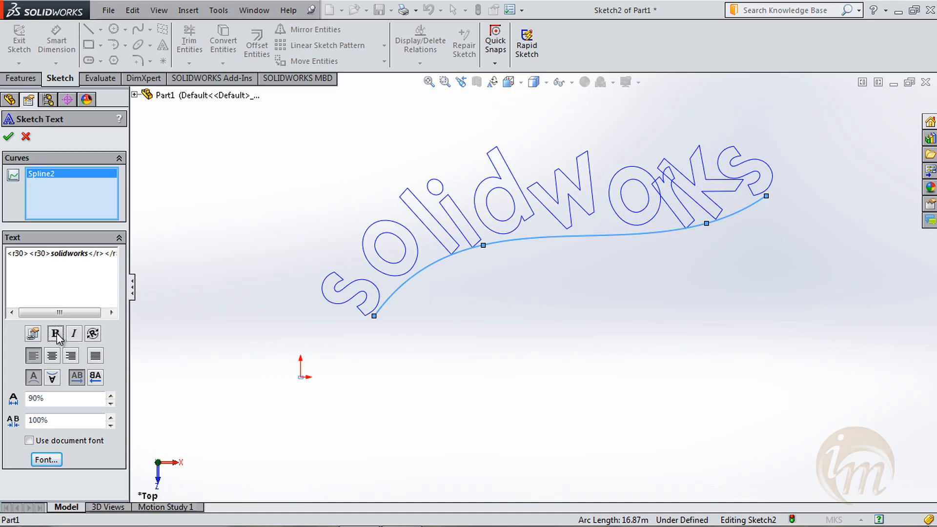
pyautogui.click(94, 335)
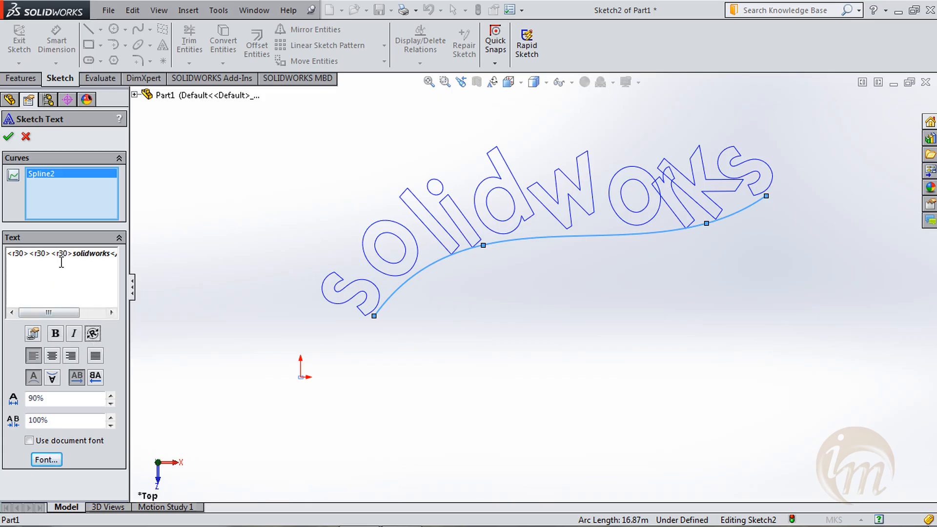
# Remove all opening and closing rotation tags around the word "solidworks" in the sketch text
pyautogui.moveTo(72, 253); pyautogui.dragTo(9, 253)
pyautogui.press('Delete')
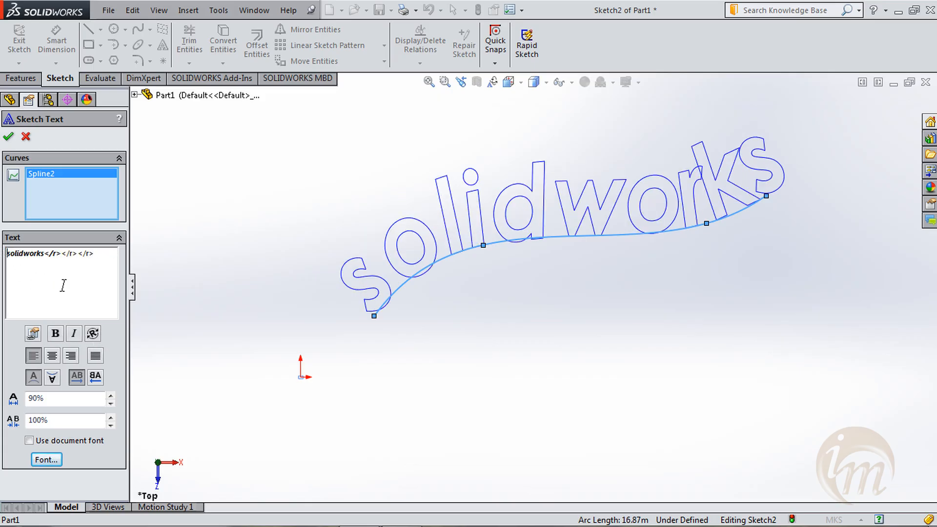
pyautogui.moveTo(97, 253); pyautogui.dragTo(43, 261)
pyautogui.press('Delete')
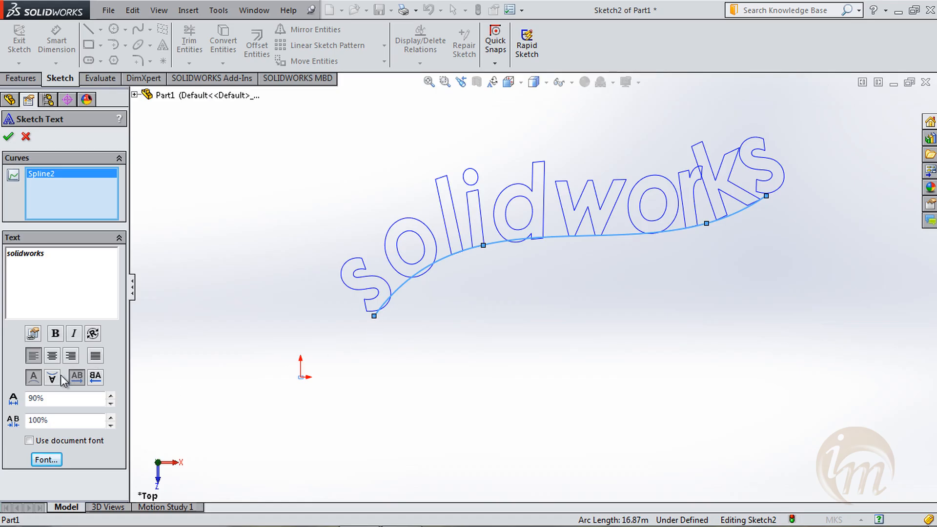
# Try the vertical and horizontal flips on the text, restore its original orientation, and accept the sketch text
pyautogui.click(52, 377)
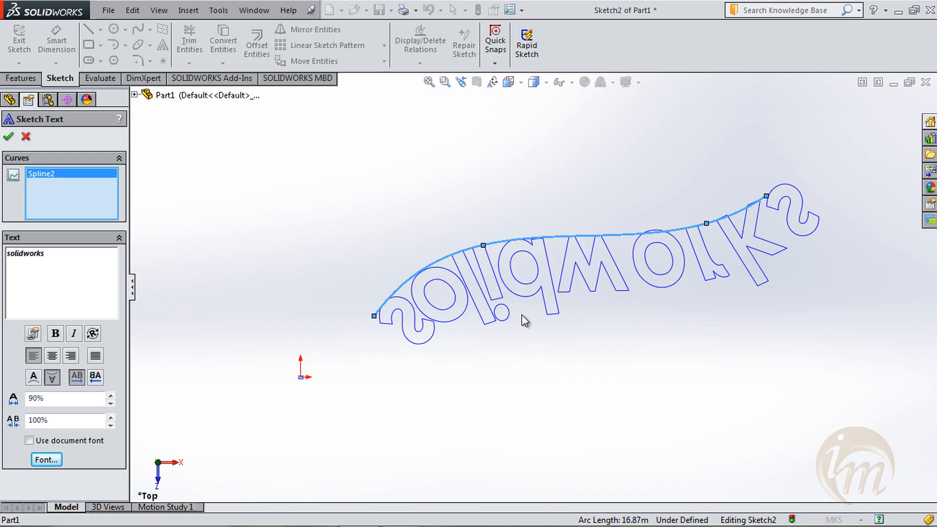
pyautogui.click(91, 378)
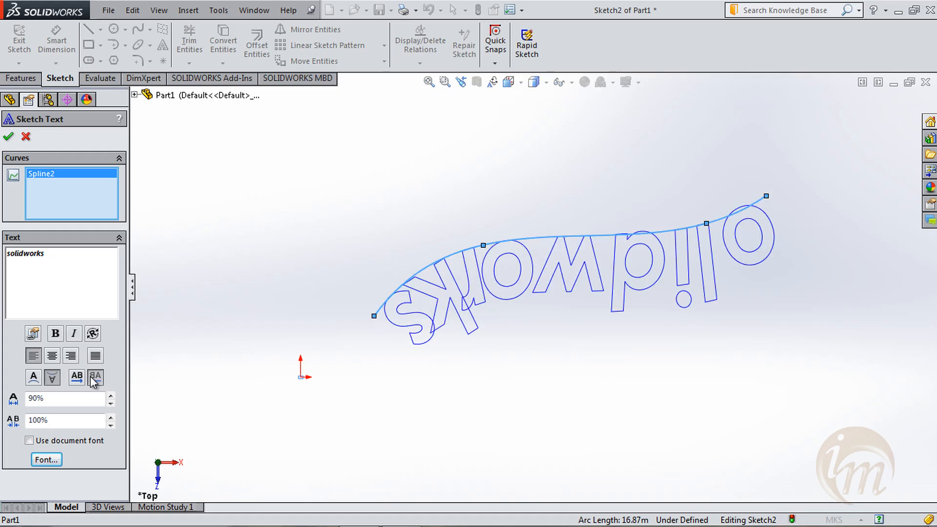
pyautogui.click(33, 377)
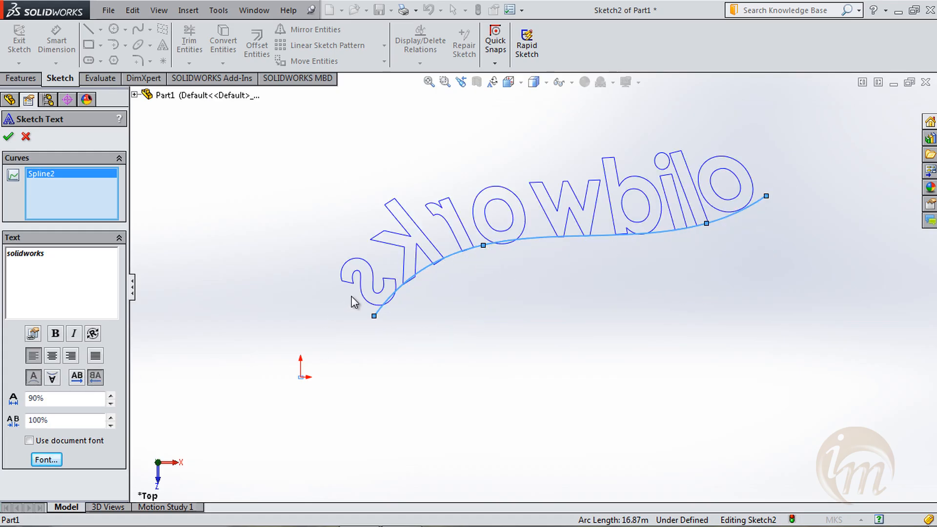
pyautogui.click(82, 378)
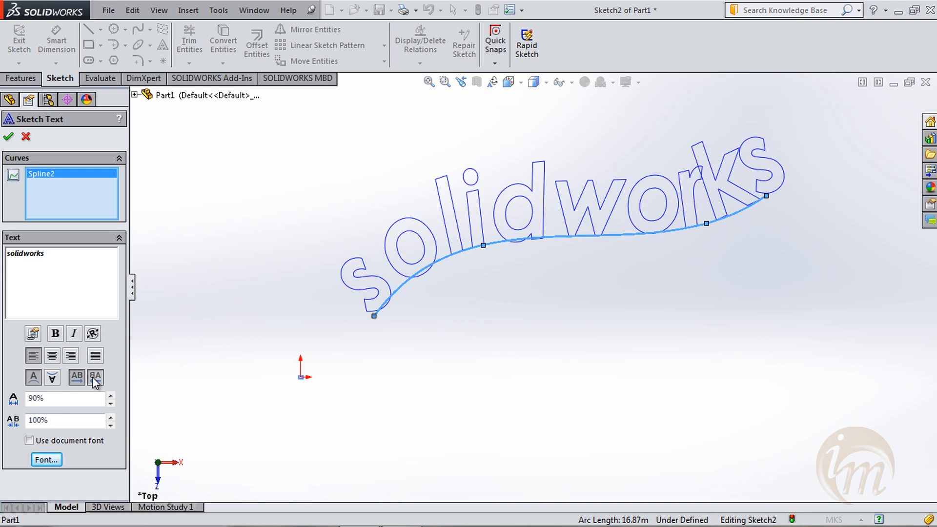
pyautogui.click(94, 377)
pyautogui.click(78, 377)
pyautogui.click(93, 377)
pyautogui.click(74, 378)
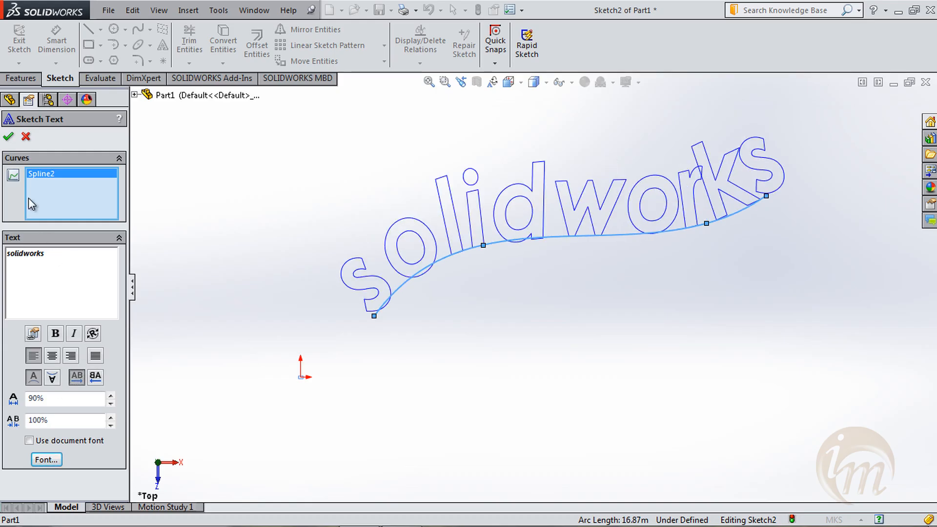
pyautogui.click(8, 138)
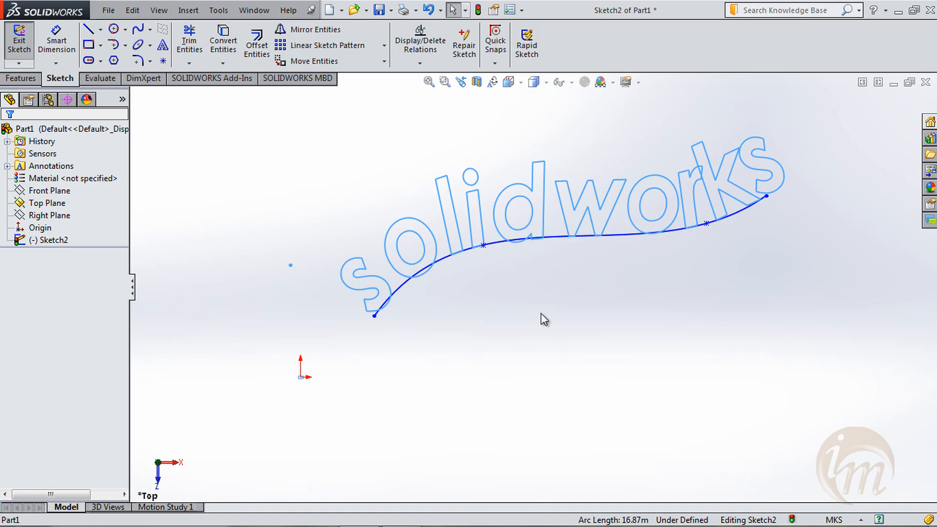
# Delete the sketch text together with its spline and anchor point
pyautogui.moveTo(542, 313)
pyautogui.keyDown('shift'); pyautogui.mouseDown(button='middle')
pyautogui.moveTo(571, 332)
pyautogui.moveTo(555, 314)
pyautogui.moveTo(508, 314)
pyautogui.moveTo(502, 353)
pyautogui.moveTo(551, 353)
pyautogui.moveTo(524, 352)
pyautogui.mouseUp(button='middle'); pyautogui.keyUp('shift')
pyautogui.moveTo(818, 374)
pyautogui.mouseDown()
pyautogui.moveTo(305, 163)
pyautogui.moveTo(249, 130)
pyautogui.mouseUp()
pyautogui.press('Delete')
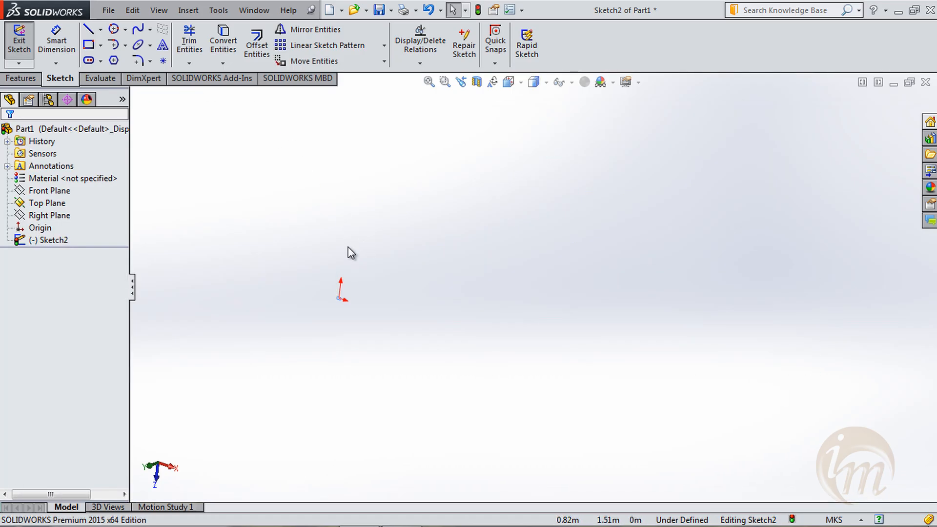
# Orient the view normal to the sketch plane and sketch a horizontal line up and to the right of the origin
pyautogui.press('space')
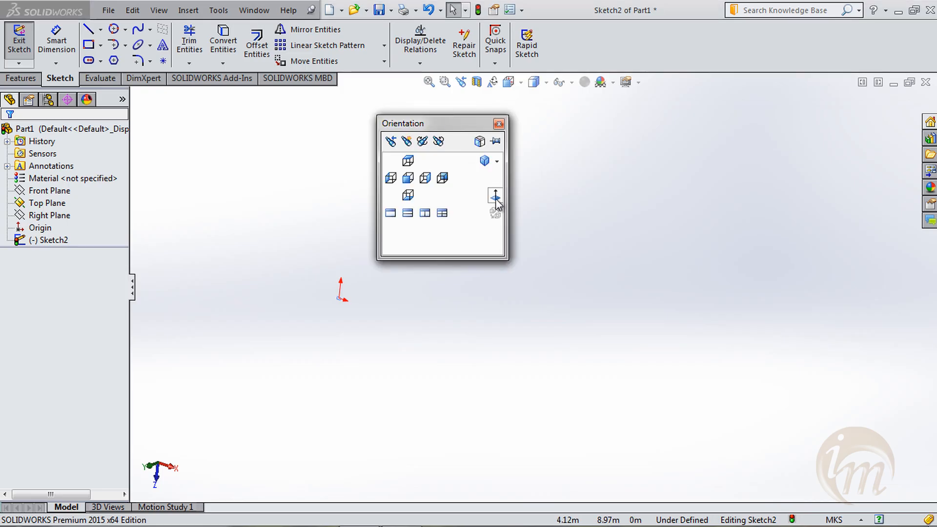
pyautogui.click(495, 197)
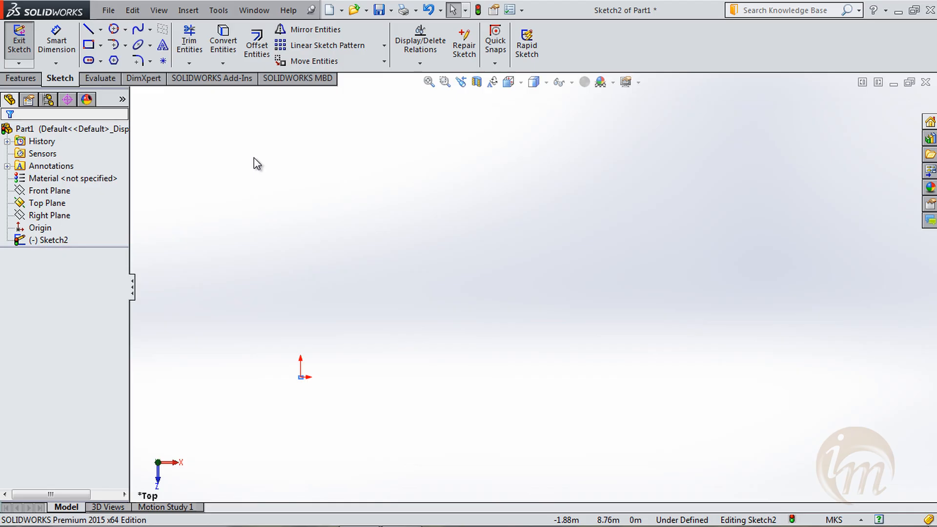
pyautogui.click(88, 29)
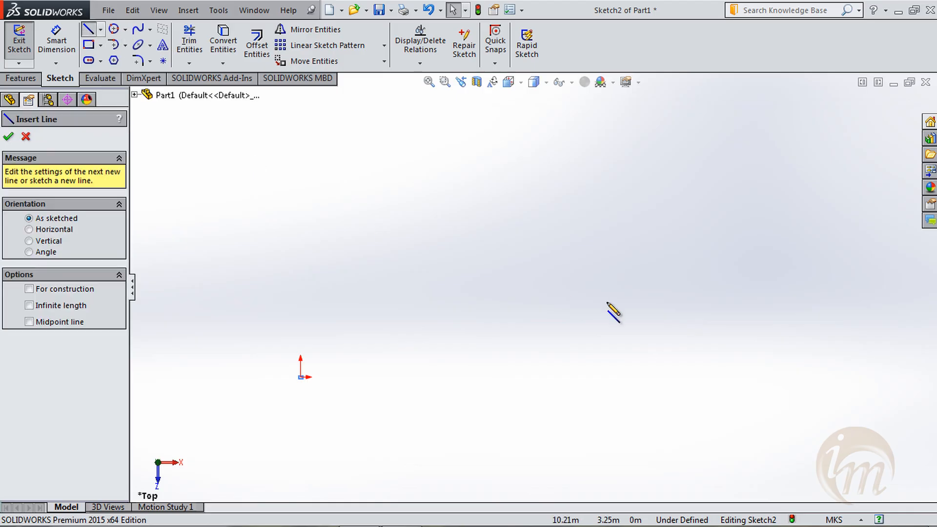
pyautogui.click(548, 310)
pyautogui.click(725, 311)
pyautogui.press('Escape')
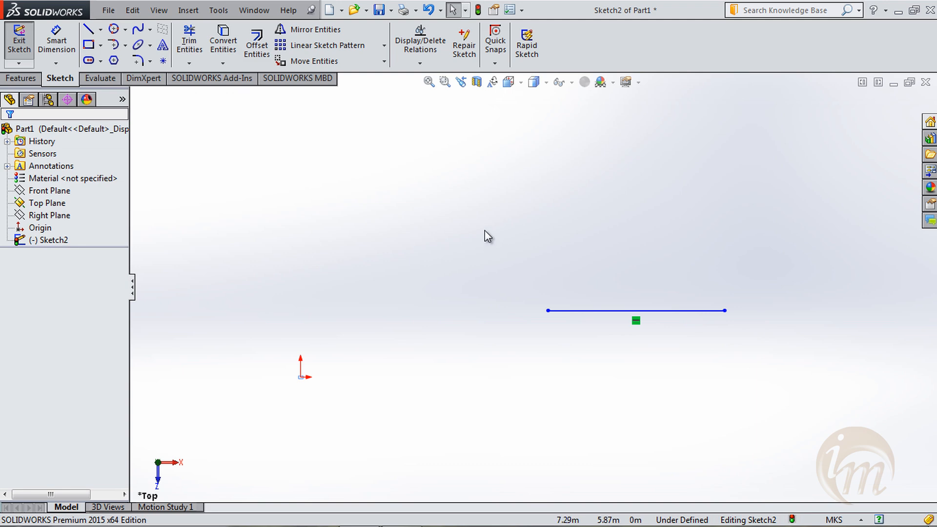
# Place three sketch points, two at equal height above the line and one beyond its right end
pyautogui.click(163, 61)
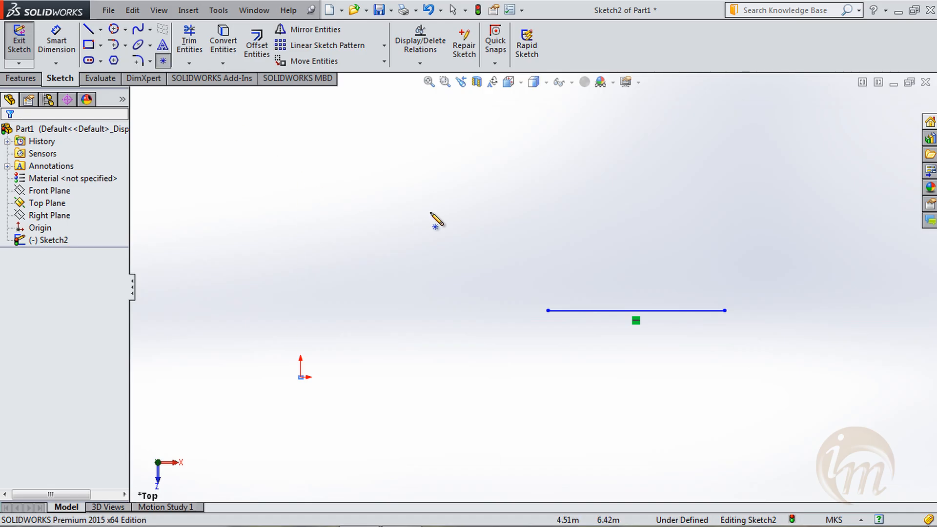
pyautogui.click(562, 197)
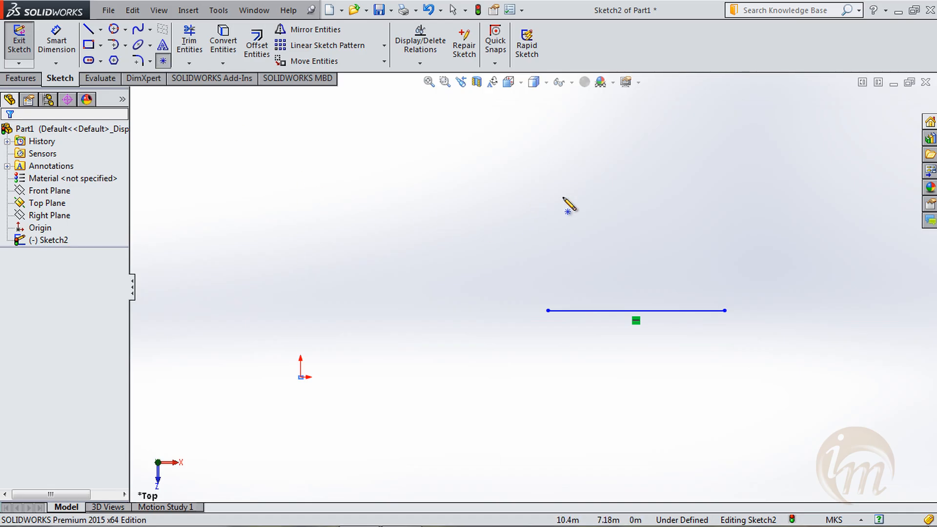
pyautogui.click(682, 197)
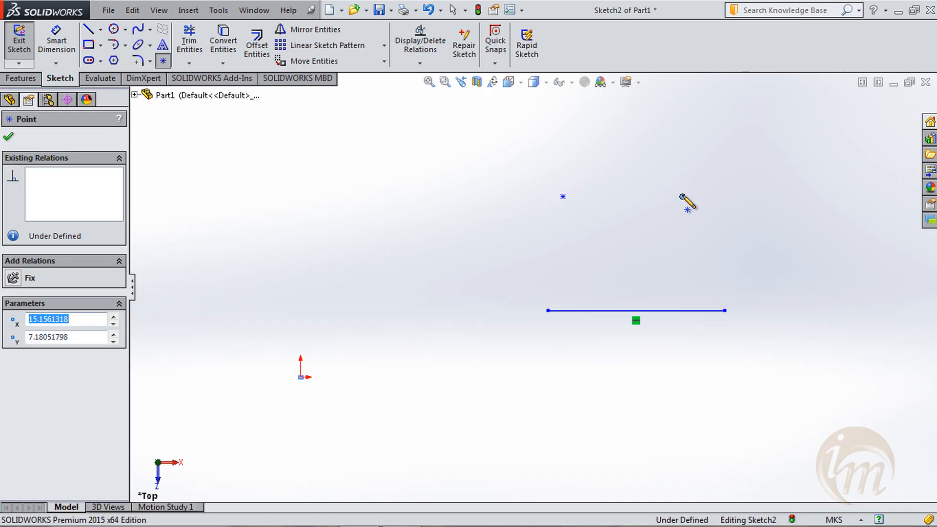
pyautogui.click(826, 263)
pyautogui.press('Escape')
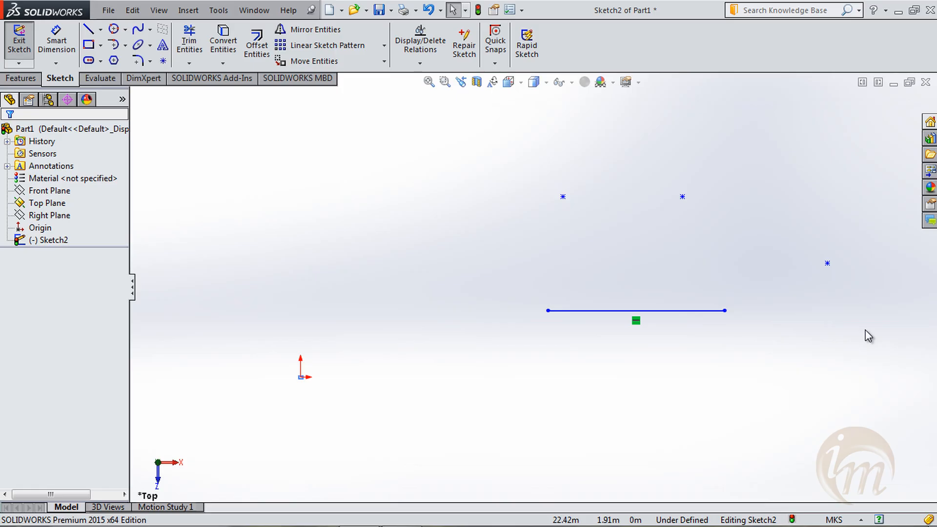
# Dimension the vertical distance from the origin to the leftmost sketch point as 8 m
pyautogui.click(56, 40)
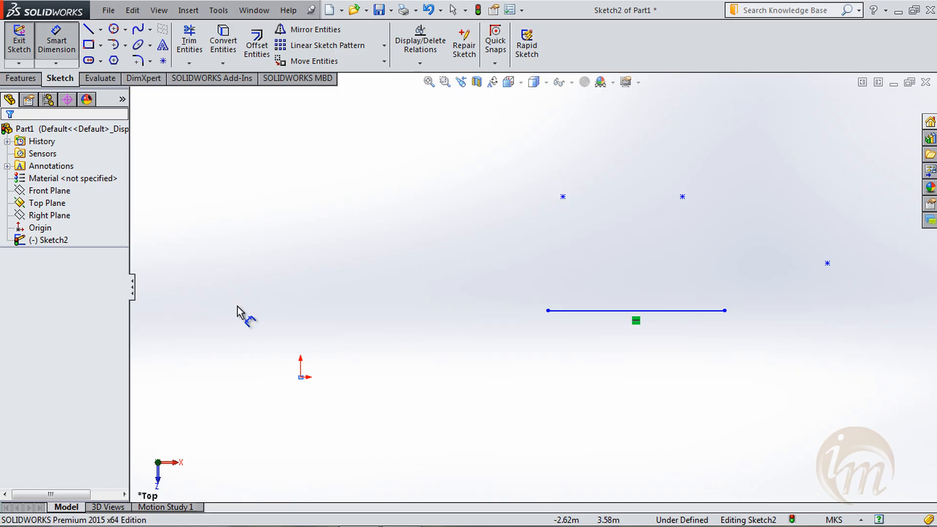
pyautogui.click(300, 377)
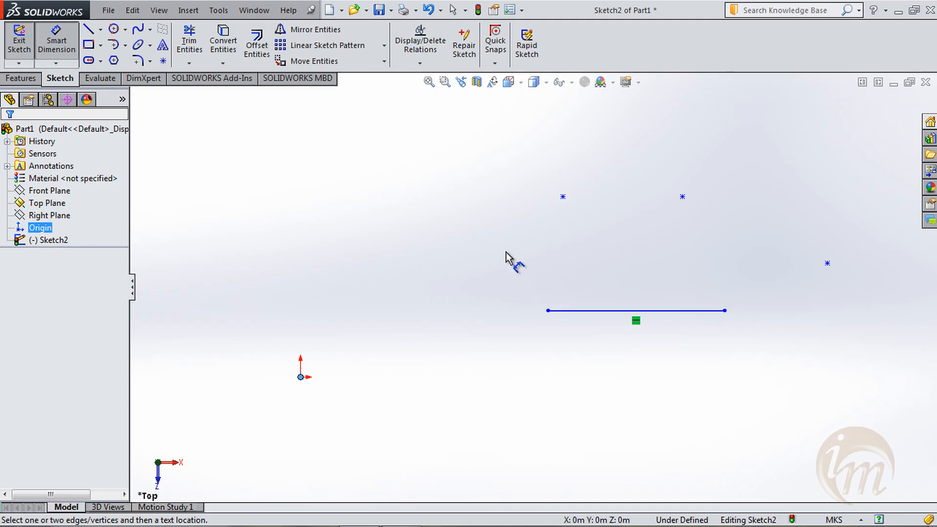
pyautogui.click(562, 197)
pyautogui.click(257, 271)
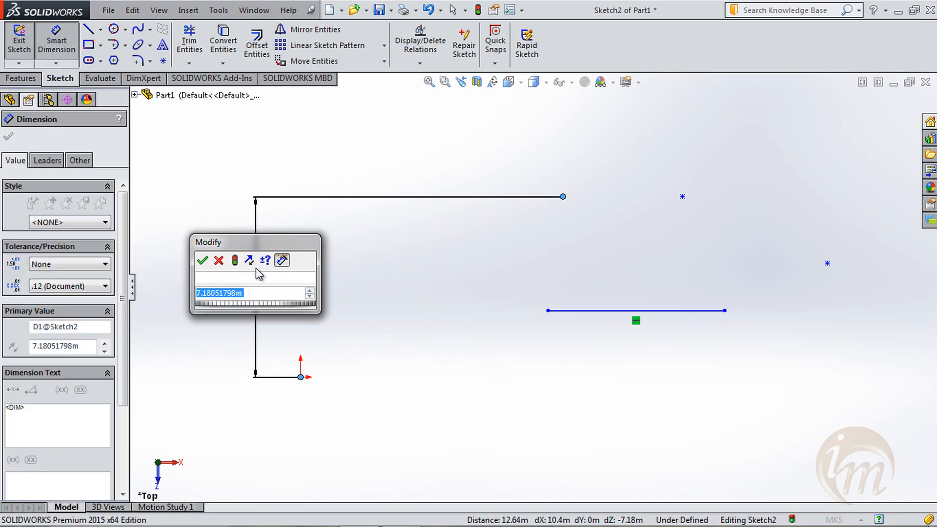
pyautogui.write('8')
pyautogui.press('Return')
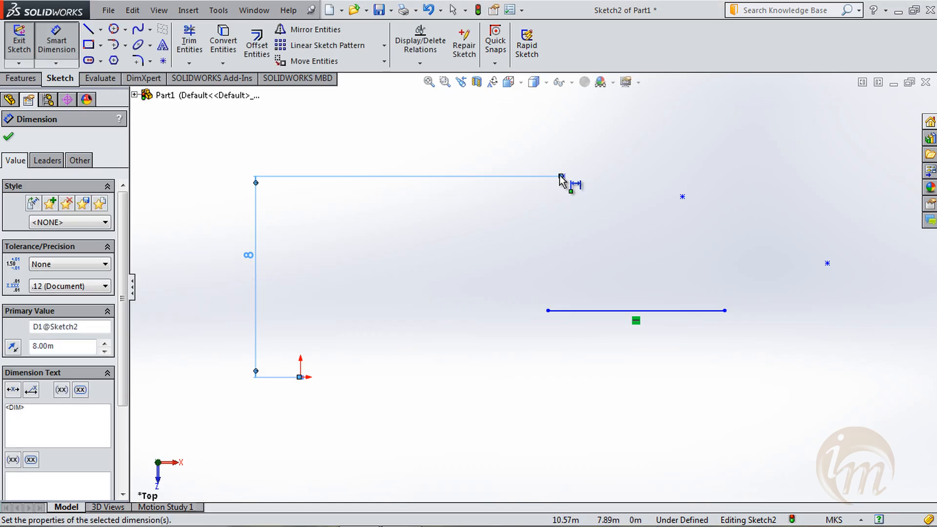
# Dimension the horizontal distance between the leftmost sketch point and the origin as 10 m
pyautogui.click(563, 176)
pyautogui.click(301, 377)
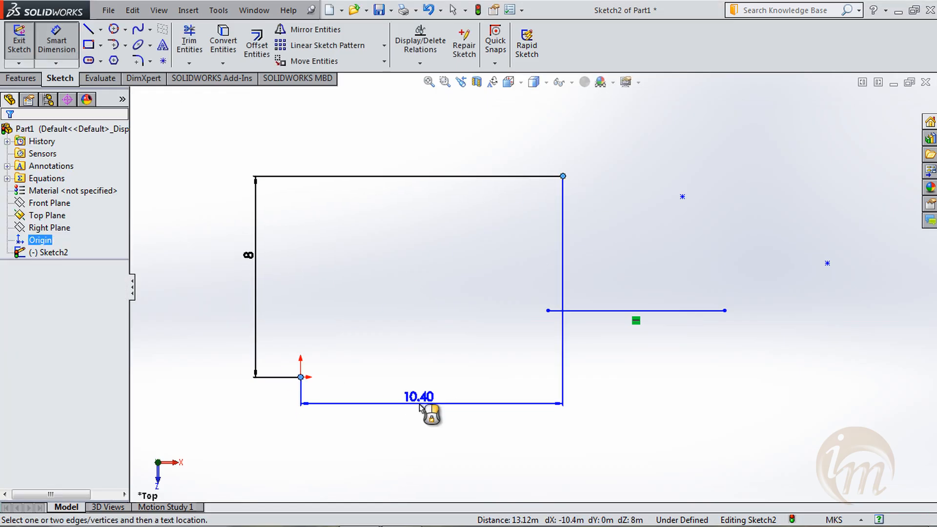
pyautogui.click(423, 409)
pyautogui.press('Return')
pyautogui.press('Escape')
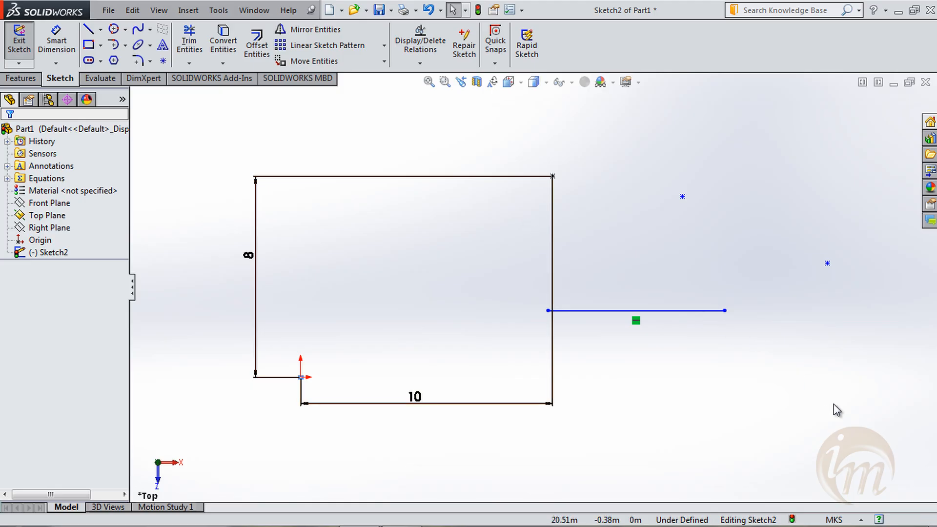
# Delete the line, all three sketch points and both dimensions from the sketch
pyautogui.moveTo(882, 443); pyautogui.dragTo(165, 139)
pyautogui.press('Delete')
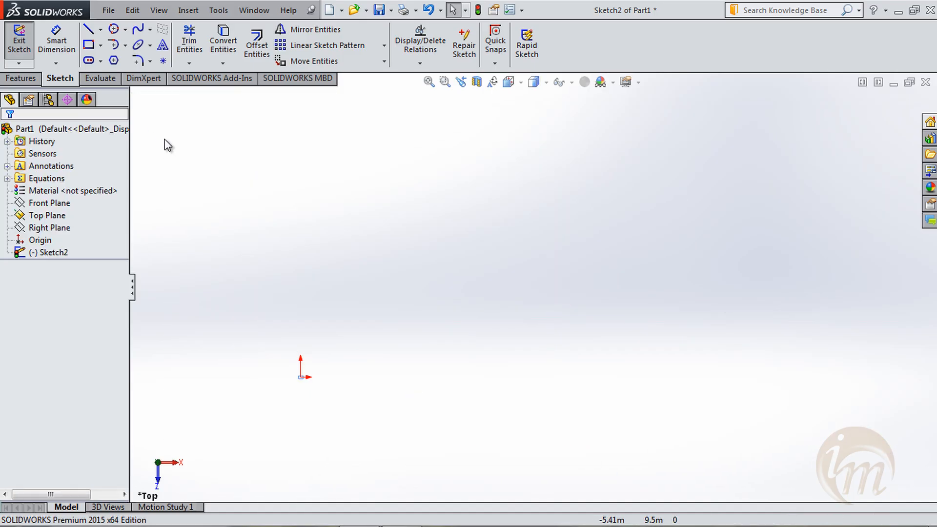